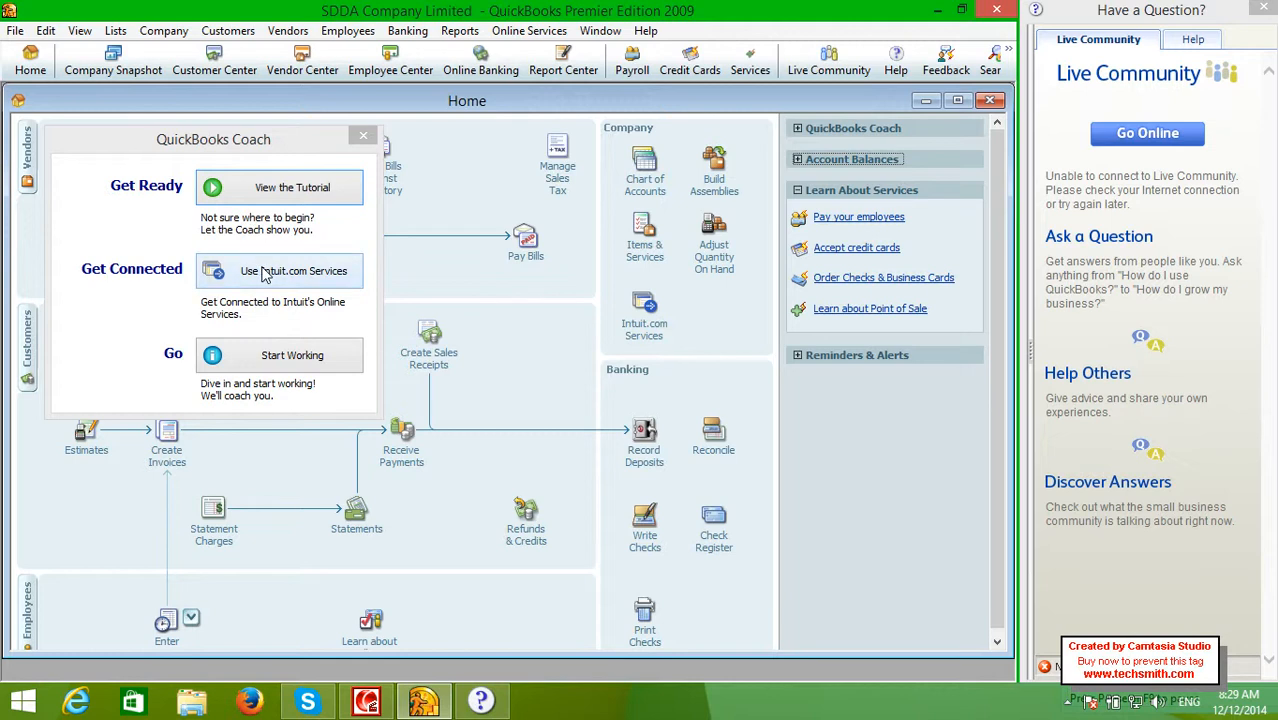
# Dismiss the coach and the Live Community help panel, then maximize and close the Home page
pyautogui.click(280, 355)
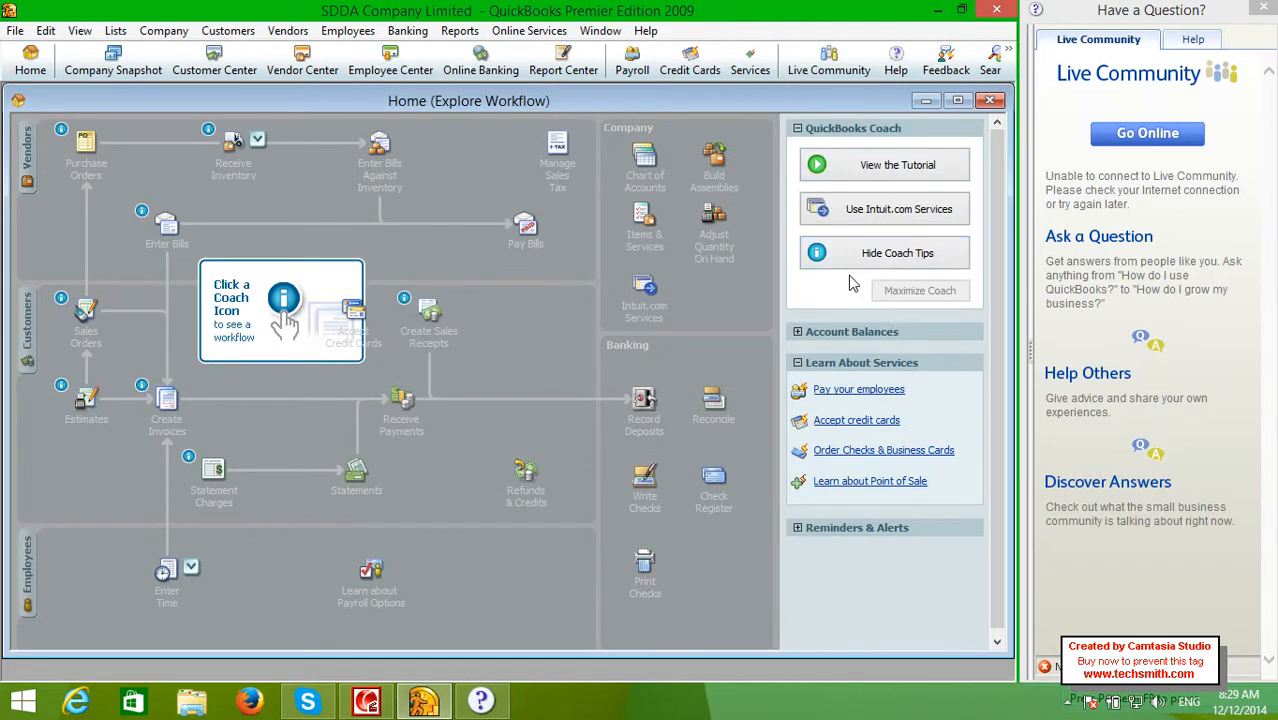
pyautogui.click(1134, 132)
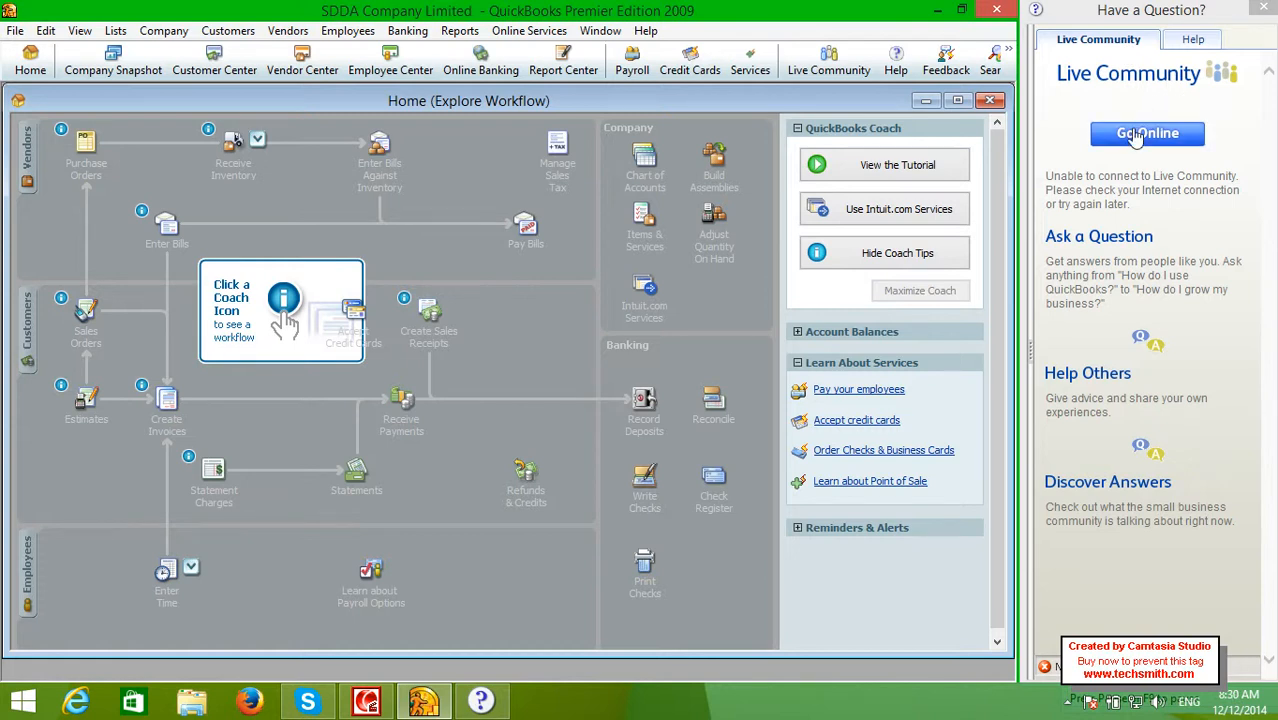
pyautogui.click(1263, 12)
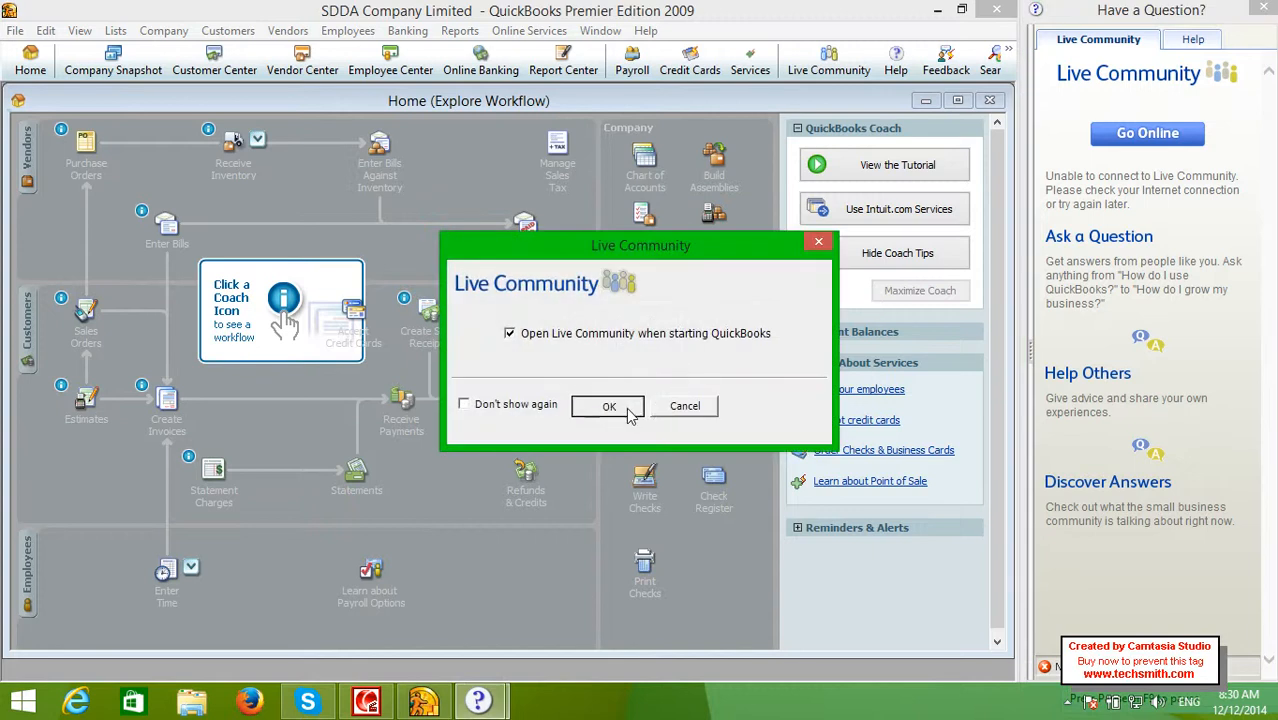
pyautogui.click(630, 413)
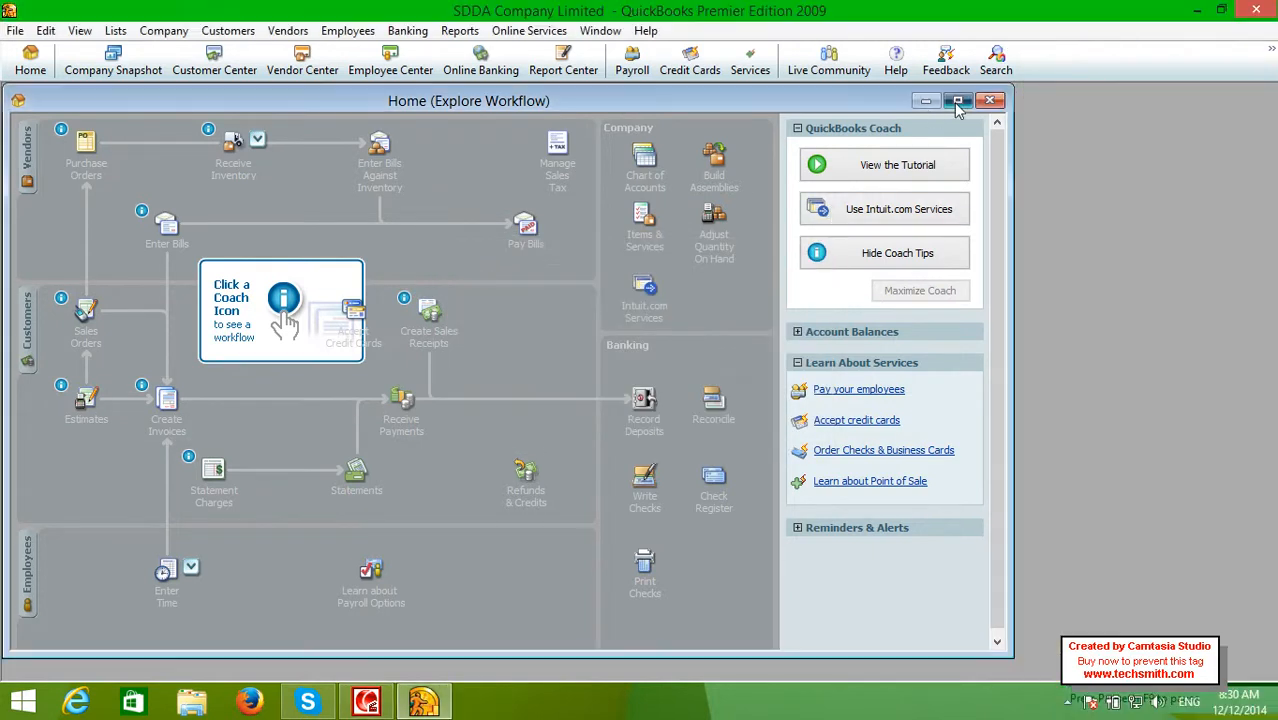
pyautogui.click(957, 101)
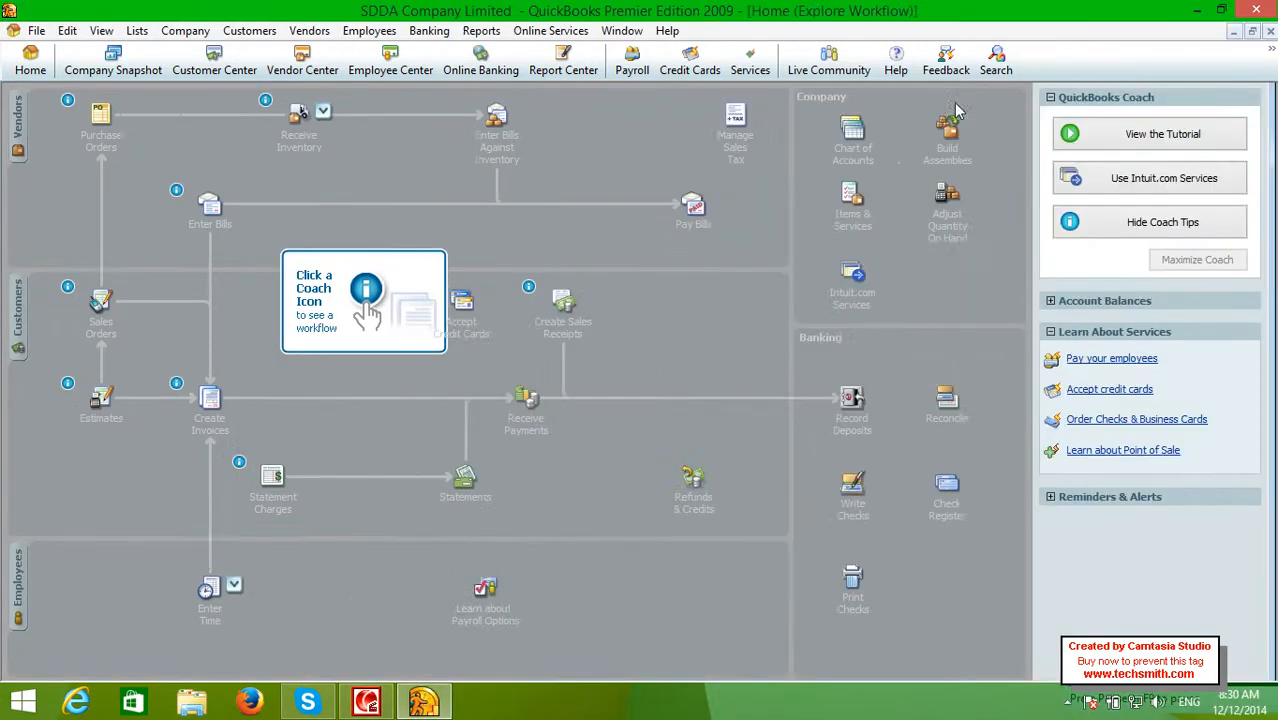
pyautogui.click(1270, 33)
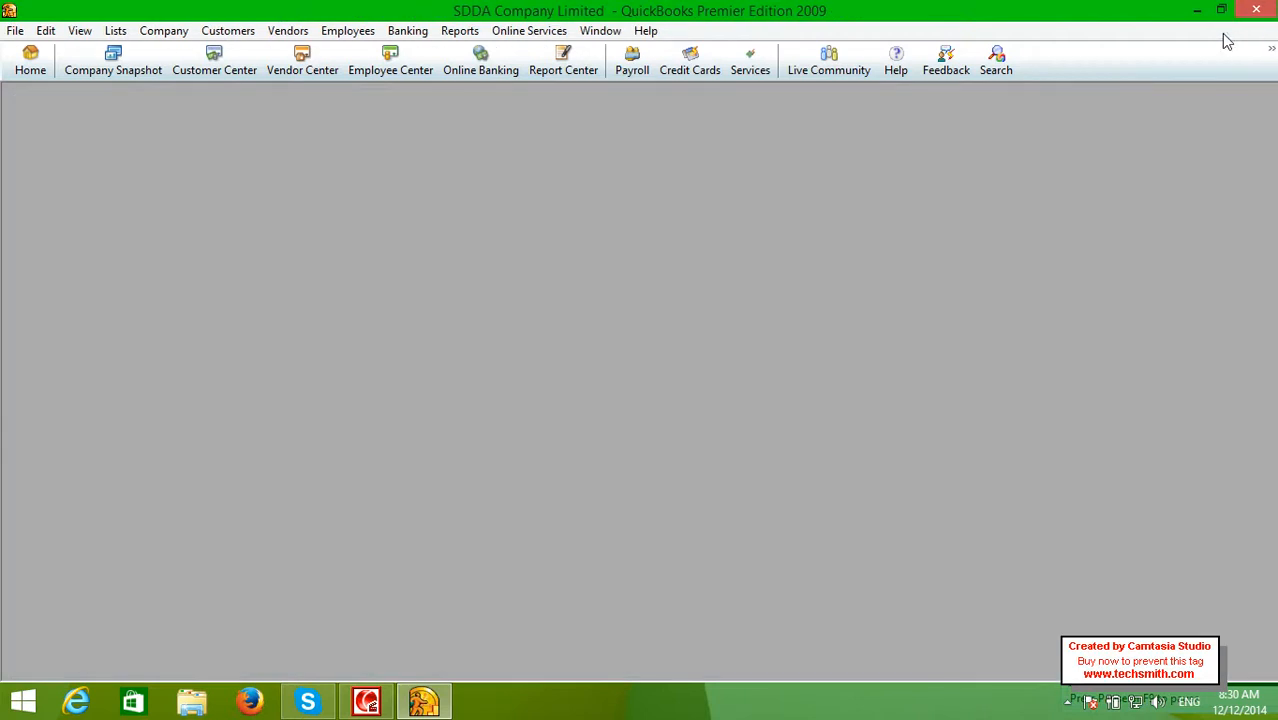
pyautogui.click(30, 65)
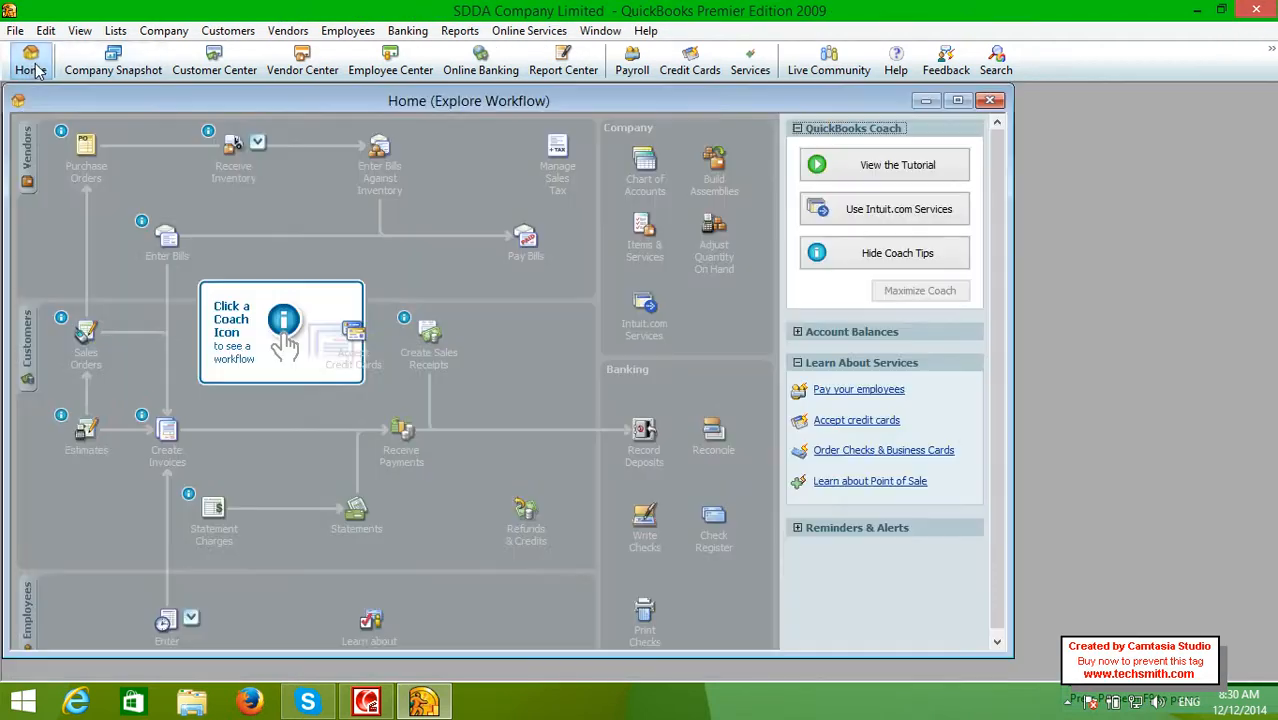
pyautogui.doubleClick(170, 99)
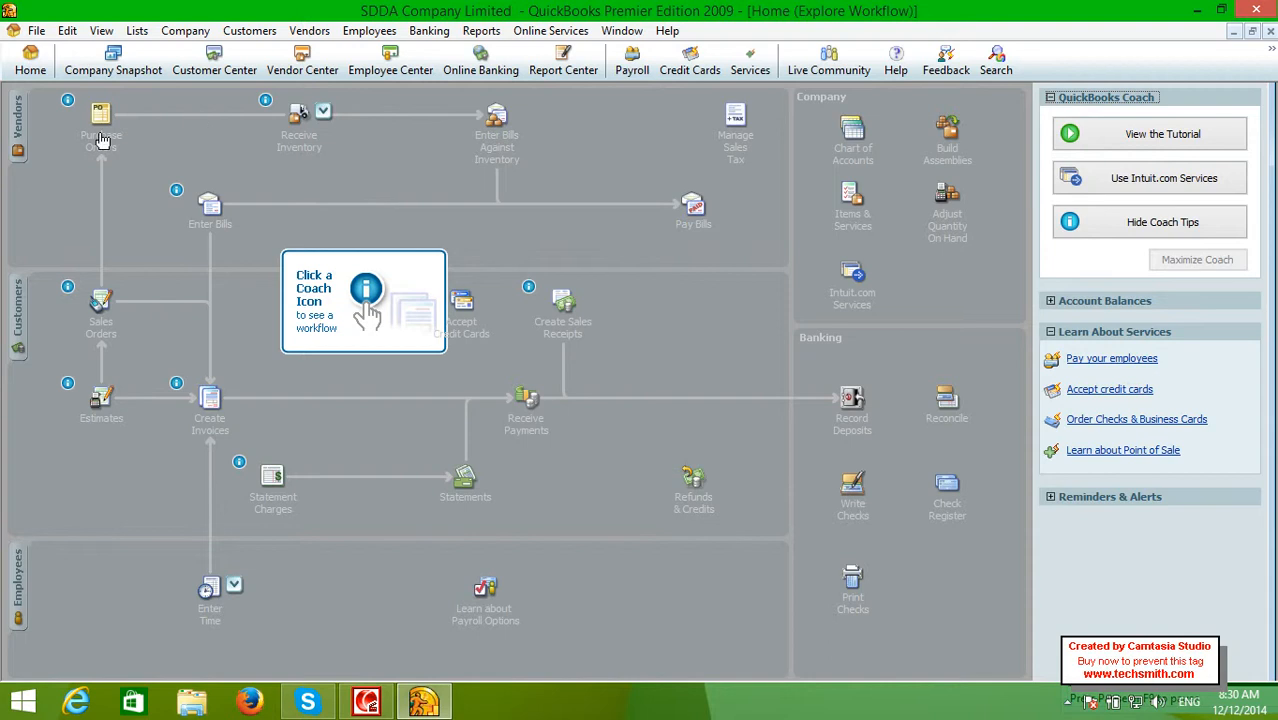
pyautogui.click(308, 31)
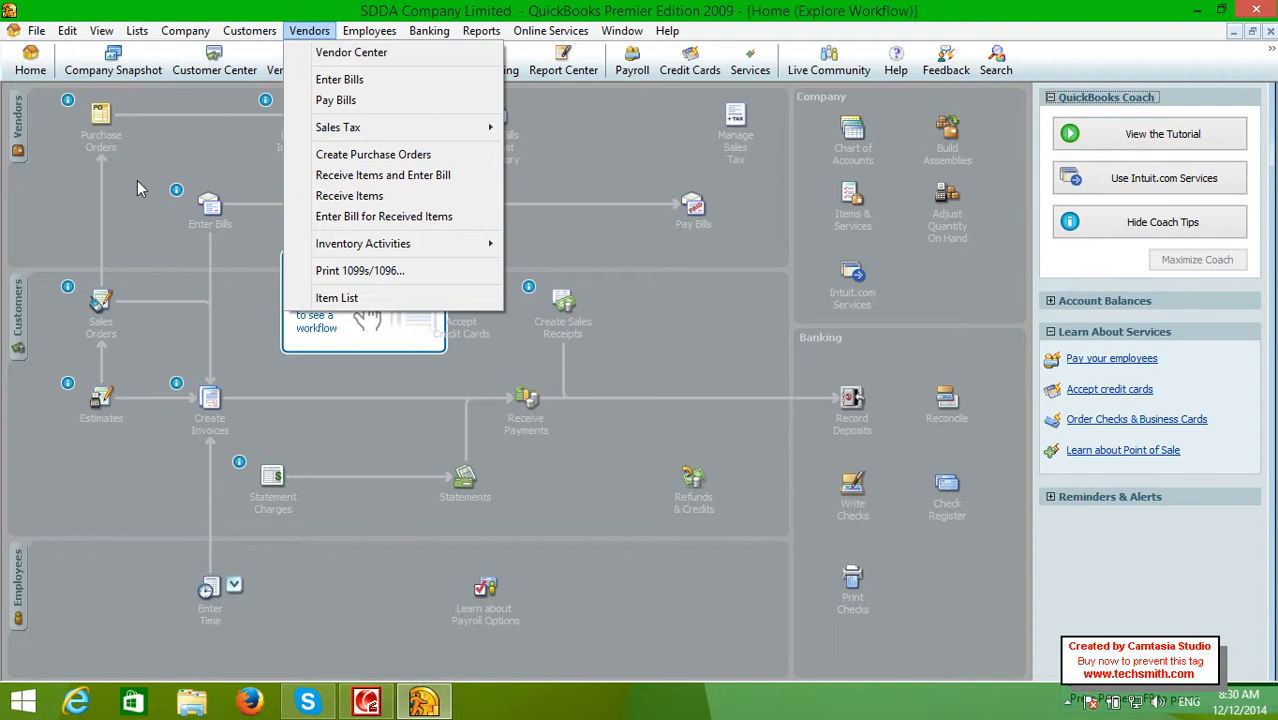
pyautogui.moveTo(247, 31)
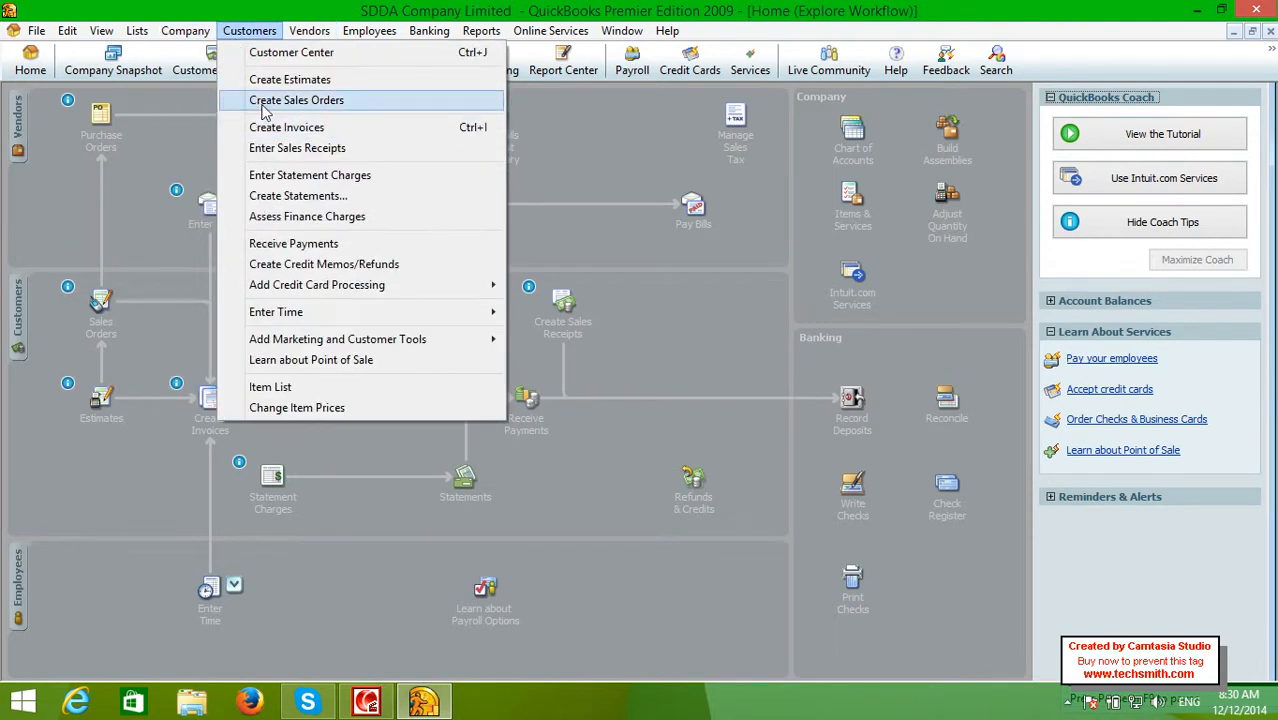
pyautogui.click(610, 187)
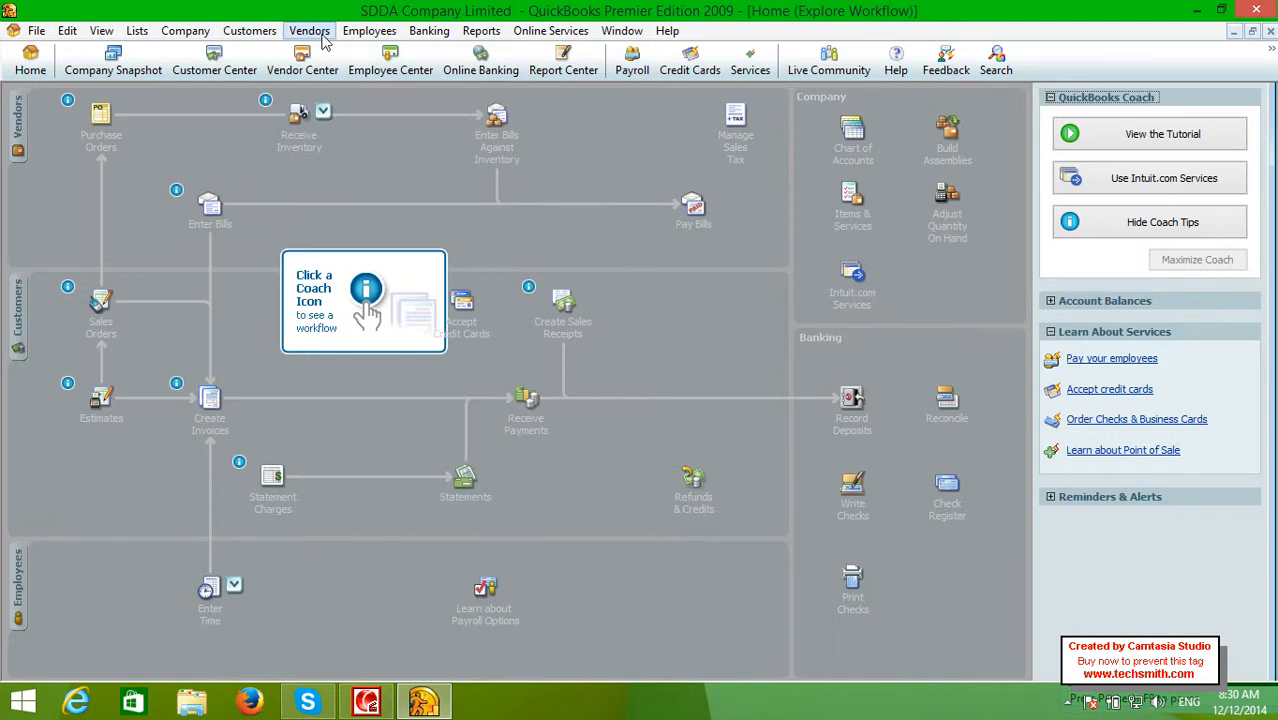
pyautogui.click(1269, 32)
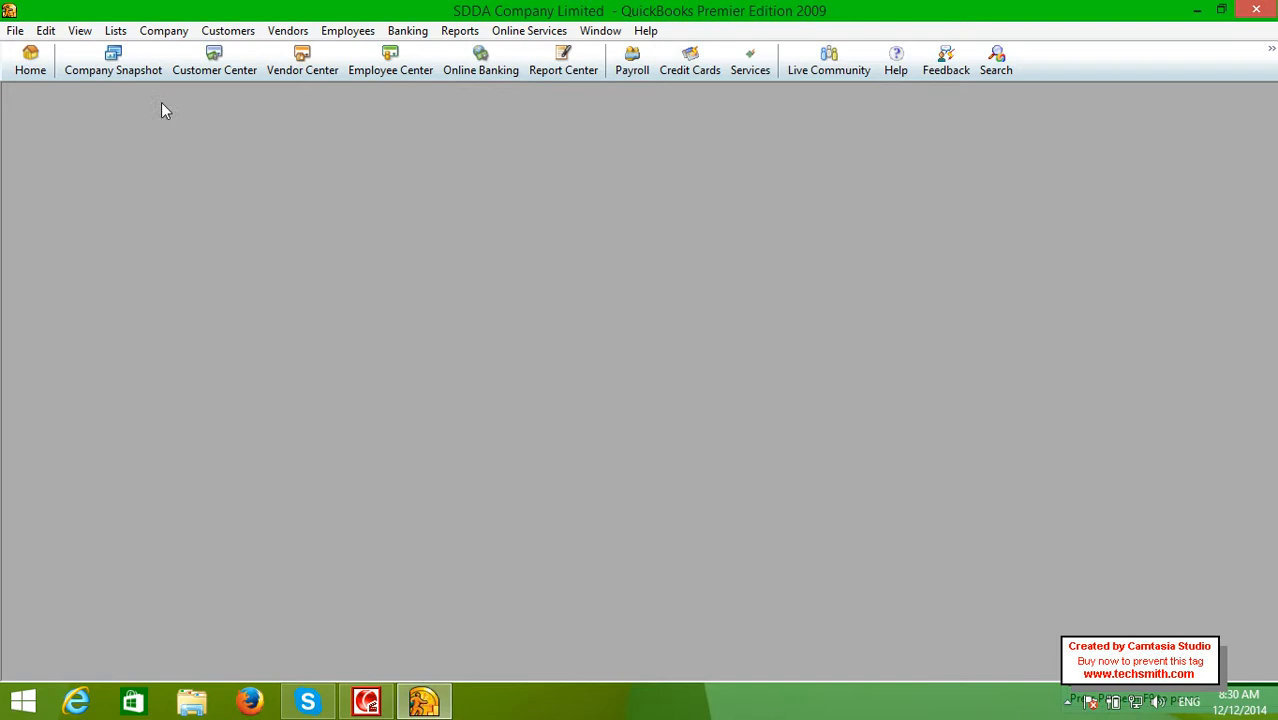
# Open the Chart of Accounts from Lists, close the Company Snapshot, and maximize the account list
pyautogui.click(118, 31)
pyautogui.click(140, 46)
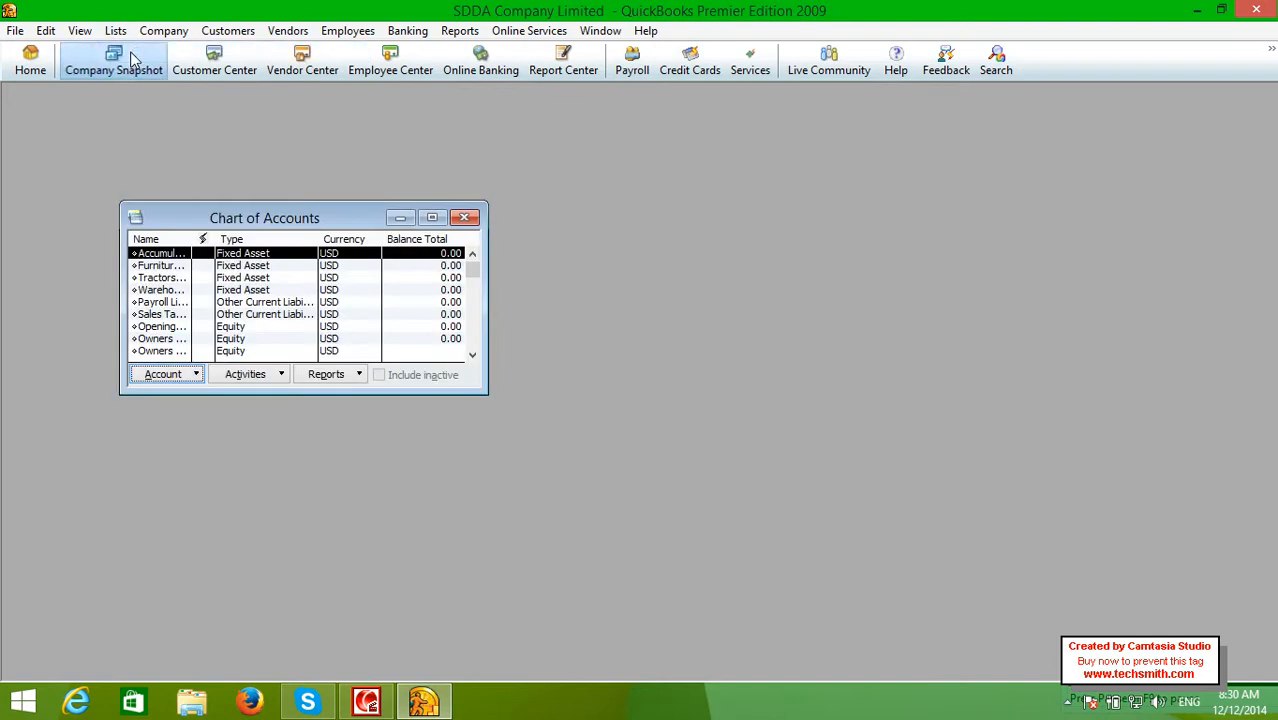
pyautogui.click(122, 58)
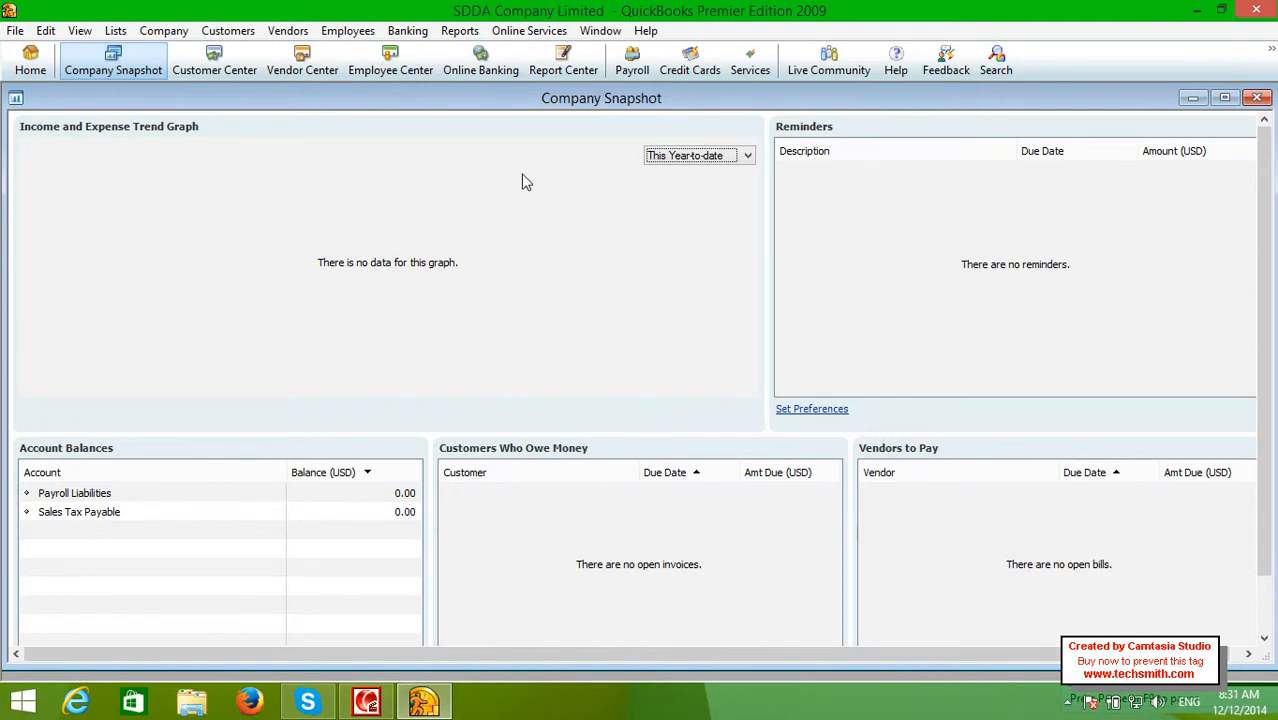
pyautogui.click(1259, 98)
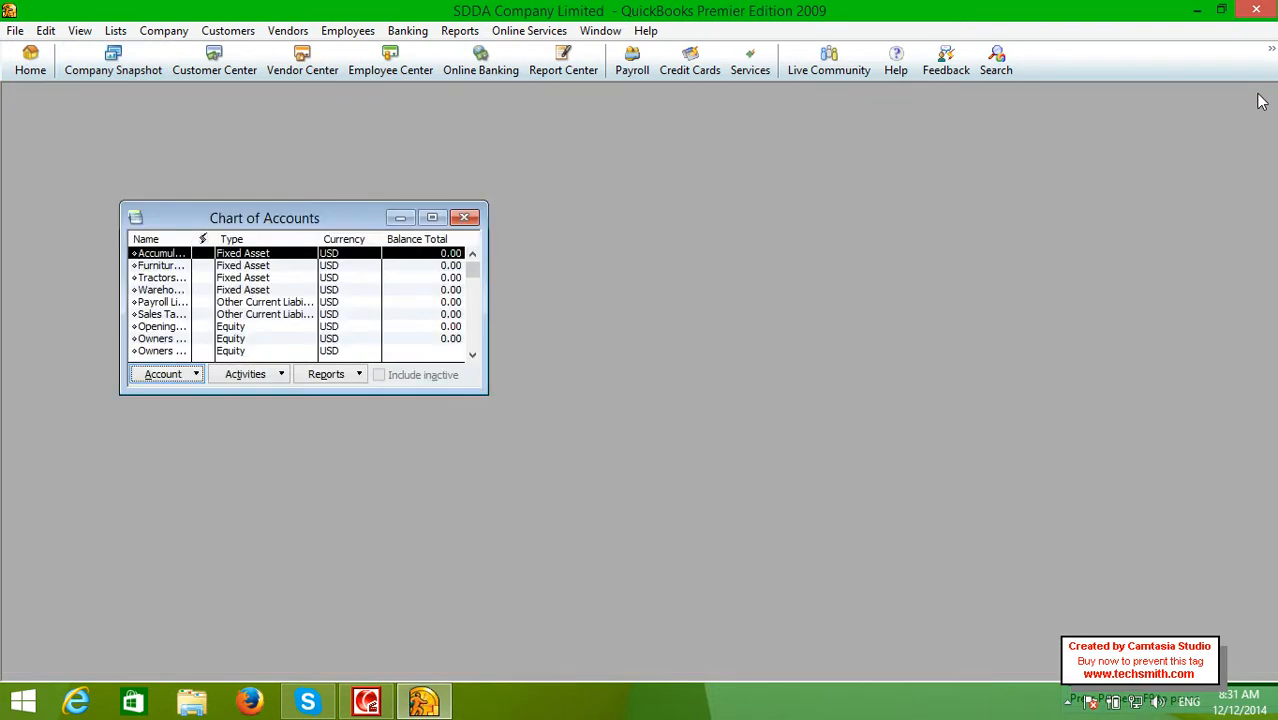
pyautogui.doubleClick(360, 218)
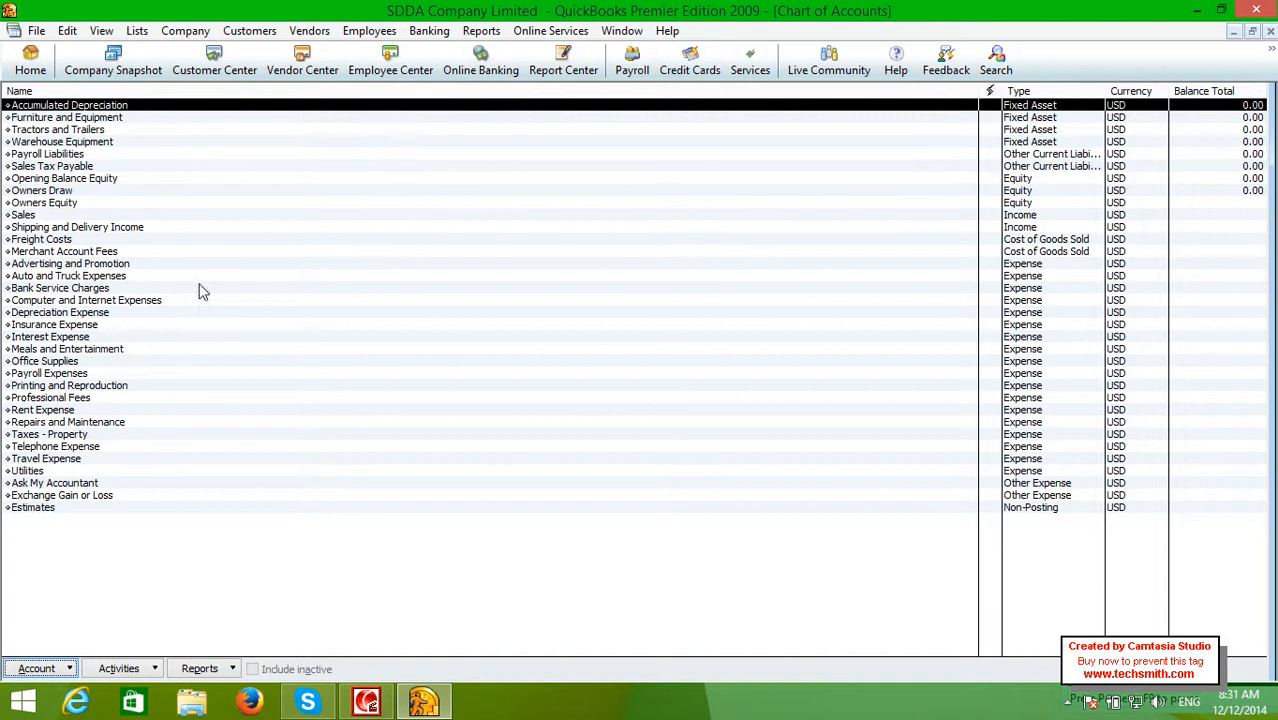
pyautogui.click(210, 588)
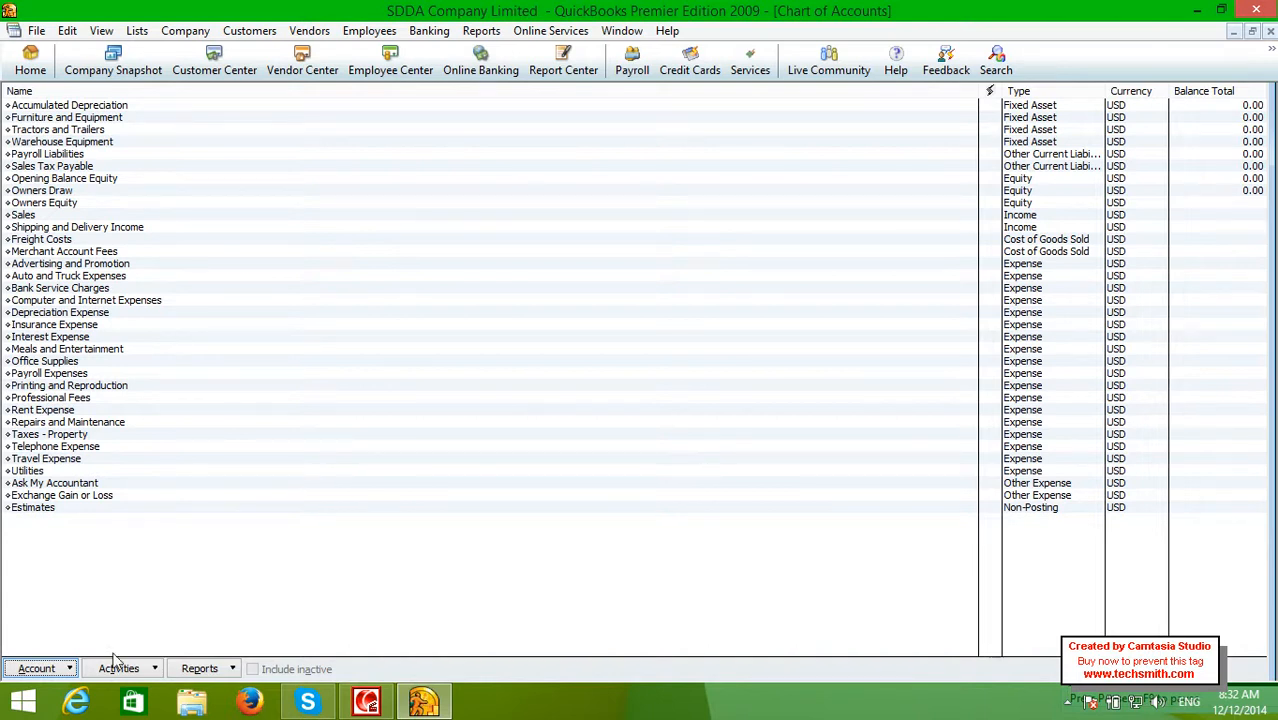
pyautogui.click(38, 668)
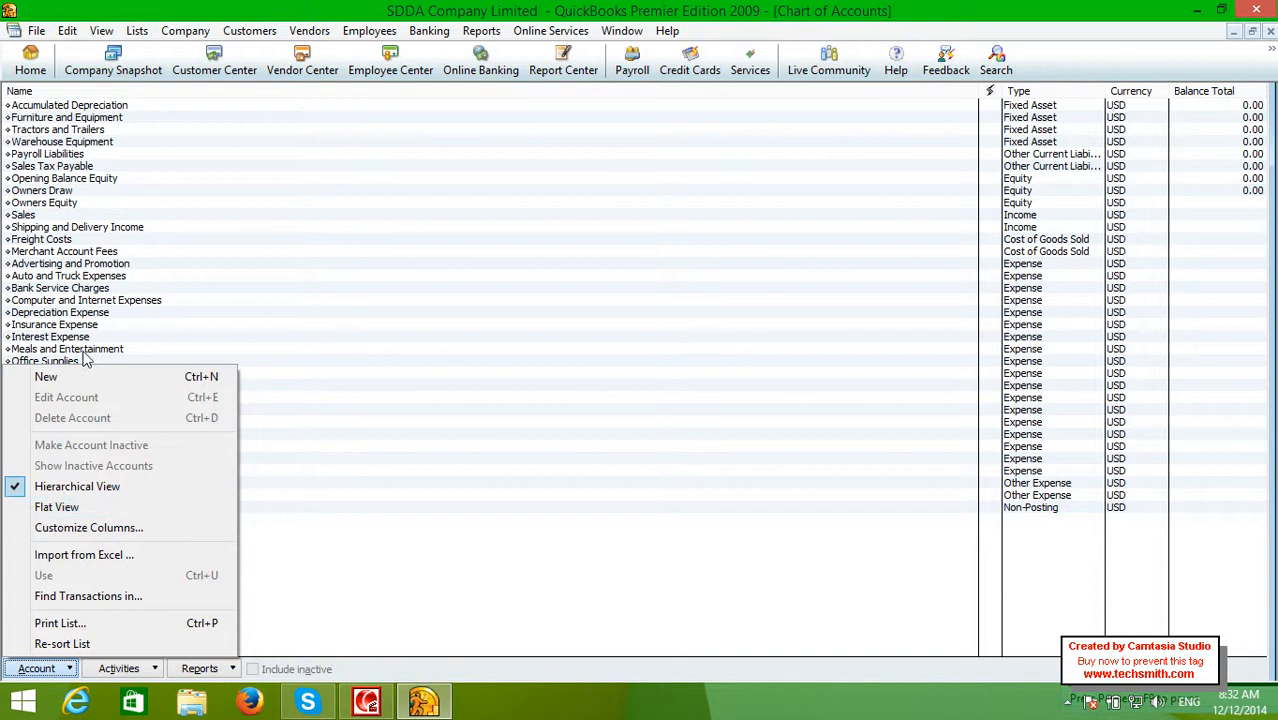
pyautogui.rightClick(363, 573)
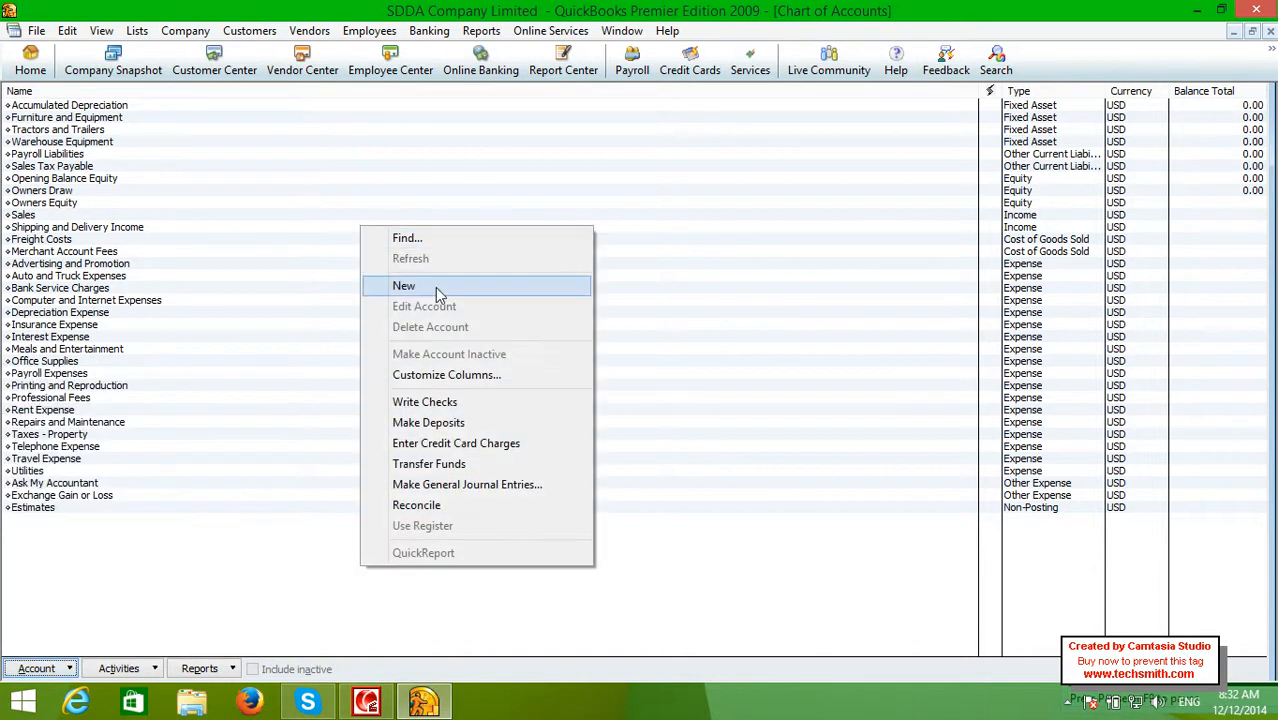
pyautogui.click(68, 672)
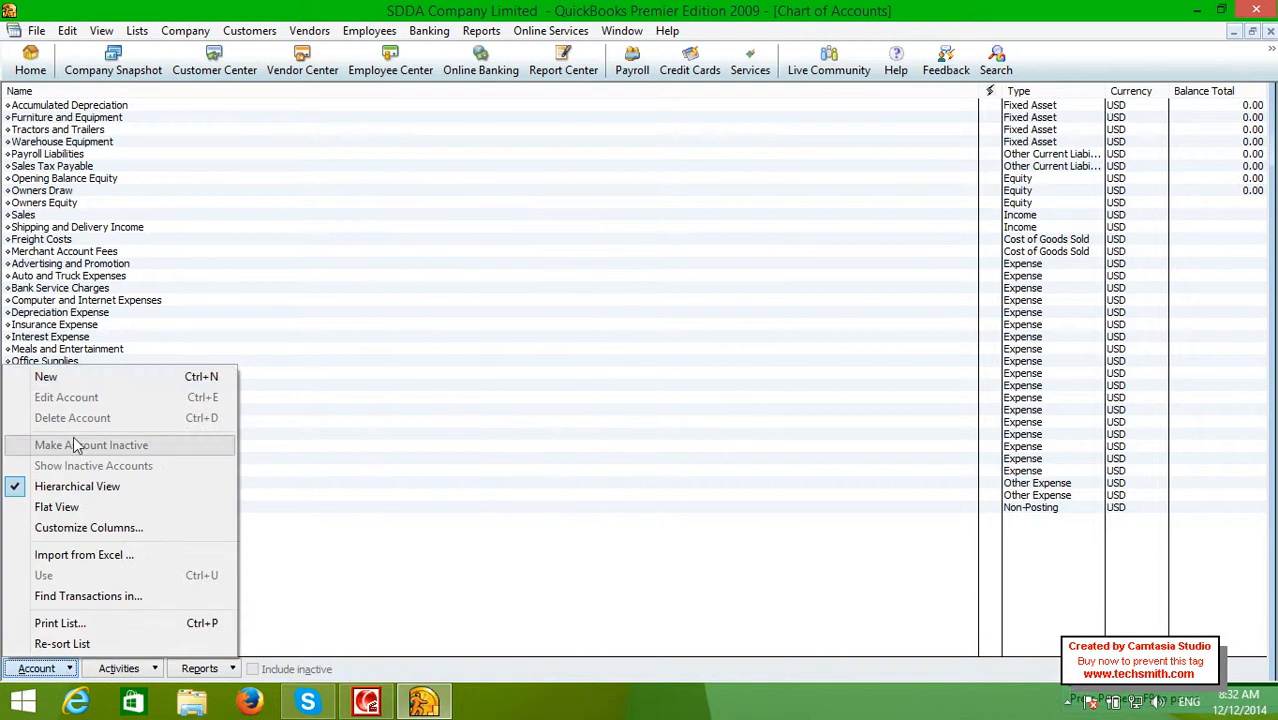
pyautogui.click(85, 378)
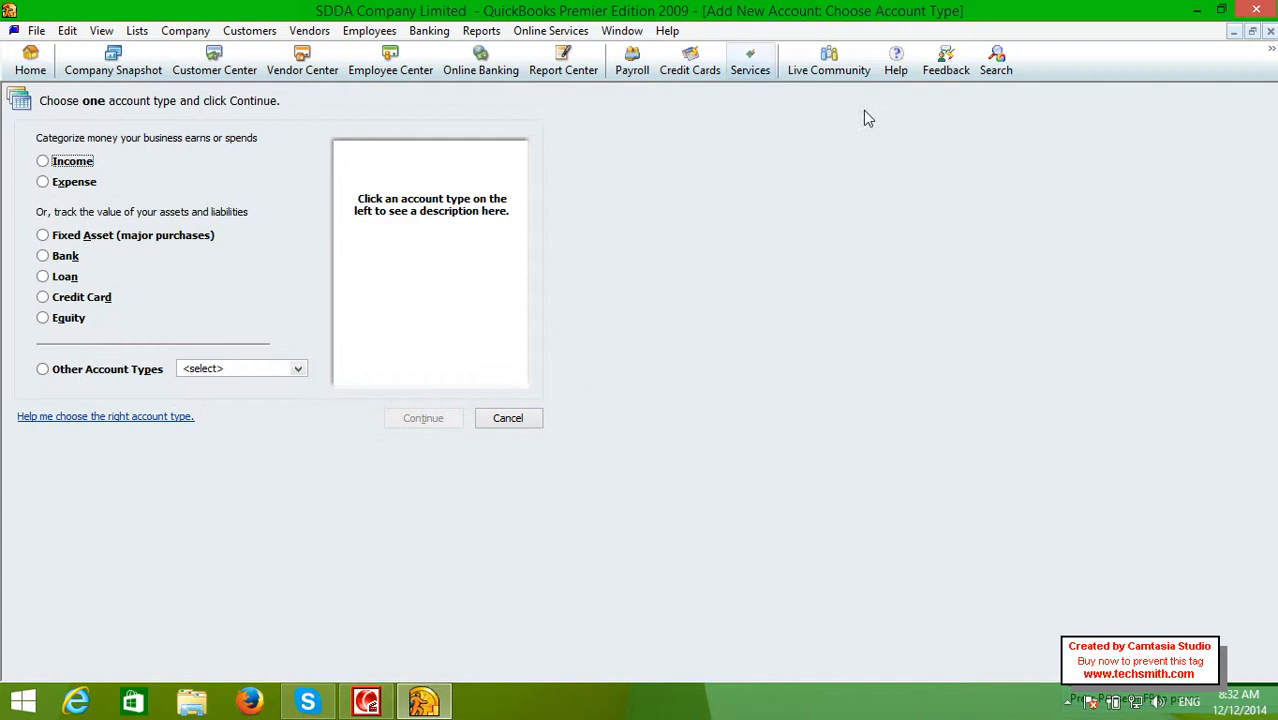
pyautogui.click(1270, 31)
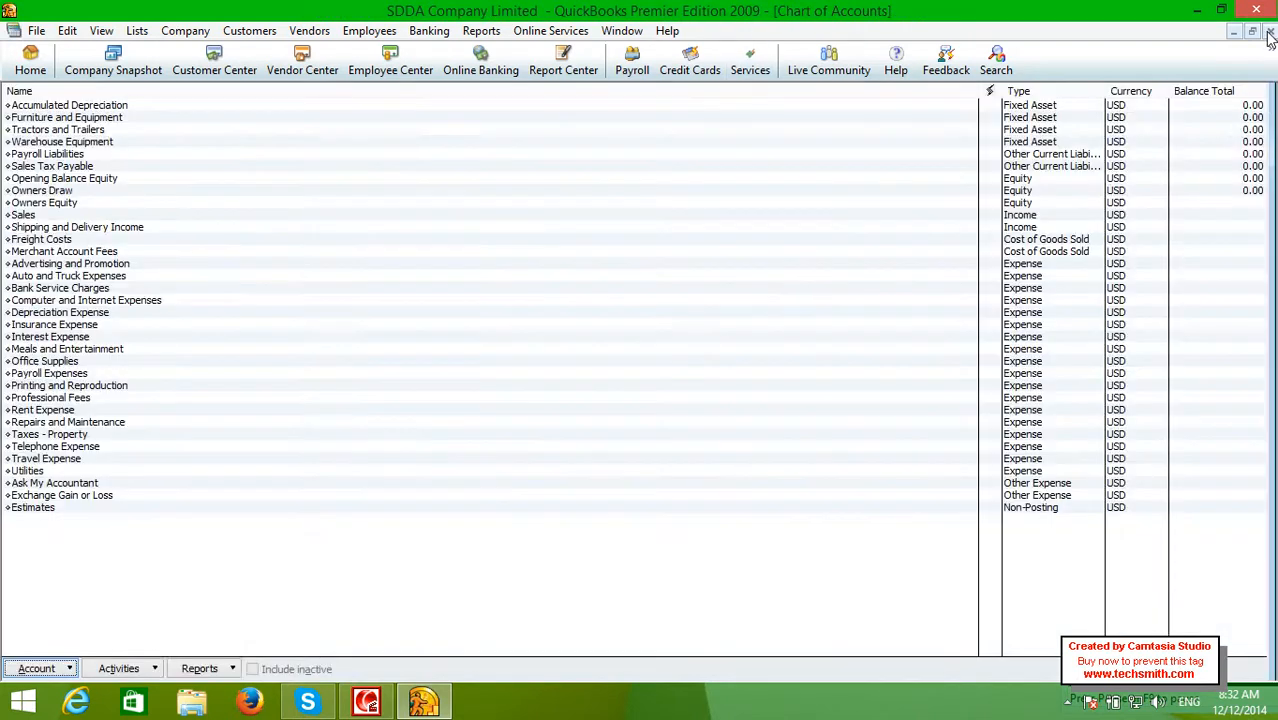
pyautogui.click(1270, 31)
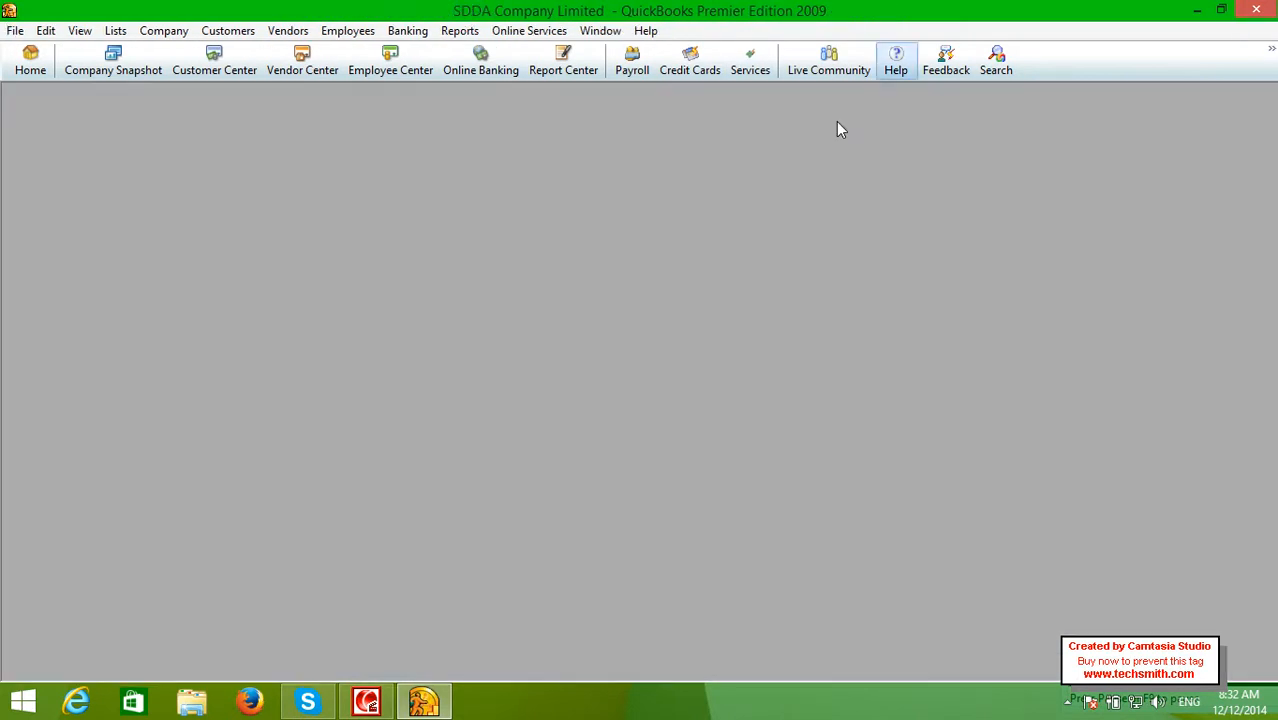
pyautogui.click(115, 31)
pyautogui.click(124, 52)
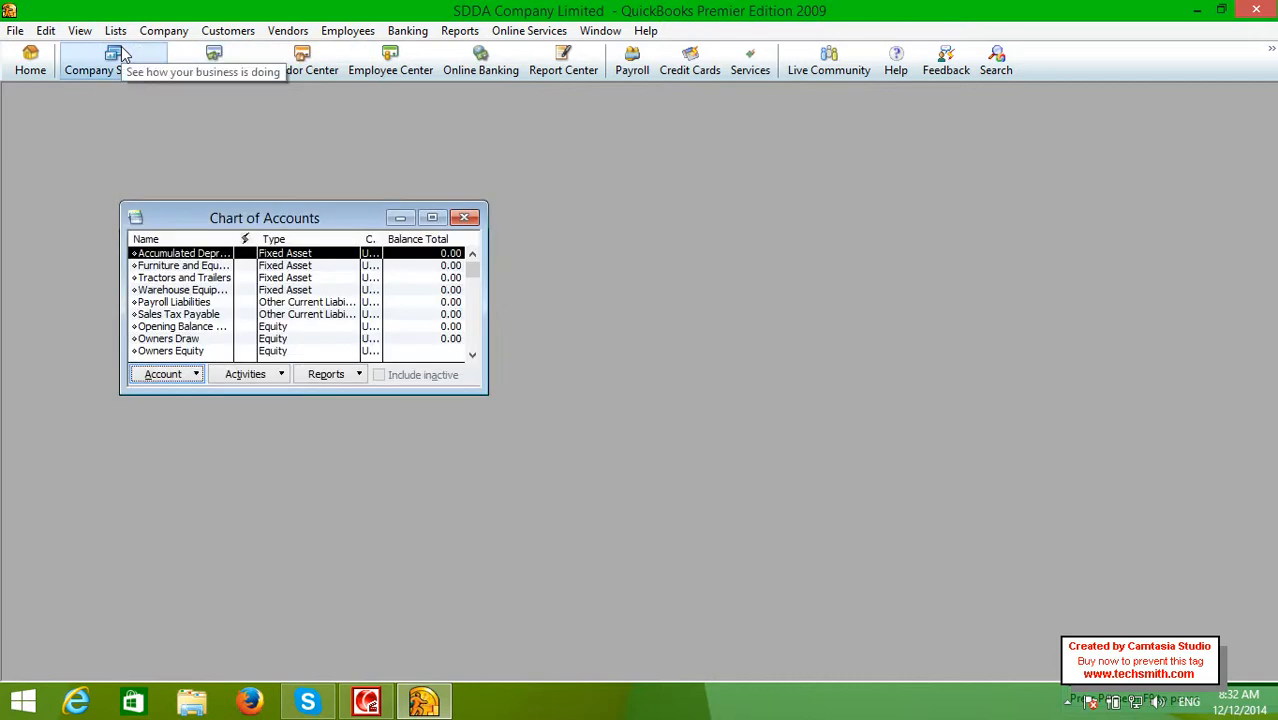
pyautogui.doubleClick(195, 219)
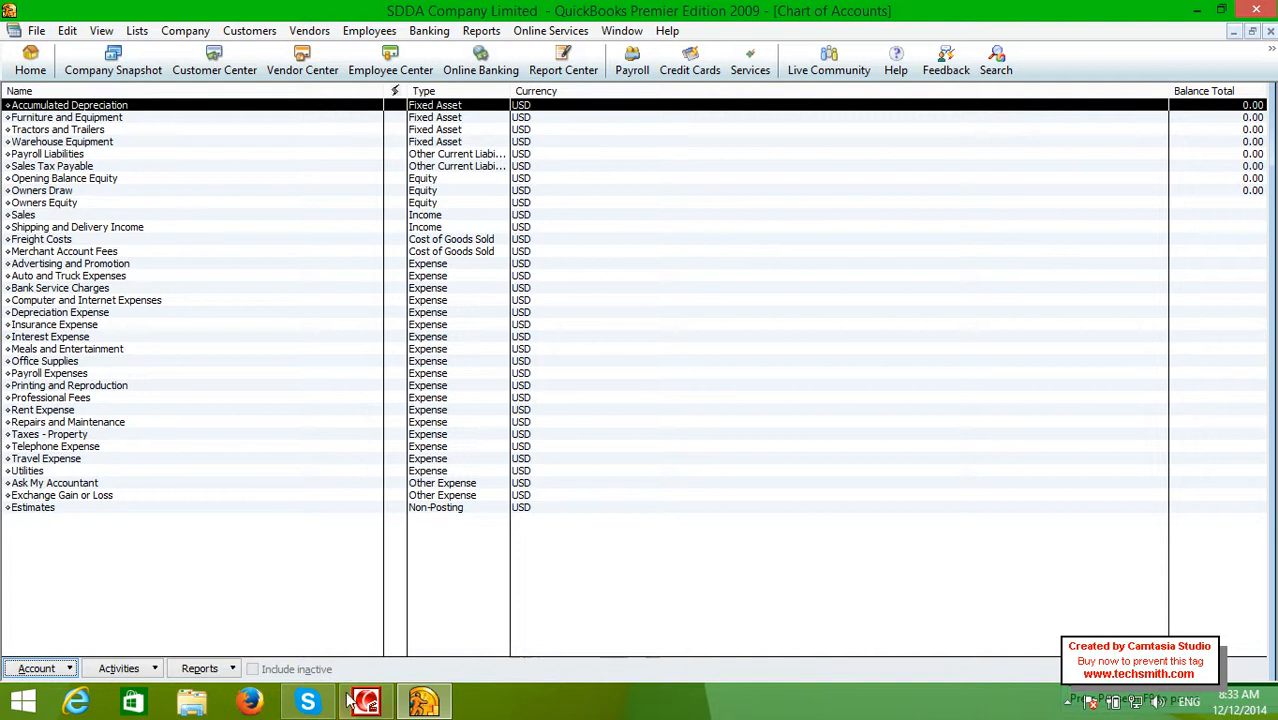
pyautogui.moveTo(360, 703)
pyautogui.click(62, 669)
pyautogui.click(101, 380)
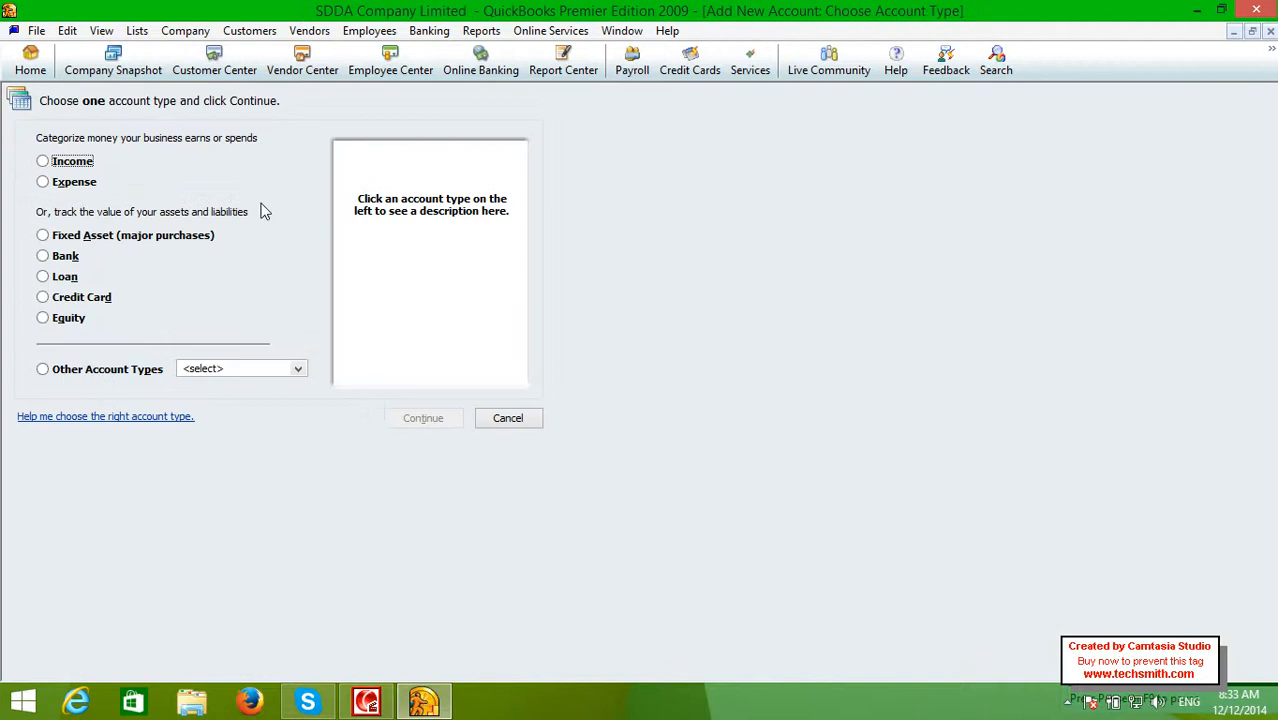
pyautogui.click(46, 164)
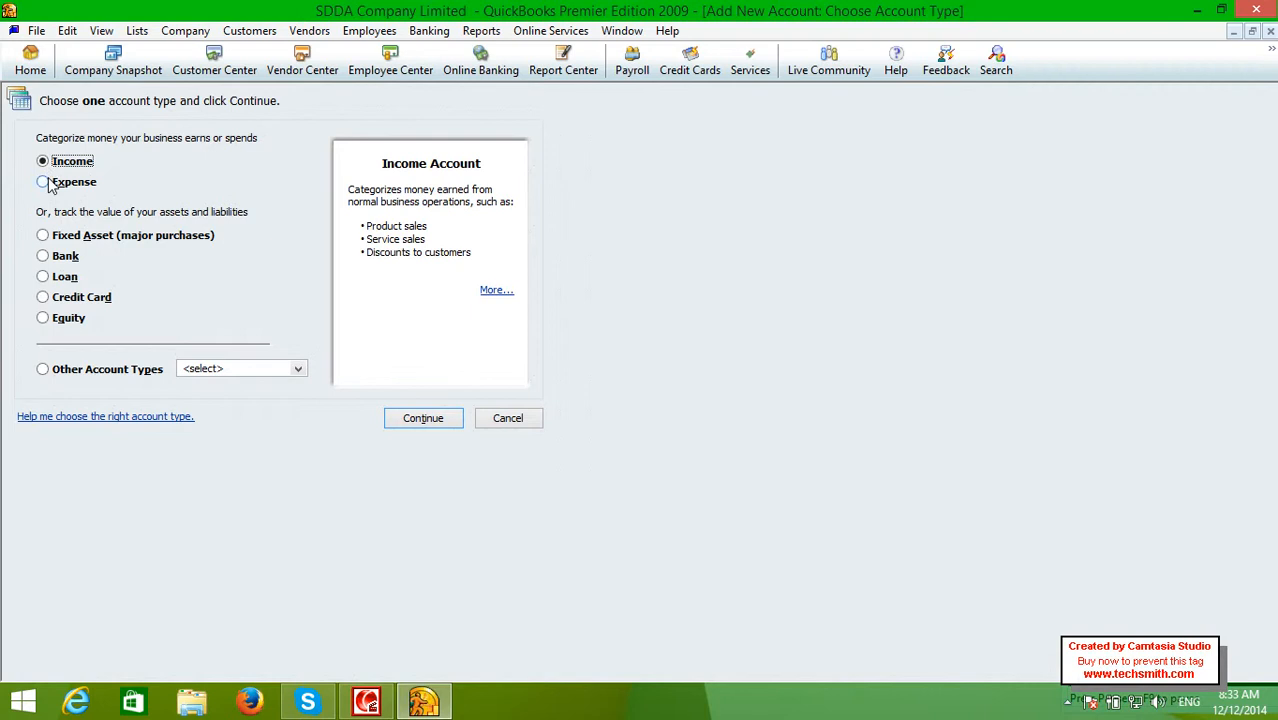
pyautogui.click(46, 183)
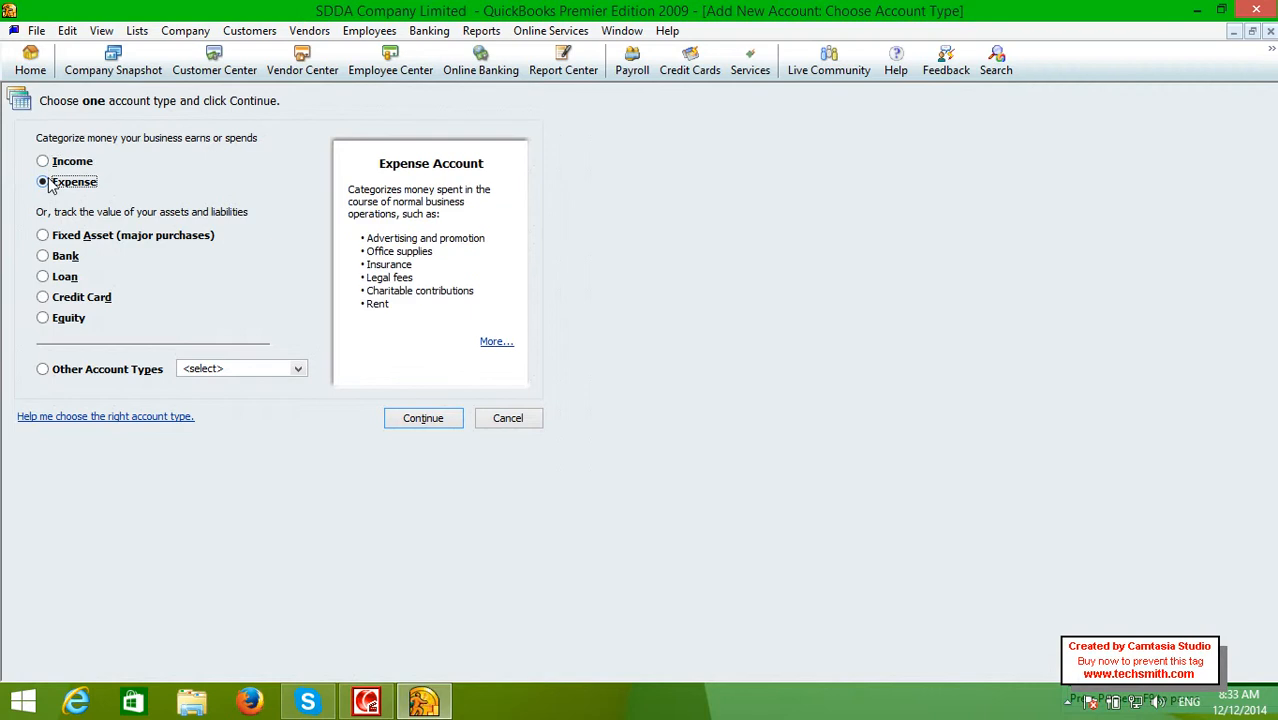
pyautogui.click(54, 165)
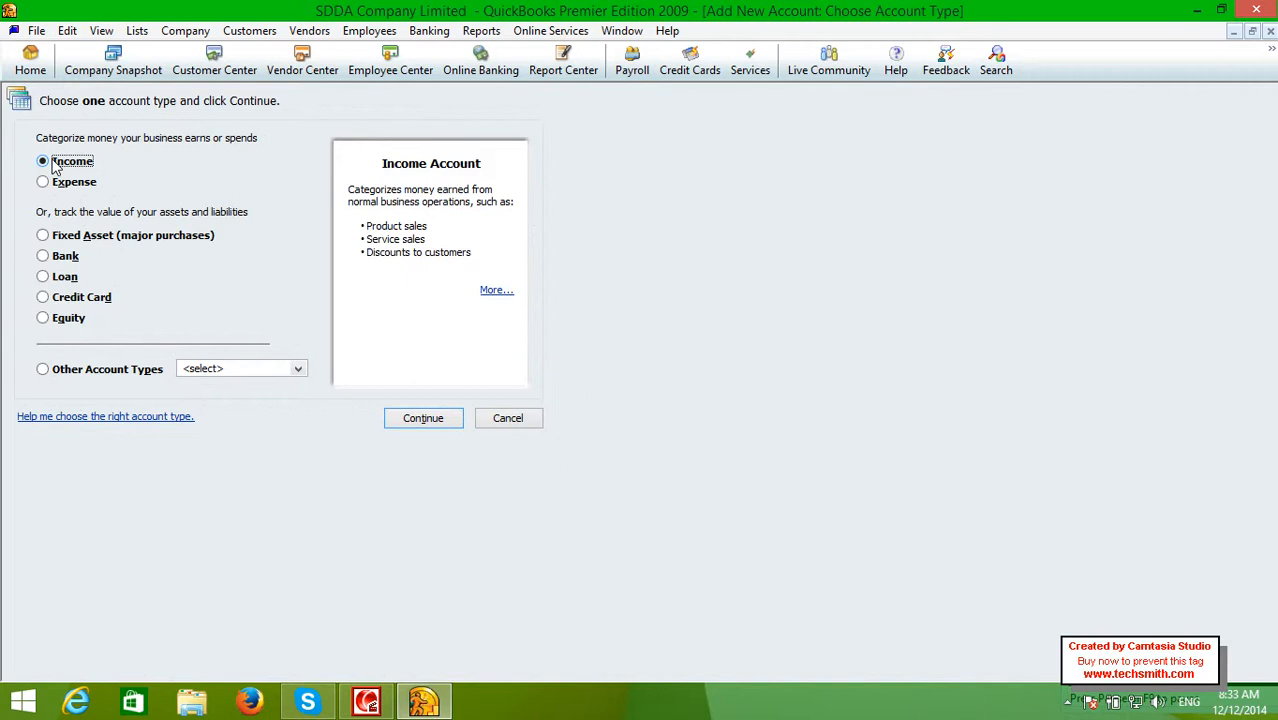
pyautogui.click(60, 190)
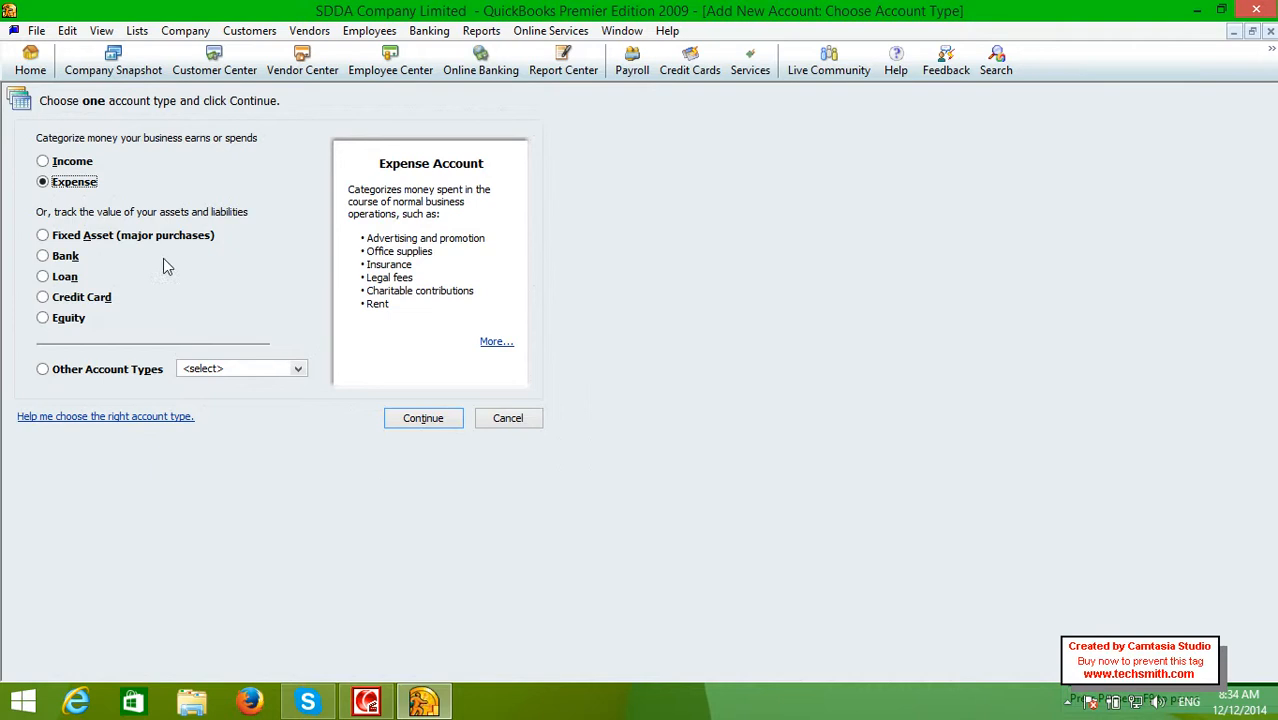
# Choose Income as the new account type and continue to the account details form
pyautogui.click(82, 163)
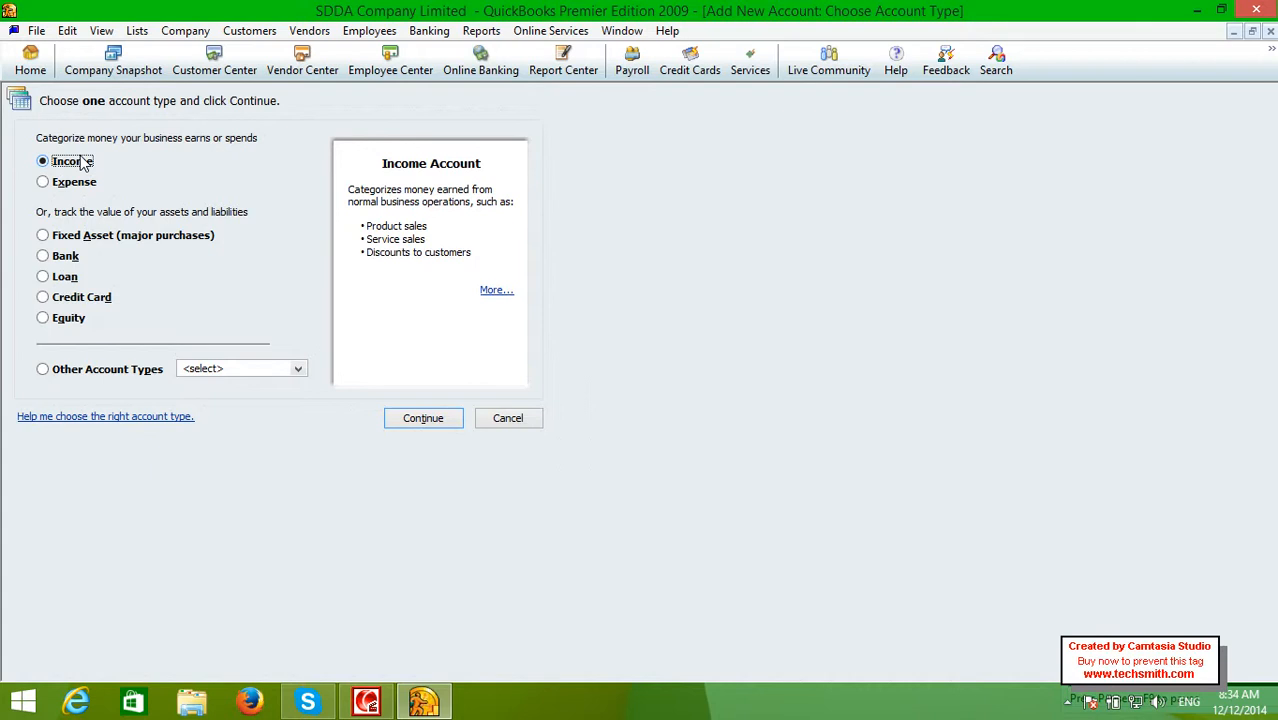
pyautogui.click(426, 431)
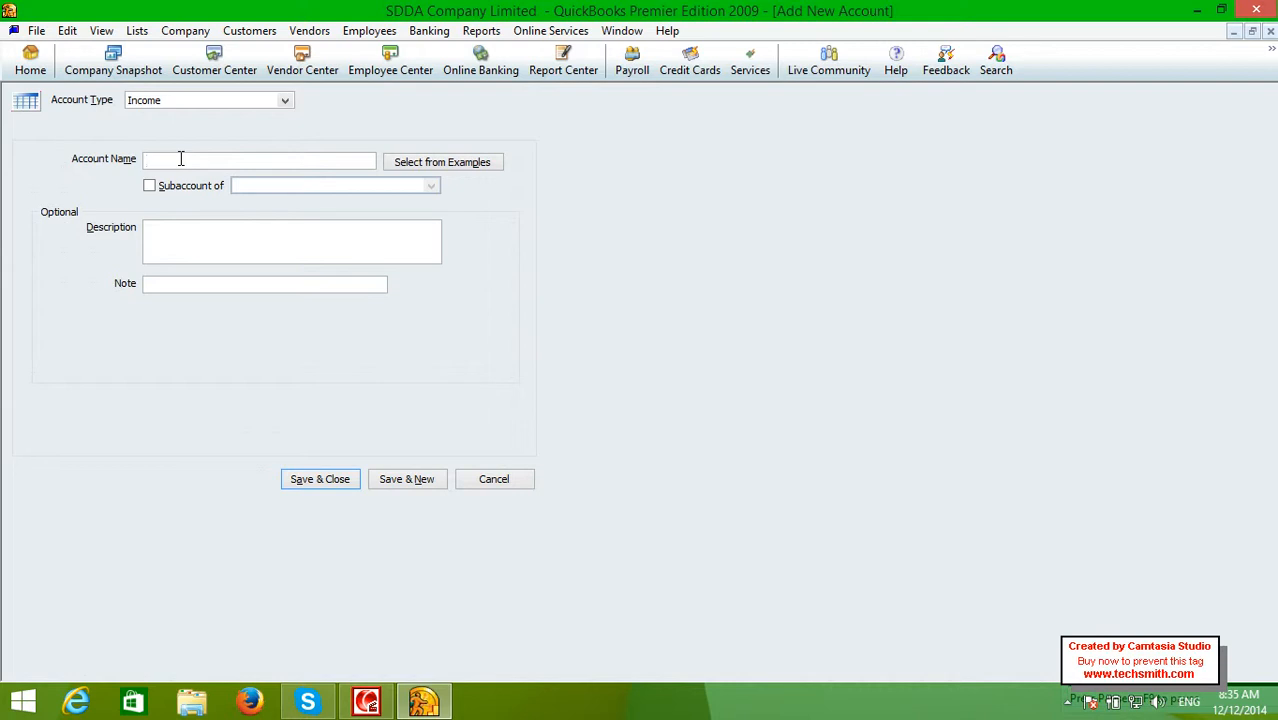
# Name the account 'All Income' and leave Subaccount of unchecked
pyautogui.write('All Income')
pyautogui.click(149, 187)
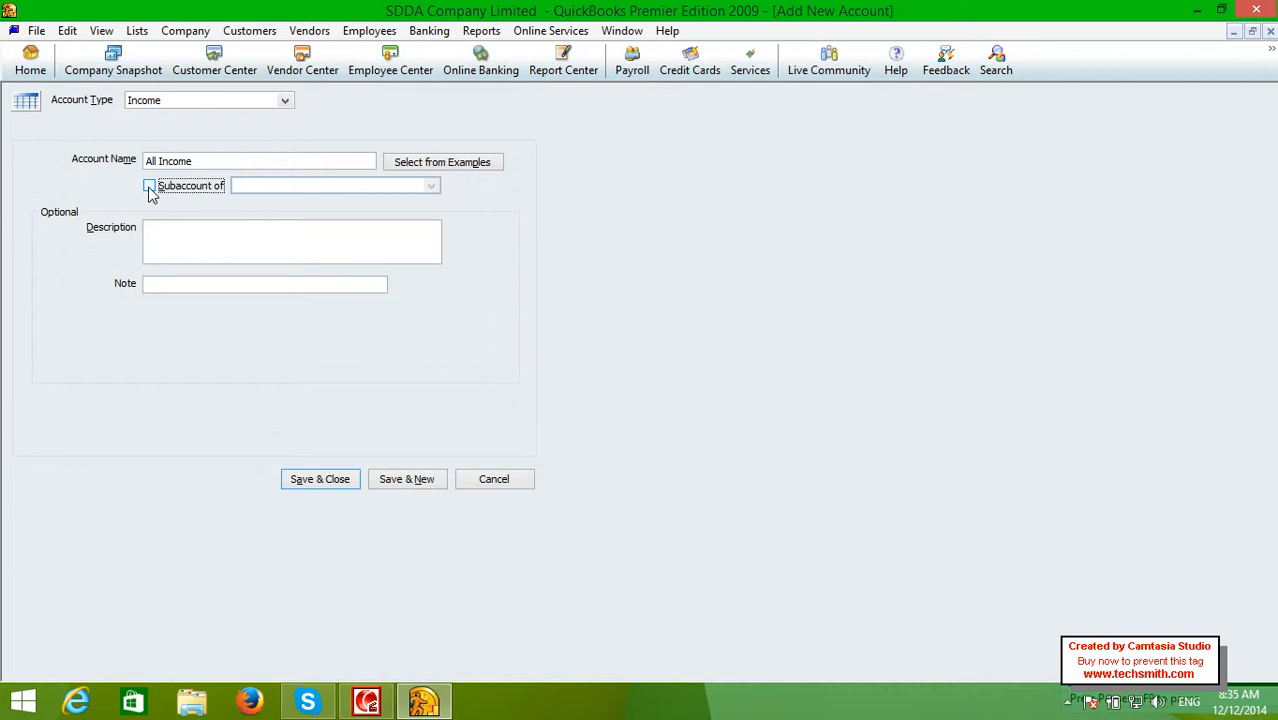
pyautogui.click(429, 188)
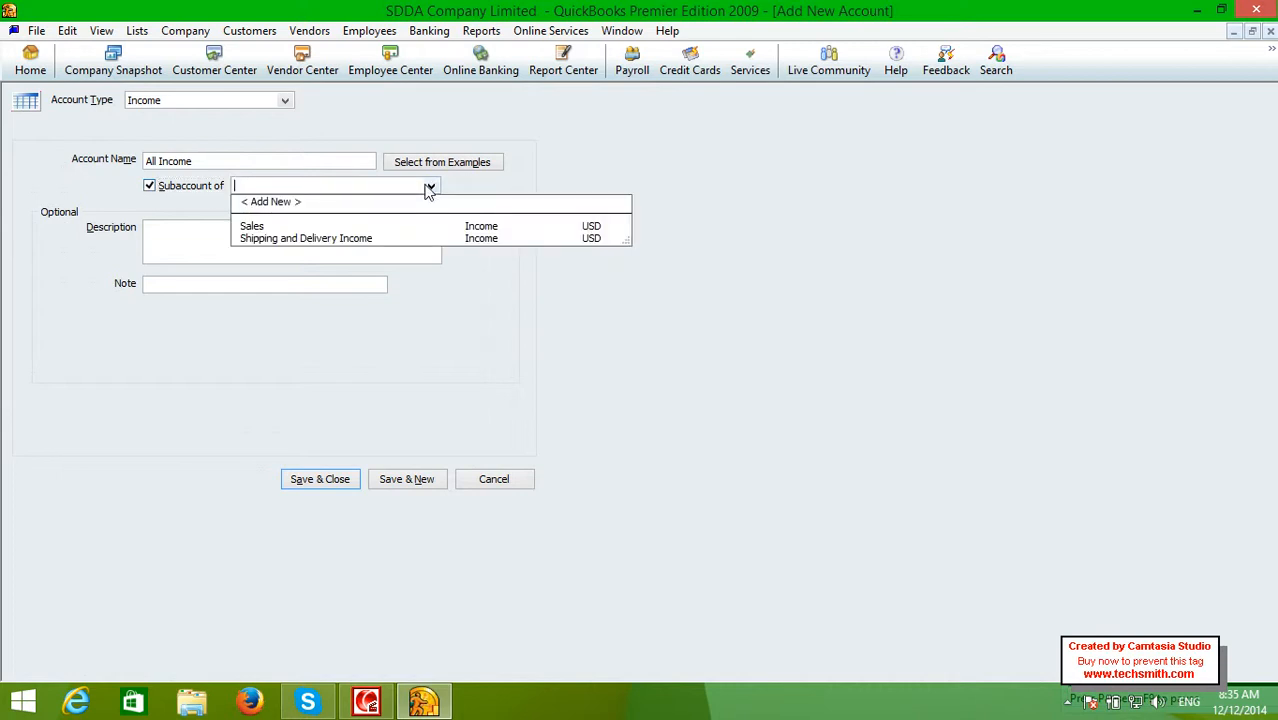
pyautogui.click(429, 188)
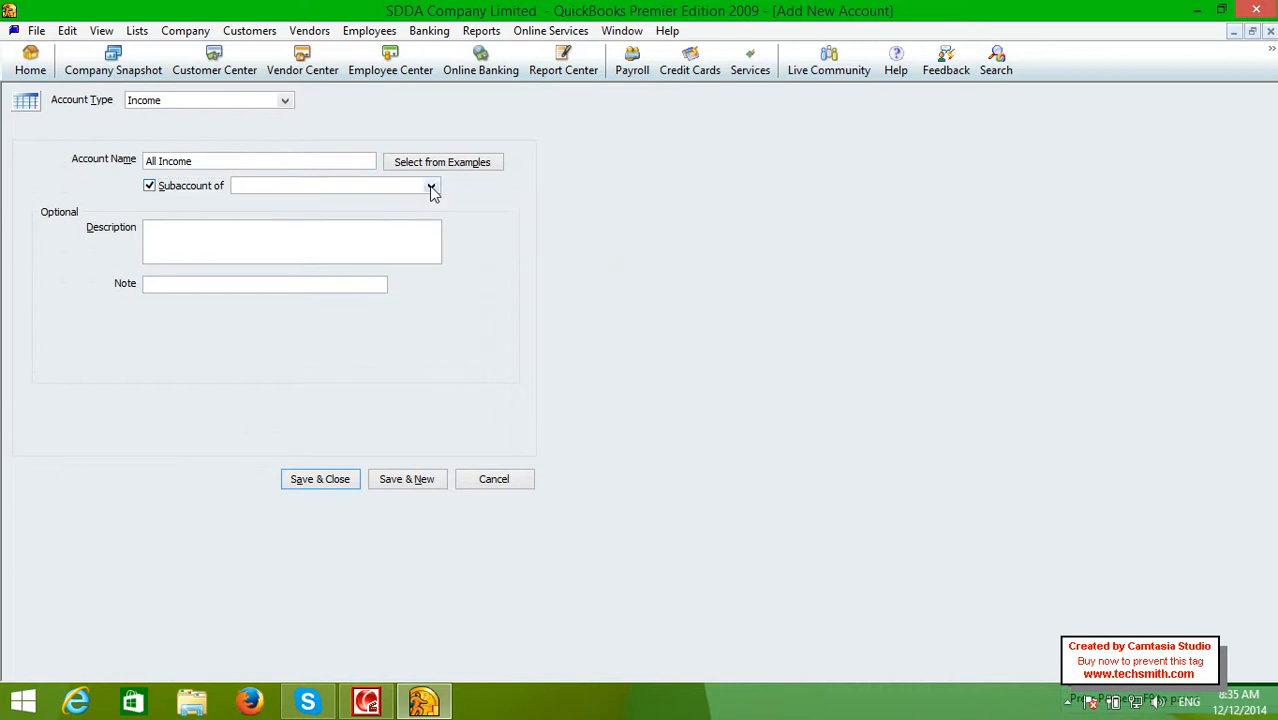
pyautogui.click(195, 186)
pyautogui.click(208, 162)
# Enter a description saying this account stores all income records
pyautogui.click(185, 232)
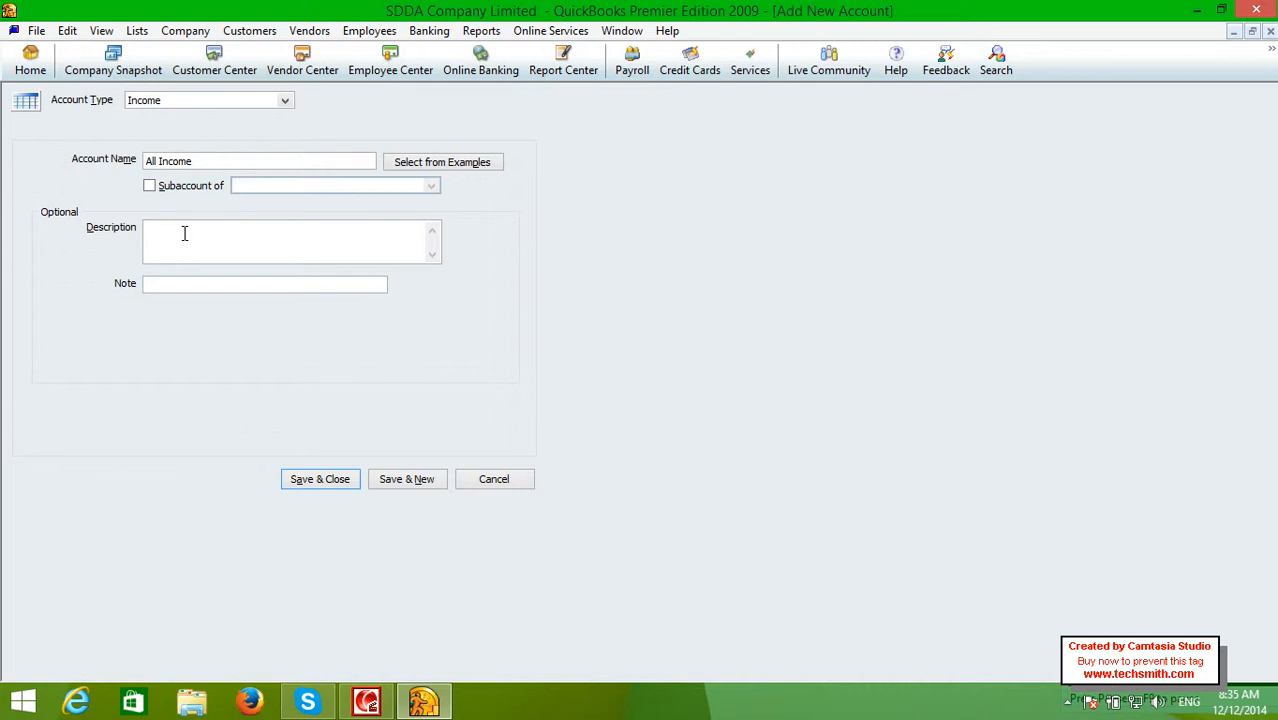
pyautogui.write('the related acco')
pyautogui.write('unt by htis')
pyautogui.press('BackSpace')
pyautogui.press('BackSpace')
pyautogui.press('BackSpace')
pyautogui.press('BackSpace')
pyautogui.press('BackSpace')
pyautogui.write('the name of all ico')
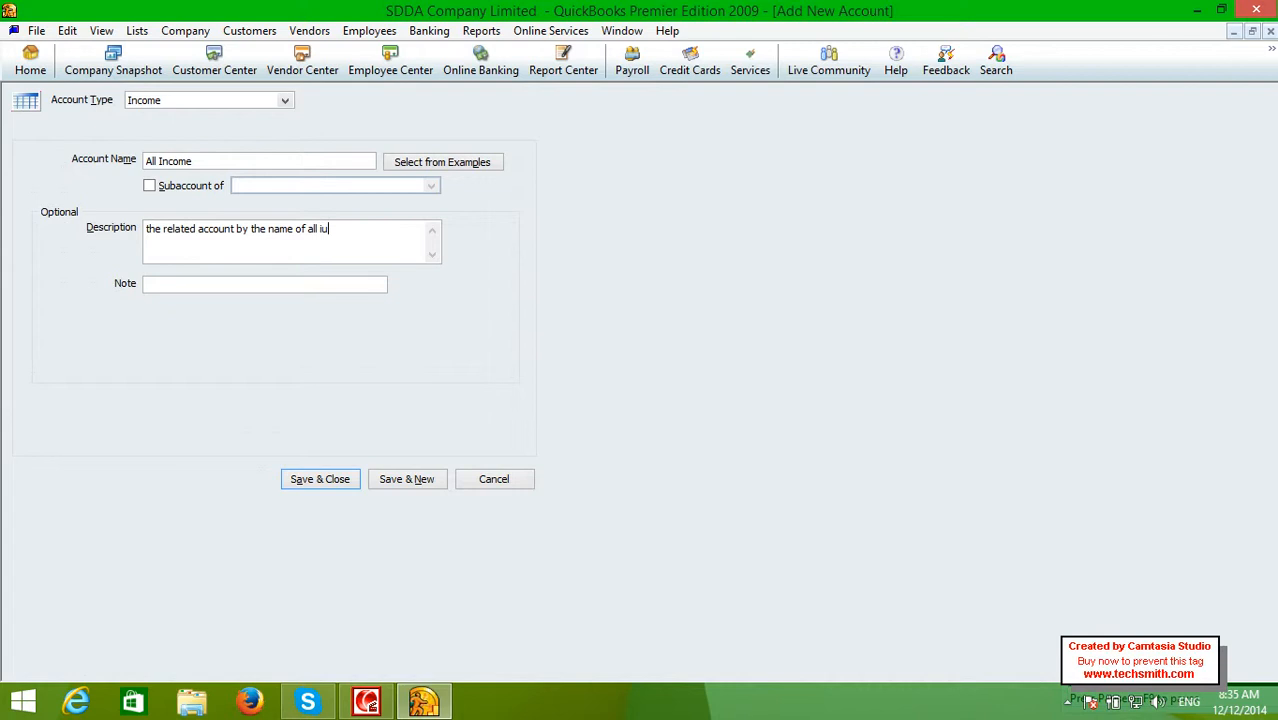
pyautogui.press('BackSpace')
pyautogui.press('BackSpace')
pyautogui.write('ncome ')
pyautogui.write('will')
pyautogui.write(' be us')
pyautogui.write('ed')
pyautogui.press('BackSpace')
pyautogui.press('BackSpace')
pyautogui.write('to sto')
pyautogui.write('re all')
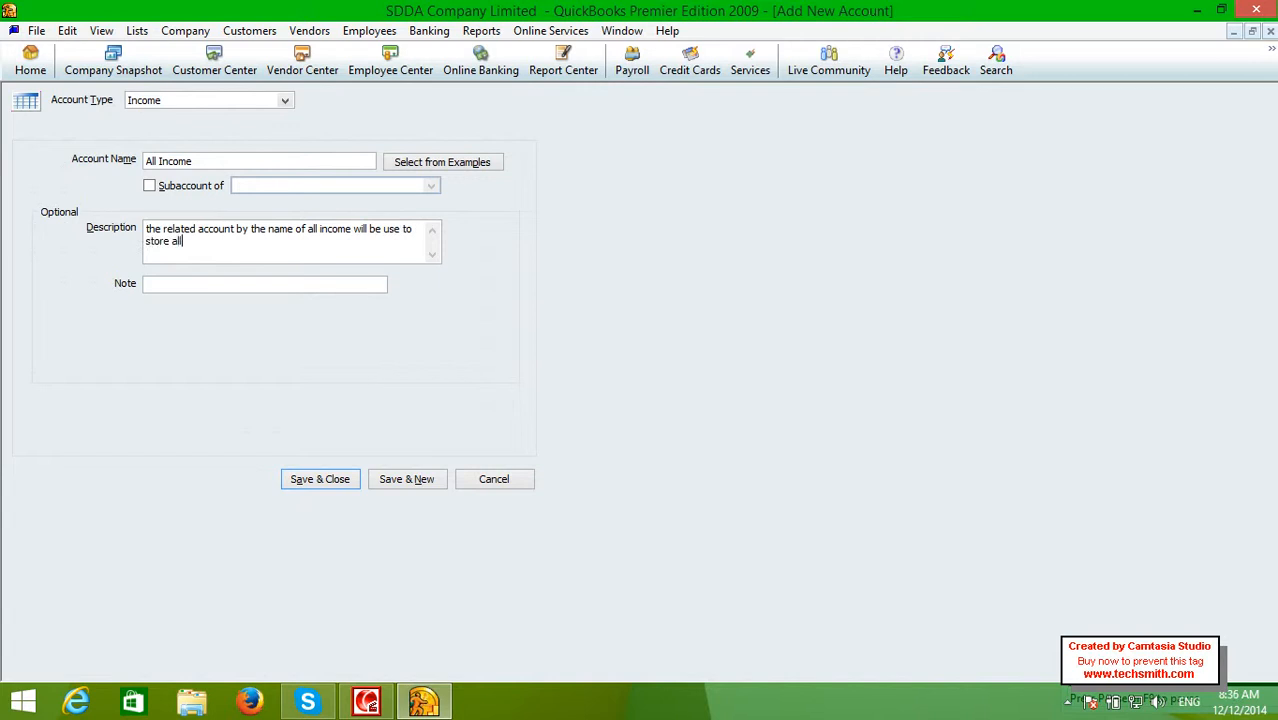
pyautogui.write(' income records whenever wee for')
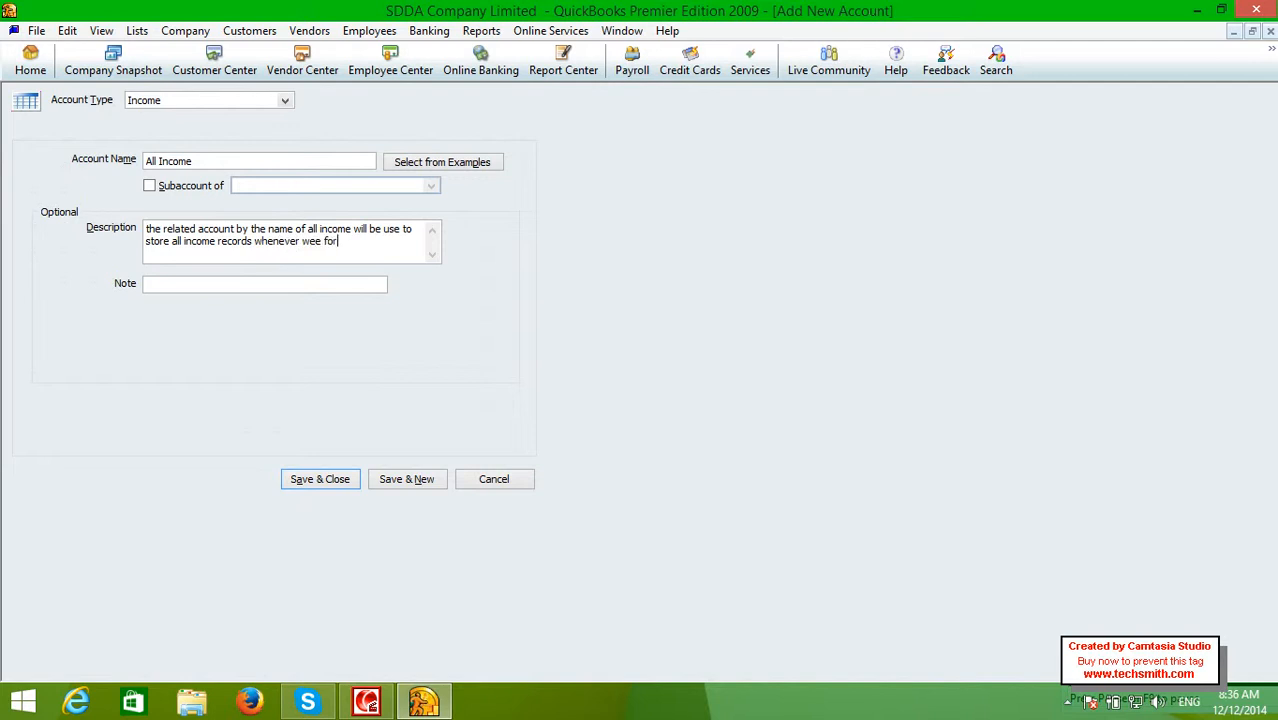
pyautogui.press('BackSpace')
pyautogui.press('BackSpace')
pyautogui.press('BackSpace')
pyautogui.press('BackSpace')
pyautogui.press('BackSpace')
pyautogui.write('need')
pyautogui.write(' for all reoc')
pyautogui.write('ords of')
pyautogui.write(' incme')
pyautogui.press('BackSpace')
pyautogui.press('BackSpace')
pyautogui.press('BackSpace')
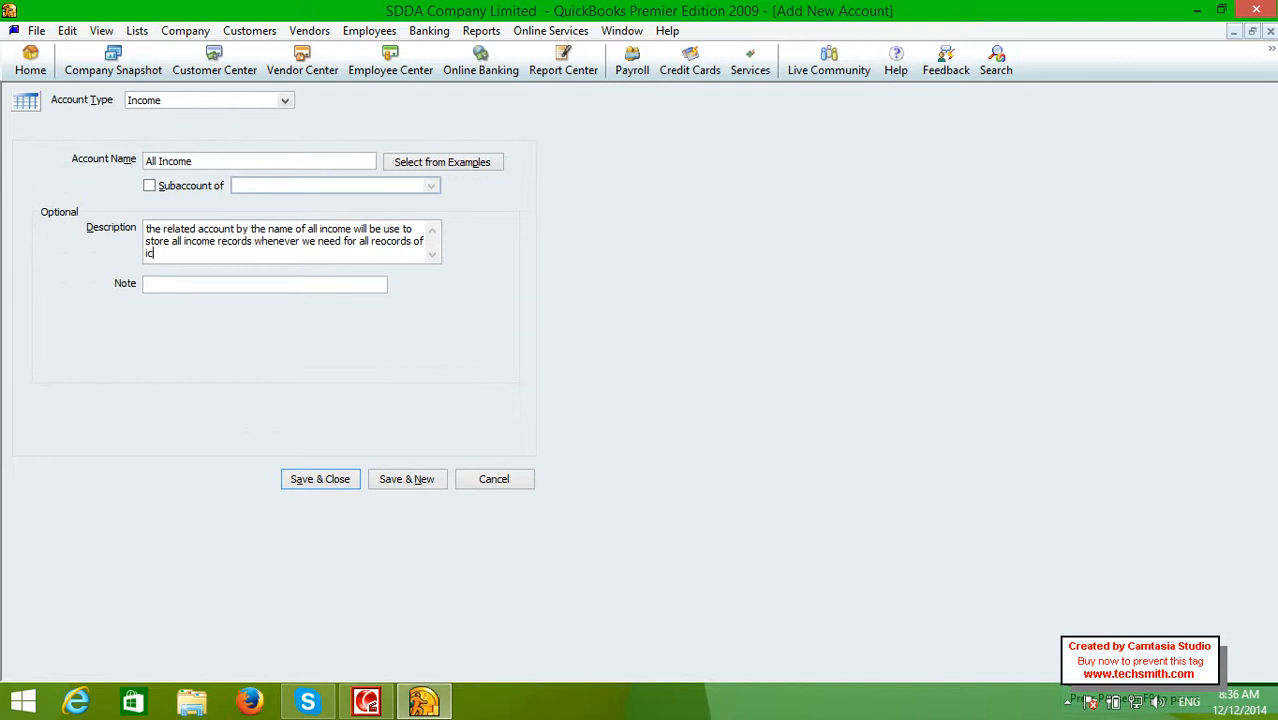
pyautogui.write('come can get from here !')
pyautogui.click(180, 290)
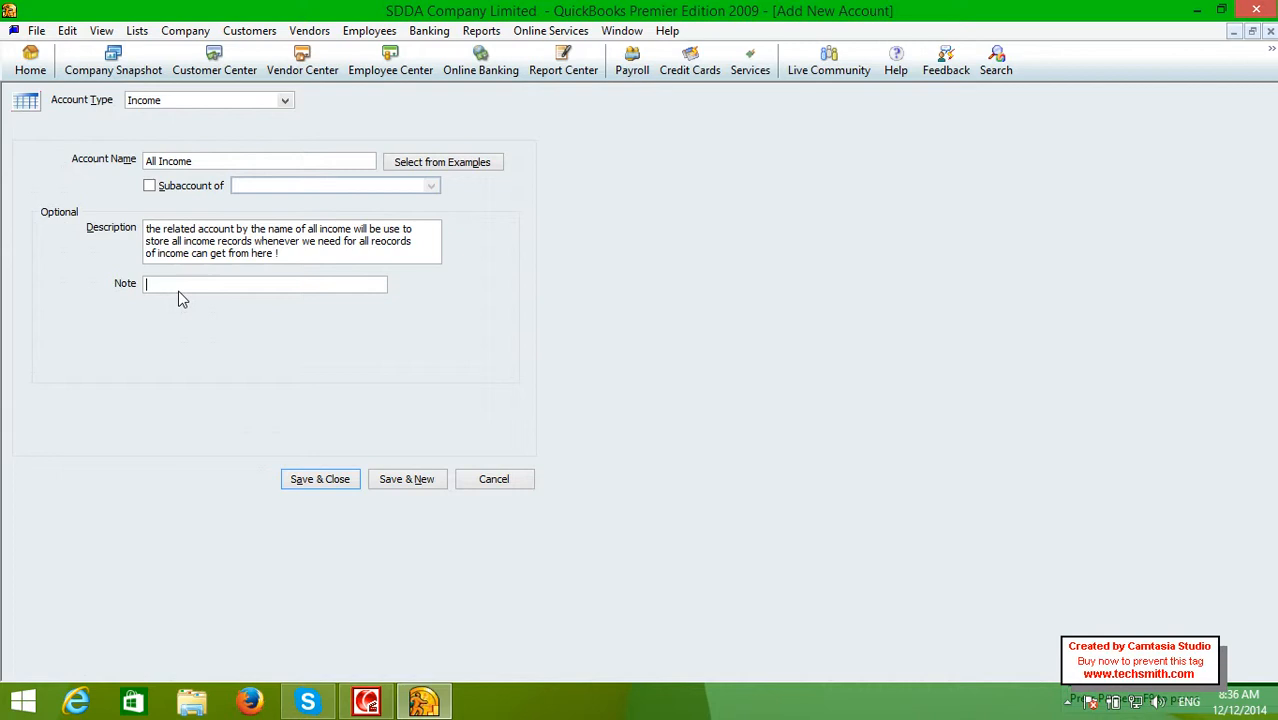
# Save the All Income account and widen the Balance Total column in the Chart of Accounts
pyautogui.click(302, 480)
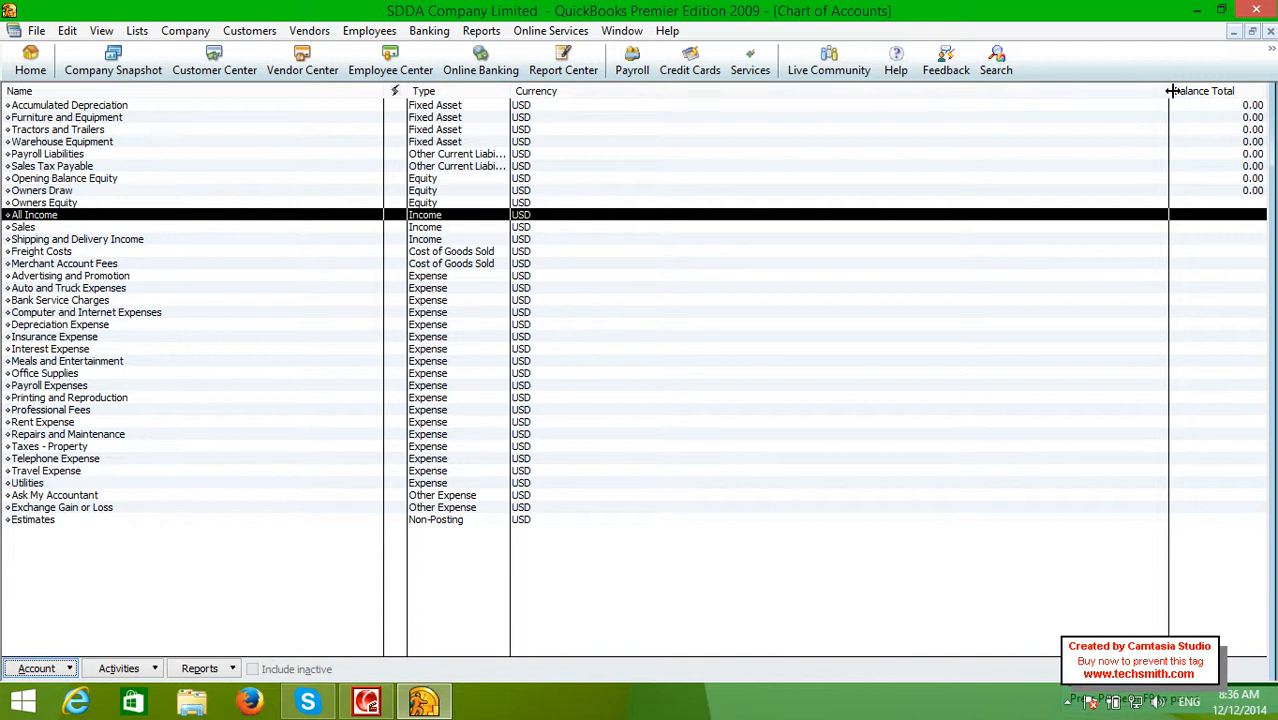
pyautogui.moveTo(1168, 92); pyautogui.dragTo(975, 119)
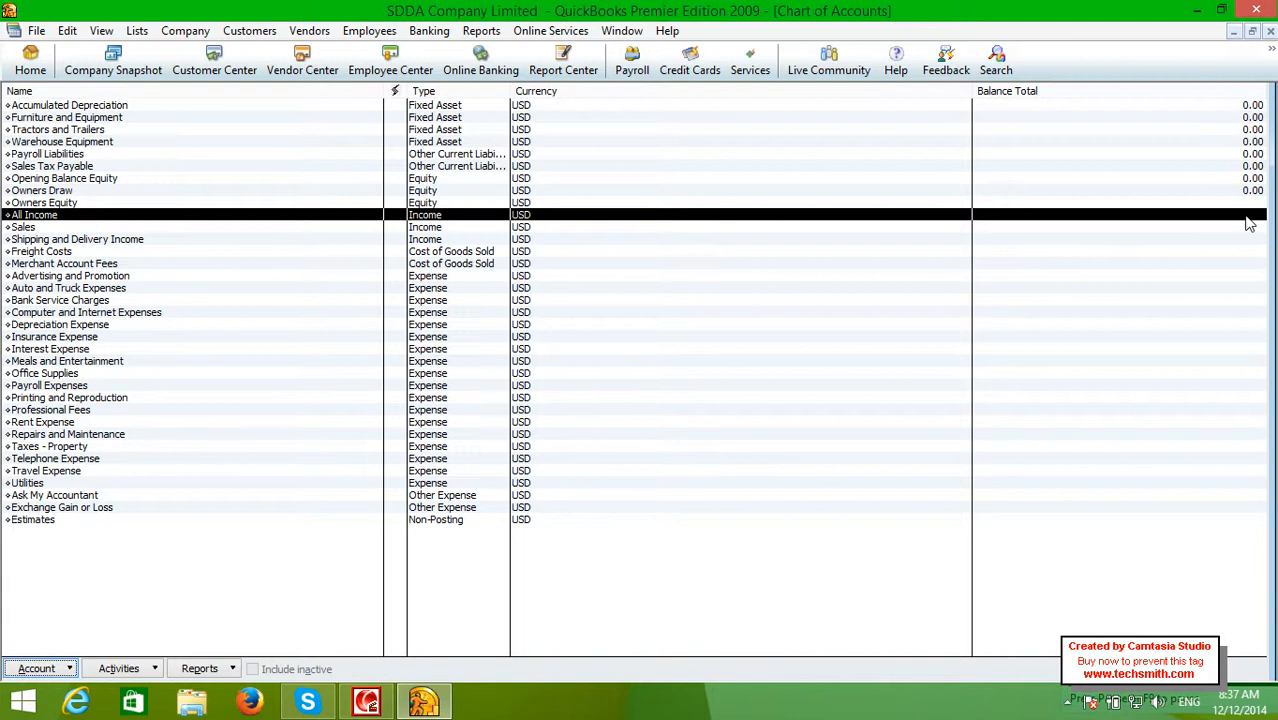
pyautogui.doubleClick(1247, 218)
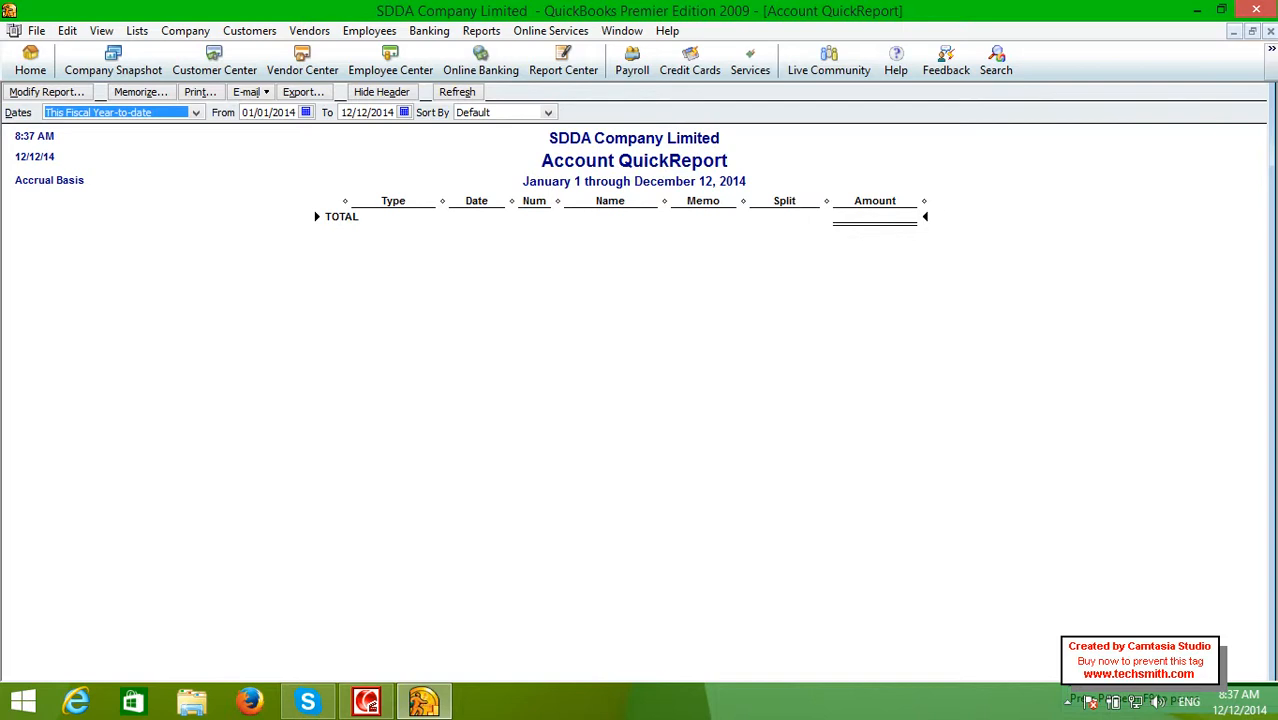
pyautogui.click(1270, 32)
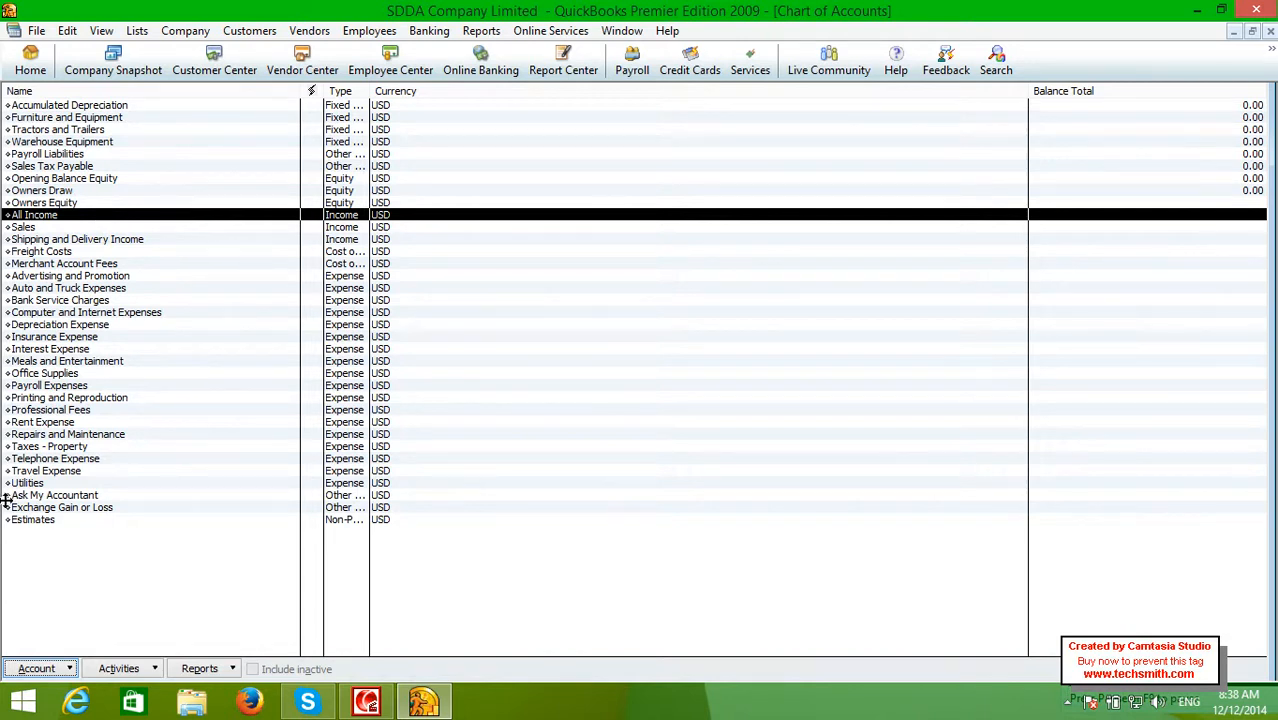
# Create the Income account 'Travel Services Income' under parent All Income and save it
pyautogui.click(70, 666)
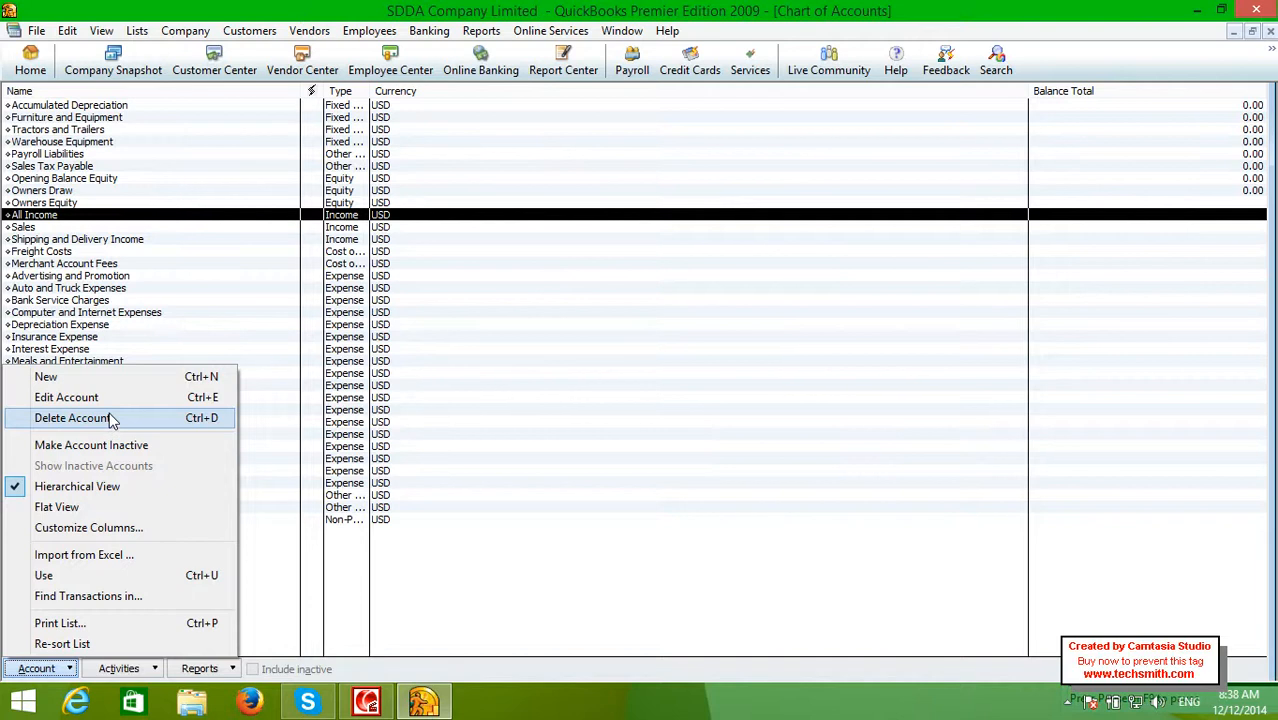
pyautogui.click(108, 378)
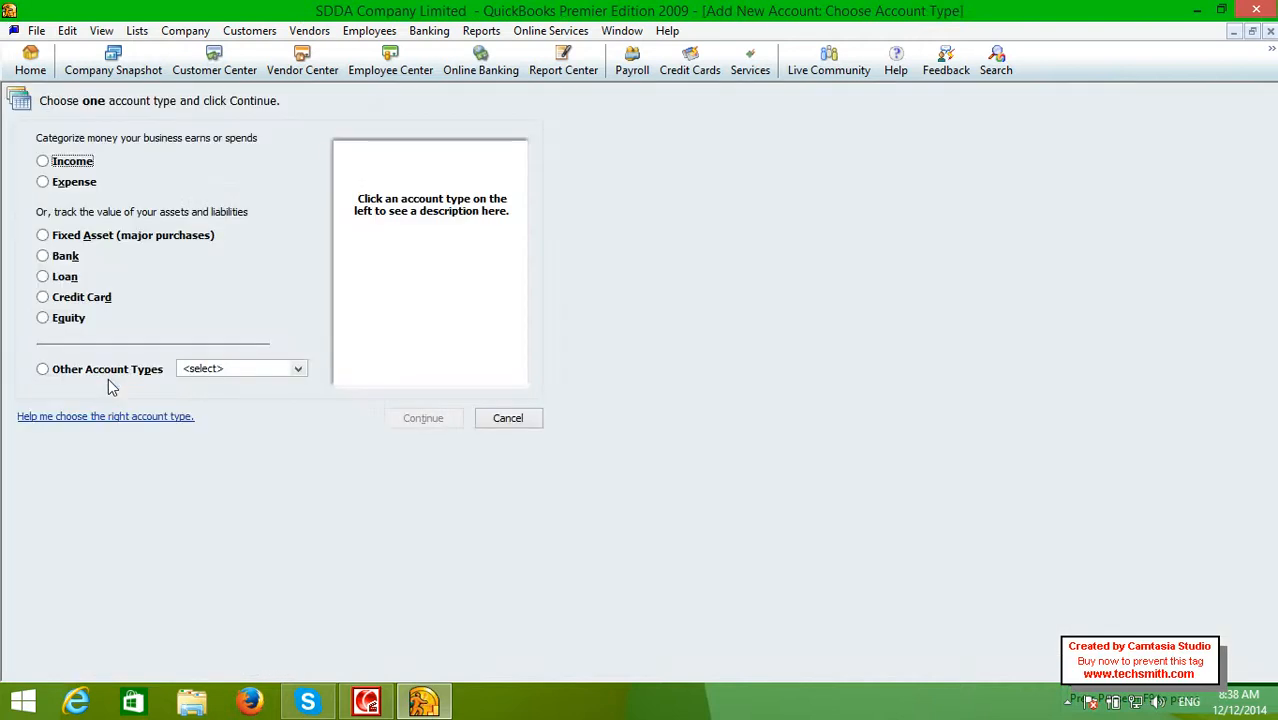
pyautogui.click(43, 162)
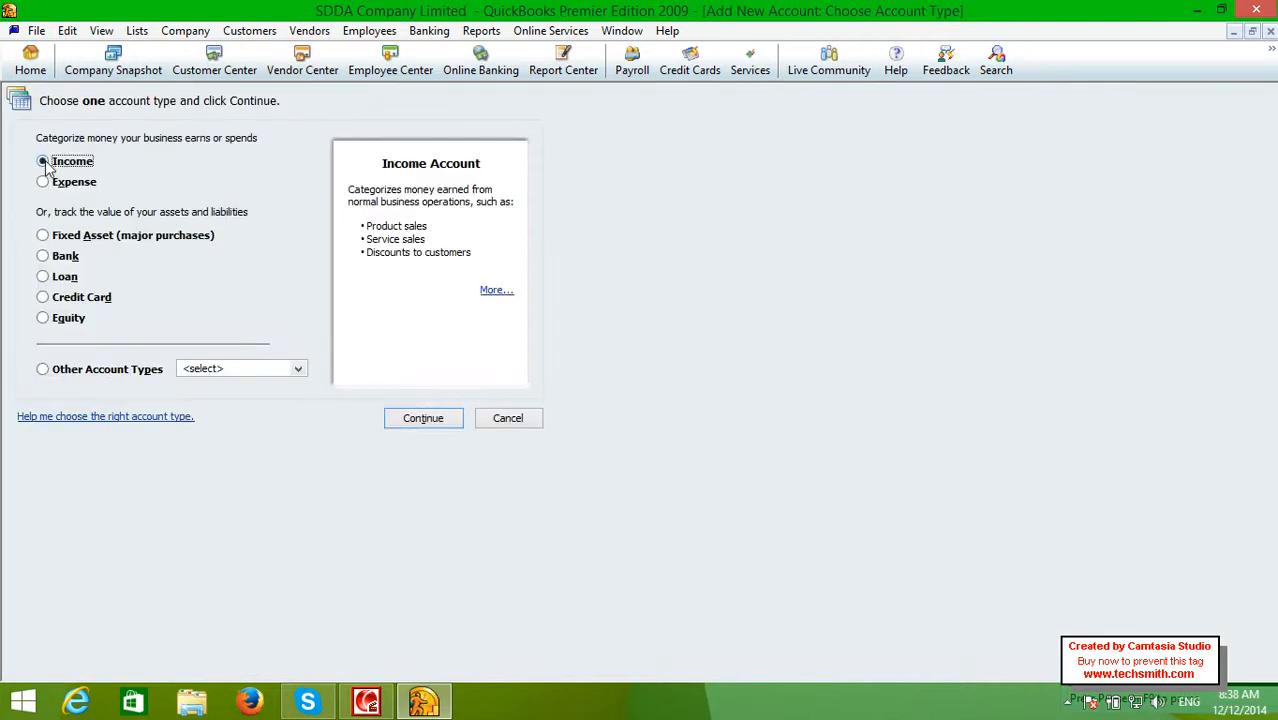
pyautogui.click(430, 417)
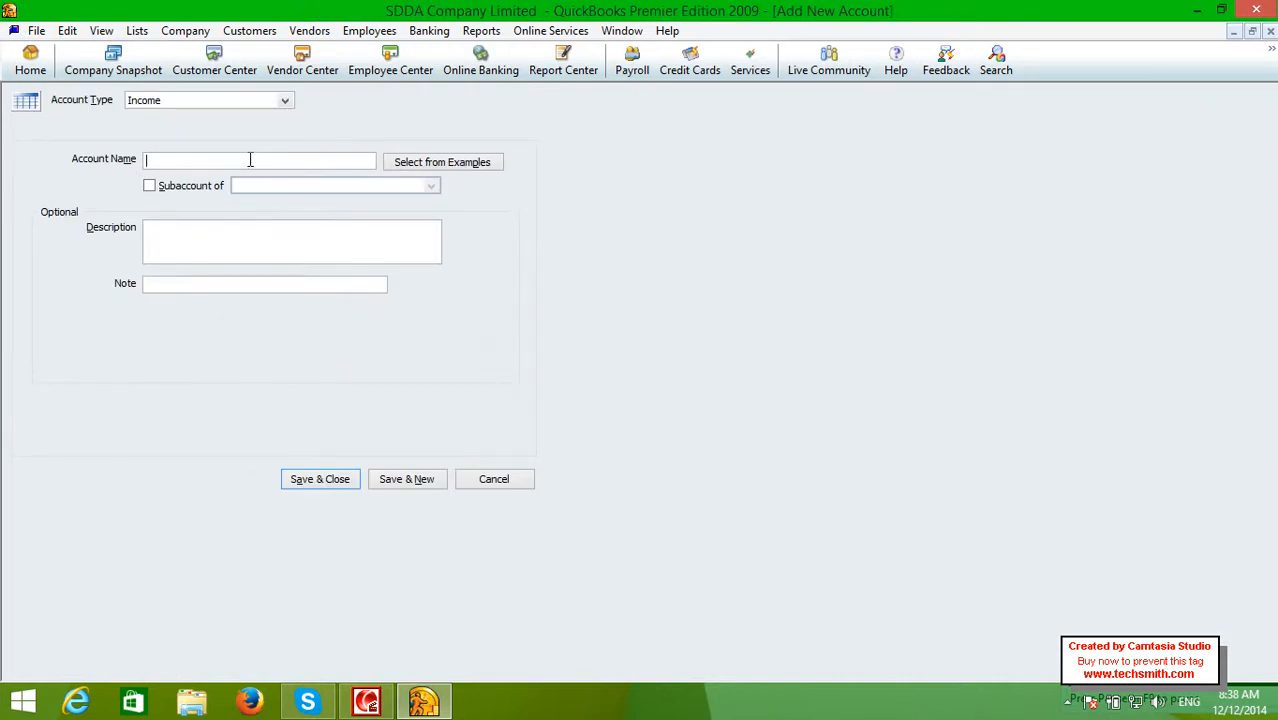
pyautogui.write('Travel Services Income')
pyautogui.press('Tab')
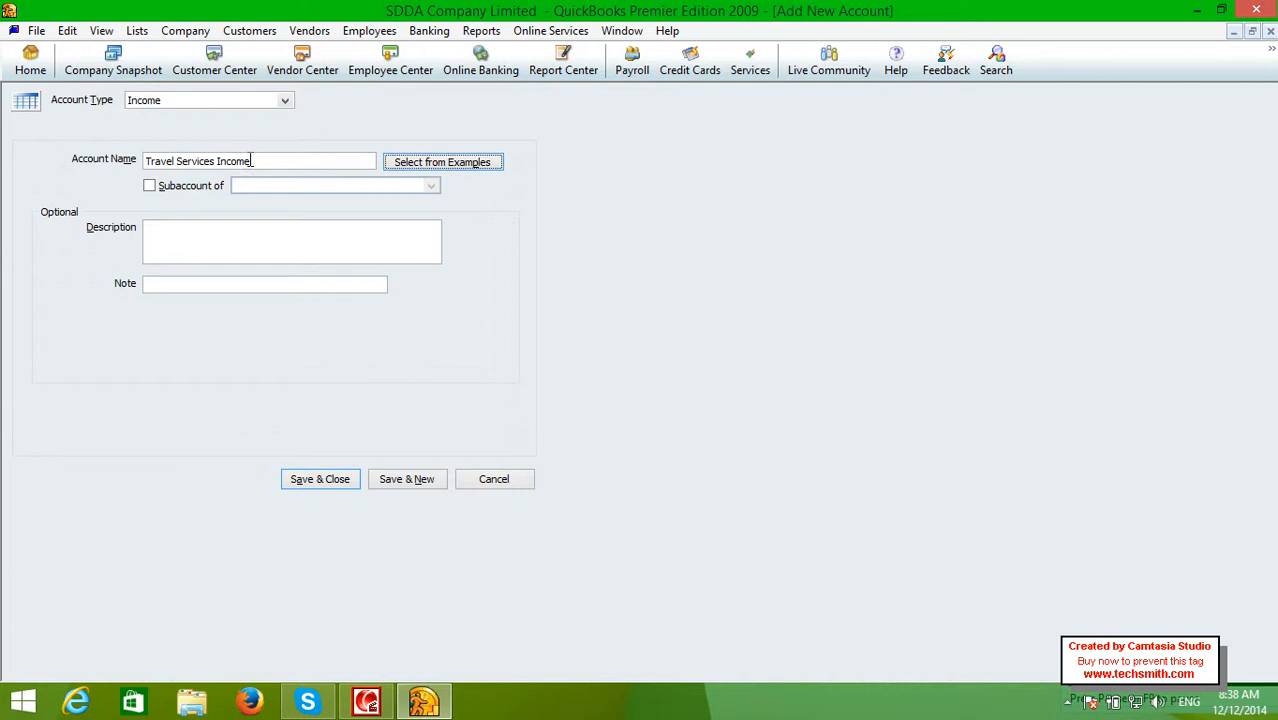
pyautogui.click(165, 189)
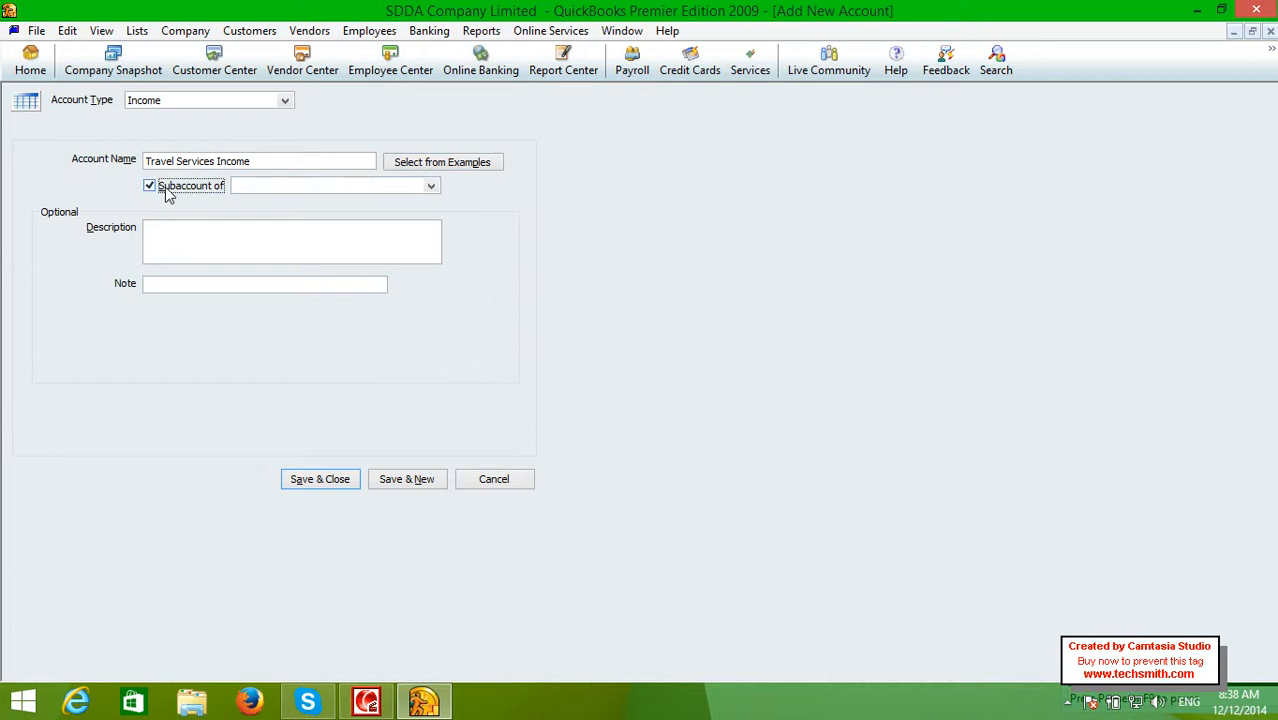
pyautogui.click(431, 187)
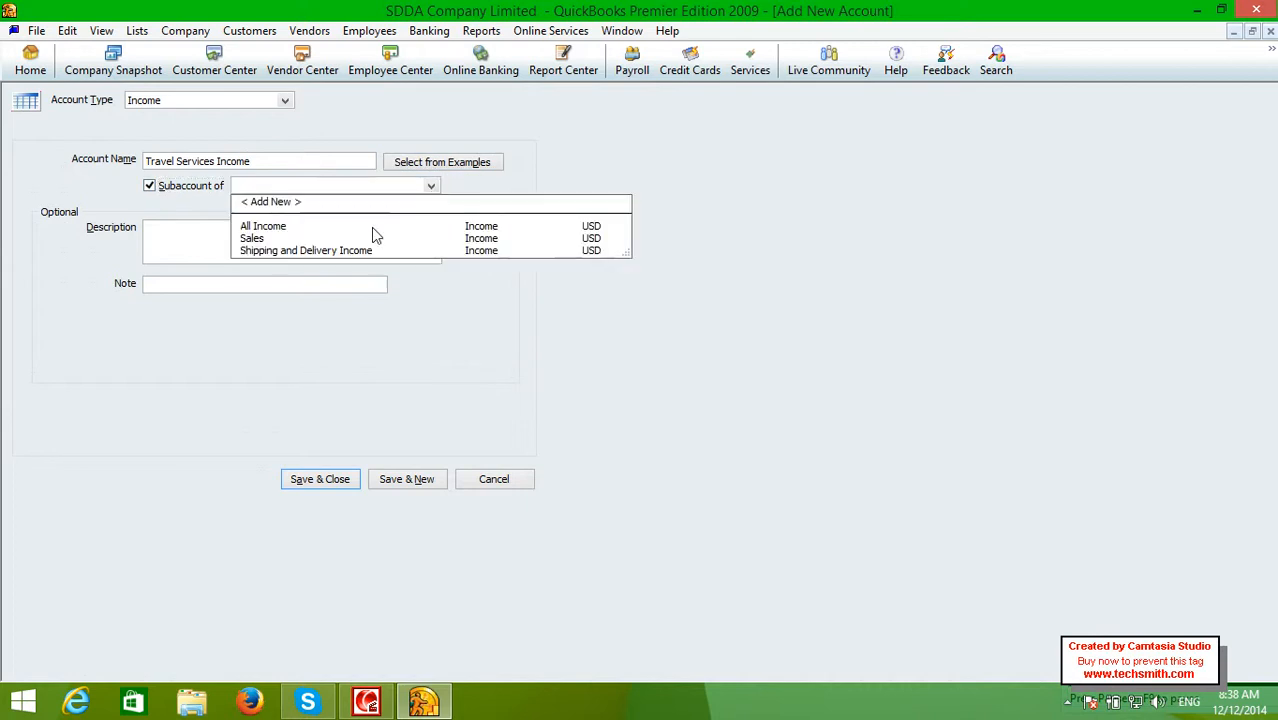
pyautogui.click(371, 227)
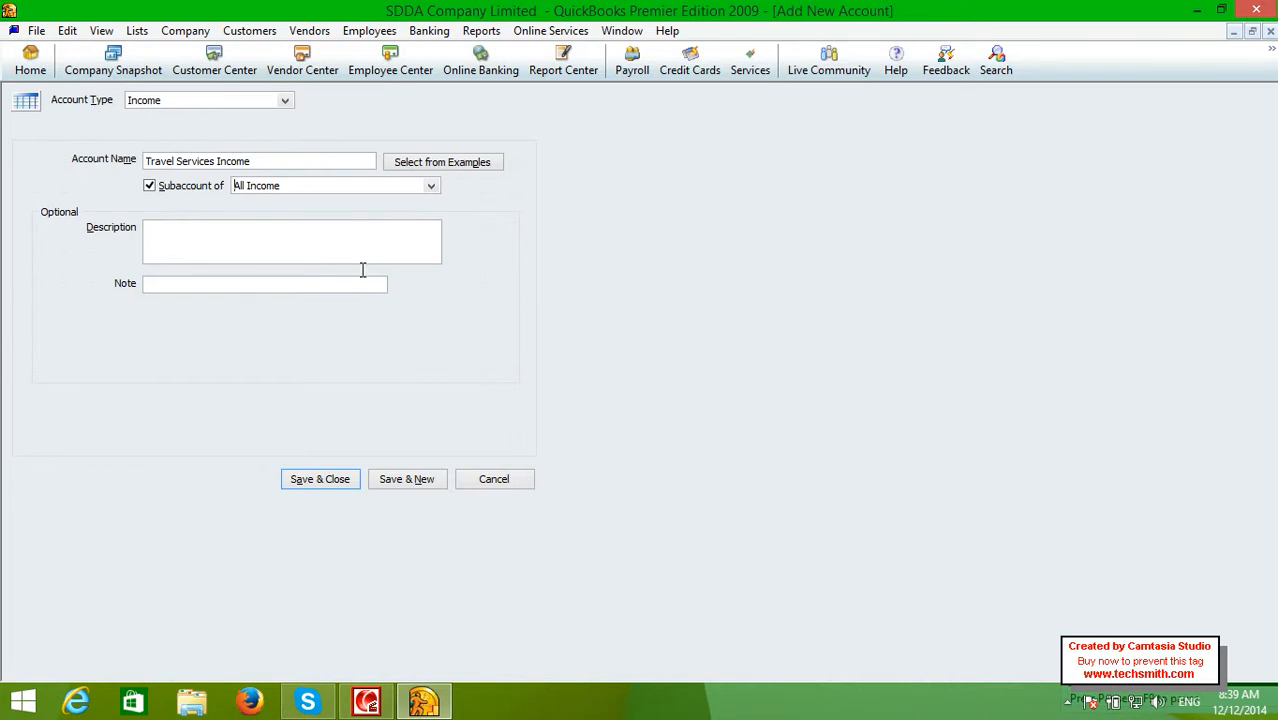
pyautogui.click(310, 479)
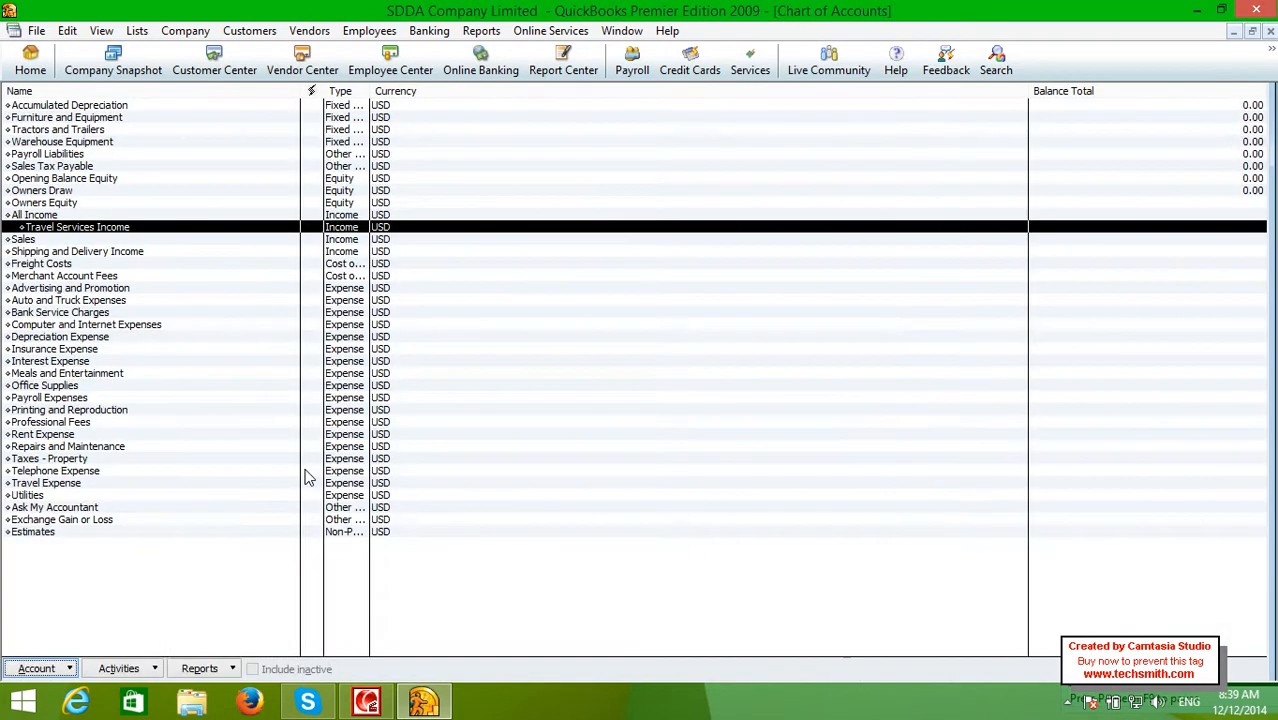
pyautogui.click(35, 217)
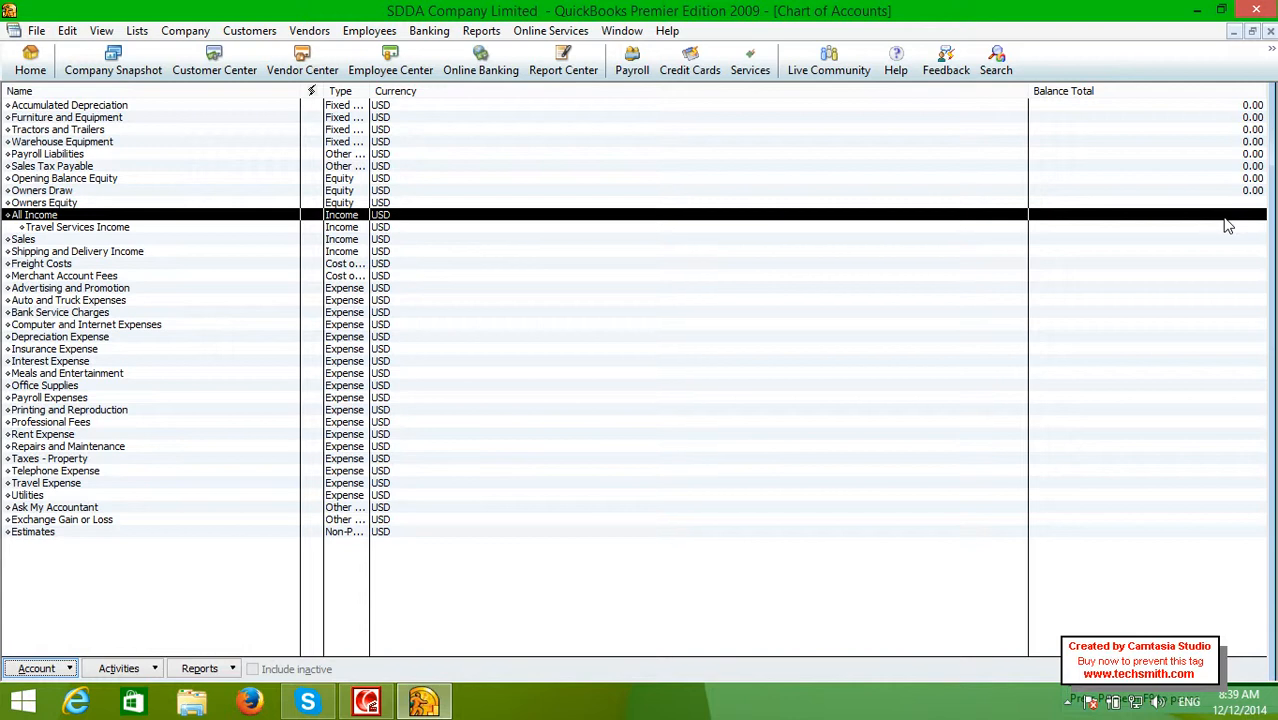
pyautogui.click(176, 228)
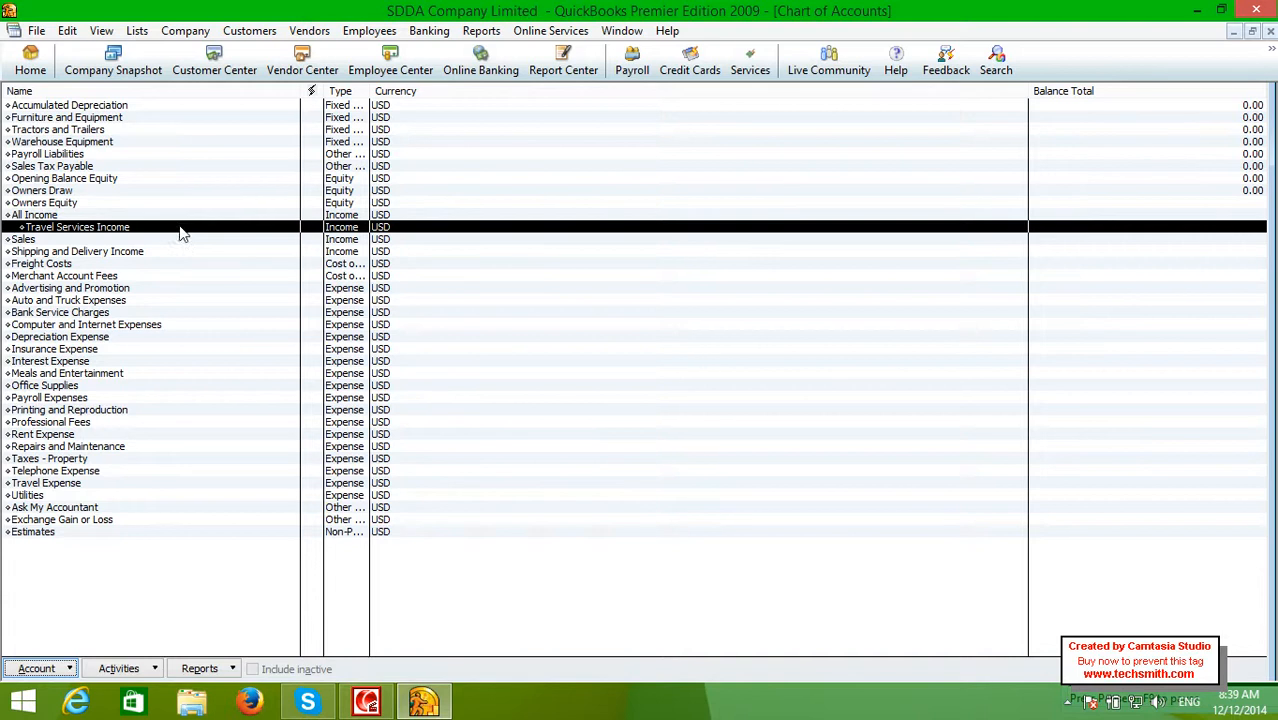
pyautogui.click(1183, 215)
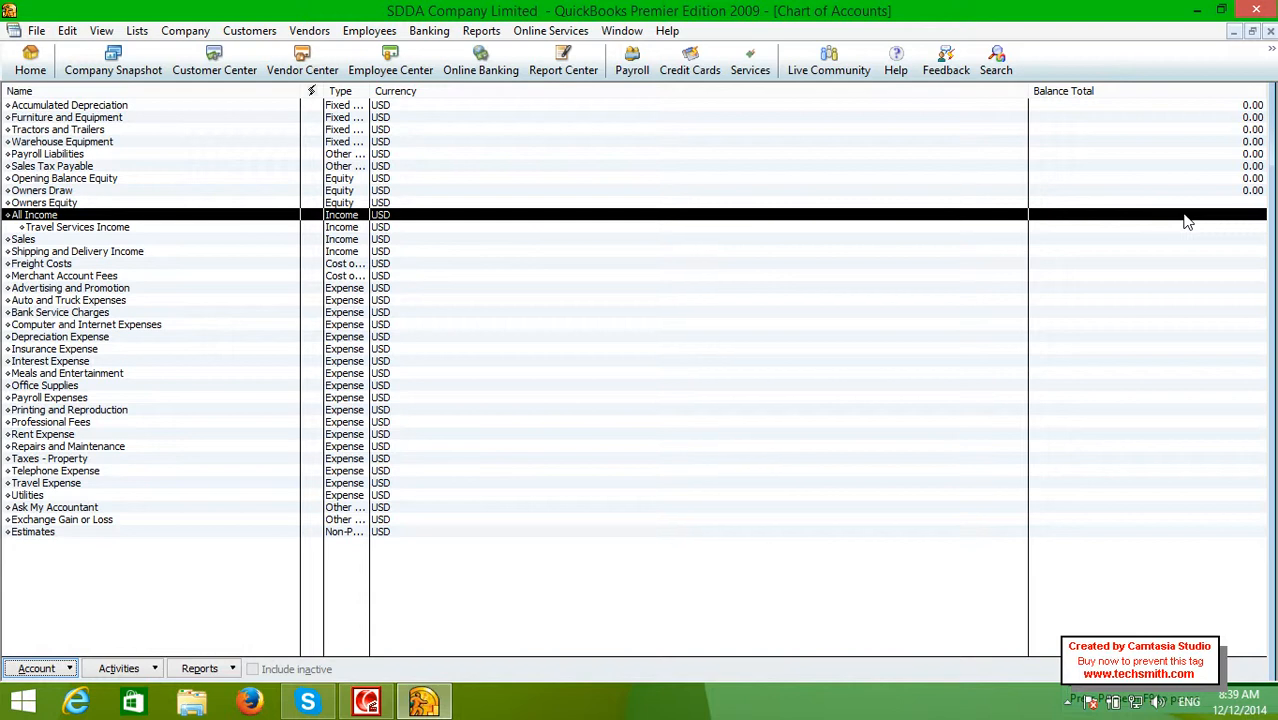
pyautogui.click(1186, 228)
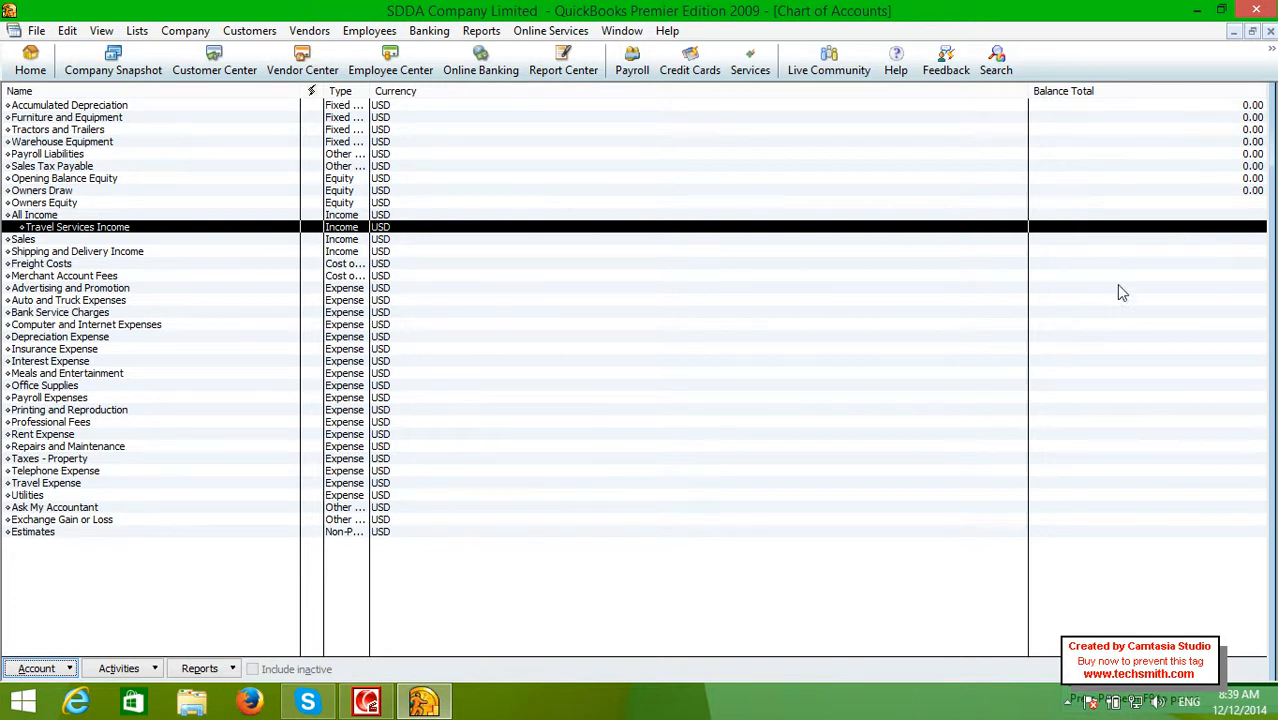
# Start a new Income account from the All Income right-click menu
pyautogui.rightClick(56, 216)
pyautogui.click(92, 272)
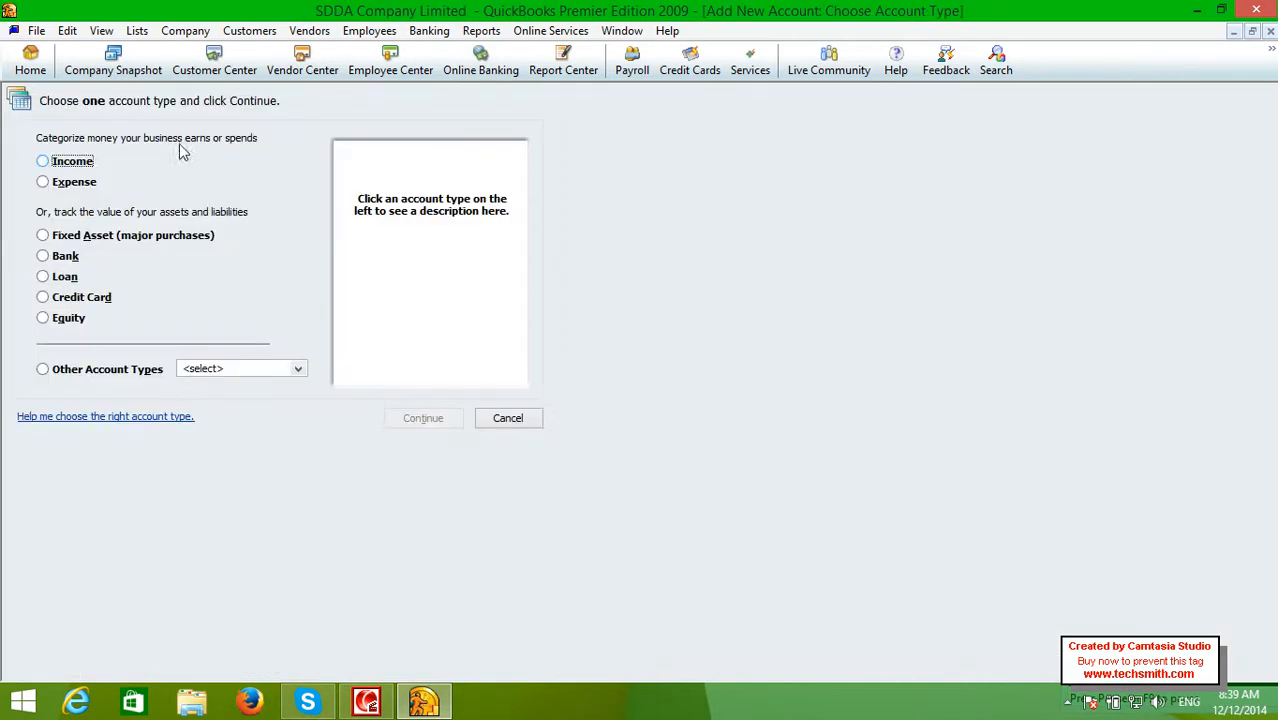
pyautogui.click(86, 162)
pyautogui.click(410, 418)
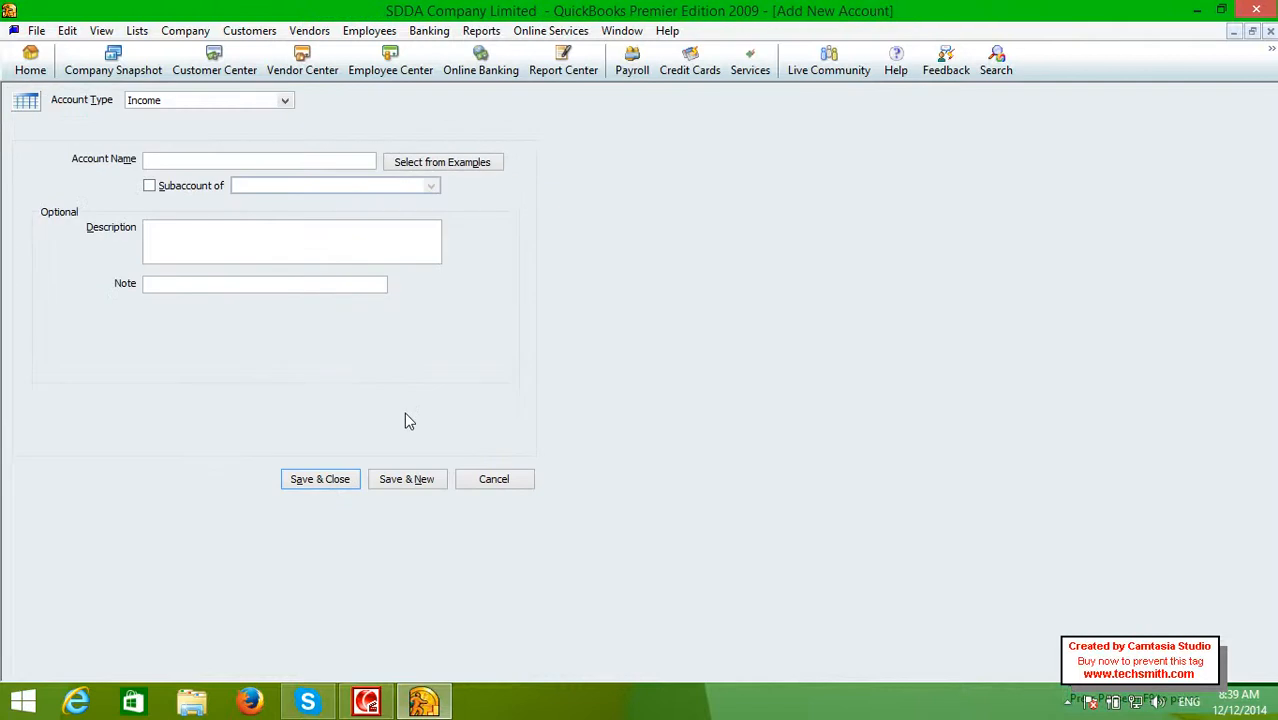
# Name it 'Mouse Sells Income', make it a subaccount of All Income, and save
pyautogui.click(269, 161)
pyautogui.write('S')
pyautogui.press('BackSpace')
pyautogui.write('Products')
pyautogui.press('BackSpace')
pyautogui.press('BackSpace')
pyautogui.press('BackSpace')
pyautogui.press('BackSpace')
pyautogui.press('BackSpace')
pyautogui.press('BackSpace')
pyautogui.press('BackSpace')
pyautogui.press('BackSpace')
pyautogui.write('Mouse Sells In')
pyautogui.press('BackSpace')
pyautogui.press('BackSpace')
pyautogui.press('BackSpace')
pyautogui.press('BackSpace')
pyautogui.write('s Income')
pyautogui.press('BackSpace')
pyautogui.press('BackSpace')
pyautogui.press('BackSpace')
pyautogui.press('BackSpace')
pyautogui.write('come')
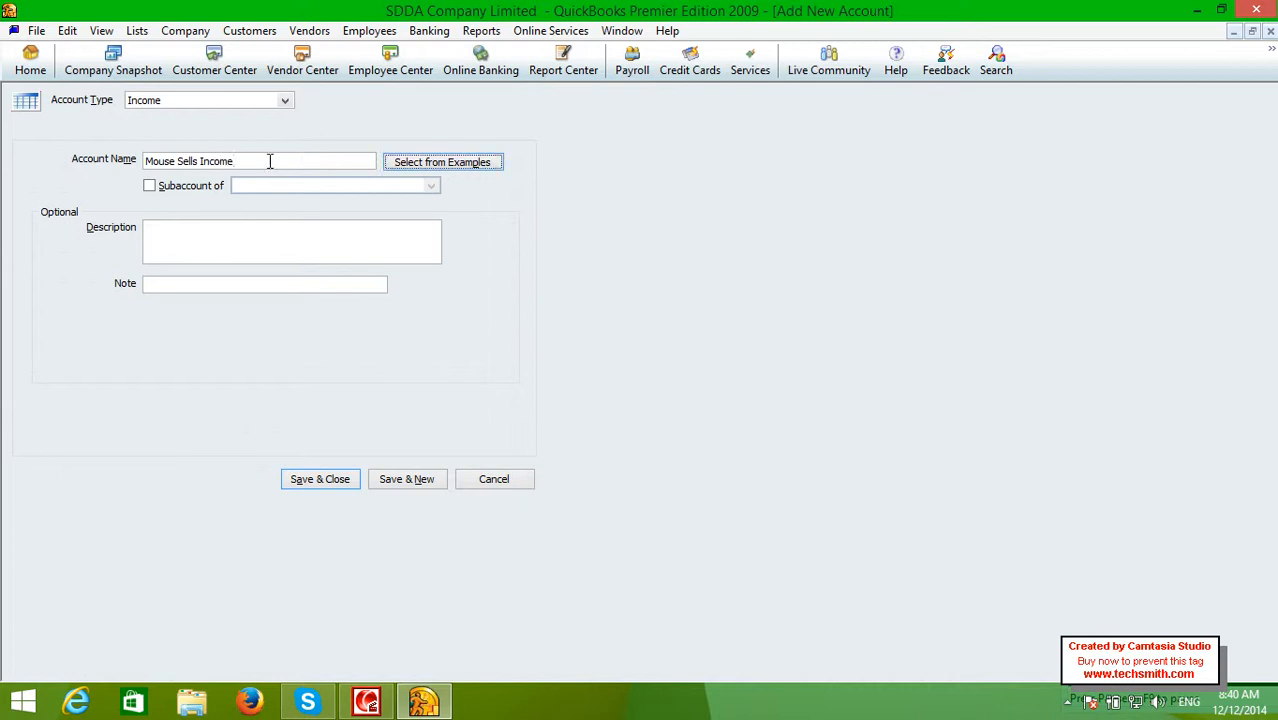
pyautogui.click(151, 188)
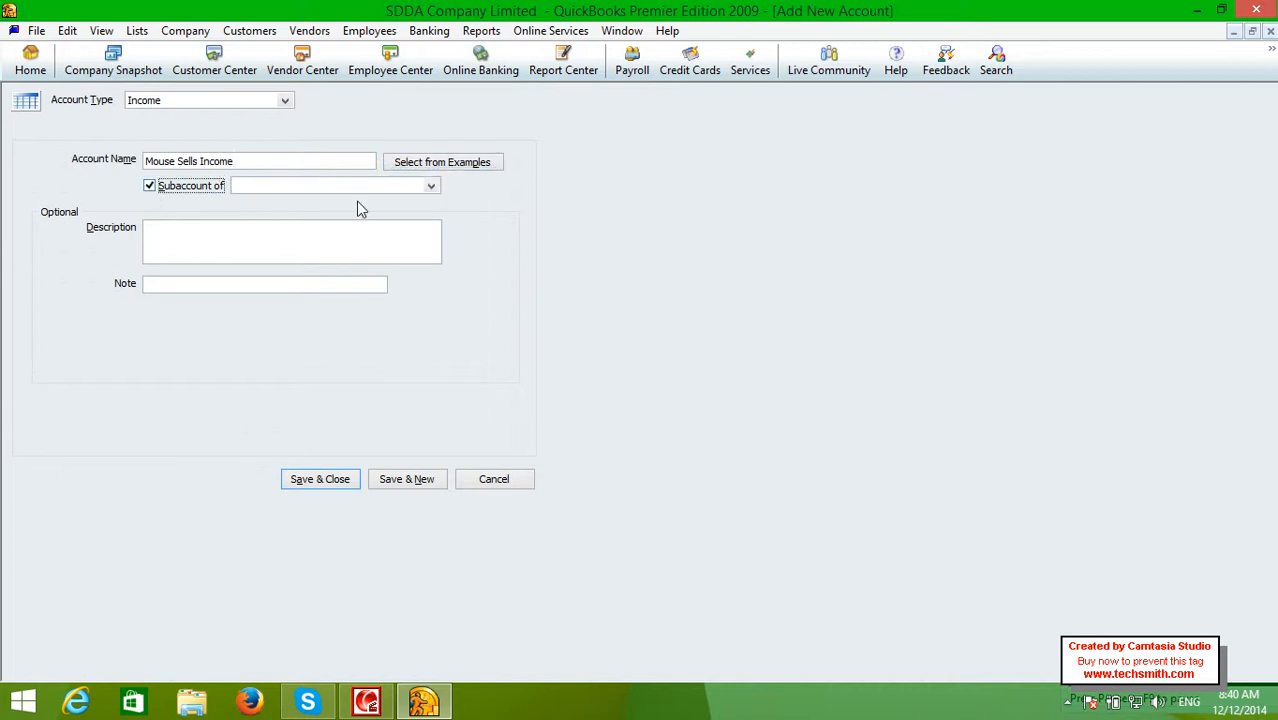
pyautogui.click(430, 187)
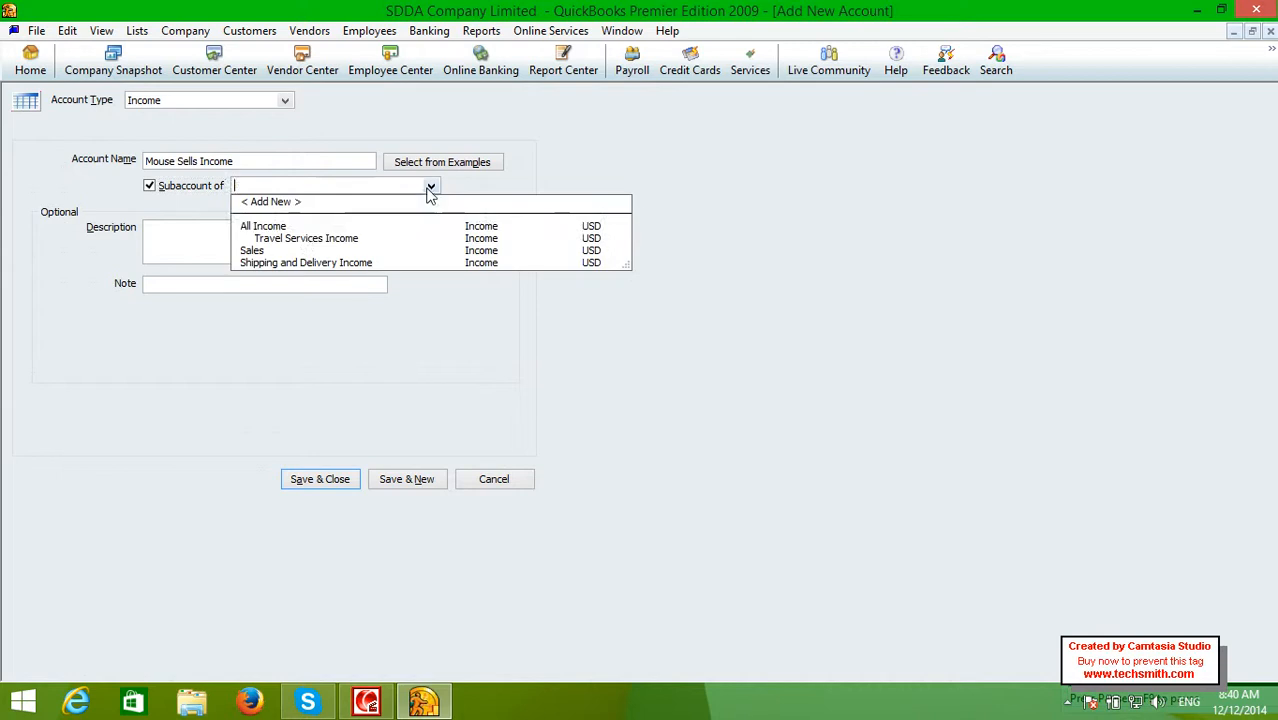
pyautogui.click(305, 225)
pyautogui.click(320, 478)
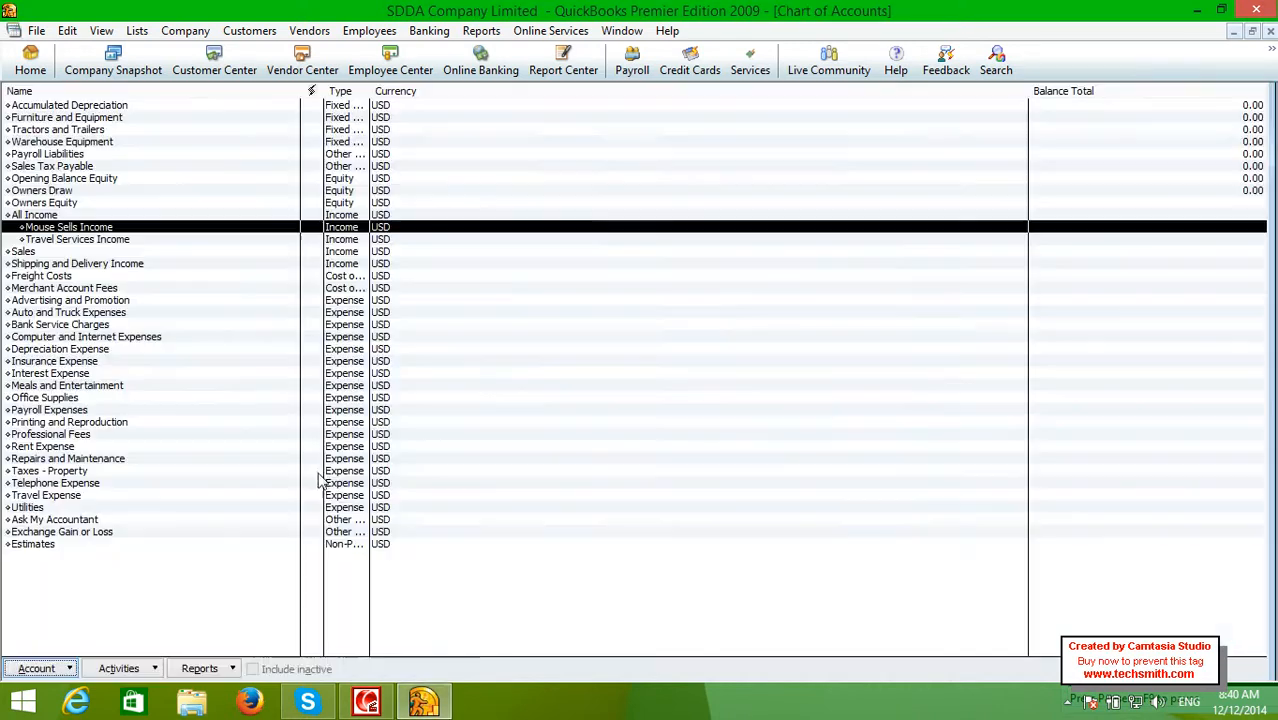
pyautogui.click(64, 216)
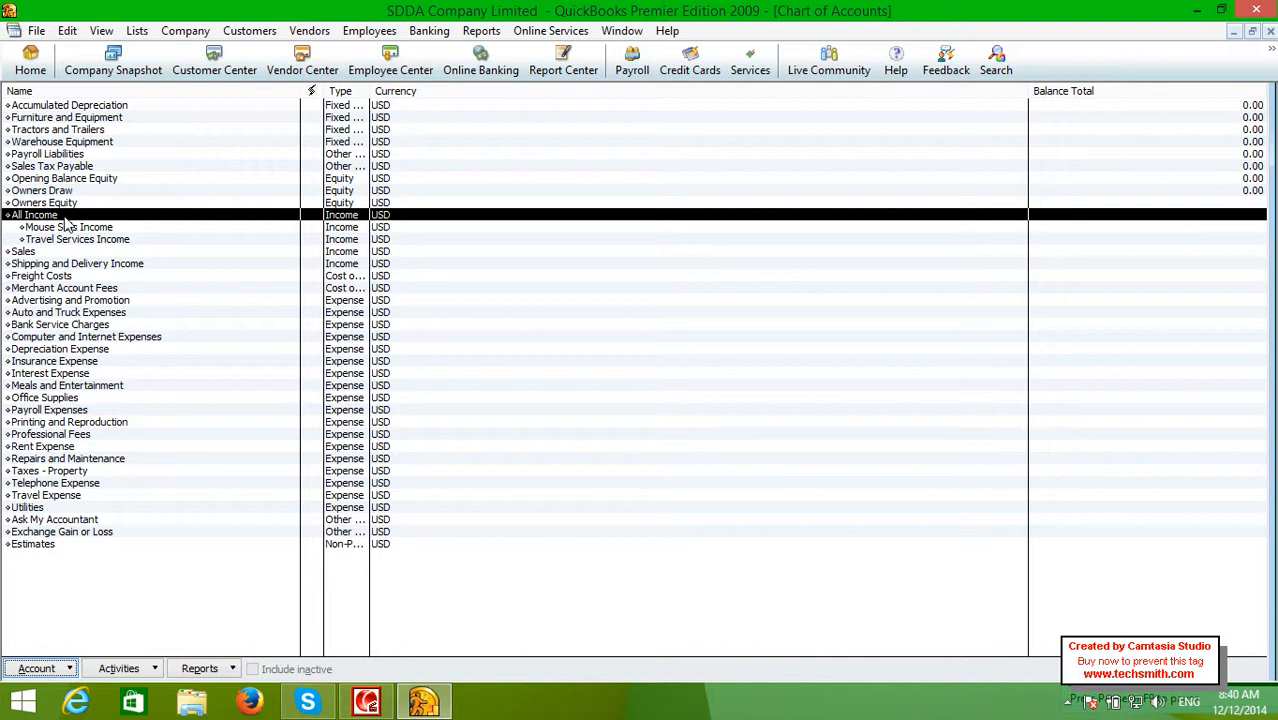
pyautogui.click(66, 228)
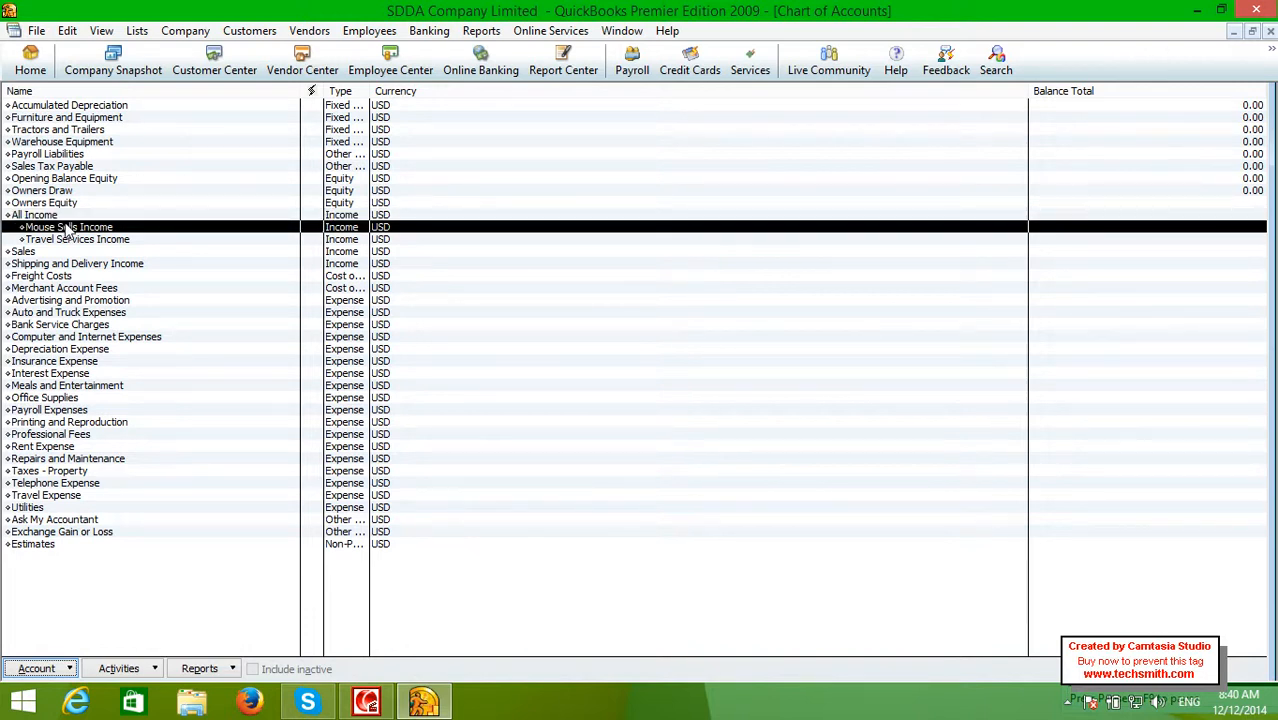
pyautogui.click(68, 241)
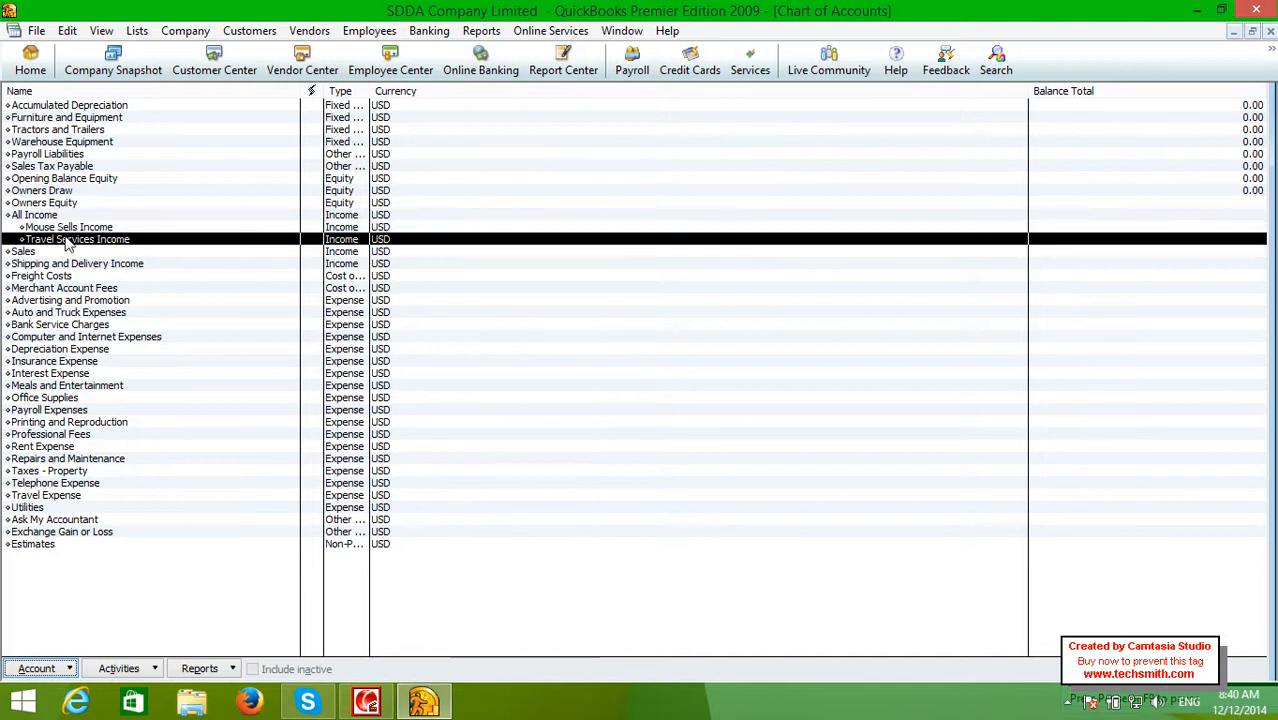
pyautogui.click(56, 216)
pyautogui.click(58, 229)
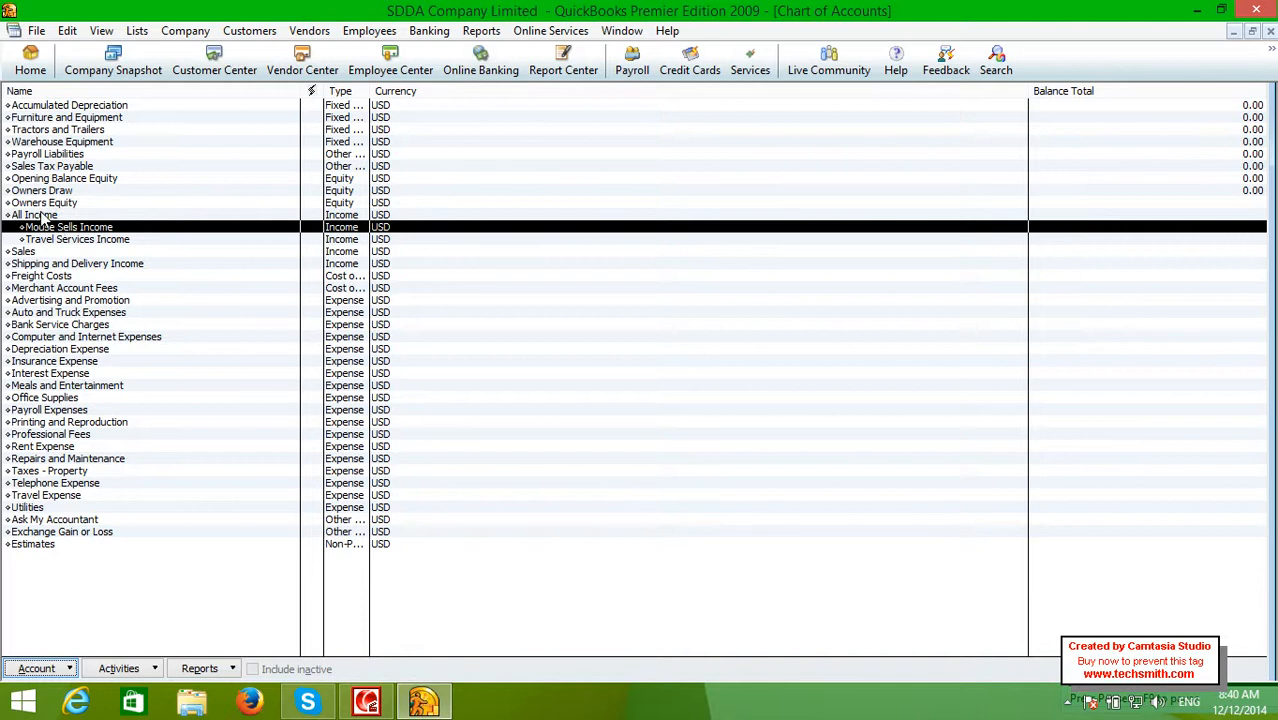
pyautogui.click(42, 216)
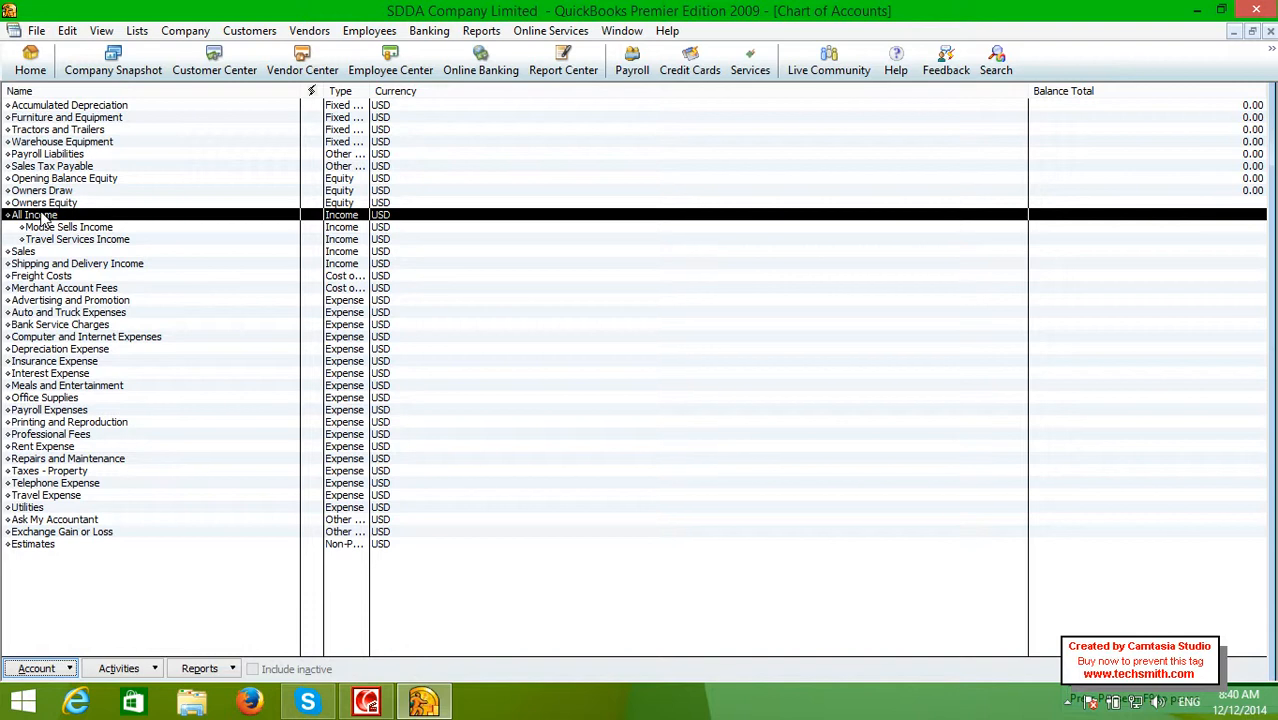
# Create a new Expense account named 'General Expenses Account' and move to its description
pyautogui.rightClick(140, 216)
pyautogui.click(166, 277)
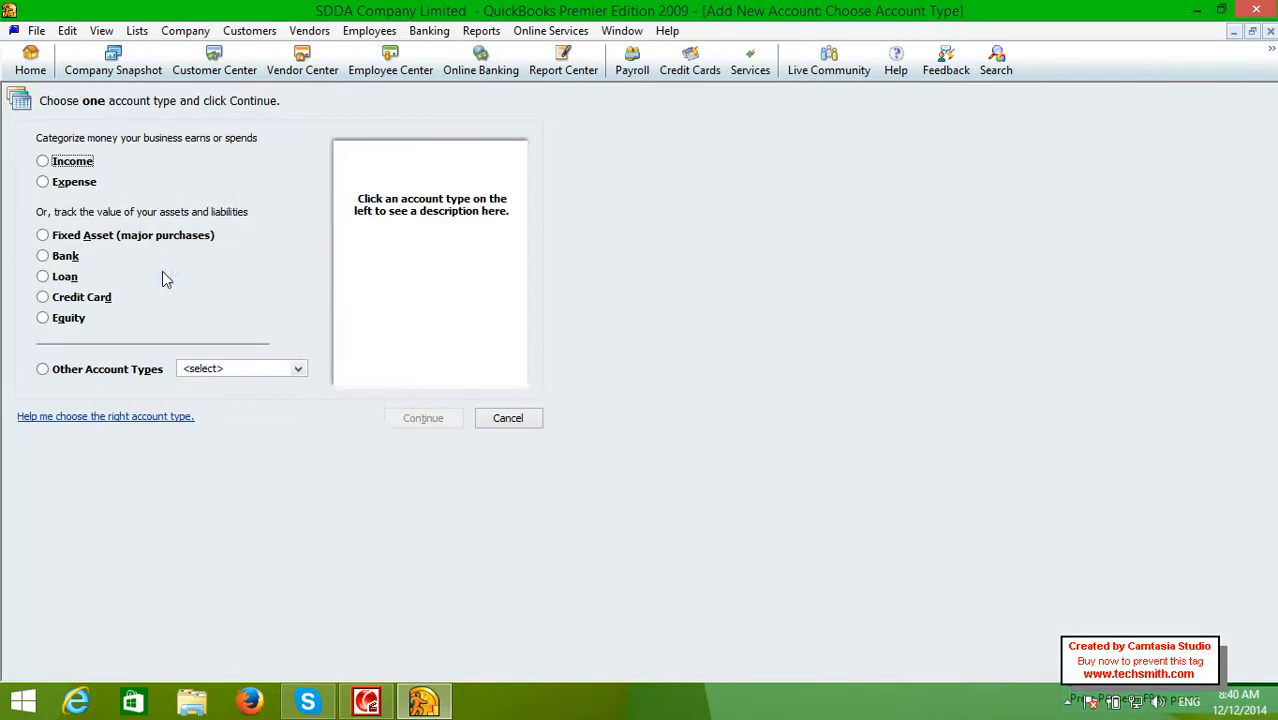
pyautogui.click(61, 190)
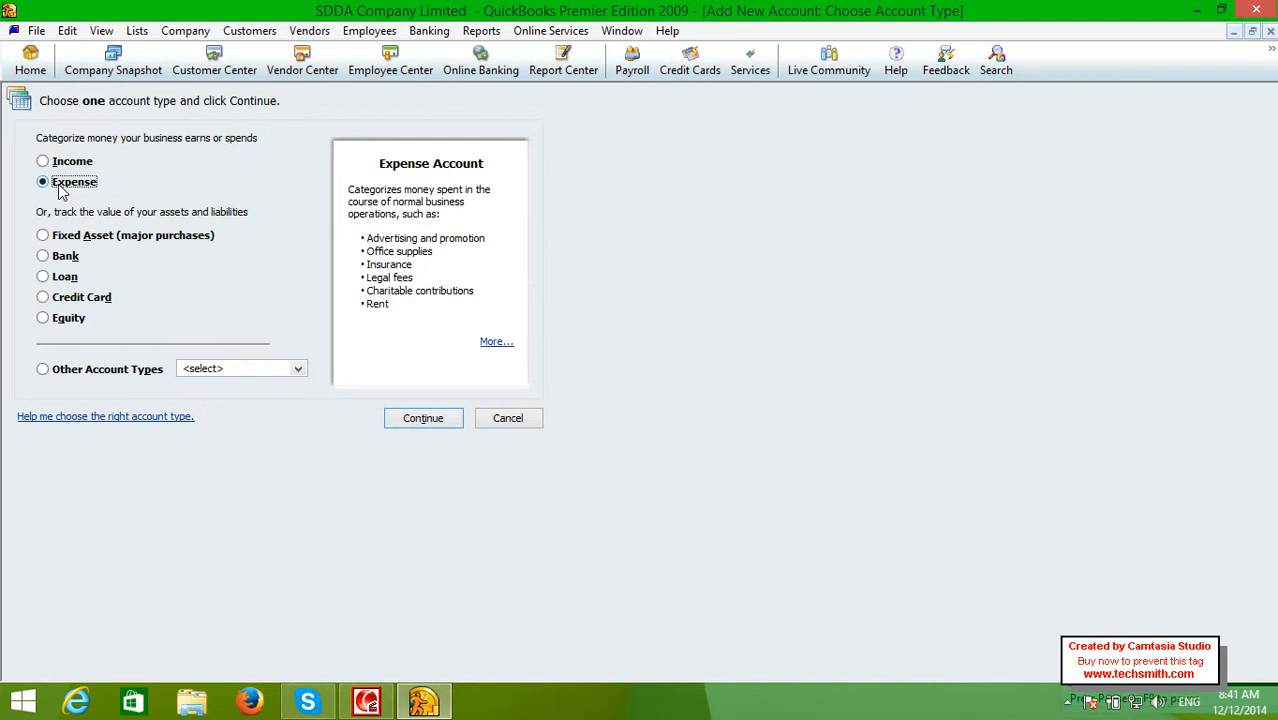
pyautogui.click(418, 420)
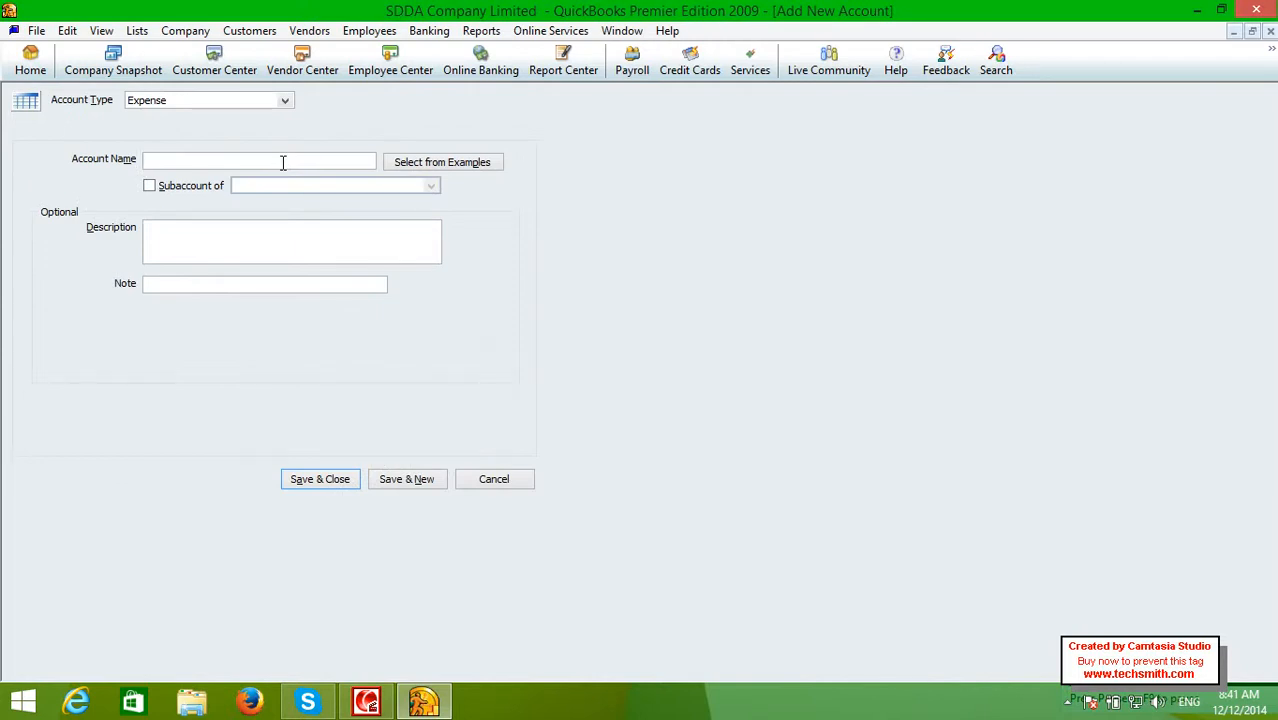
pyautogui.write('General Expenses Account')
pyautogui.press('Tab')
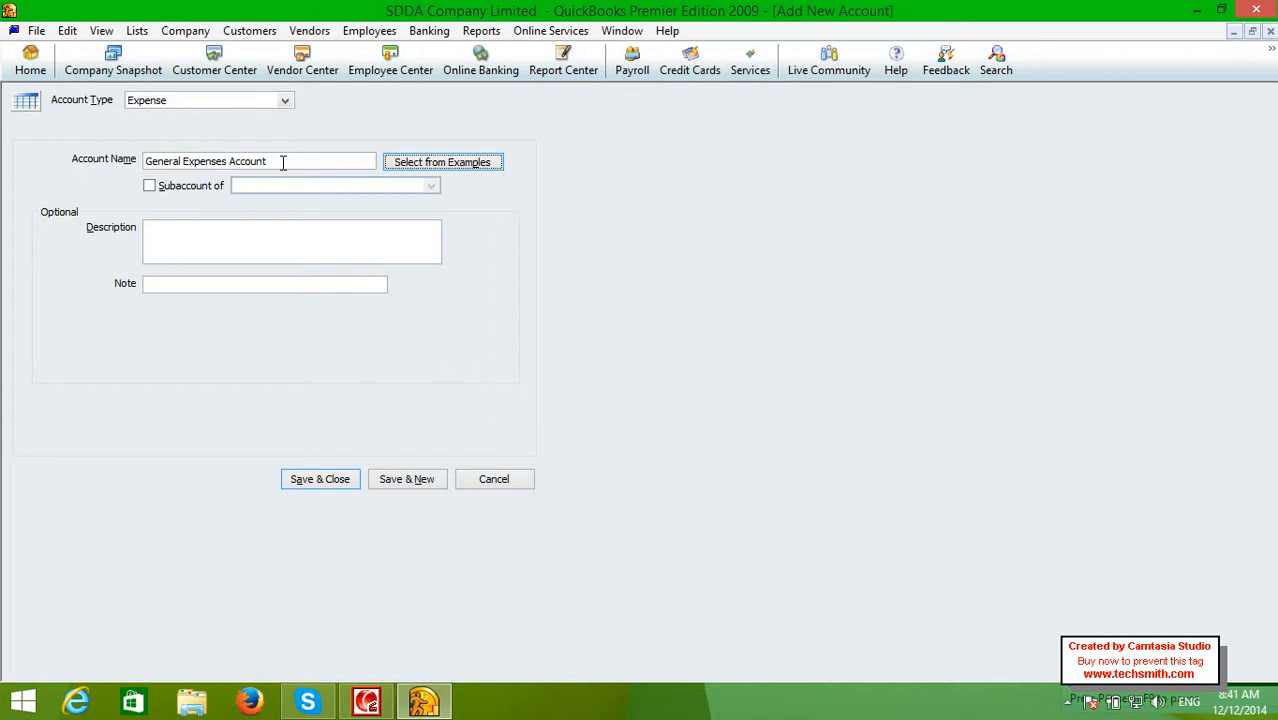
pyautogui.click(270, 228)
# Describe it as storing all expense records like food, rent and salaries, then save
pyautogui.write('the r')
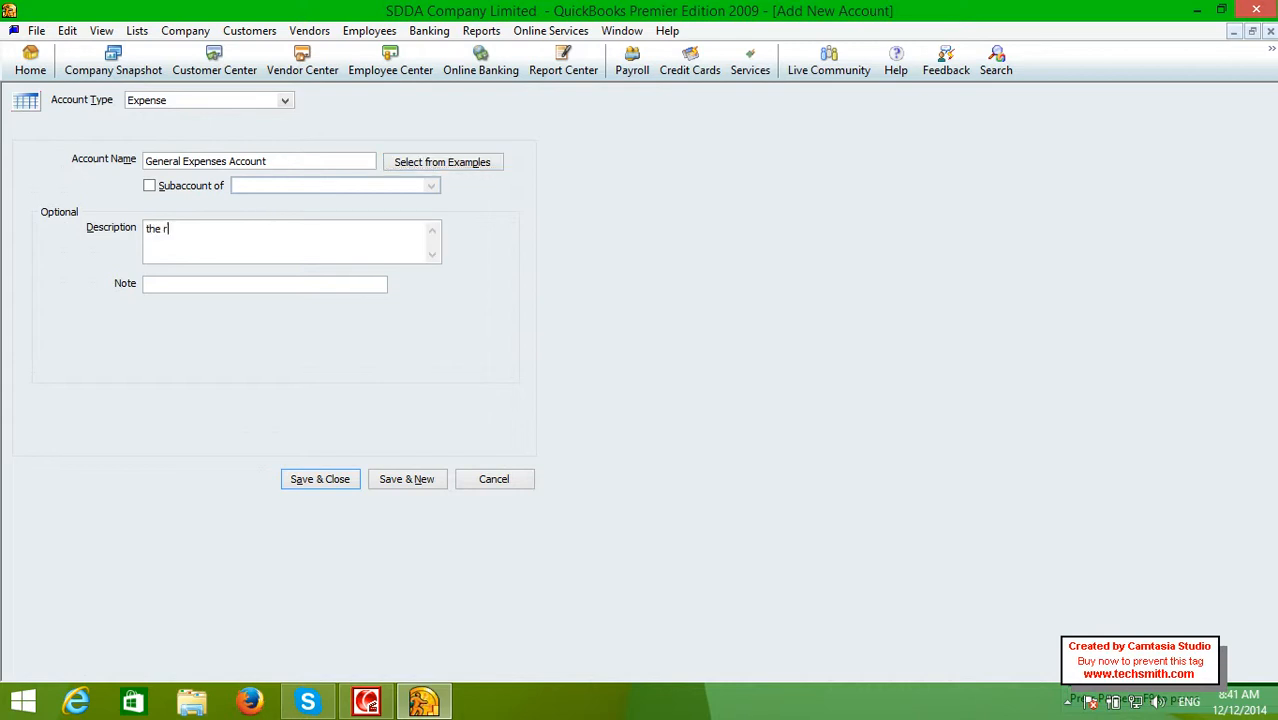
pyautogui.write('elated acou')
pyautogui.press('BackSpace')
pyautogui.press('BackSpace')
pyautogui.write('count i')
pyautogui.write('f')
pyautogui.press('BackSpace')
pyautogui.press('BackSpace')
pyautogui.write('of general expenses ')
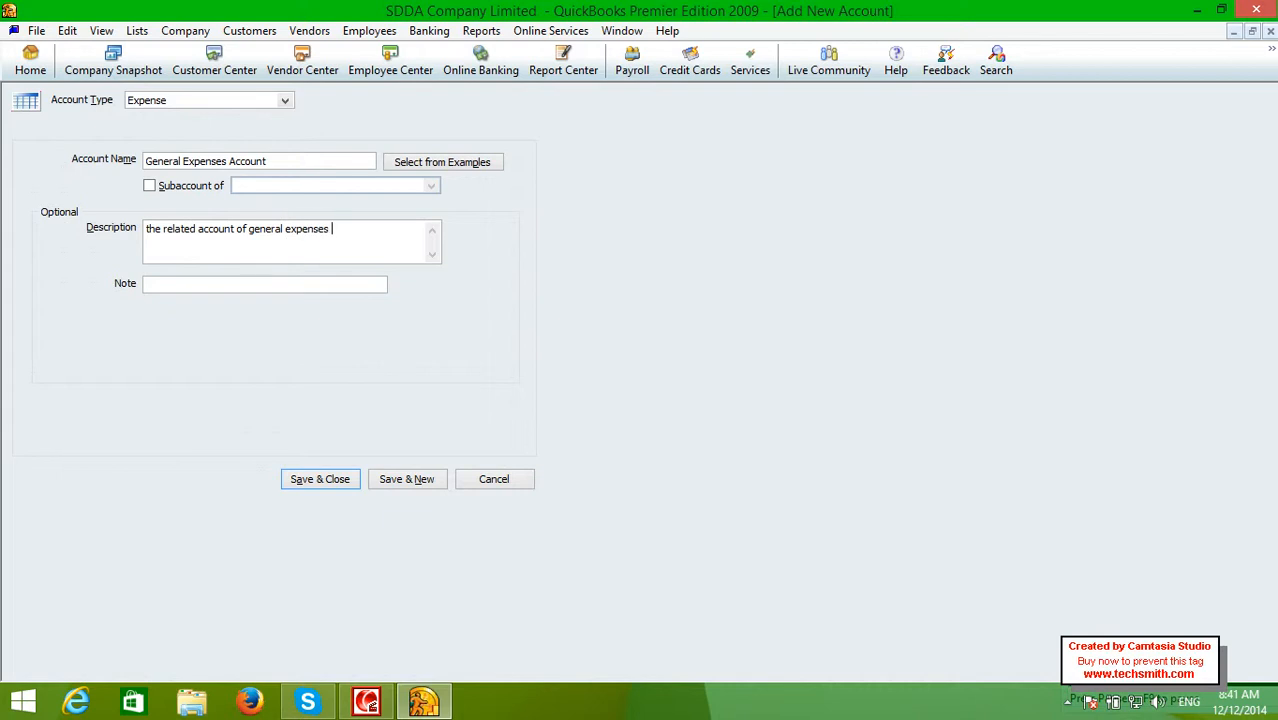
pyautogui.write('is use to store all expenses recods')
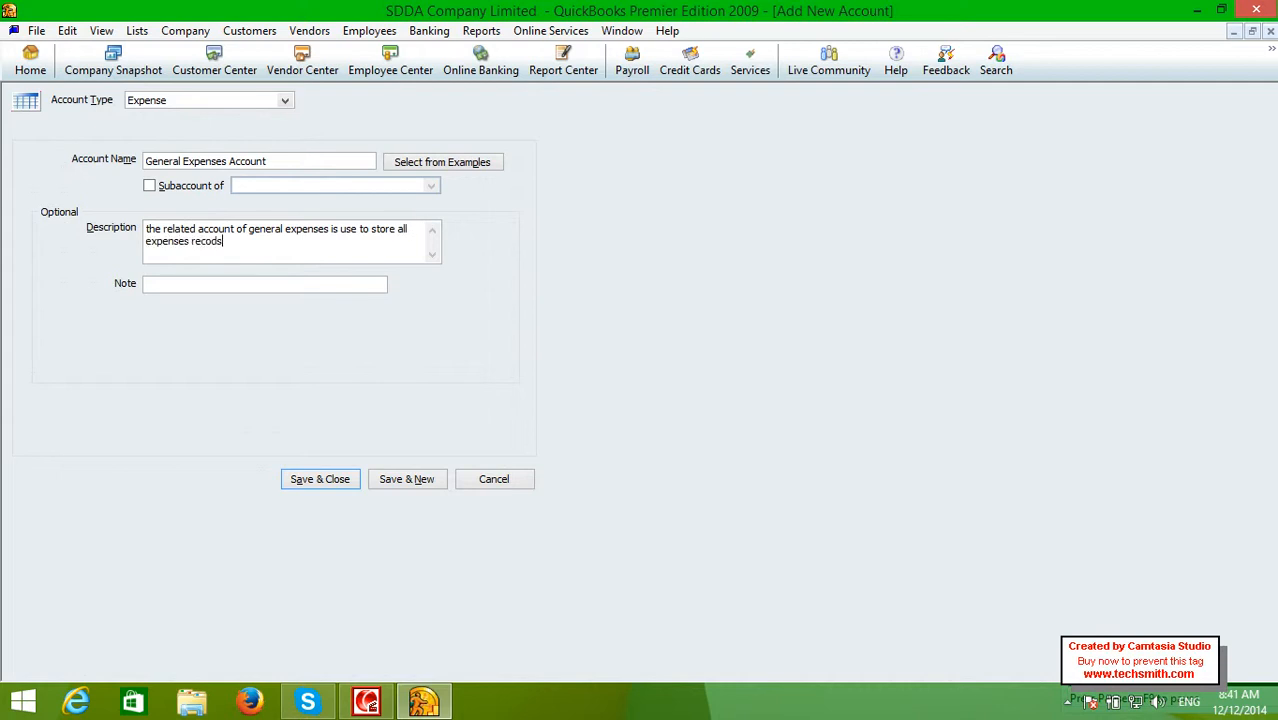
pyautogui.press('BackSpace')
pyautogui.press('BackSpace')
pyautogui.write('rs')
pyautogui.press('BackSpace')
pyautogui.write('ds exe')
pyautogui.press('BackSpace')
pyautogui.press('BackSpace')
pyautogui.press('BackSpace')
pyautogui.write('for examop')
pyautogui.press('BackSpace')
pyautogui.press('BackSpace')
pyautogui.write('ple when the comp')
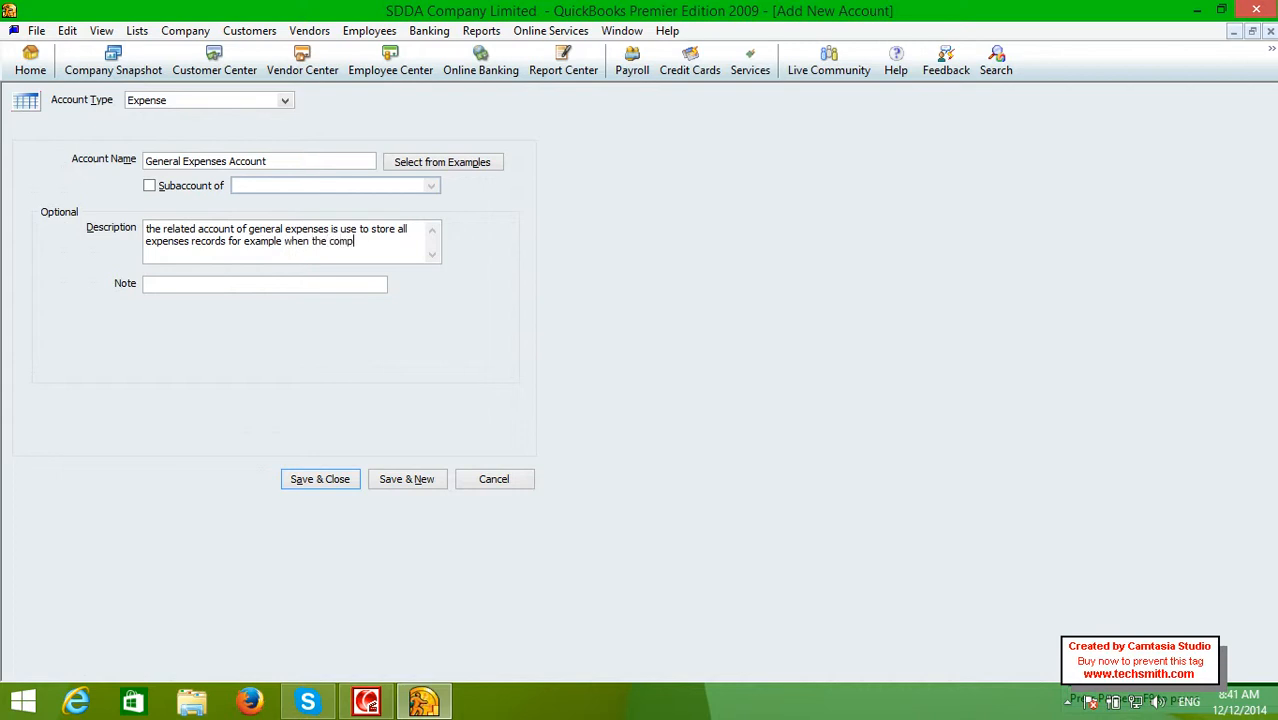
pyautogui.write('any need for fila')
pyautogui.press('BackSpace')
pyautogui.press('BackSpace')
pyautogui.press('BackSpace')
pyautogui.press('BackSpace')
pyautogui.write('ex')
pyautogui.press('BackSpace')
pyautogui.press('BackSpace')
pyautogui.write('food expenses,')
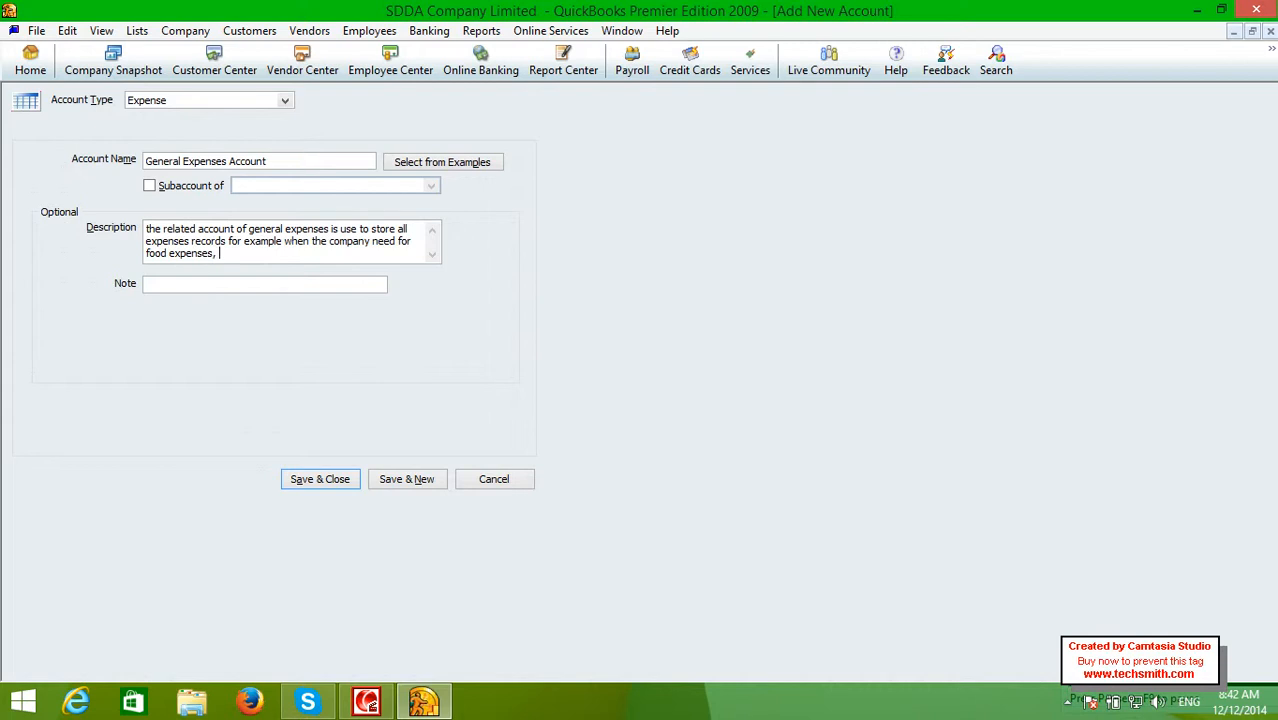
pyautogui.write(' rent expenses, salaries expen')
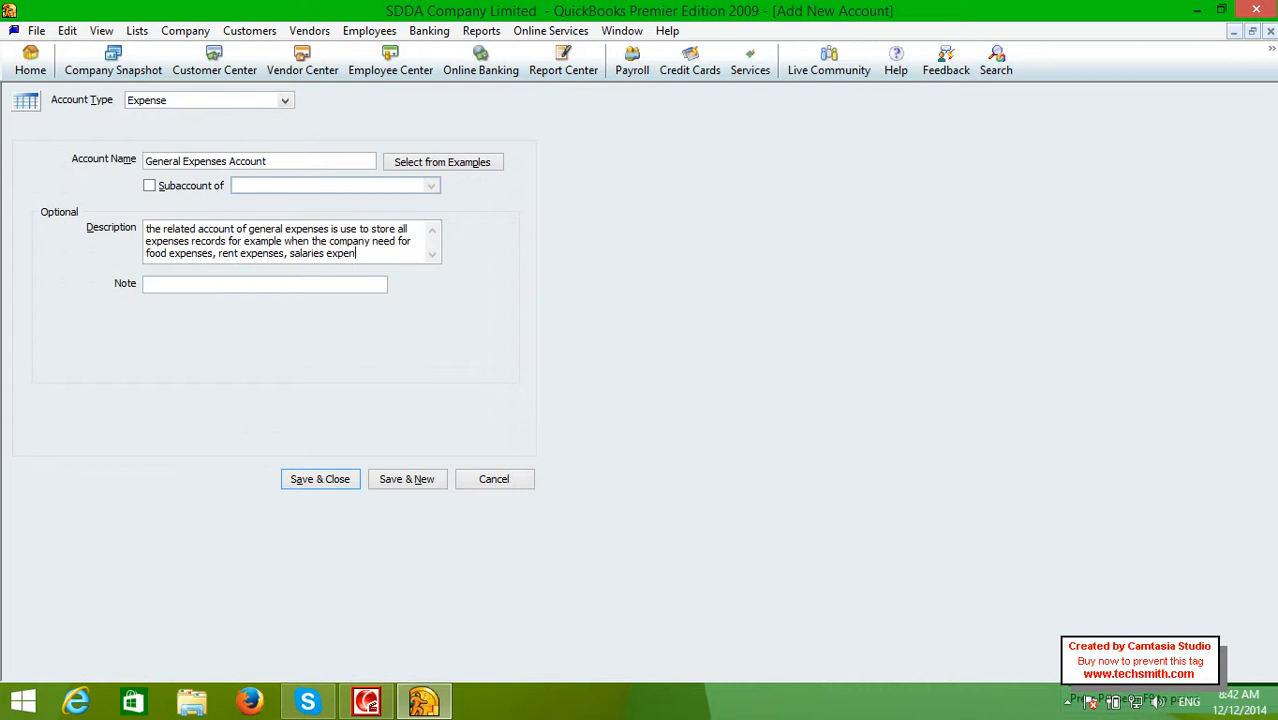
pyautogui.write('ses al')
pyautogui.press('BackSpace')
pyautogui.press('BackSpace')
pyautogui.write('ect')
pyautogui.press('BackSpace')
pyautogui.press('BackSpace')
pyautogui.write('tc all wil')
pyautogui.write('l store here')
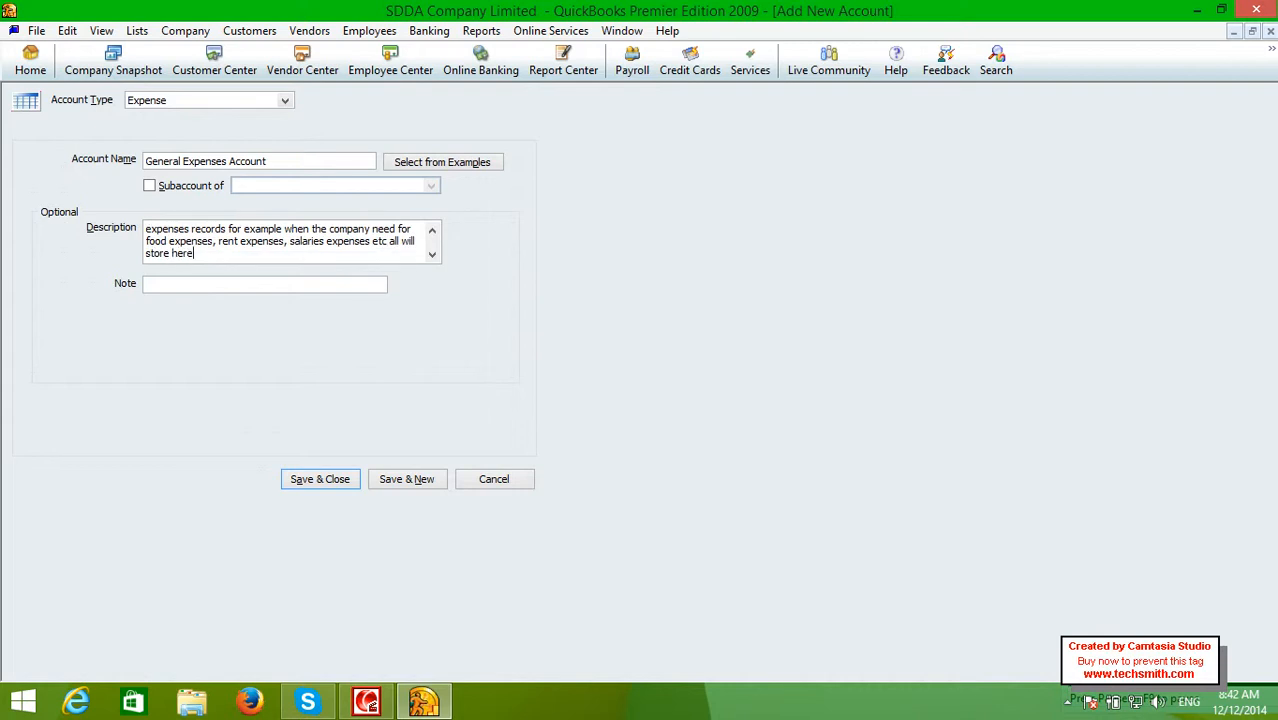
pyautogui.write(' !')
pyautogui.click(316, 482)
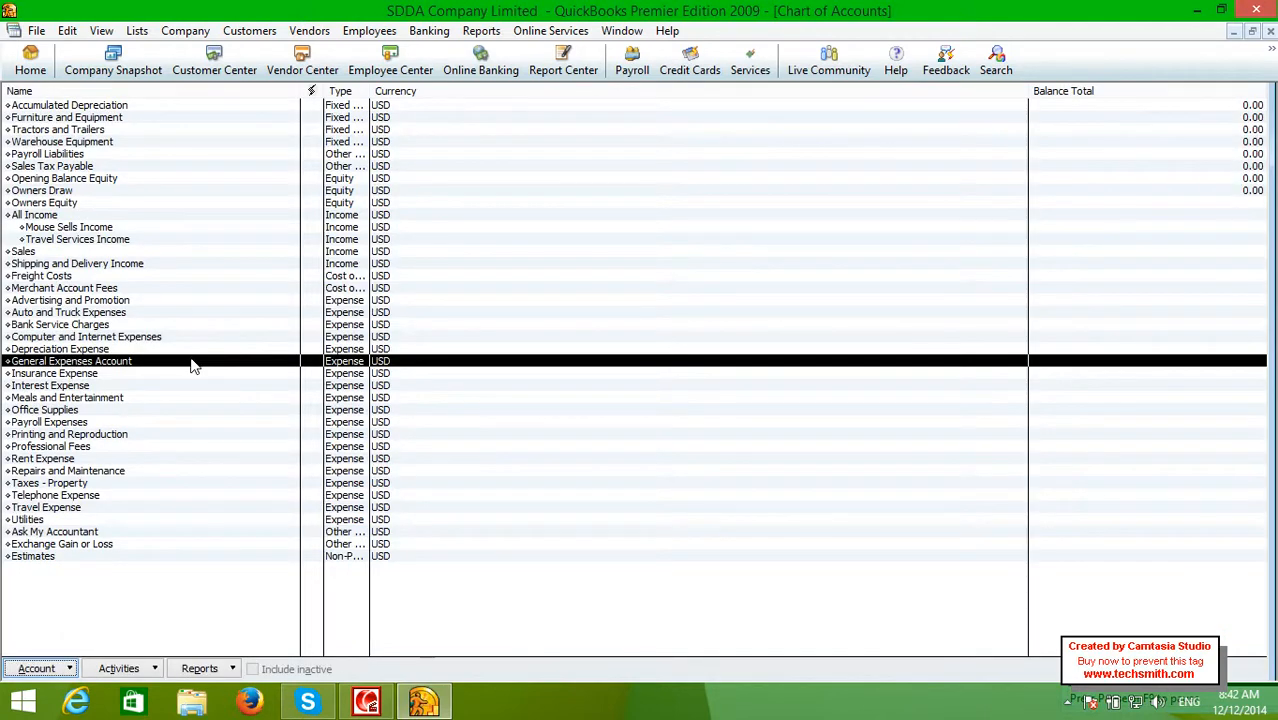
# Add 'Food Expense' as an Expense subaccount of General Expenses Account and save it
pyautogui.rightClick(193, 366)
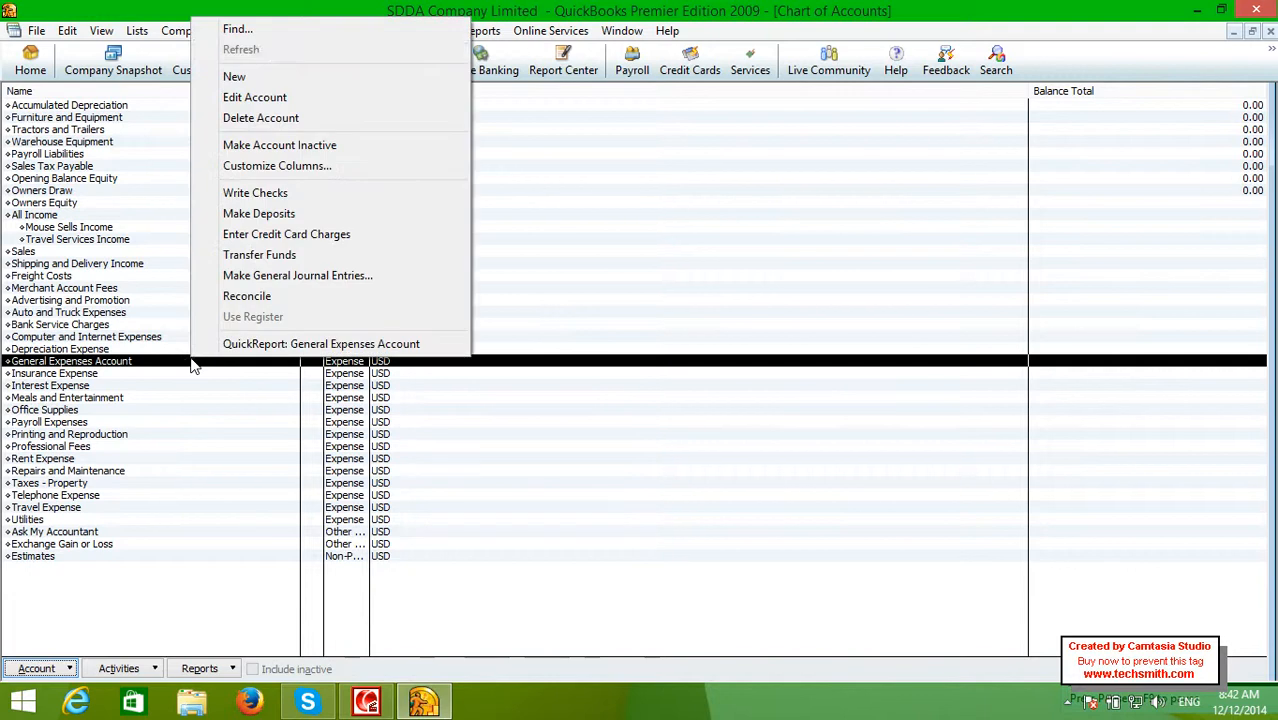
pyautogui.click(251, 84)
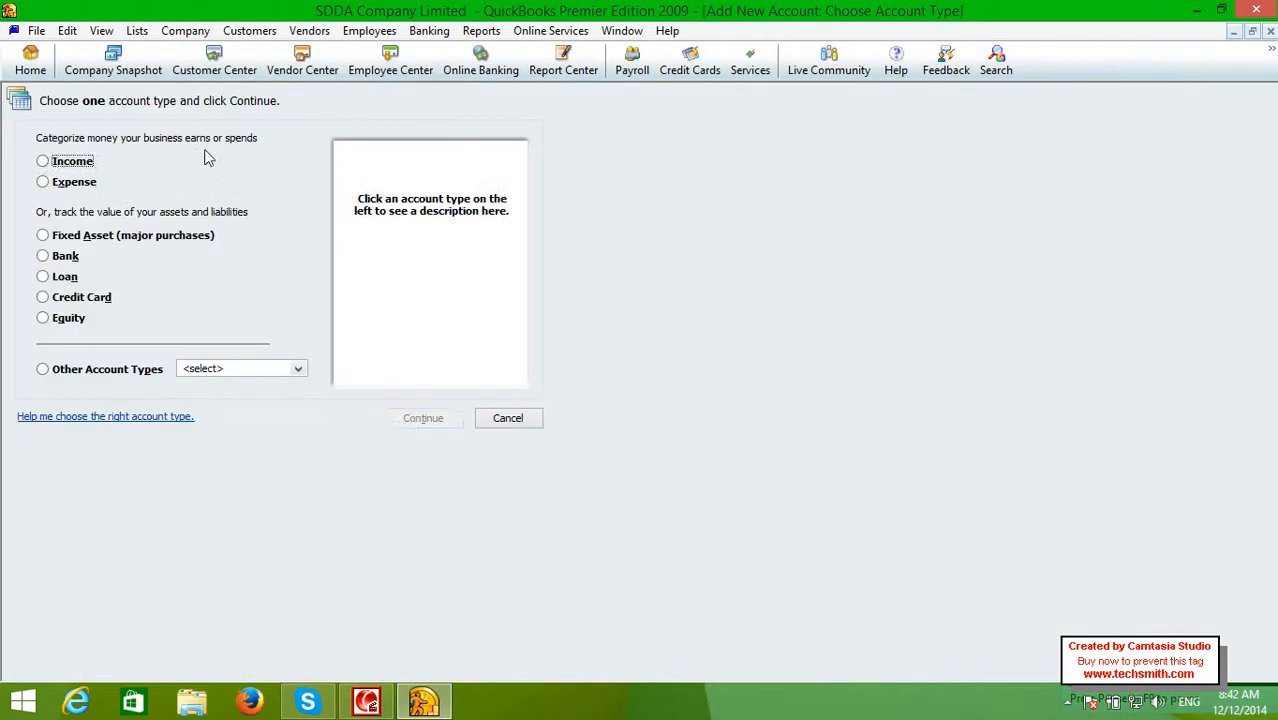
pyautogui.click(77, 184)
pyautogui.click(413, 412)
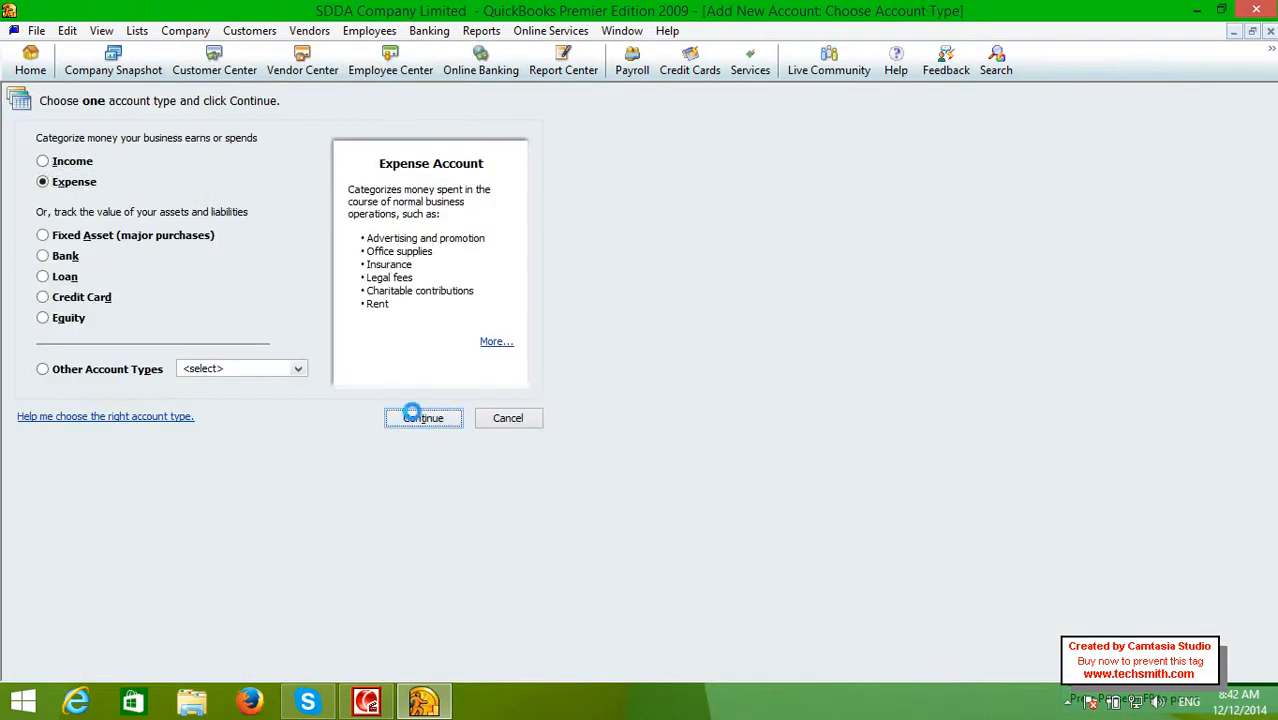
pyautogui.write('FOO')
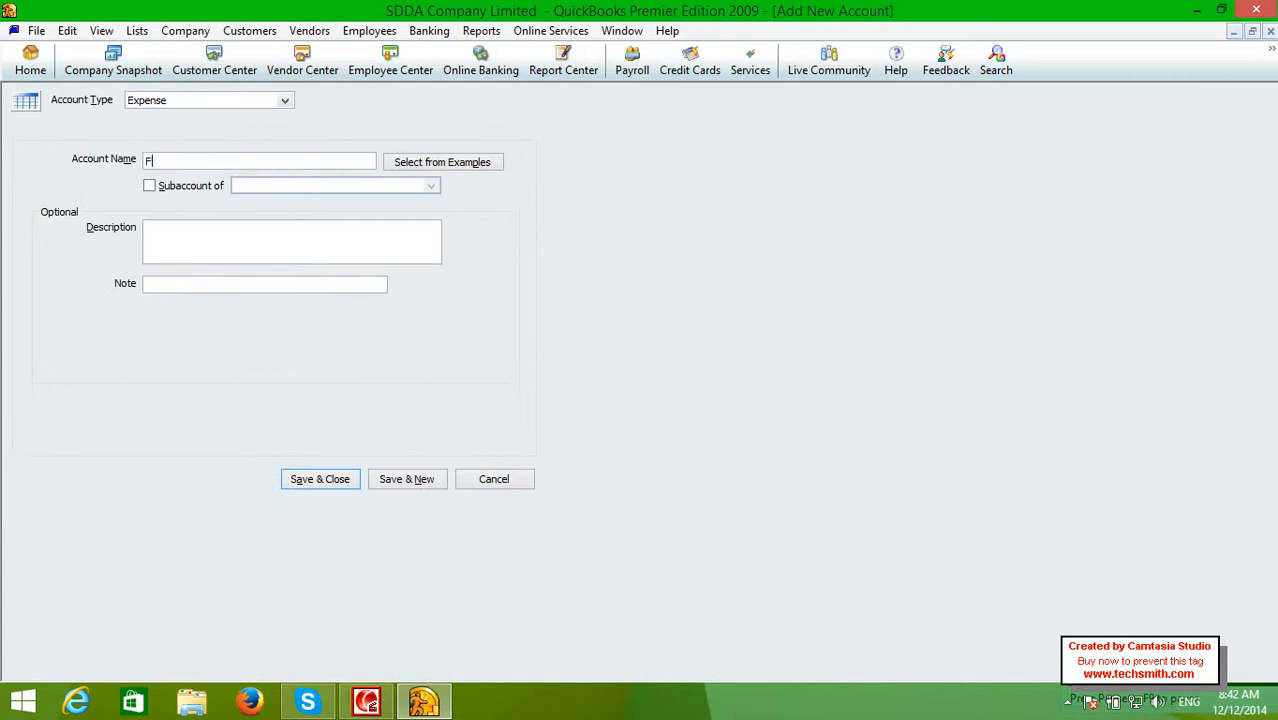
pyautogui.press('BackSpace')
pyautogui.press('BackSpace')
pyautogui.write('ood Expense')
pyautogui.click(182, 186)
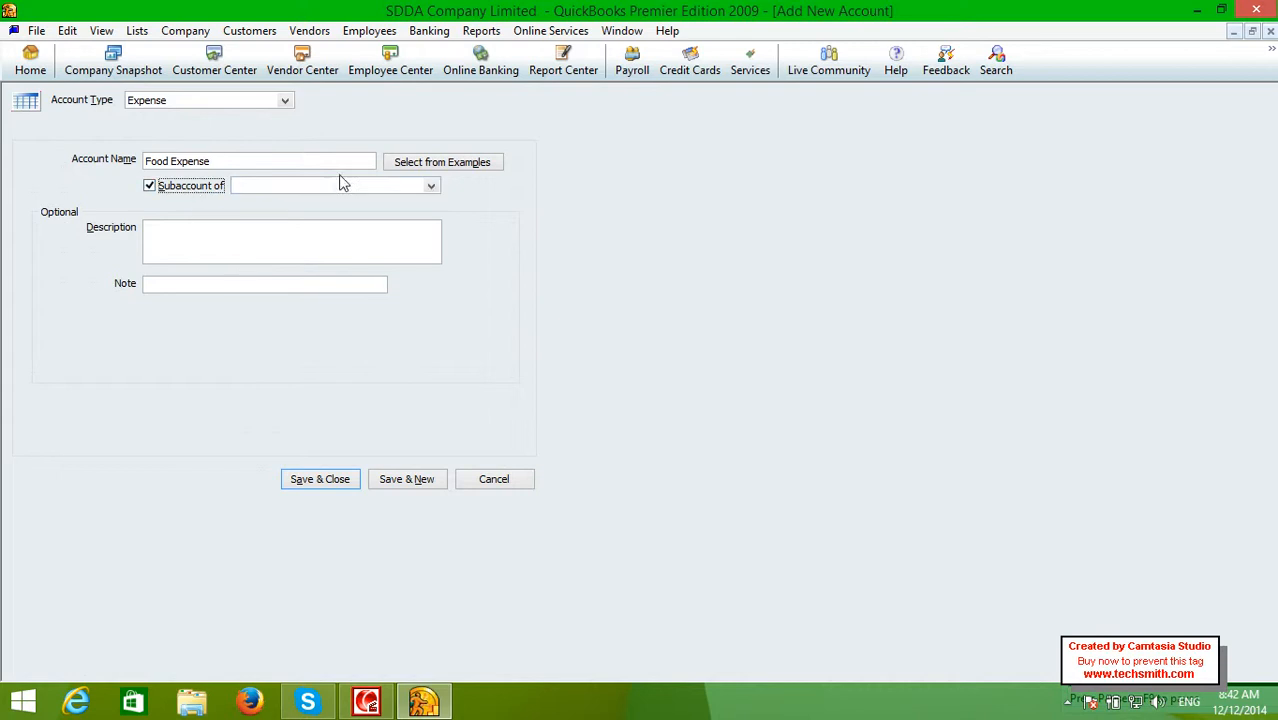
pyautogui.click(429, 187)
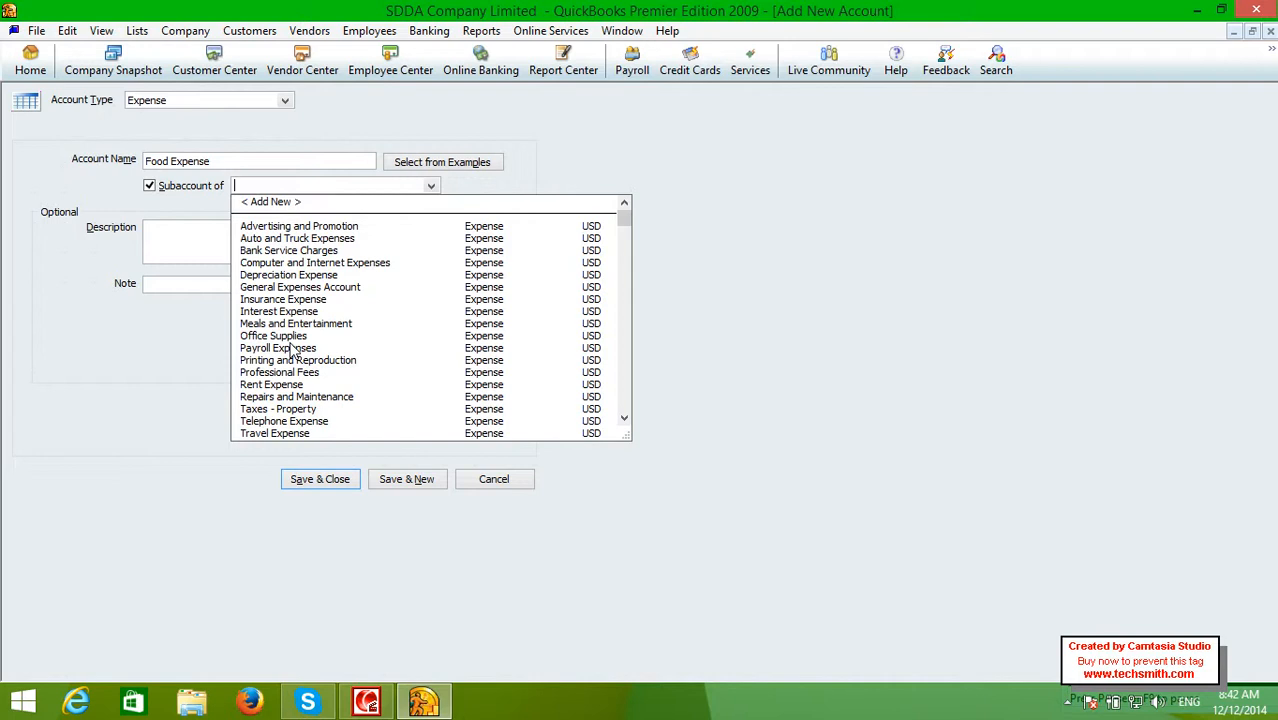
pyautogui.click(304, 289)
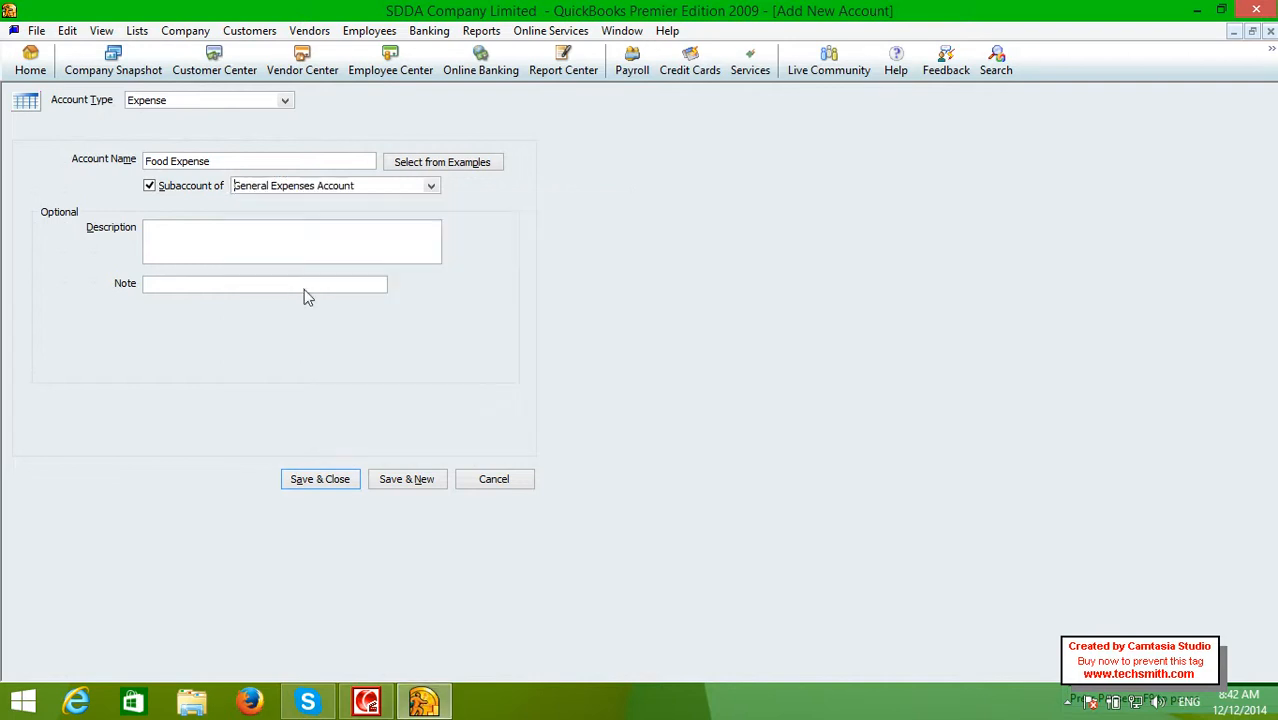
pyautogui.click(316, 478)
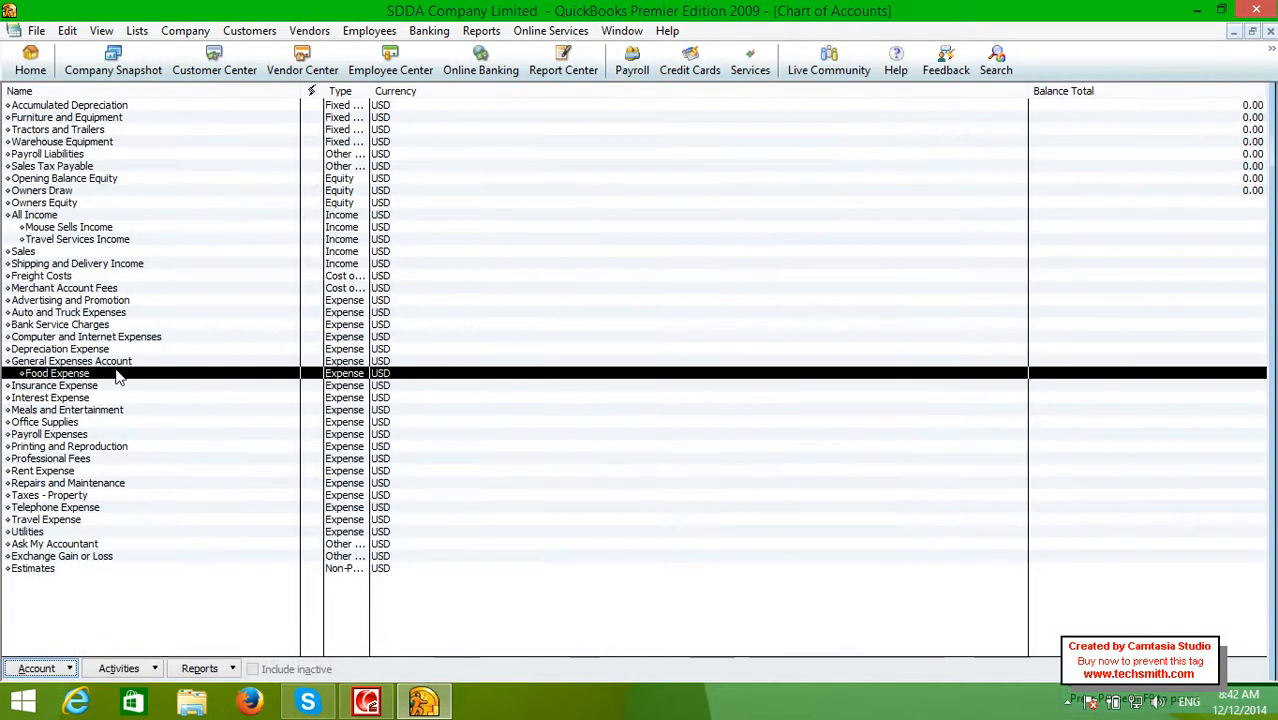
# Add 'Rent Expenses' as an Expense subaccount of General Expenses Account and save it
pyautogui.rightClick(118, 375)
pyautogui.click(220, 88)
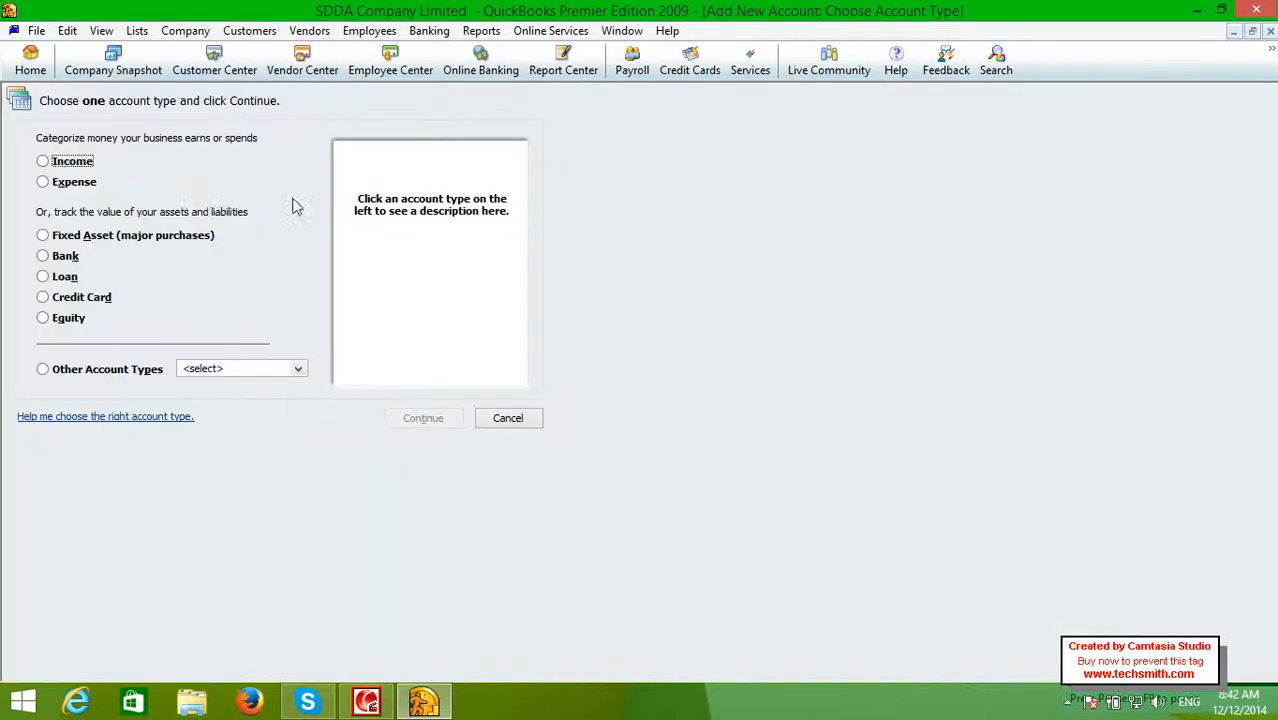
pyautogui.click(88, 185)
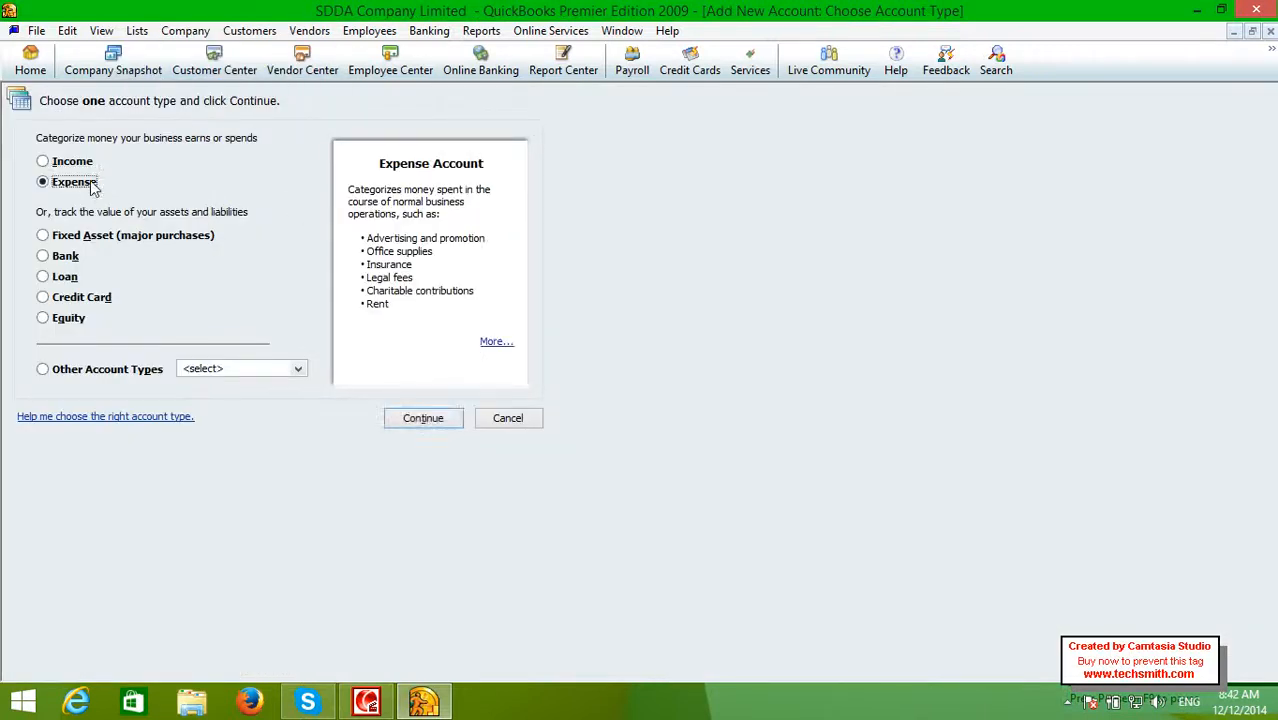
pyautogui.click(420, 417)
pyautogui.write('R')
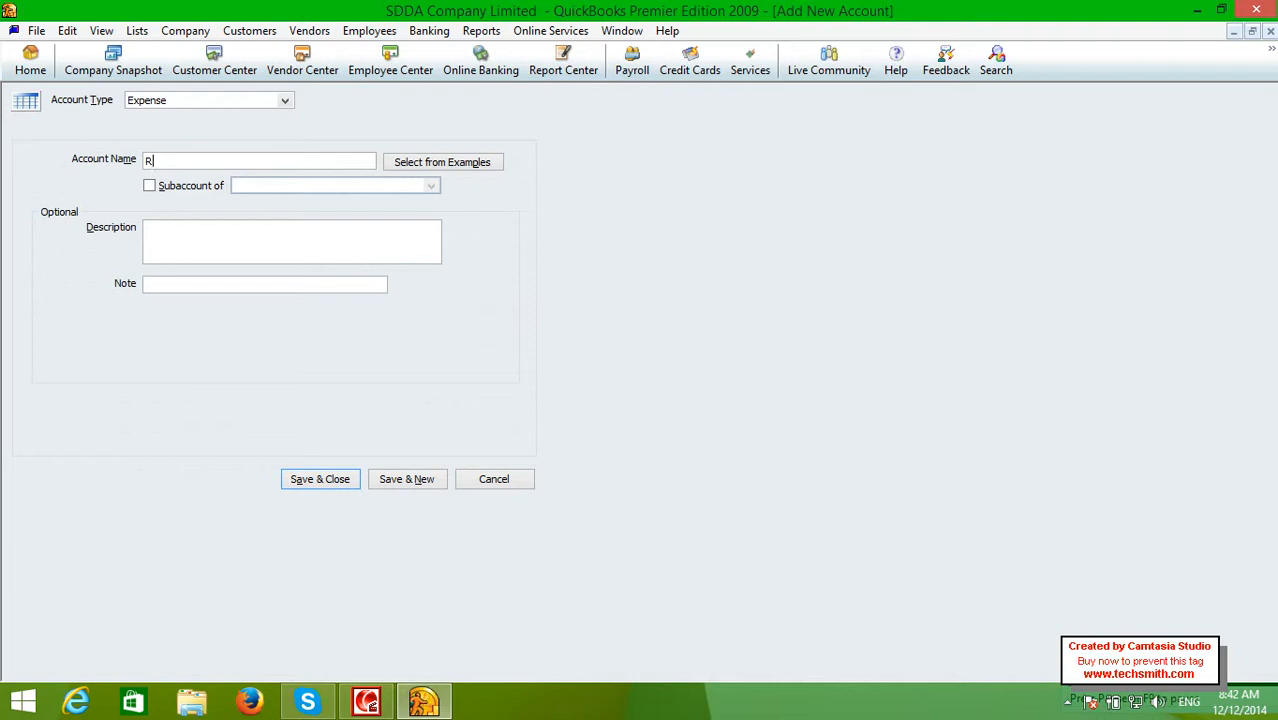
pyautogui.write('ent Expenses')
pyautogui.click(222, 186)
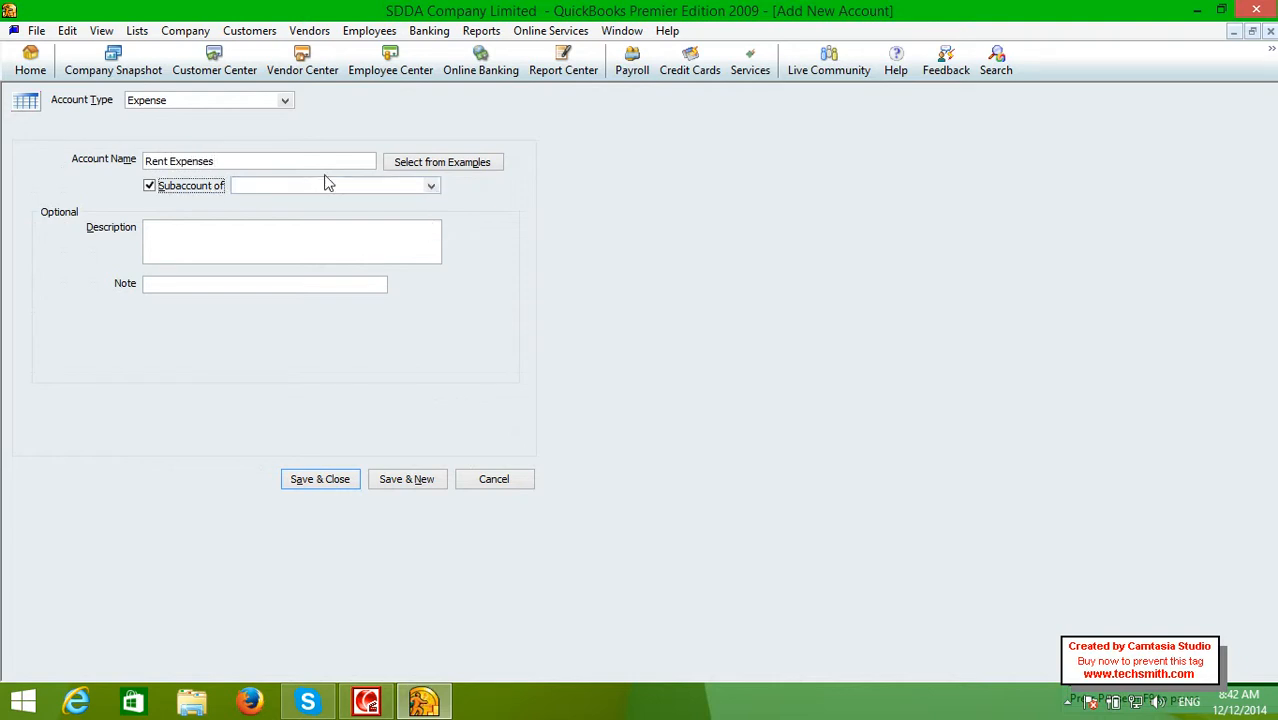
pyautogui.click(432, 186)
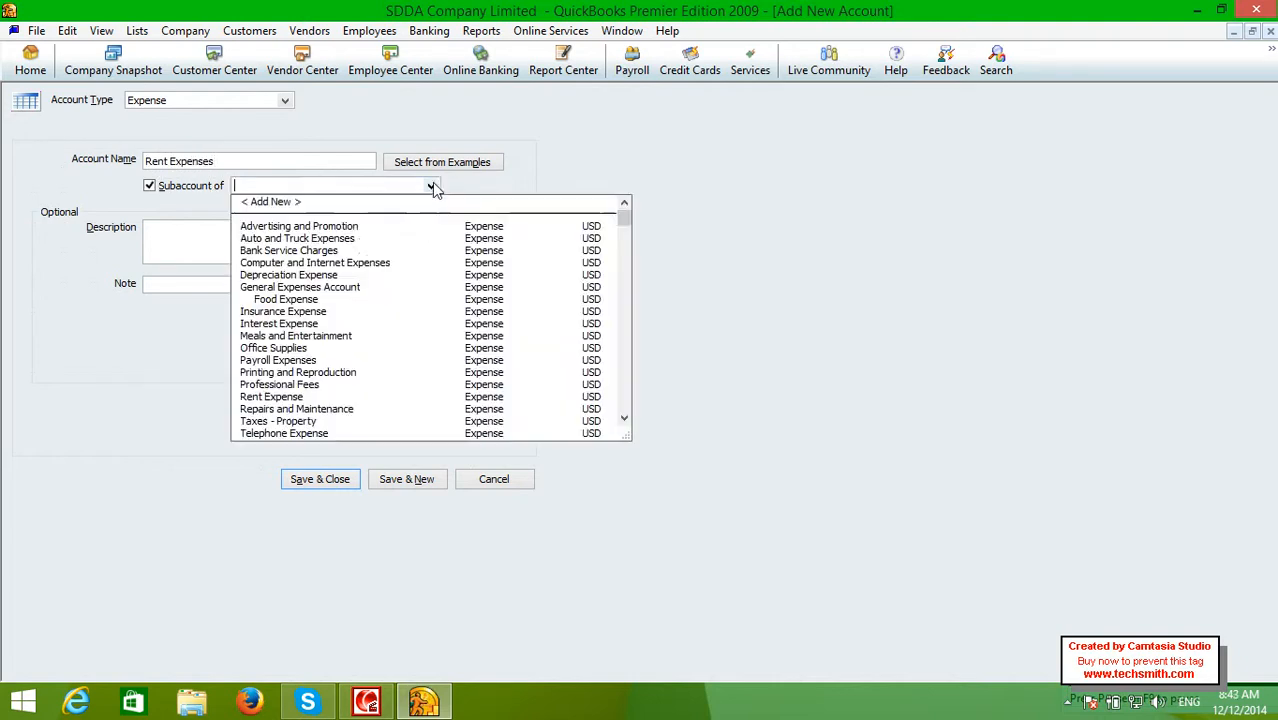
pyautogui.click(317, 287)
pyautogui.click(333, 478)
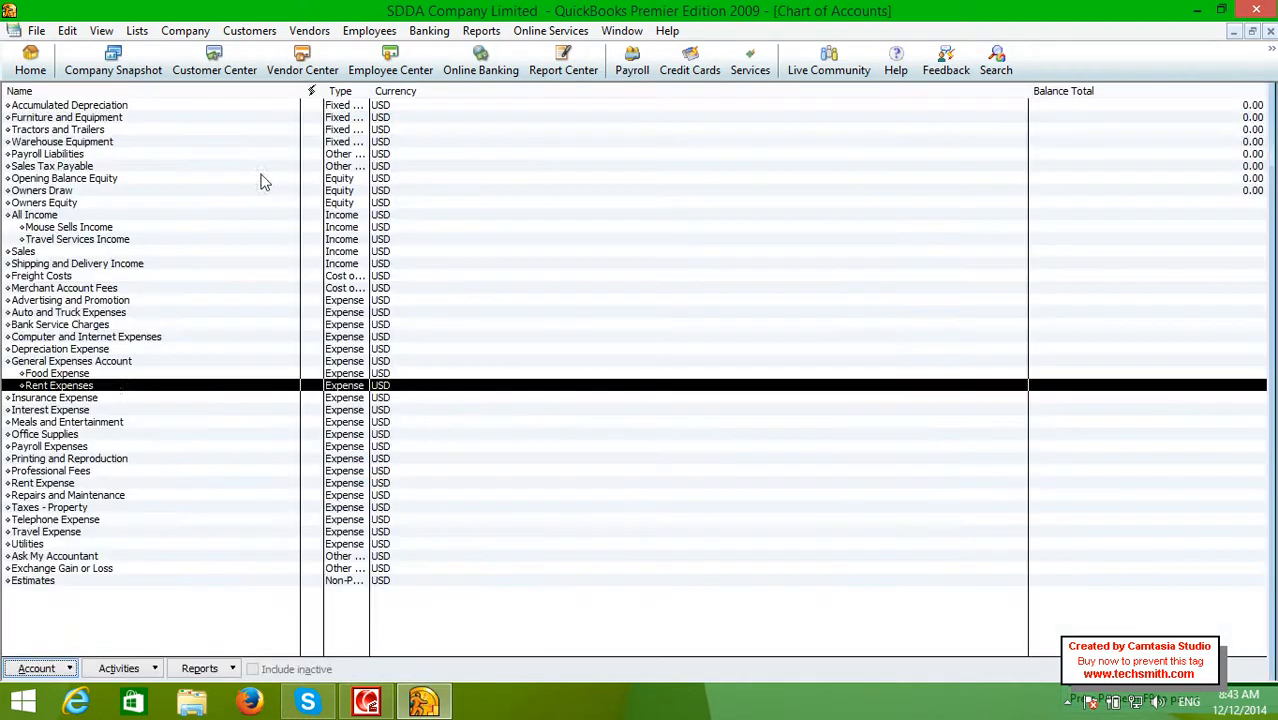
# Start a new Expense-type account from the Chart of Accounts
pyautogui.rightClick(114, 375)
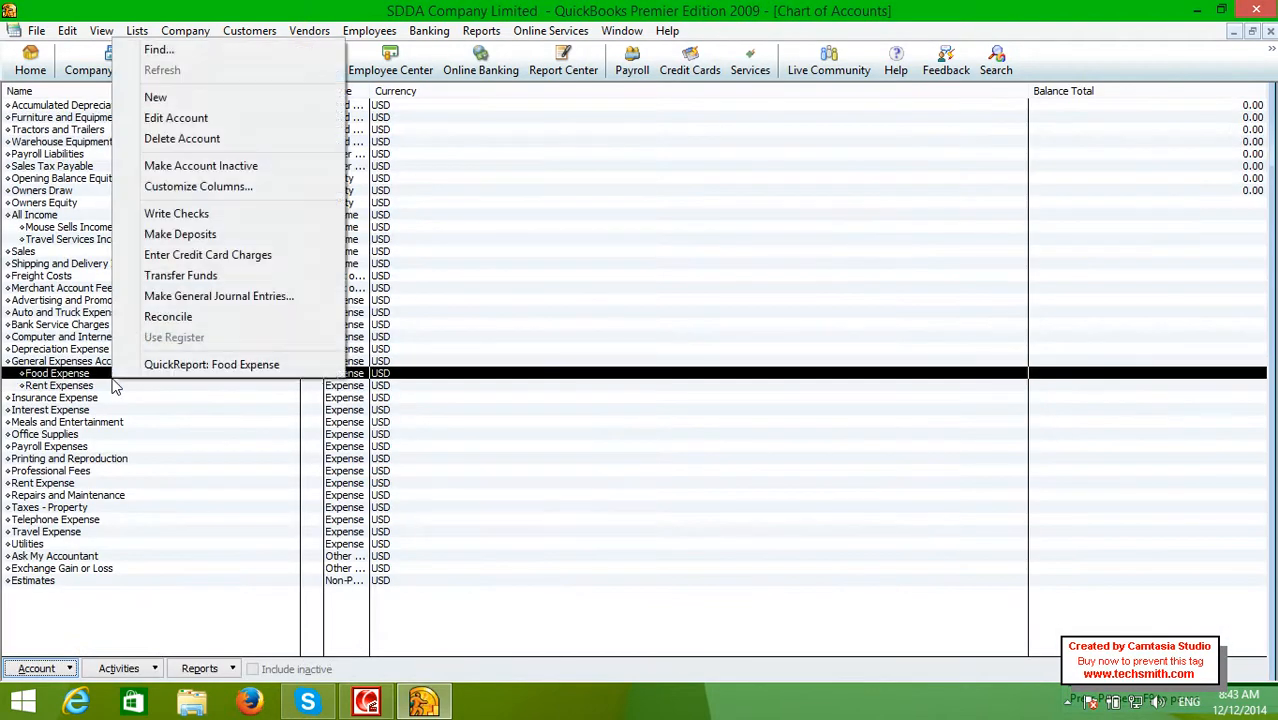
pyautogui.click(184, 98)
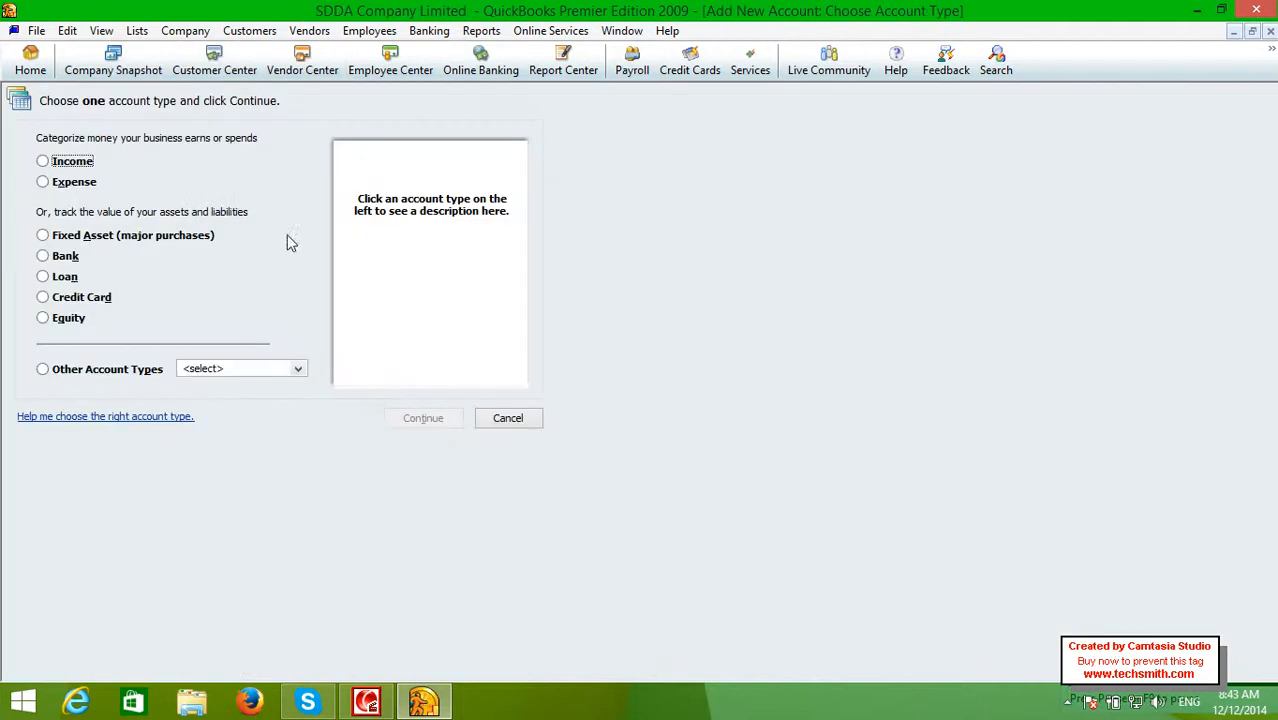
pyautogui.click(72, 185)
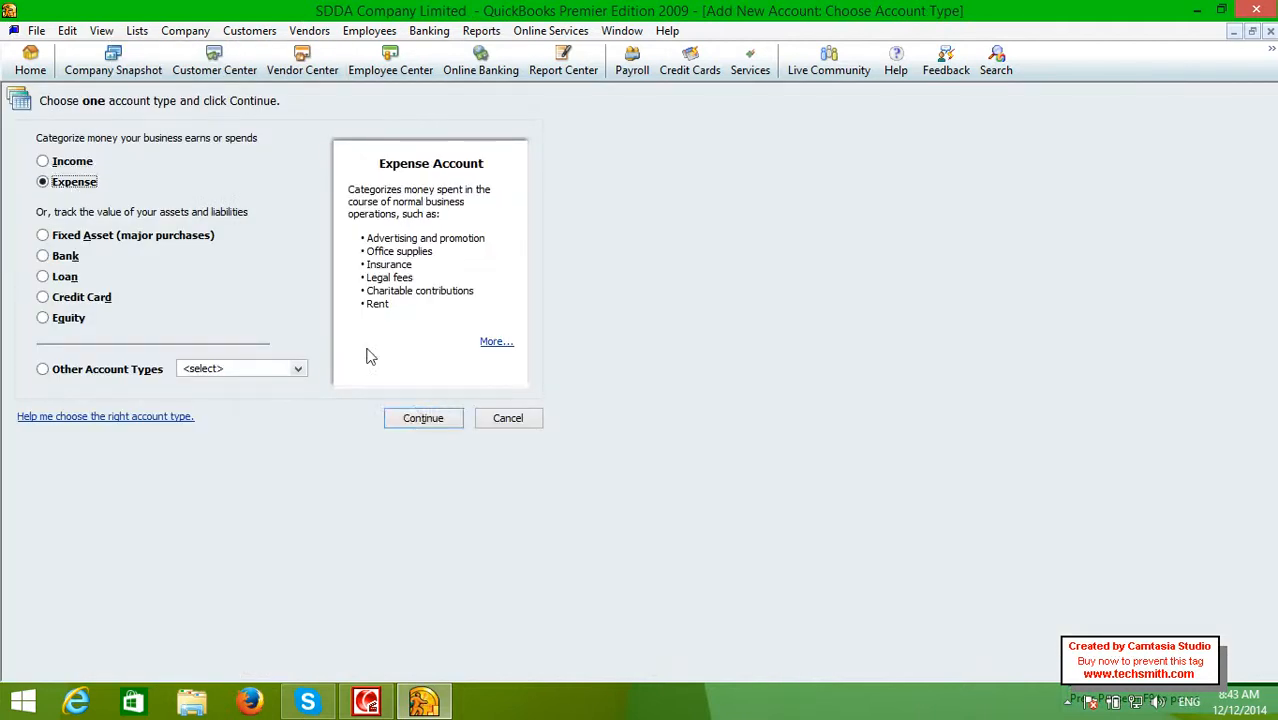
pyautogui.click(428, 419)
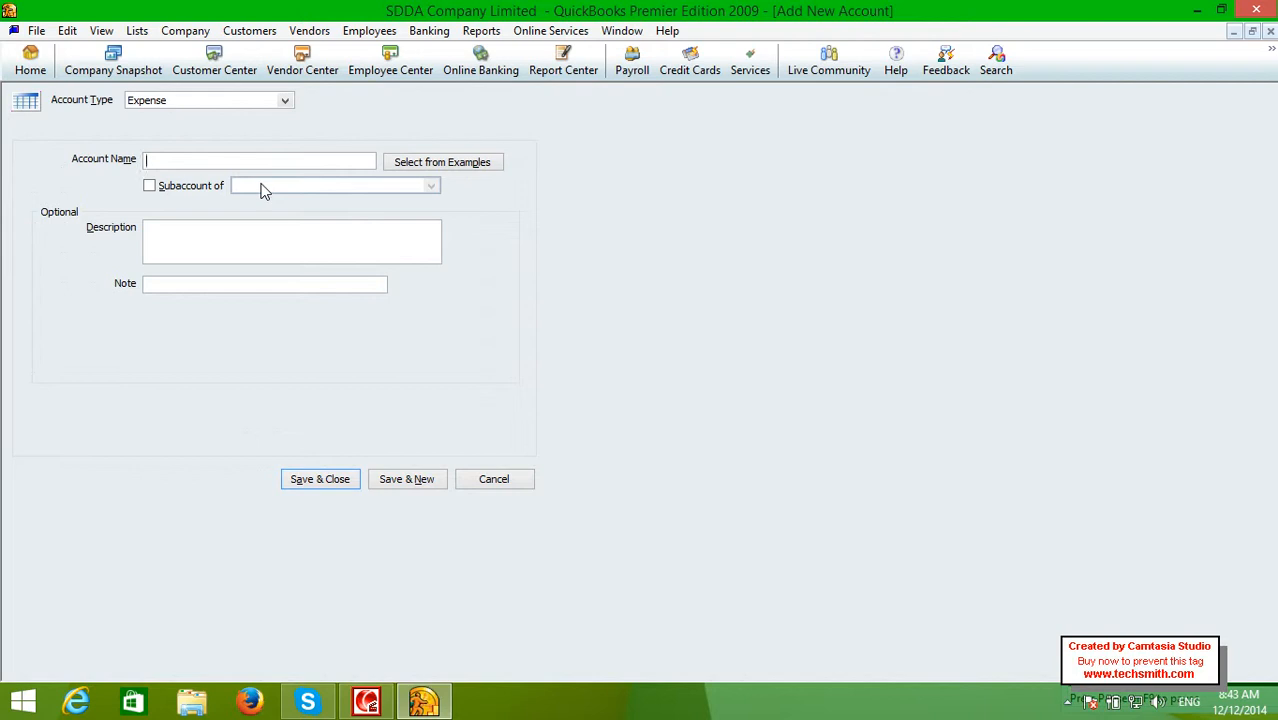
# Name it Salaries Expenses as a subaccount of General Expenses Account and save it
pyautogui.write('Salaries Expenses')
pyautogui.click(150, 186)
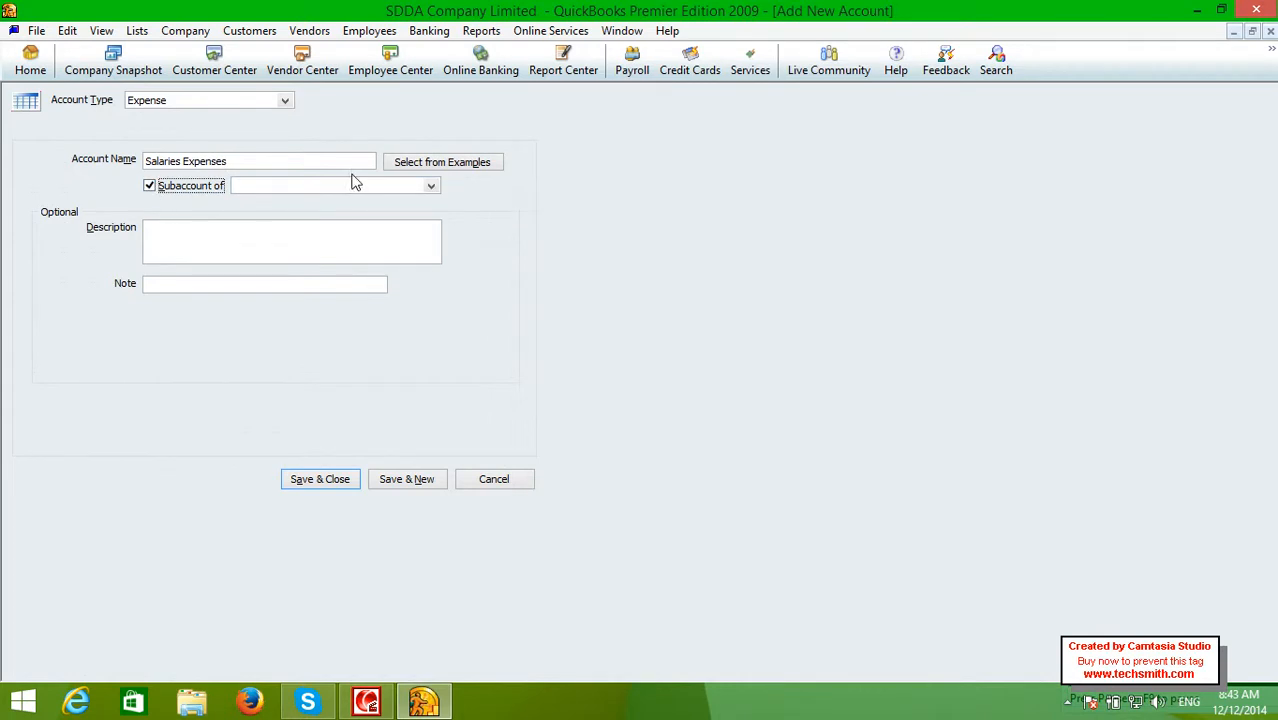
pyautogui.click(430, 186)
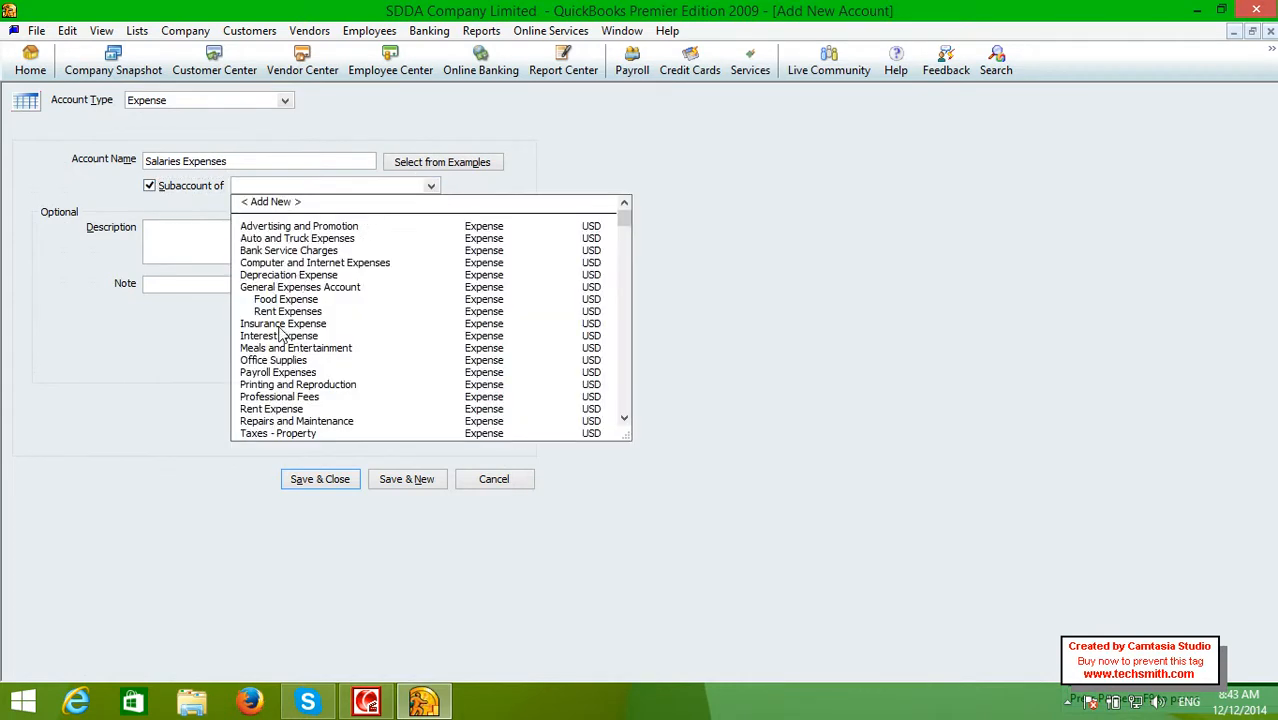
pyautogui.click(284, 287)
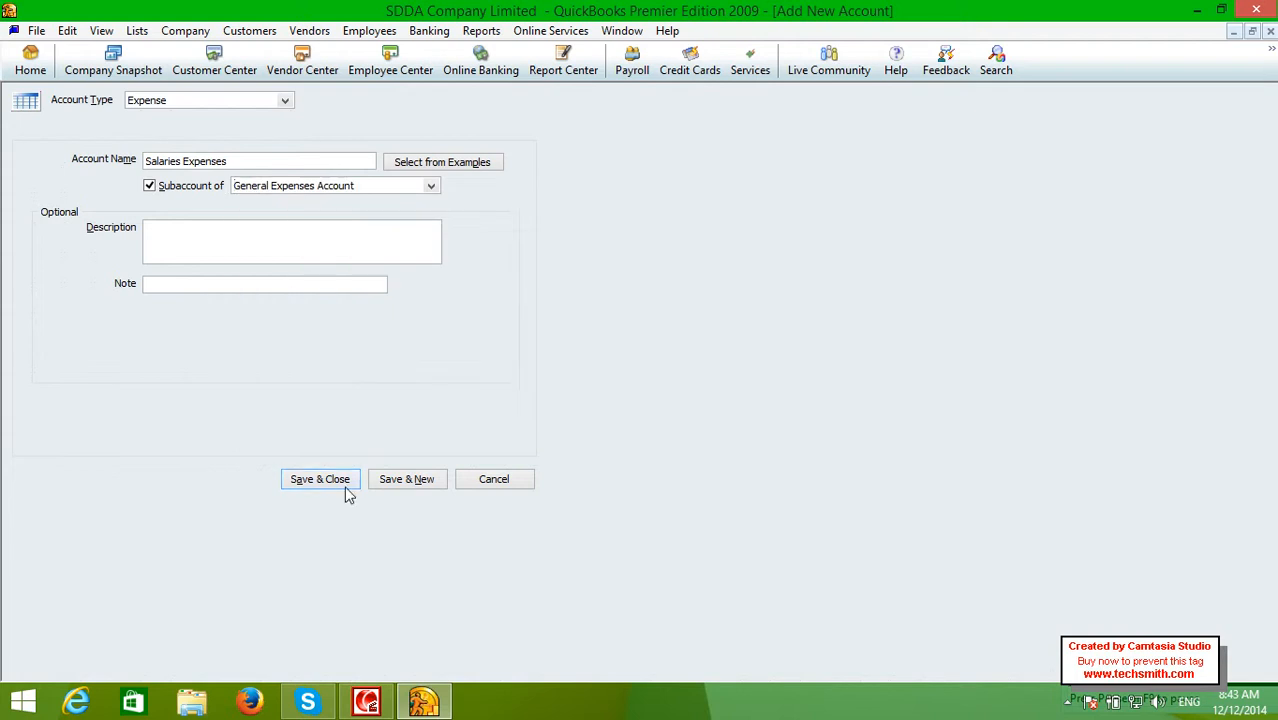
pyautogui.click(344, 486)
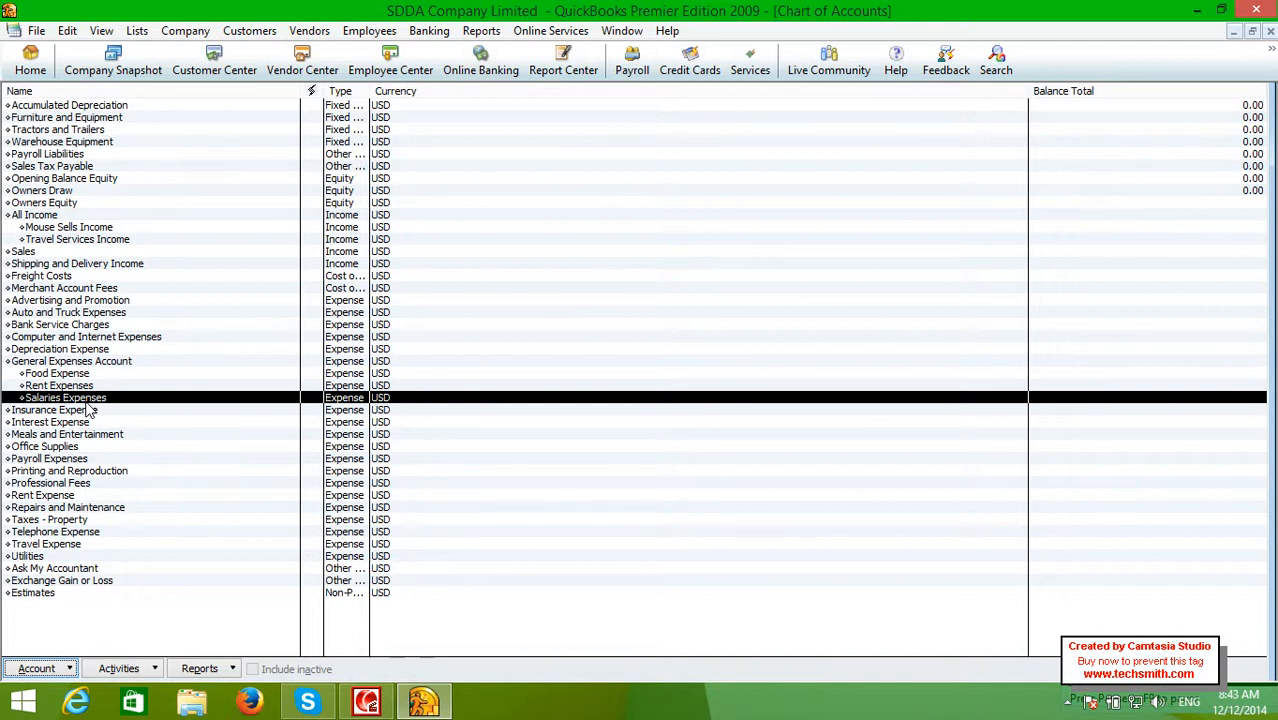
# Create a new Bank-type account and open its blank details form
pyautogui.rightClick(87, 404)
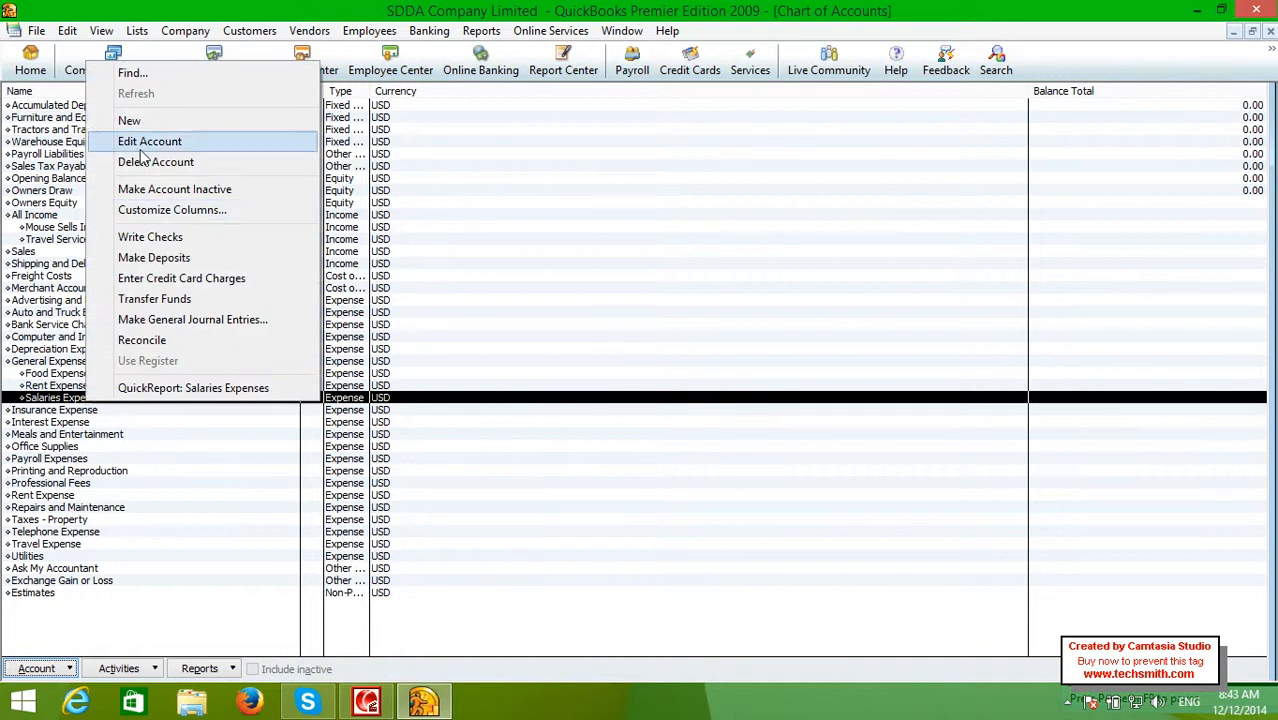
pyautogui.click(130, 120)
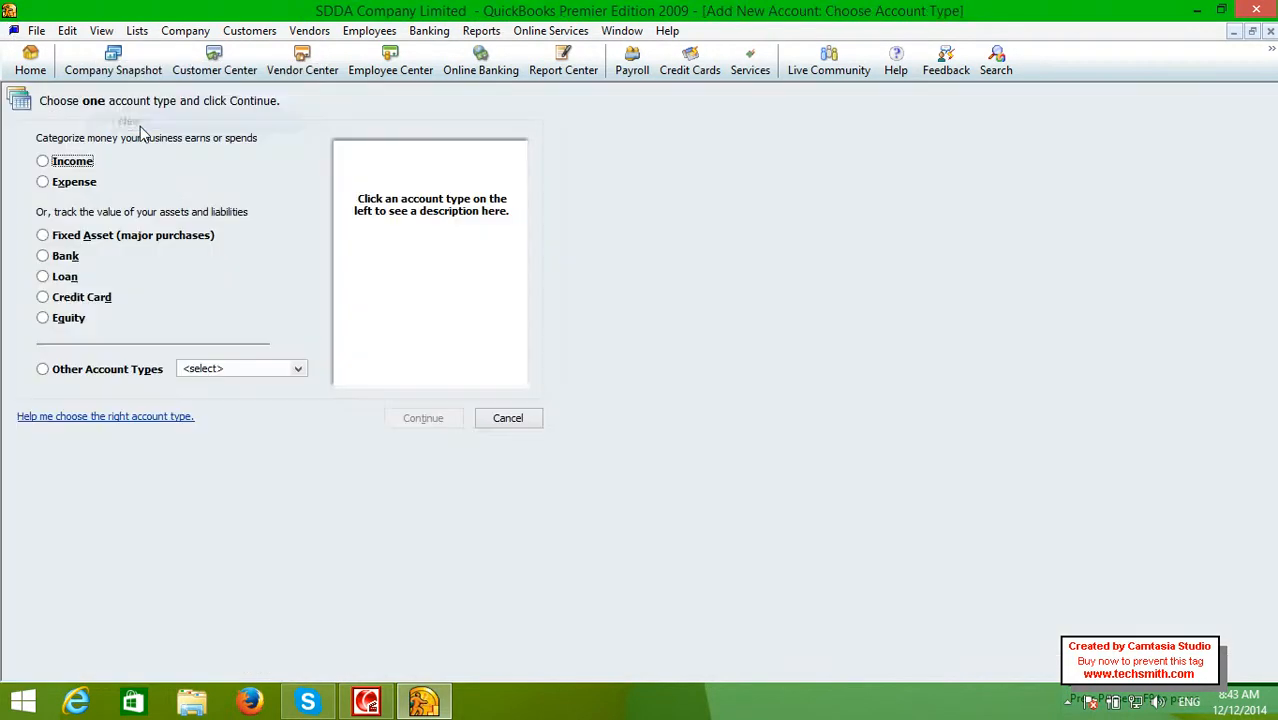
pyautogui.click(70, 257)
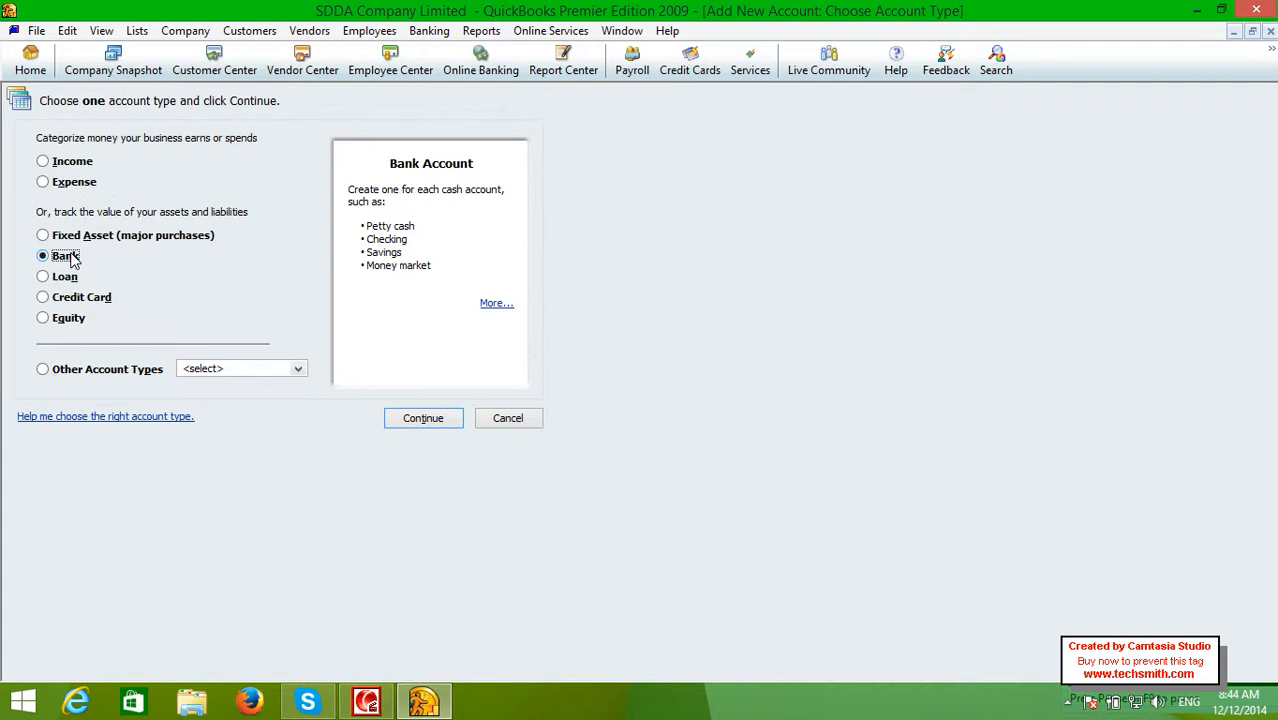
pyautogui.click(390, 416)
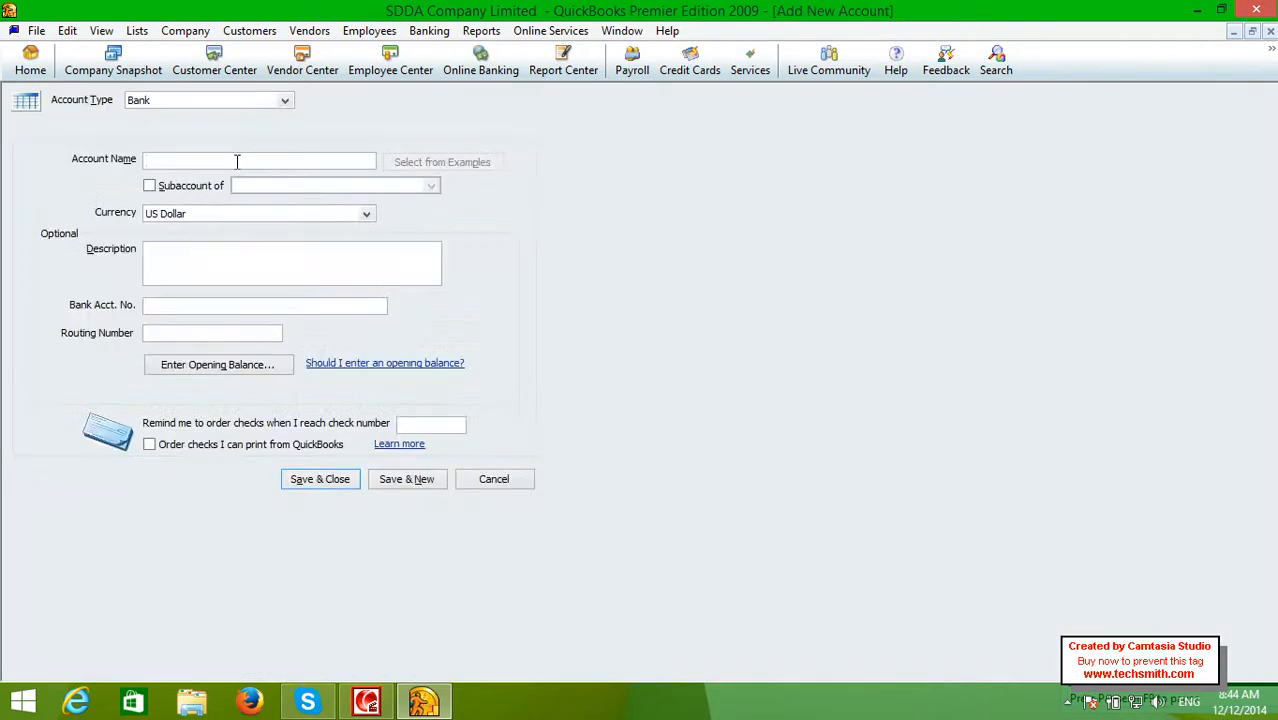
# Name the new bank account General Amounts Account
pyautogui.write('General Amounts Account')
pyautogui.press('Tab')
# Keep US Dollar as the account's currency and move to the description field
pyautogui.click(367, 215)
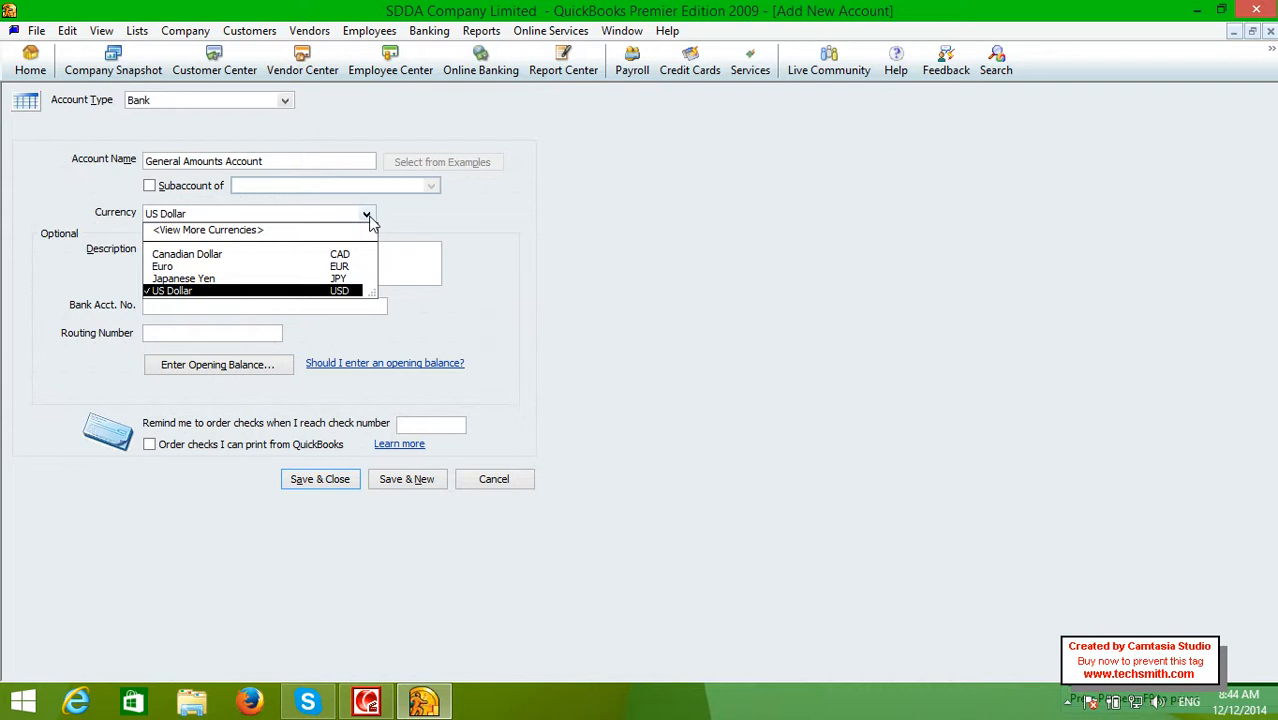
pyautogui.click(335, 230)
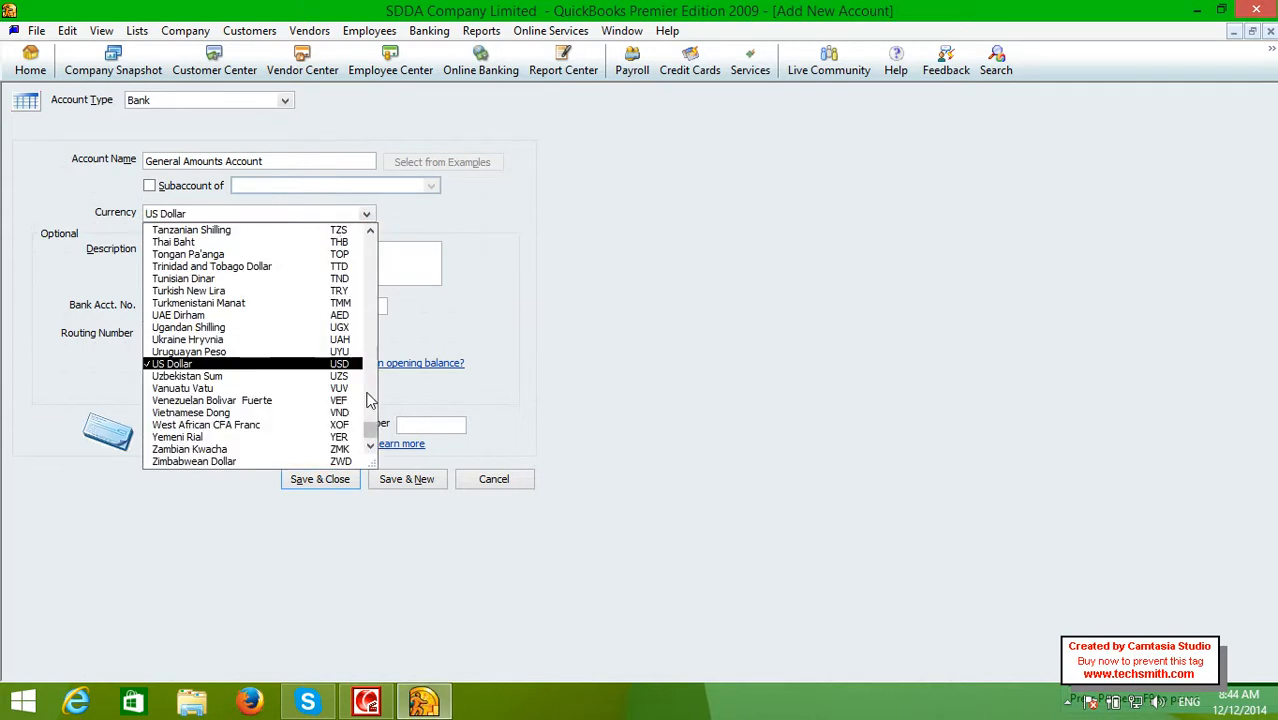
pyautogui.moveTo(374, 430); pyautogui.dragTo(345, 260)
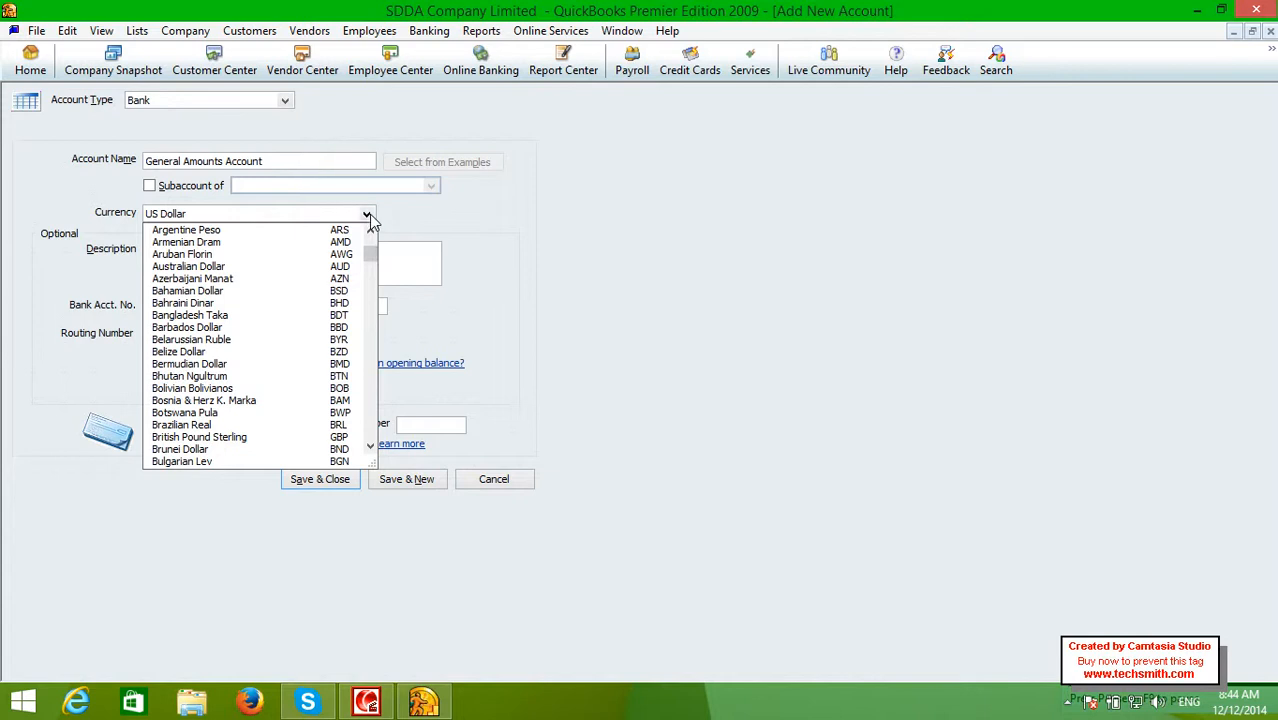
pyautogui.click(367, 215)
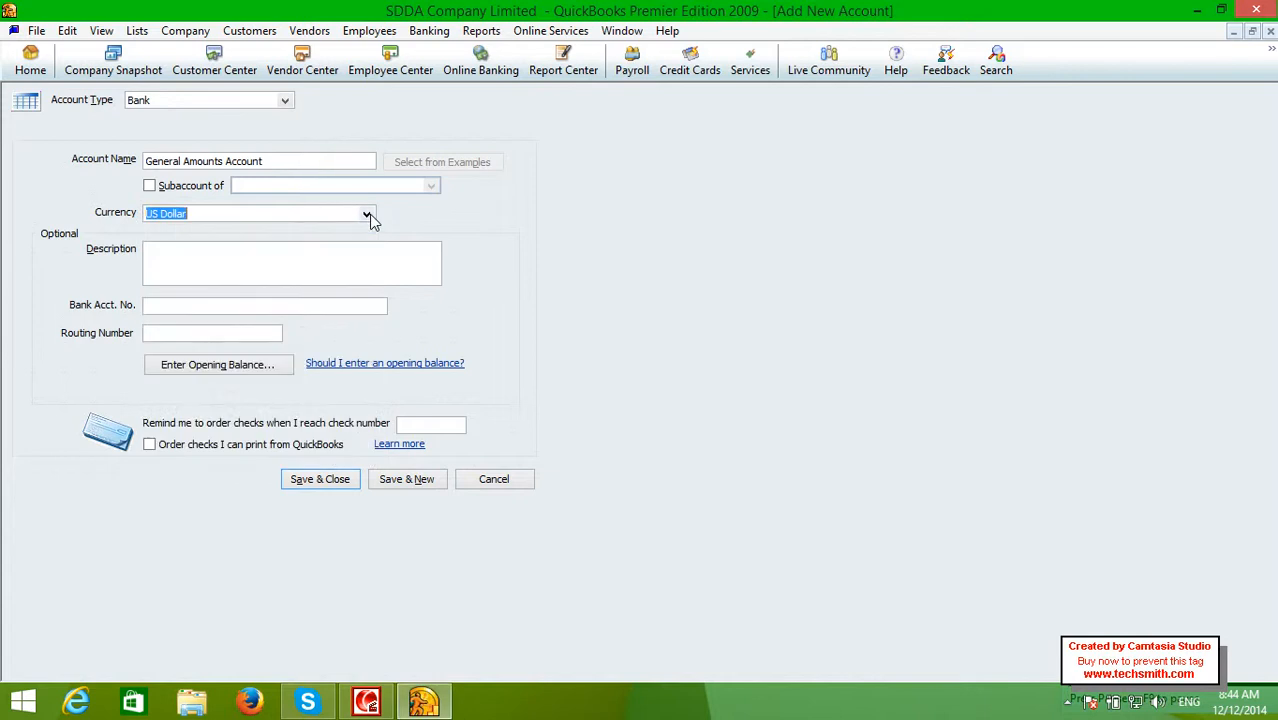
pyautogui.click(326, 280)
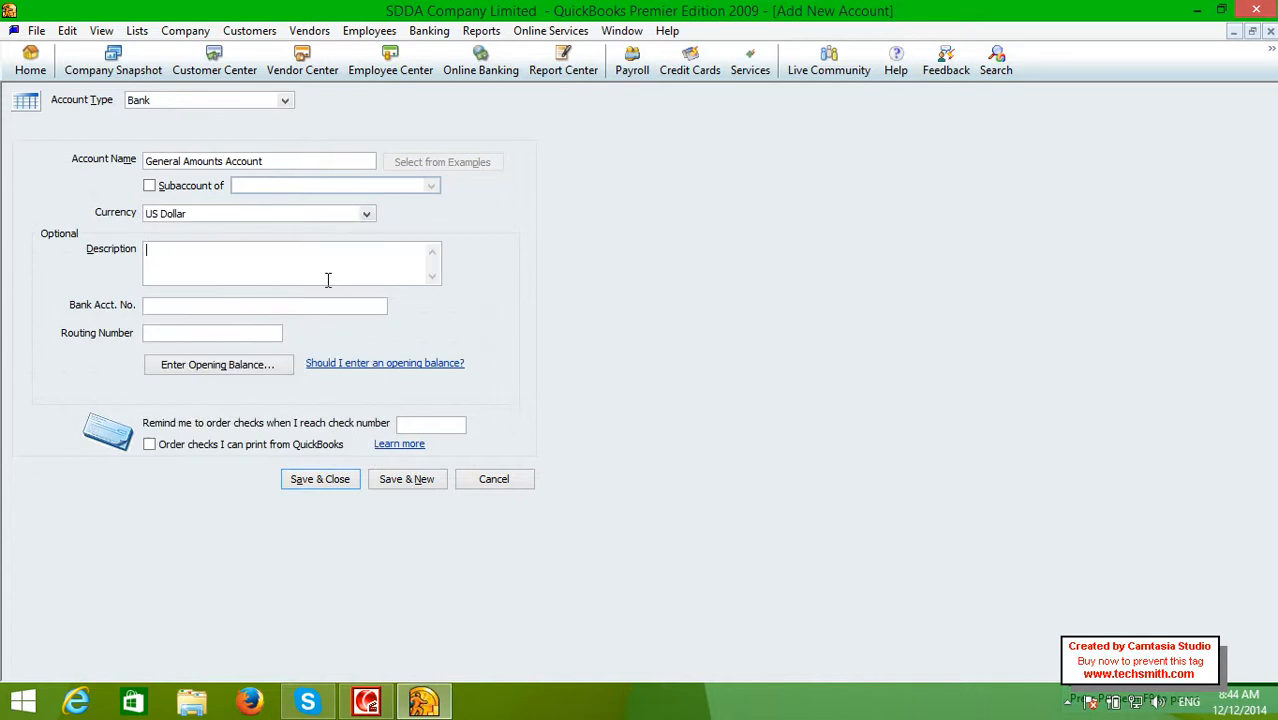
# Describe the account as storing future net amount records such as office money and bank amounts
pyautogui.write('the accounts')
pyautogui.press('BackSpace')
pyautogui.write('wul')
pyautogui.press('BackSpace')
pyautogui.press('BackSpace')
pyautogui.write('ill use in the fur')
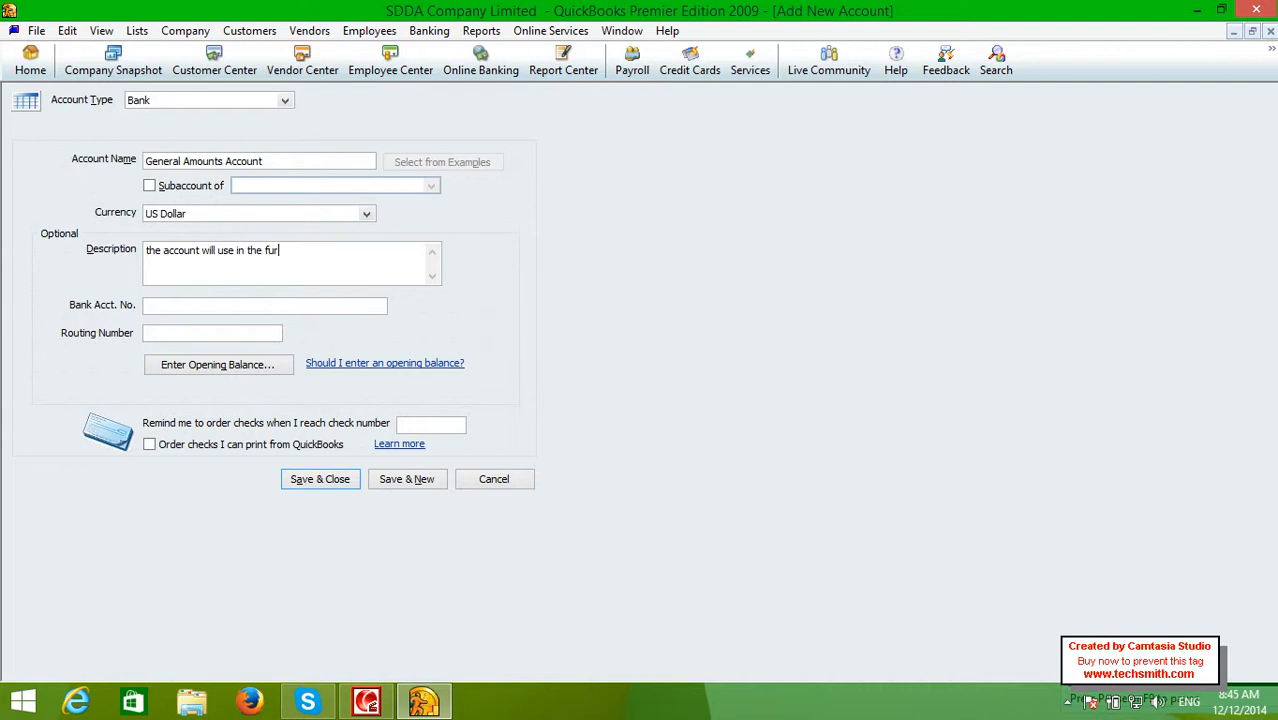
pyautogui.press('BackSpace')
pyautogui.write('ture to store net amount records')
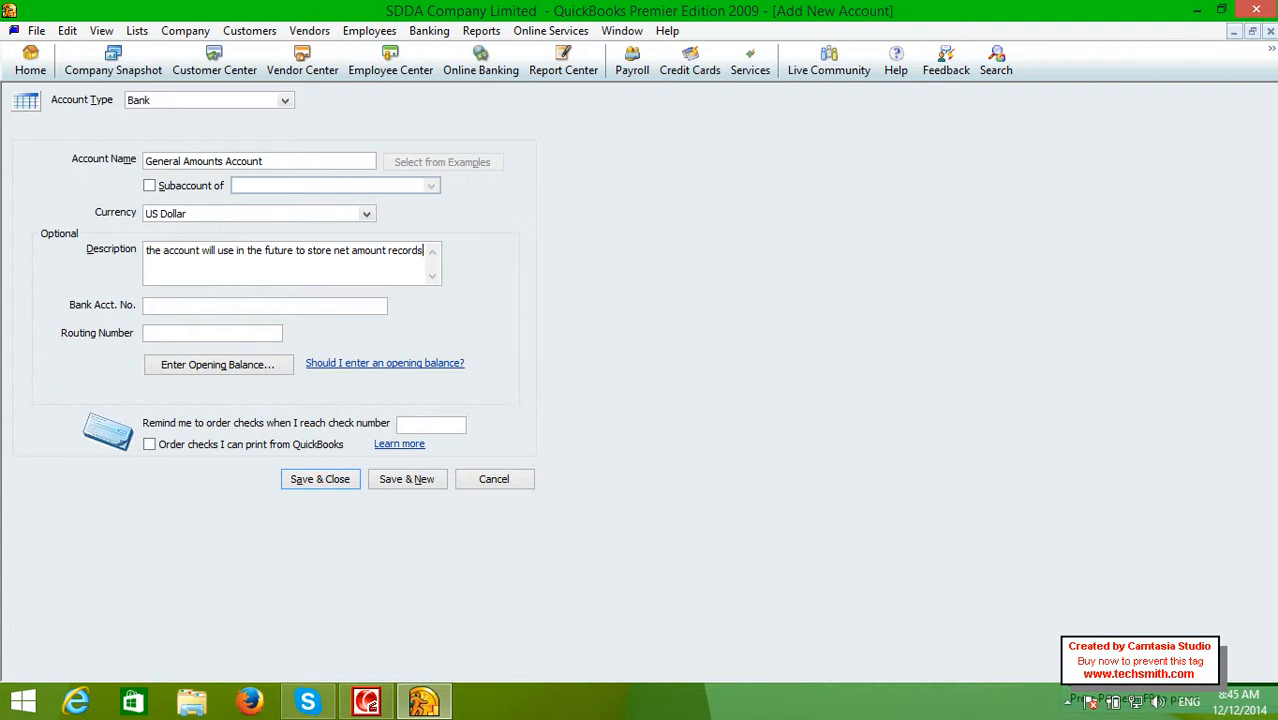
pyautogui.write(' such office money, bank')
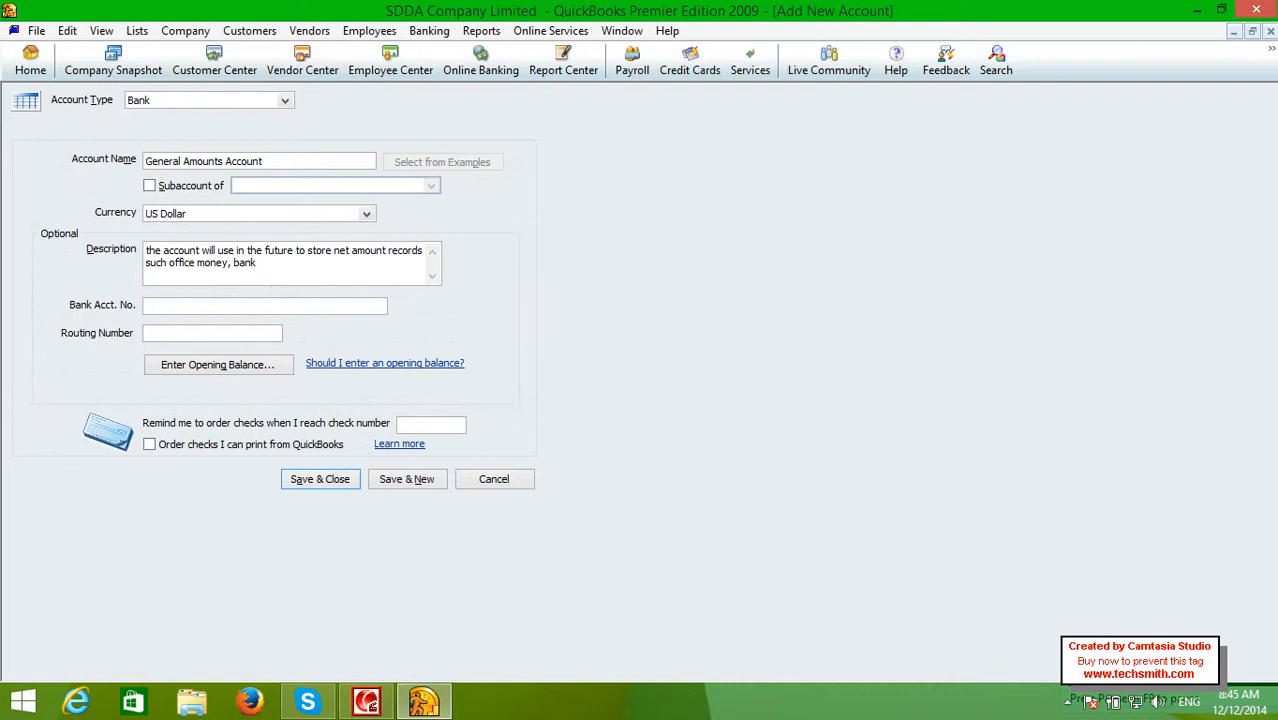
pyautogui.write(' amm')
pyautogui.press('BackSpace')
pyautogui.write('ount etc')
pyautogui.press('Tab')
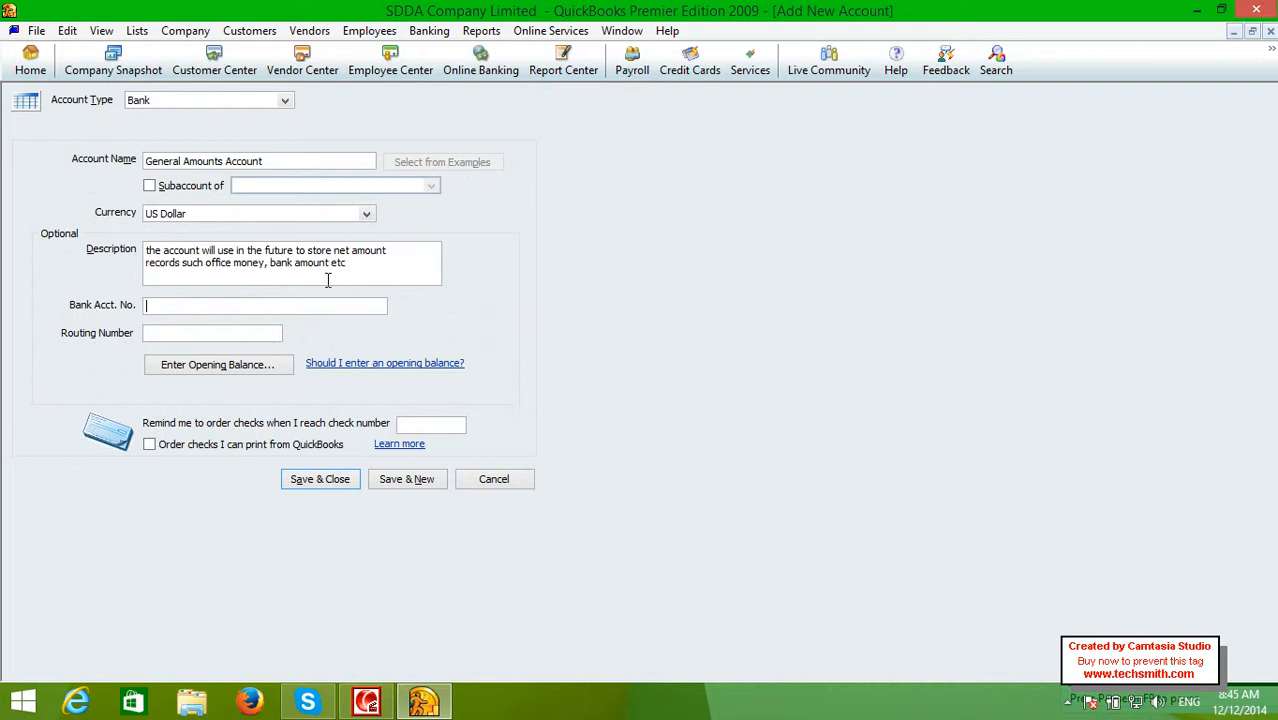
# Enter the bank account number for General Amounts Account
pyautogui.press('Tab')
pyautogui.click(206, 308)
# Enter a 10000 statement ending balance dated 12/12/2014 and confirm it
pyautogui.click(183, 368)
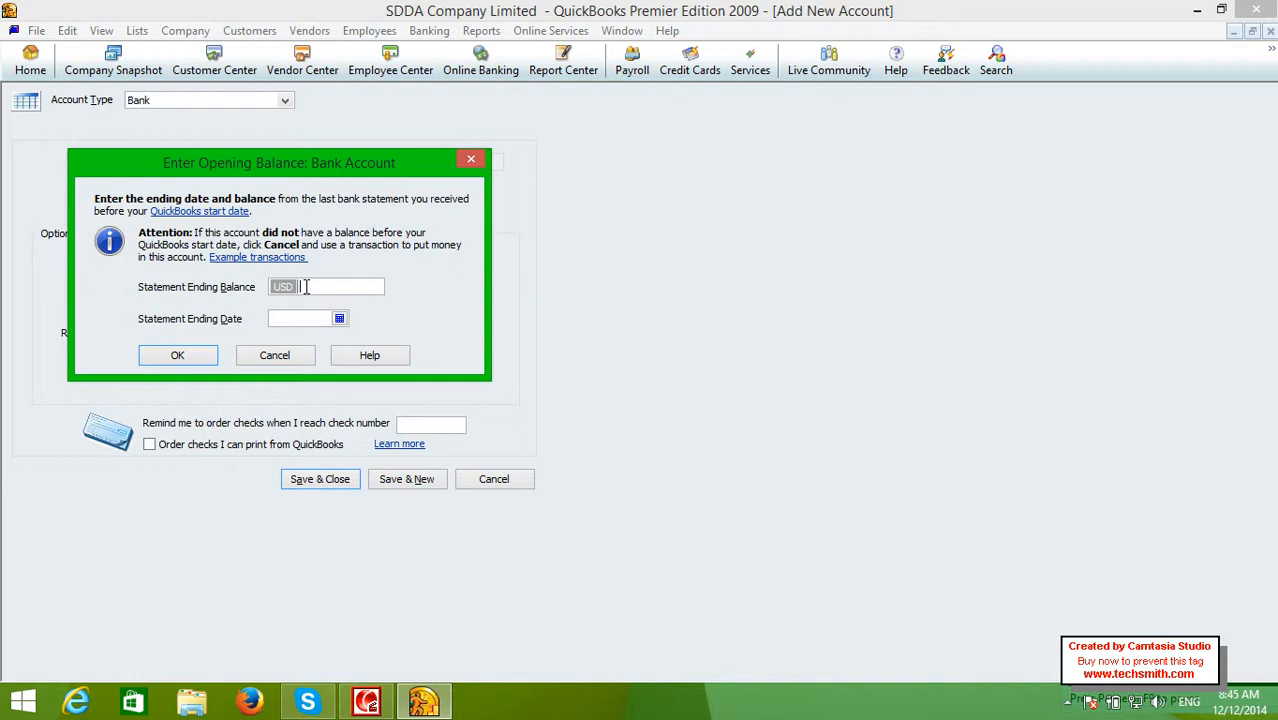
pyautogui.write('10000')
pyautogui.click(339, 318)
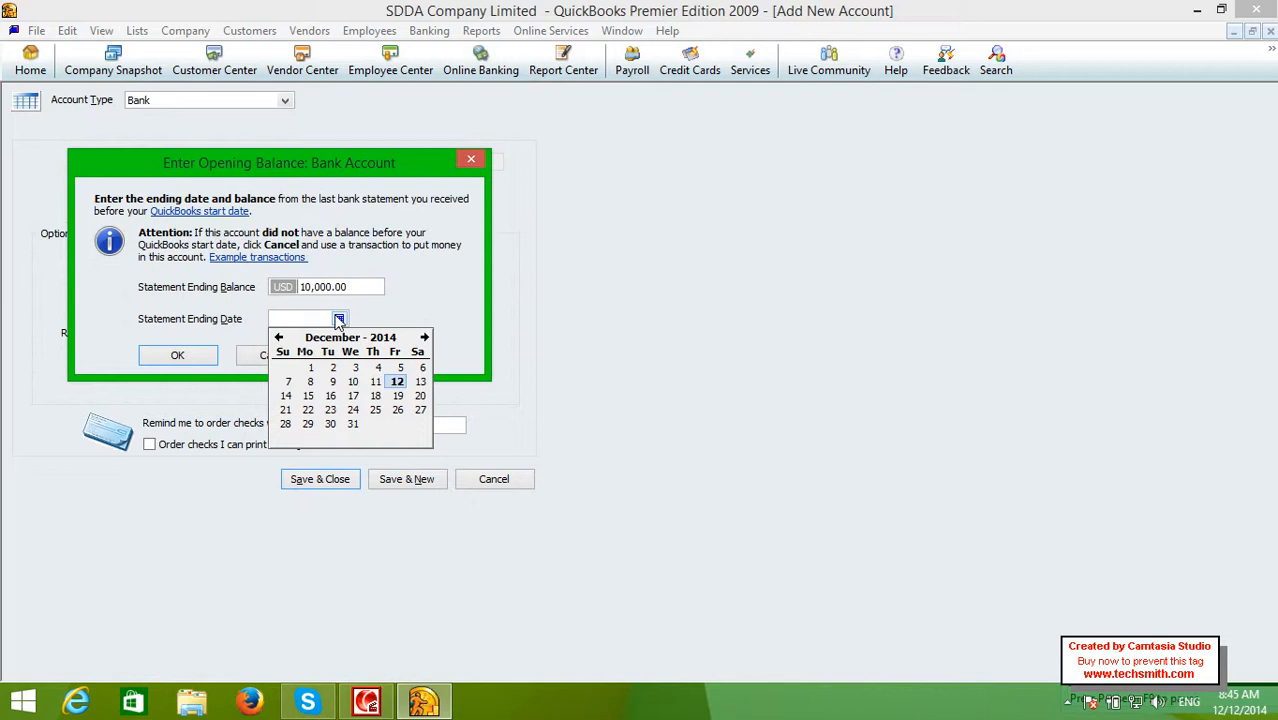
pyautogui.click(396, 382)
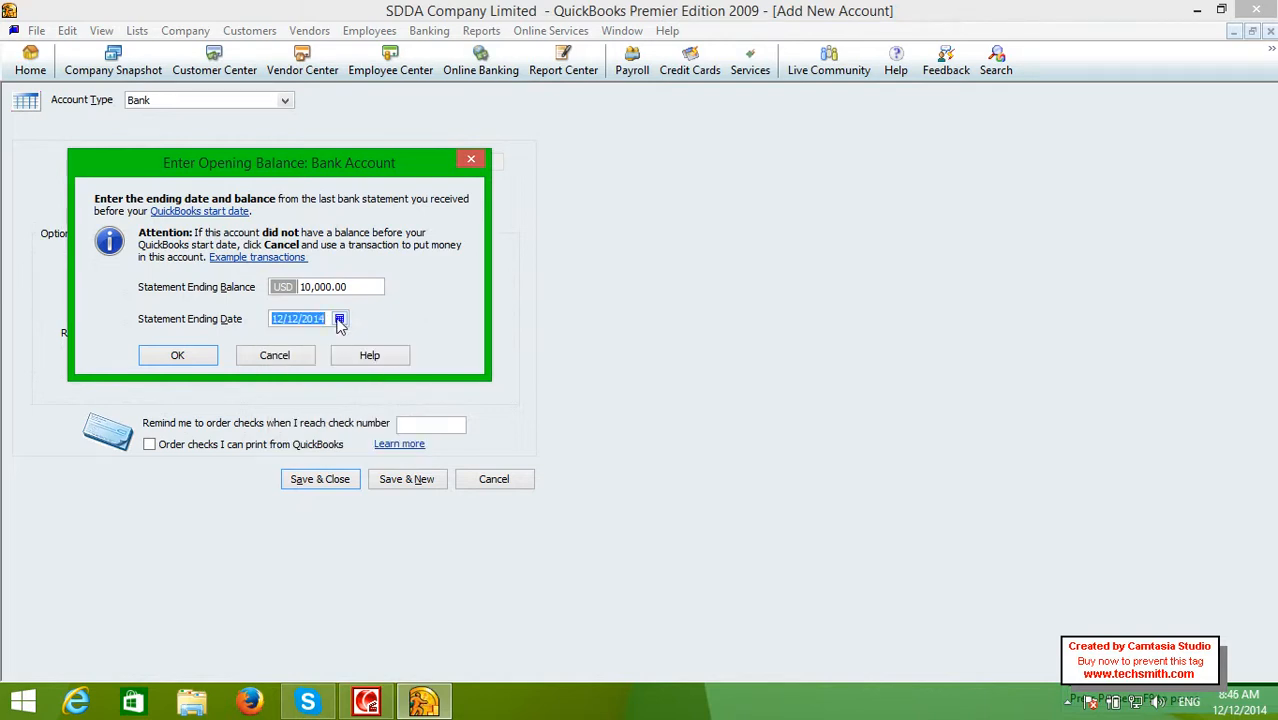
pyautogui.click(177, 357)
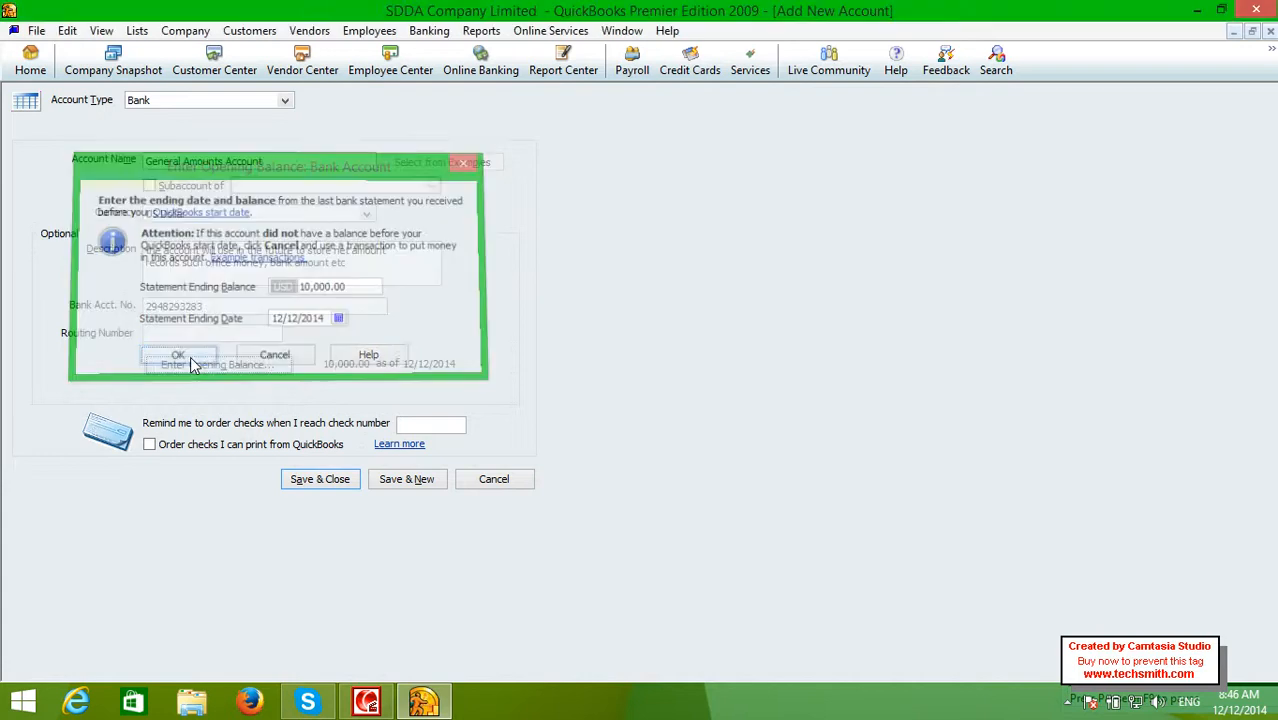
# Save General Amounts Account, suppress the multicurrency notice, and decline online services
pyautogui.click(304, 483)
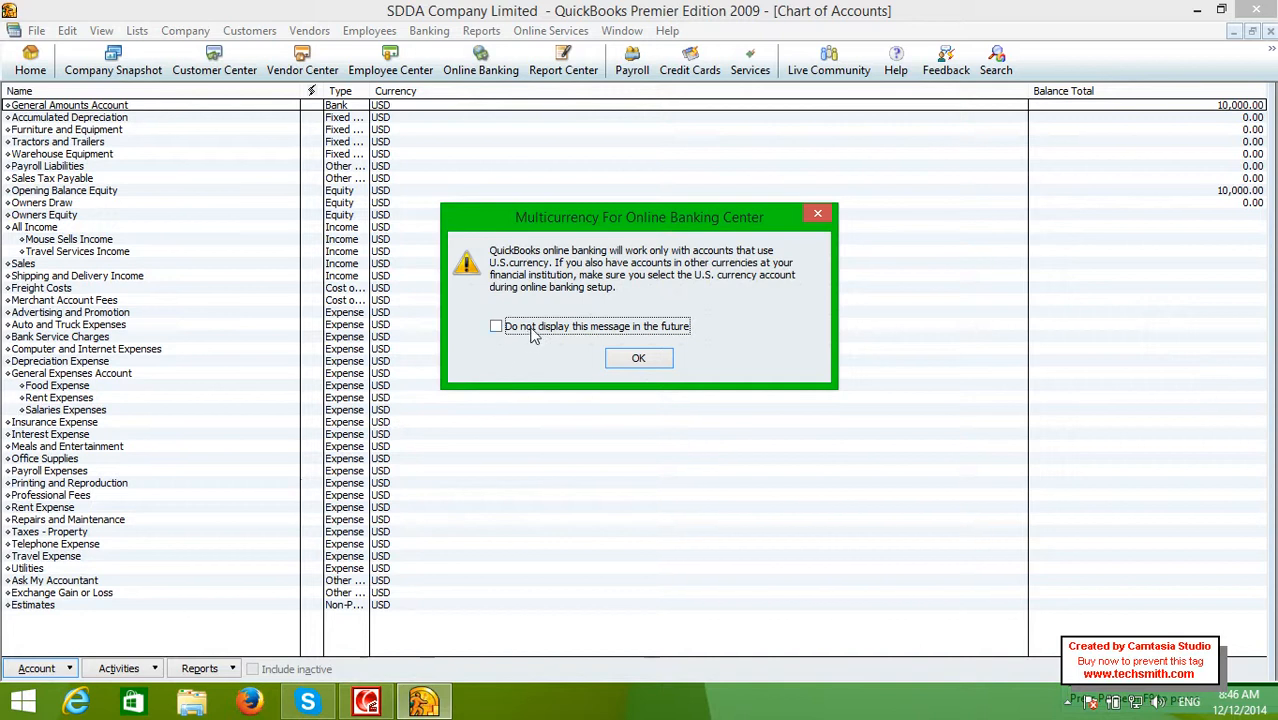
pyautogui.click(528, 329)
pyautogui.click(617, 363)
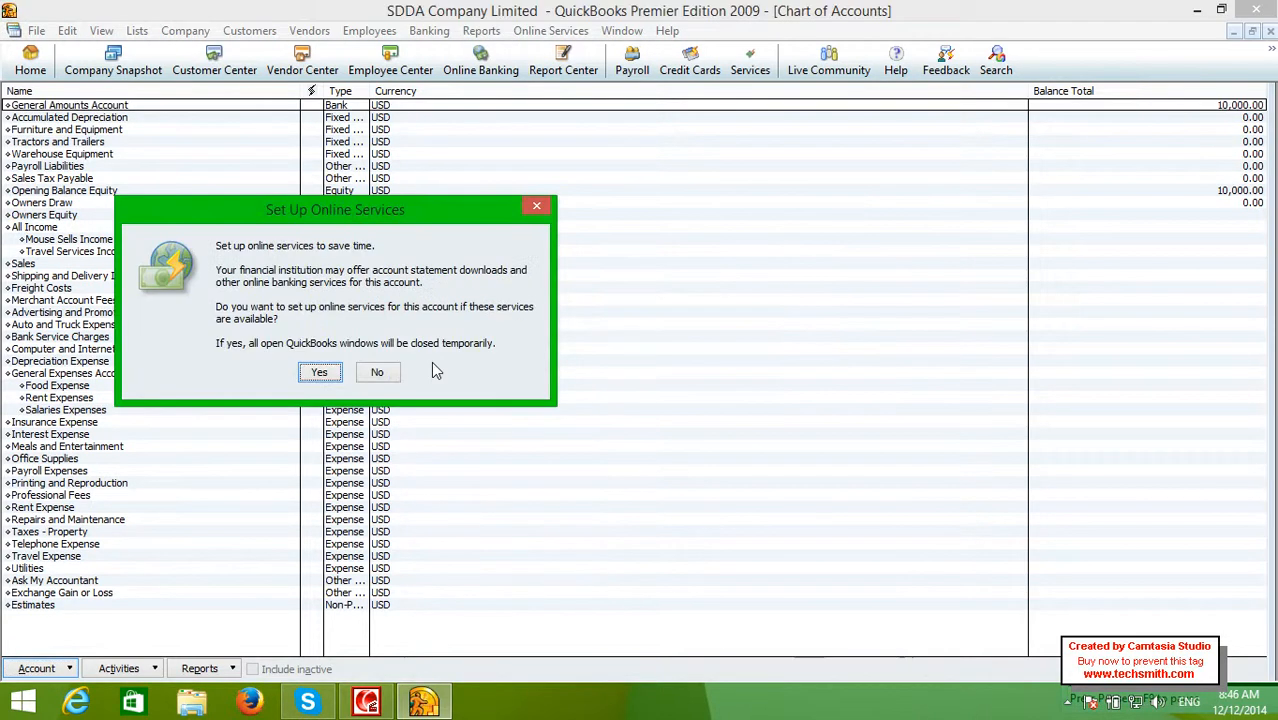
pyautogui.click(378, 372)
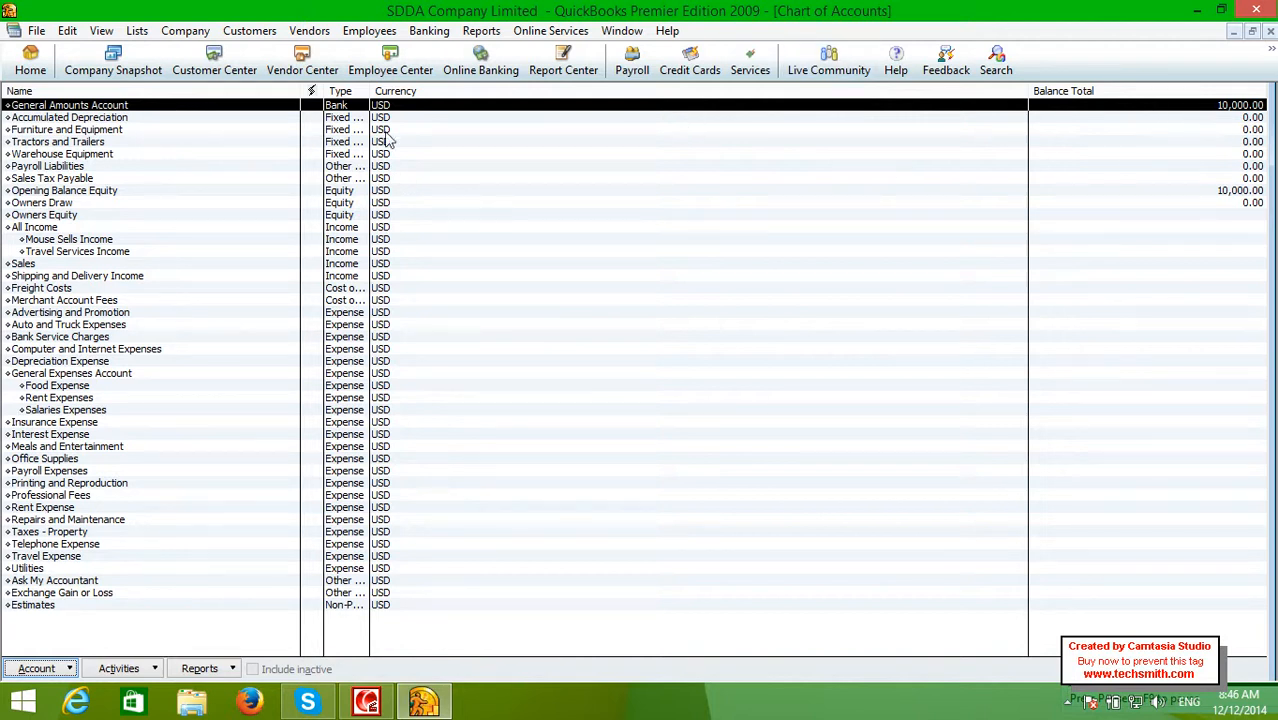
# Start another new Bank-type account from the Chart of Accounts
pyautogui.rightClick(284, 106)
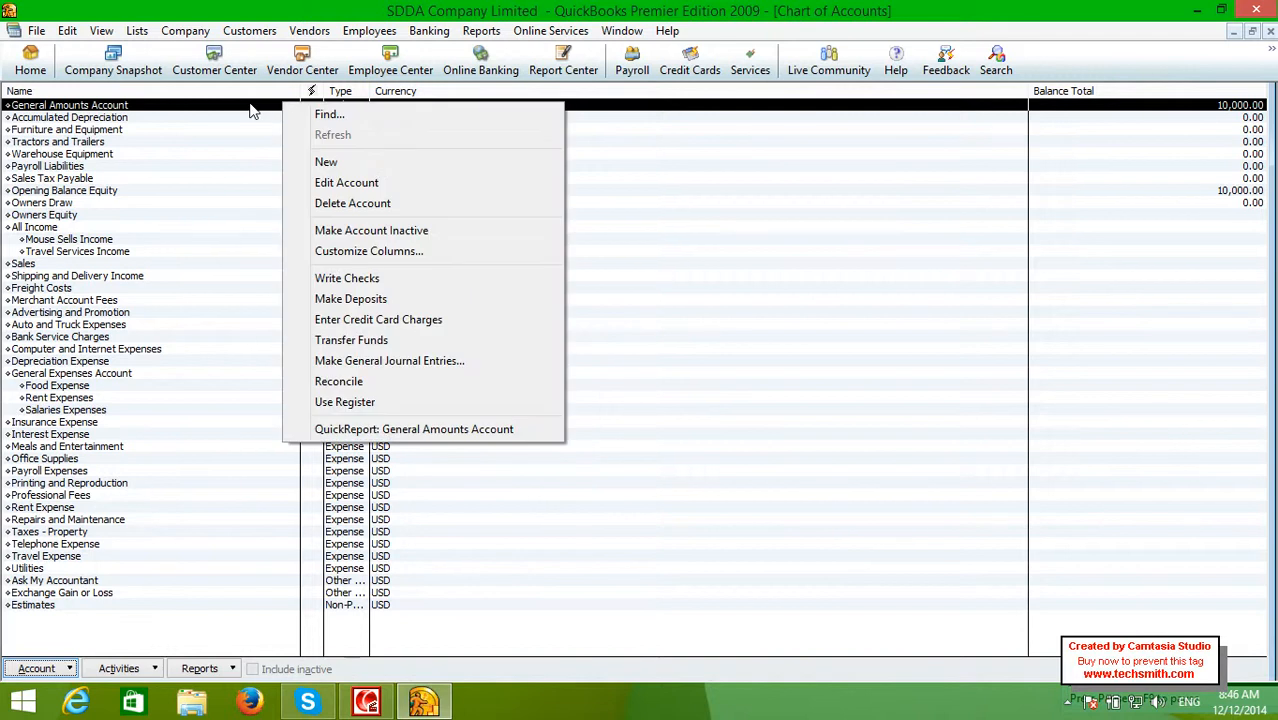
pyautogui.click(323, 162)
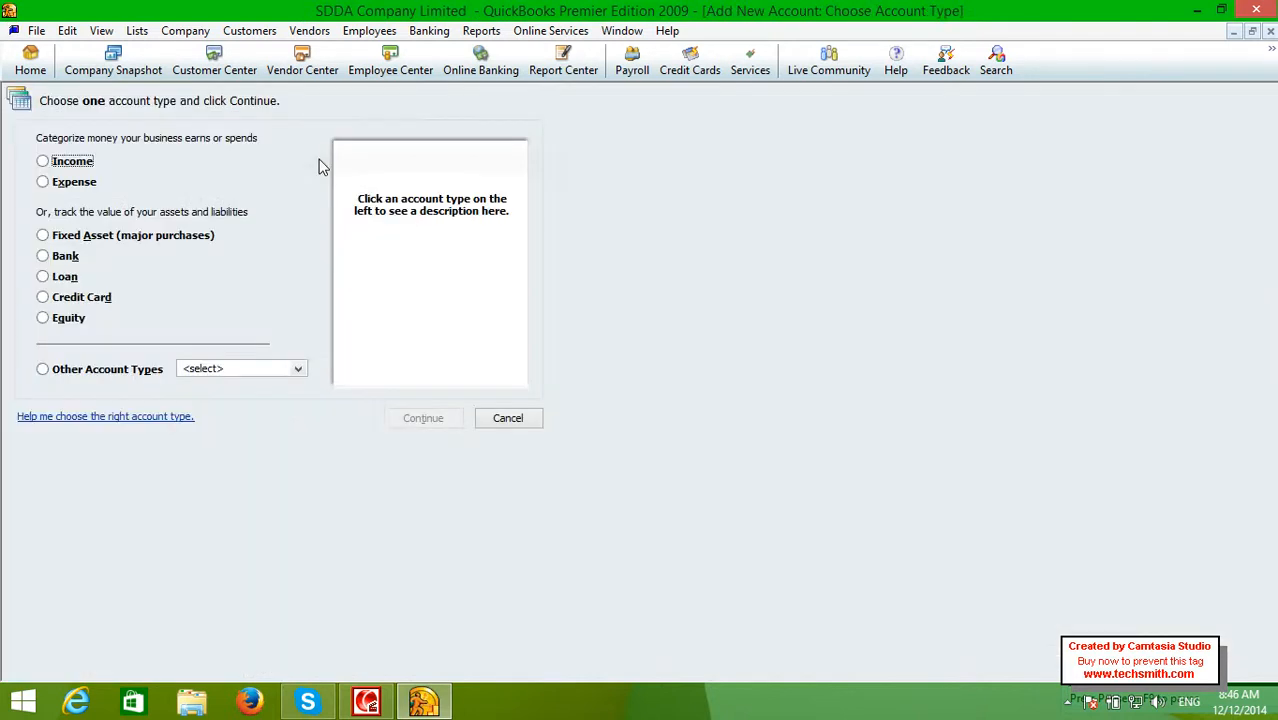
pyautogui.click(64, 258)
pyautogui.click(399, 418)
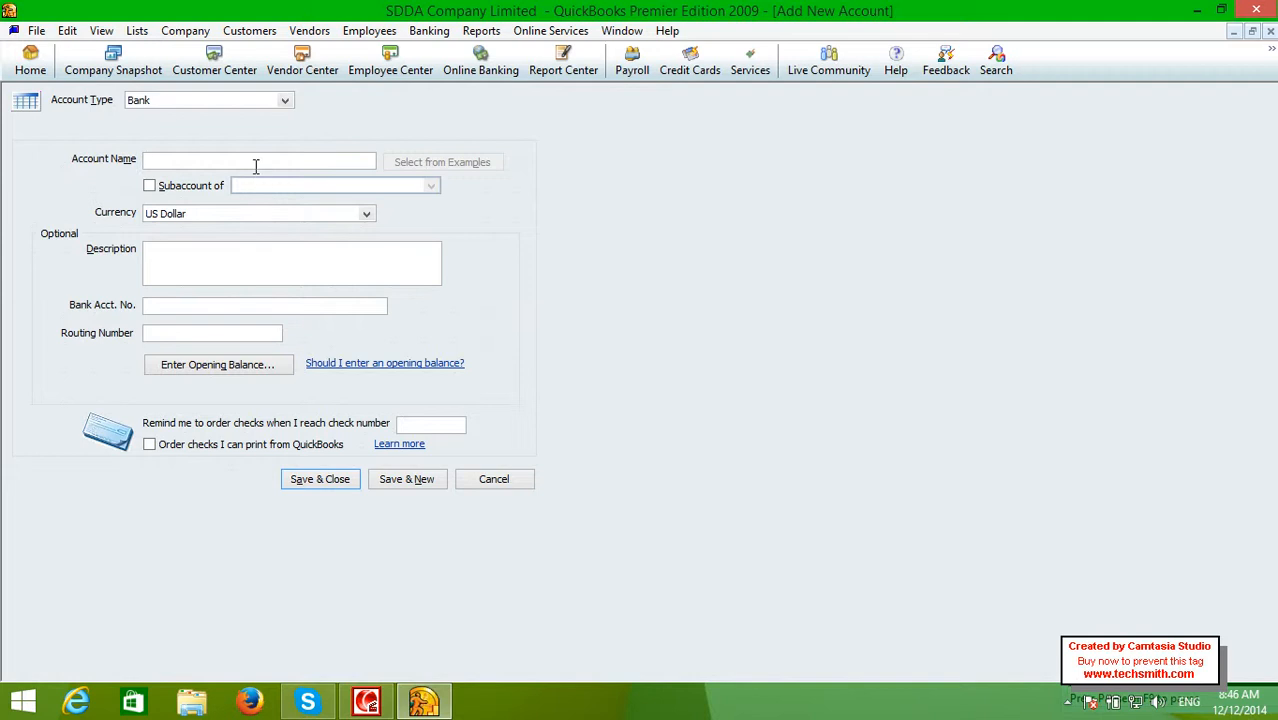
# Name it AIB as a subaccount of General Amounts Account and enter its bank account number
pyautogui.write('AIB')
pyautogui.press('Tab')
pyautogui.click(207, 186)
pyautogui.click(430, 186)
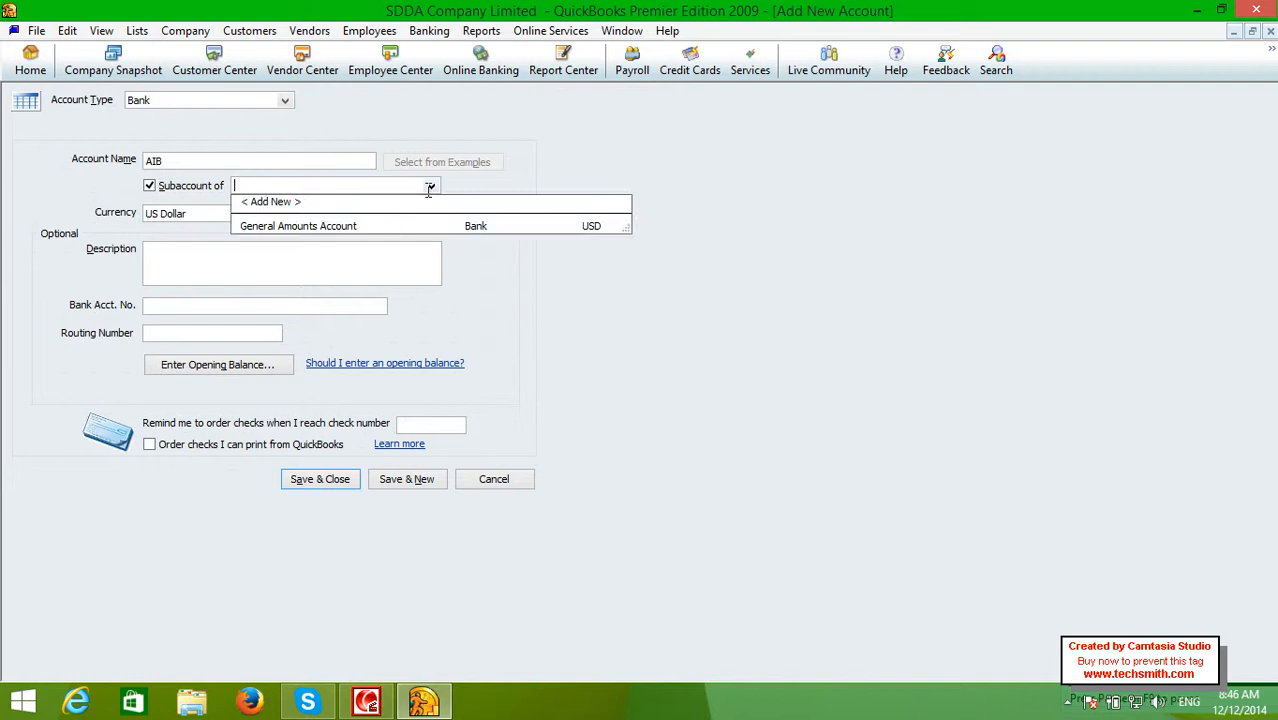
pyautogui.click(380, 229)
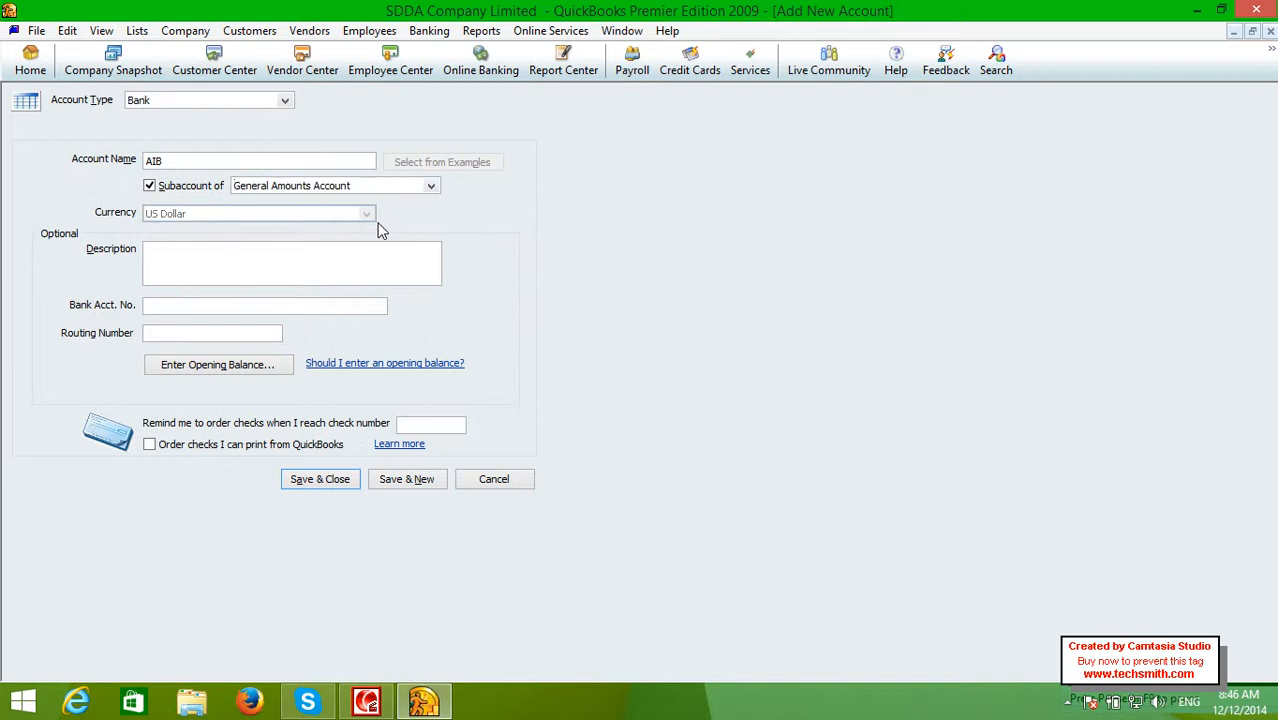
pyautogui.click(274, 248)
pyautogui.click(231, 307)
# Give AIB a 5000 opening balance as of 12/12/2014 and save it
pyautogui.click(170, 366)
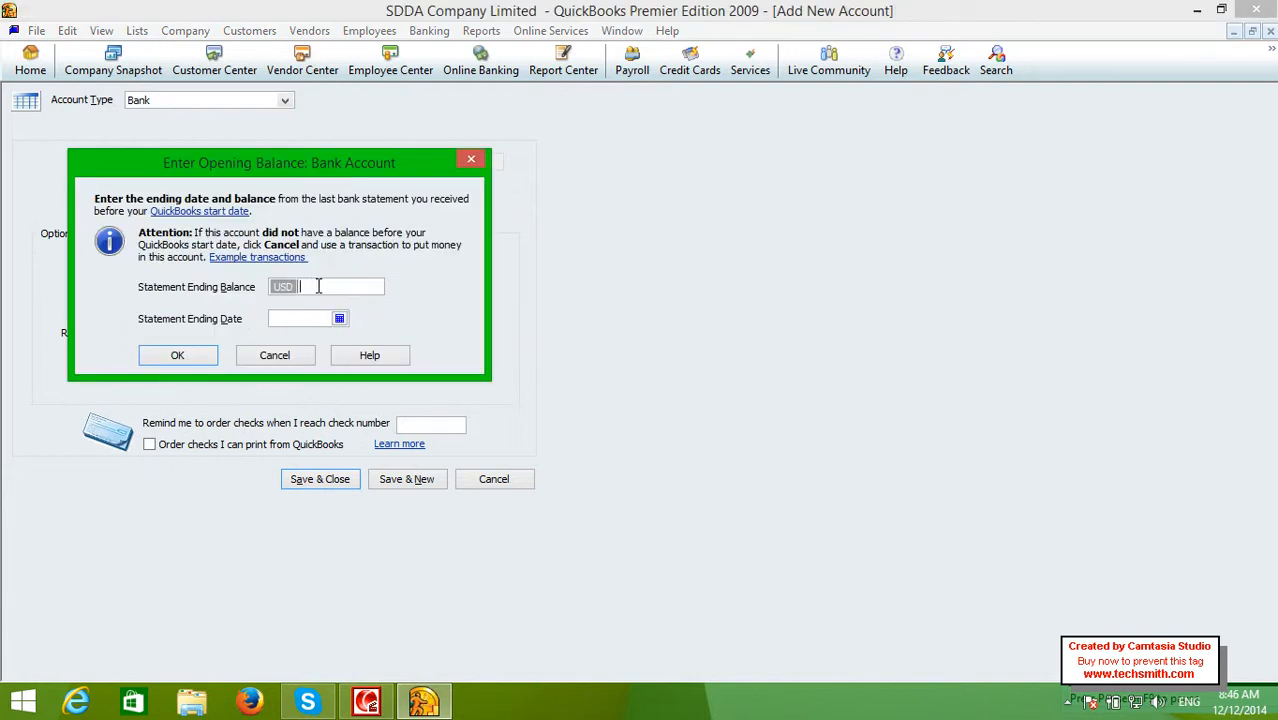
pyautogui.write('5000')
pyautogui.click(339, 318)
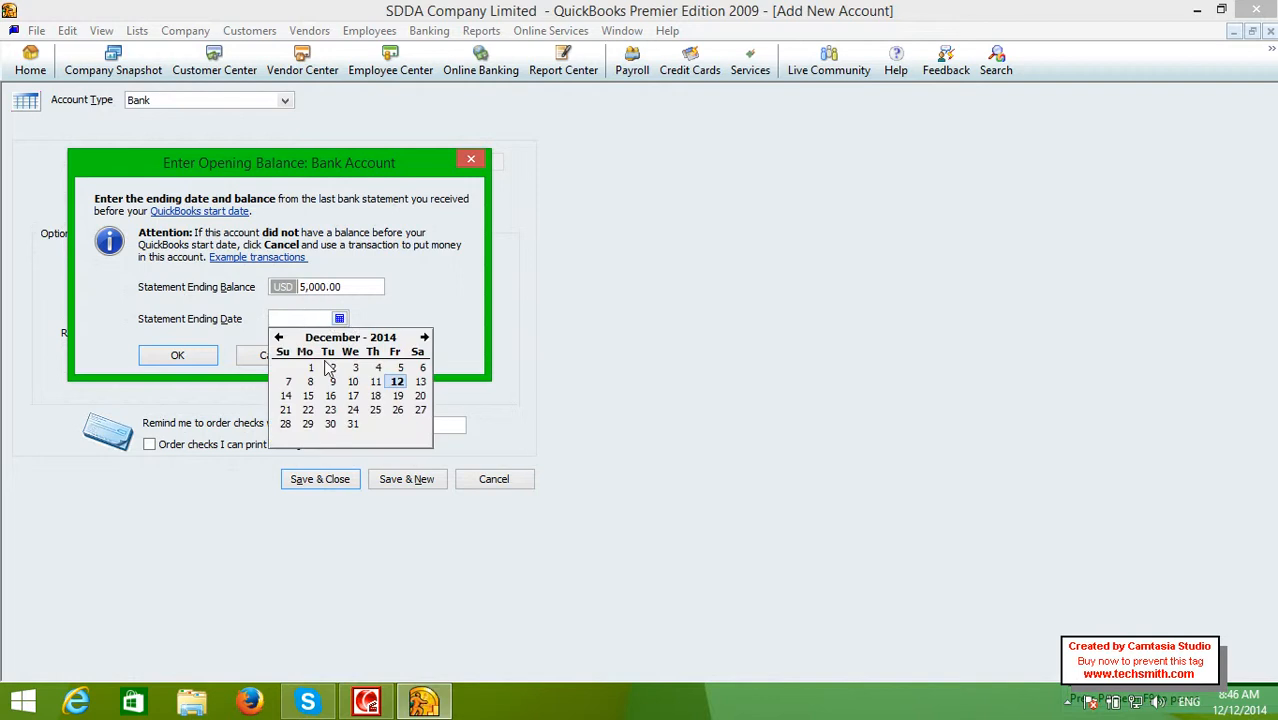
pyautogui.click(397, 381)
pyautogui.click(170, 355)
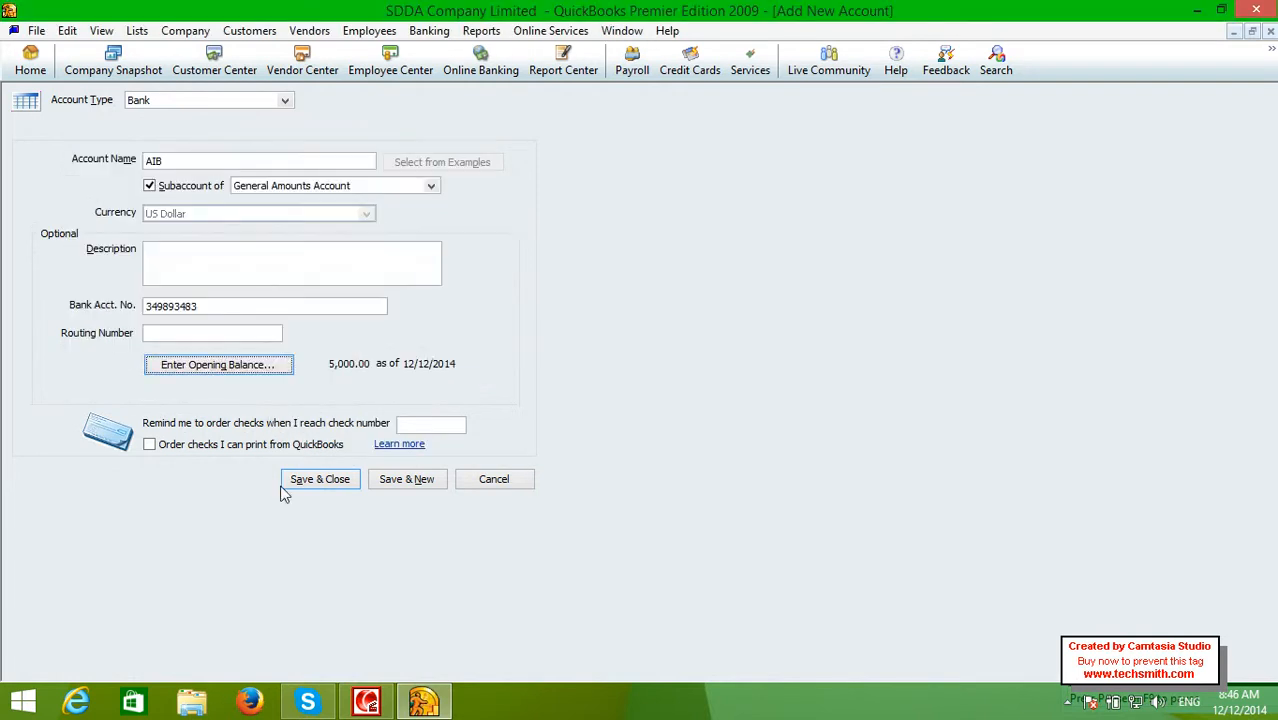
pyautogui.click(298, 483)
# Decline online services for AIB and review the General Amounts Account and AIB rows
pyautogui.click(384, 373)
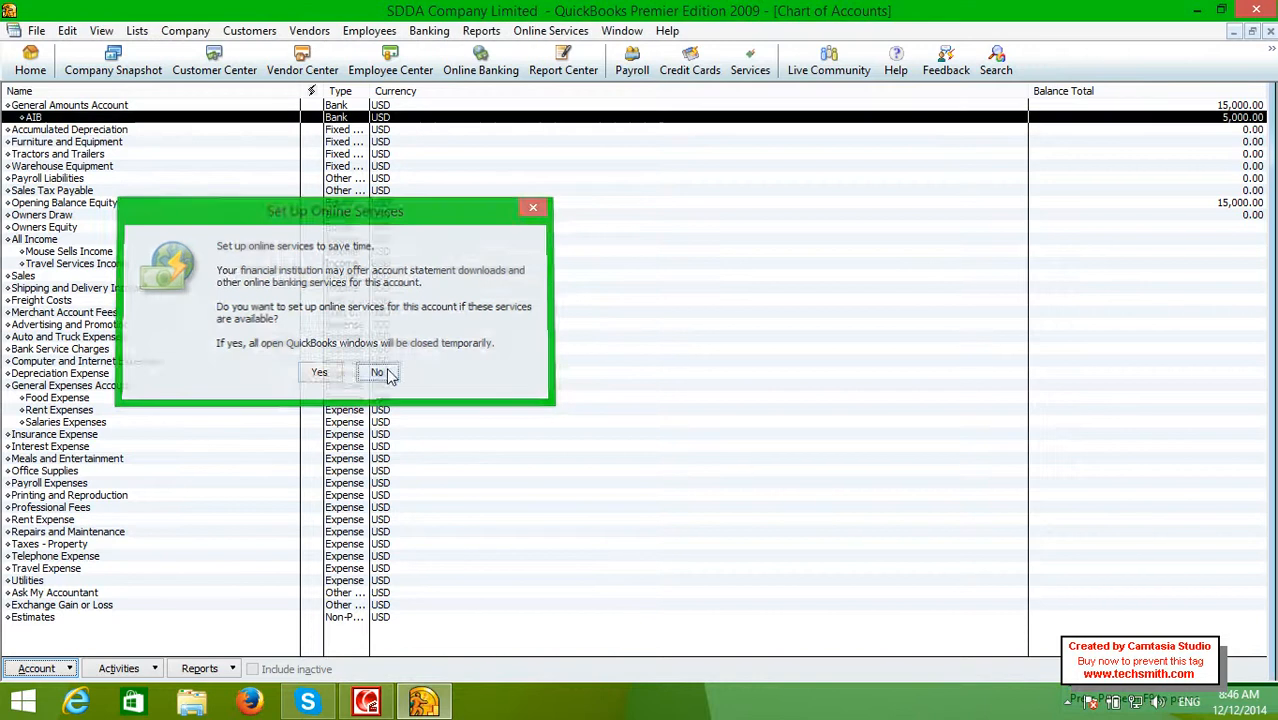
pyautogui.press('Up')
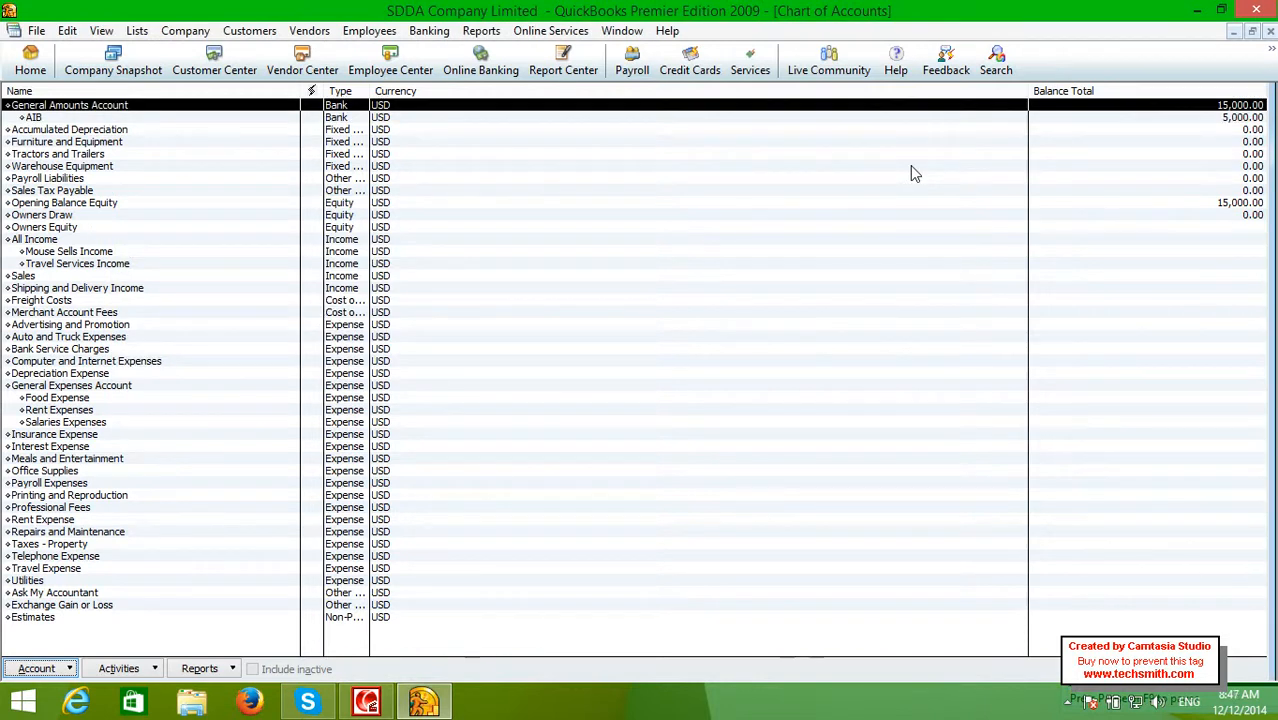
pyautogui.press('Down')
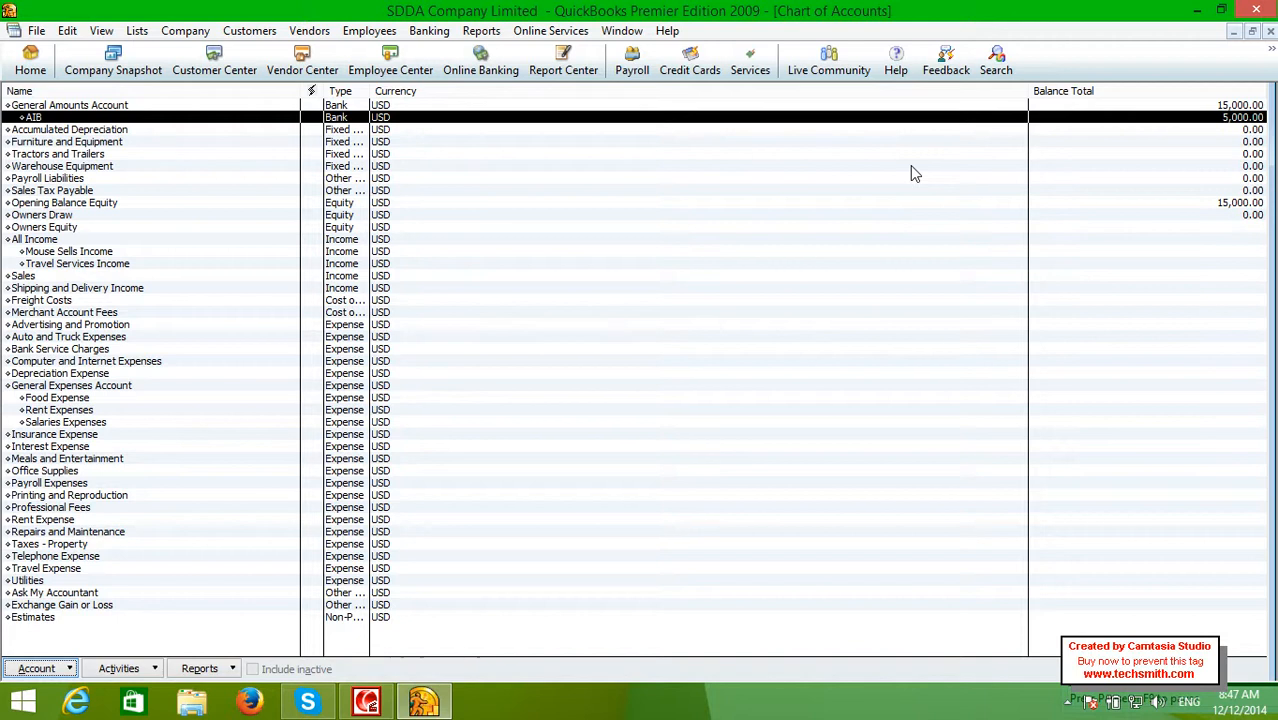
pyautogui.press('Up')
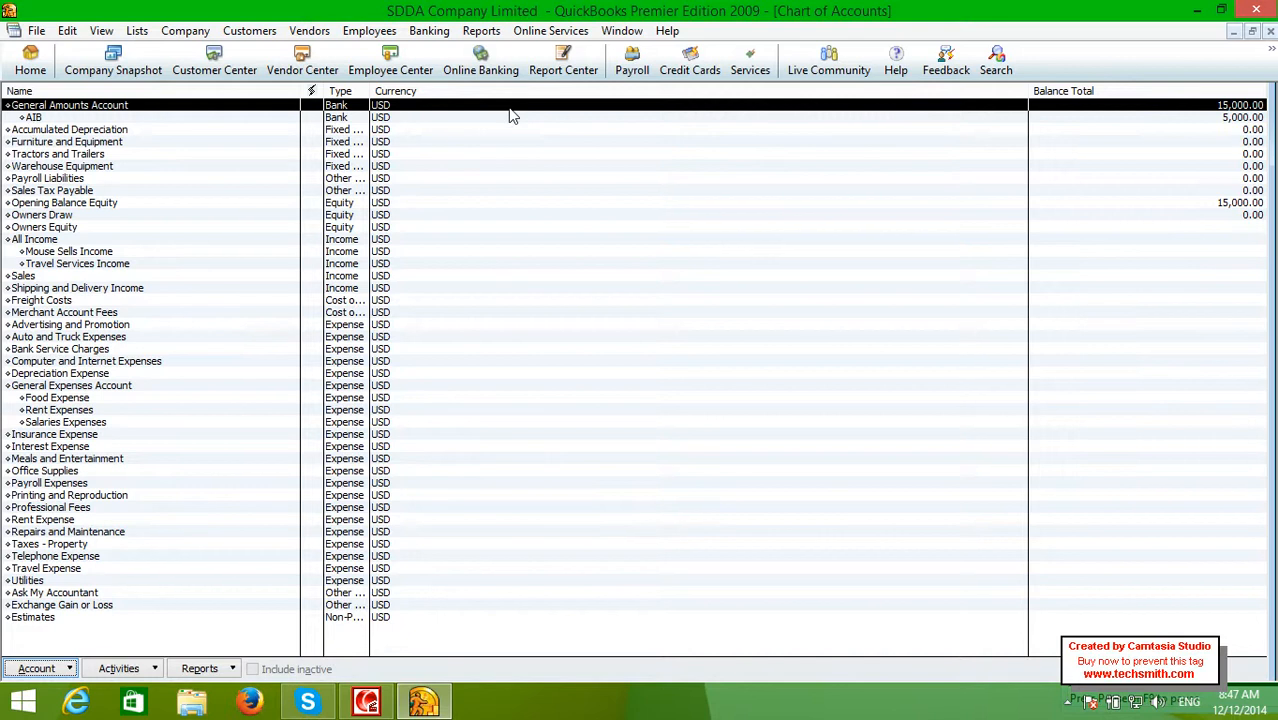
pyautogui.press('Down')
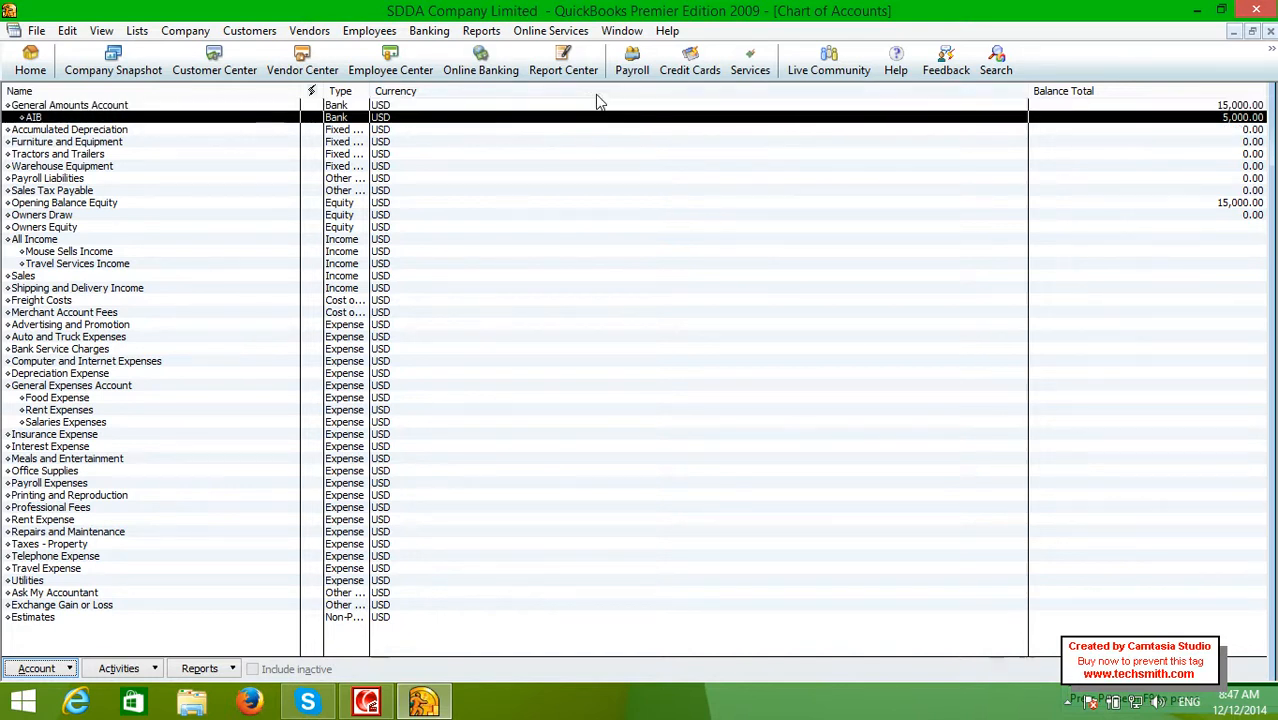
pyautogui.press('Down')
pyautogui.press('Down')
pyautogui.press('Down')
pyautogui.press('Down')
pyautogui.press('Down')
pyautogui.press('Down')
pyautogui.press('Down')
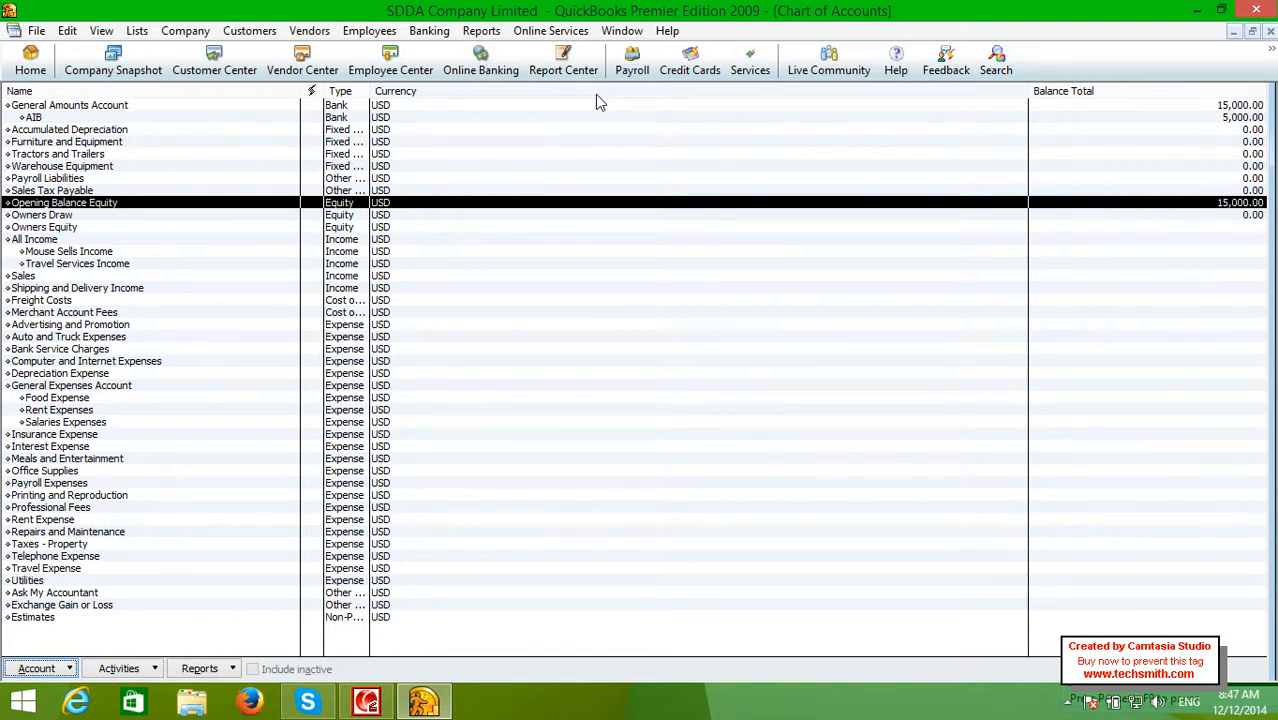
# Start a new Bank-type account from the AIB row in the Chart of Accounts
pyautogui.click(596, 105)
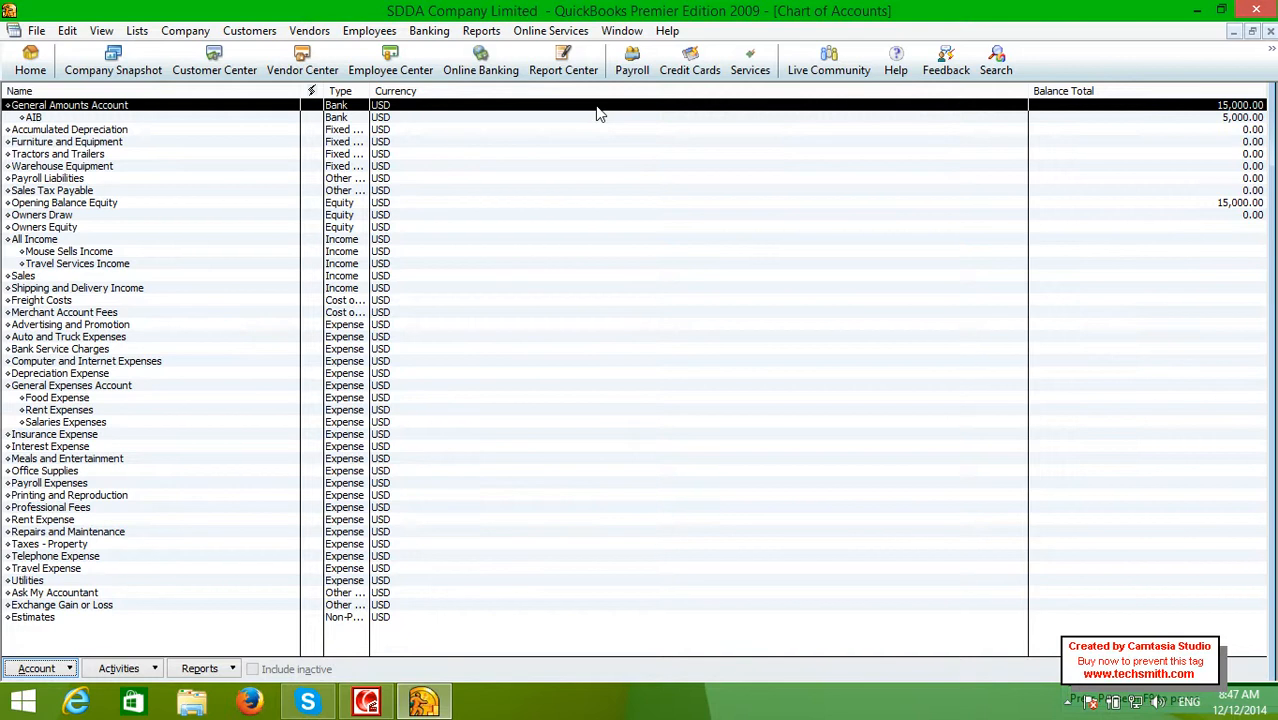
pyautogui.rightClick(567, 120)
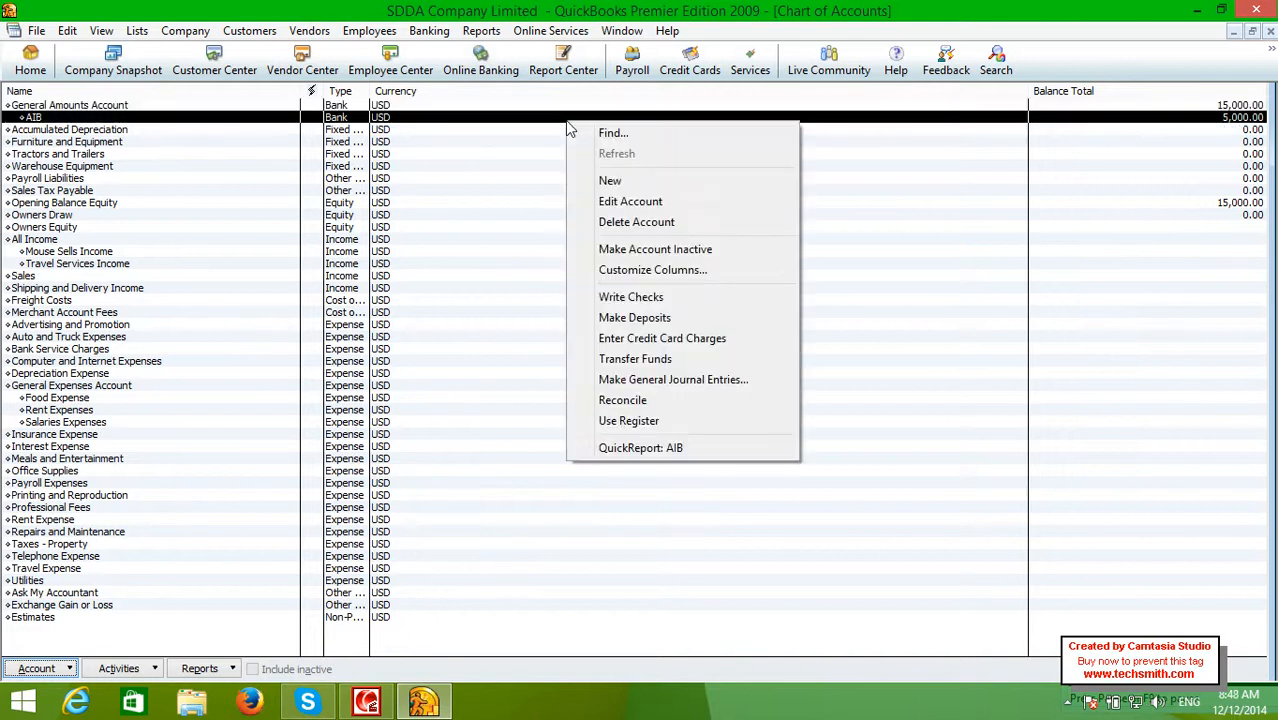
pyautogui.click(592, 183)
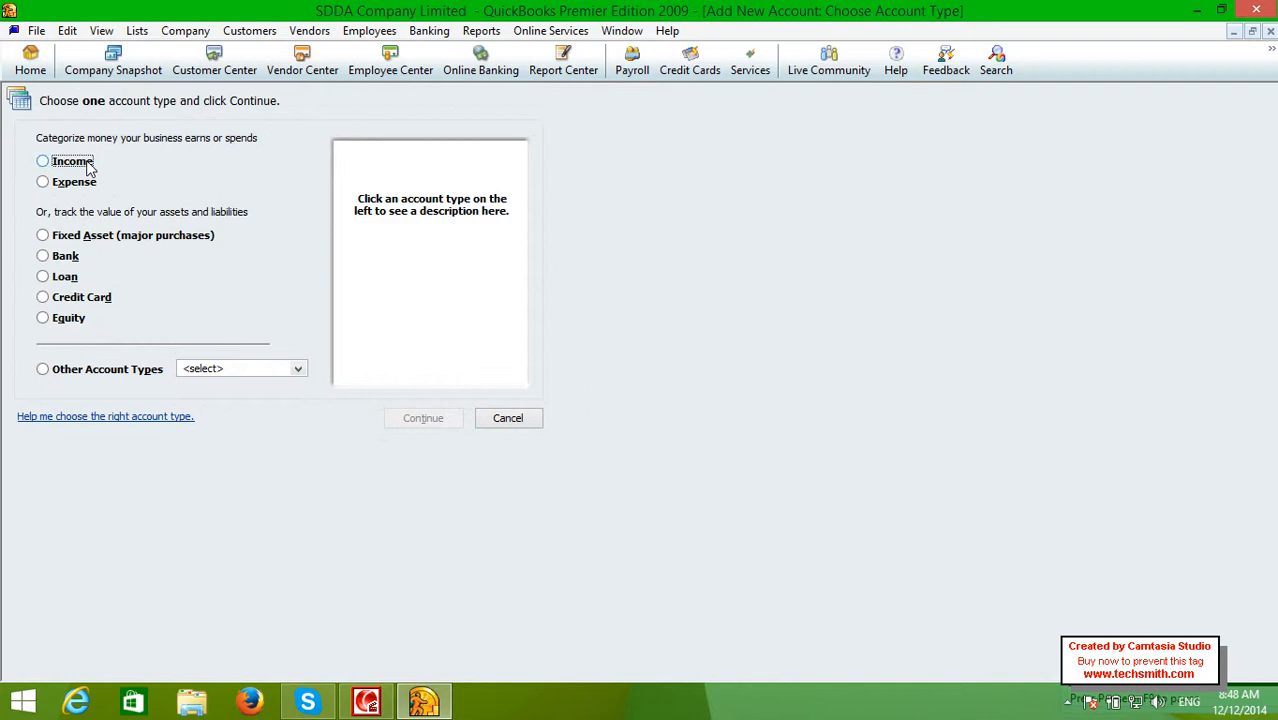
pyautogui.click(64, 257)
pyautogui.click(428, 420)
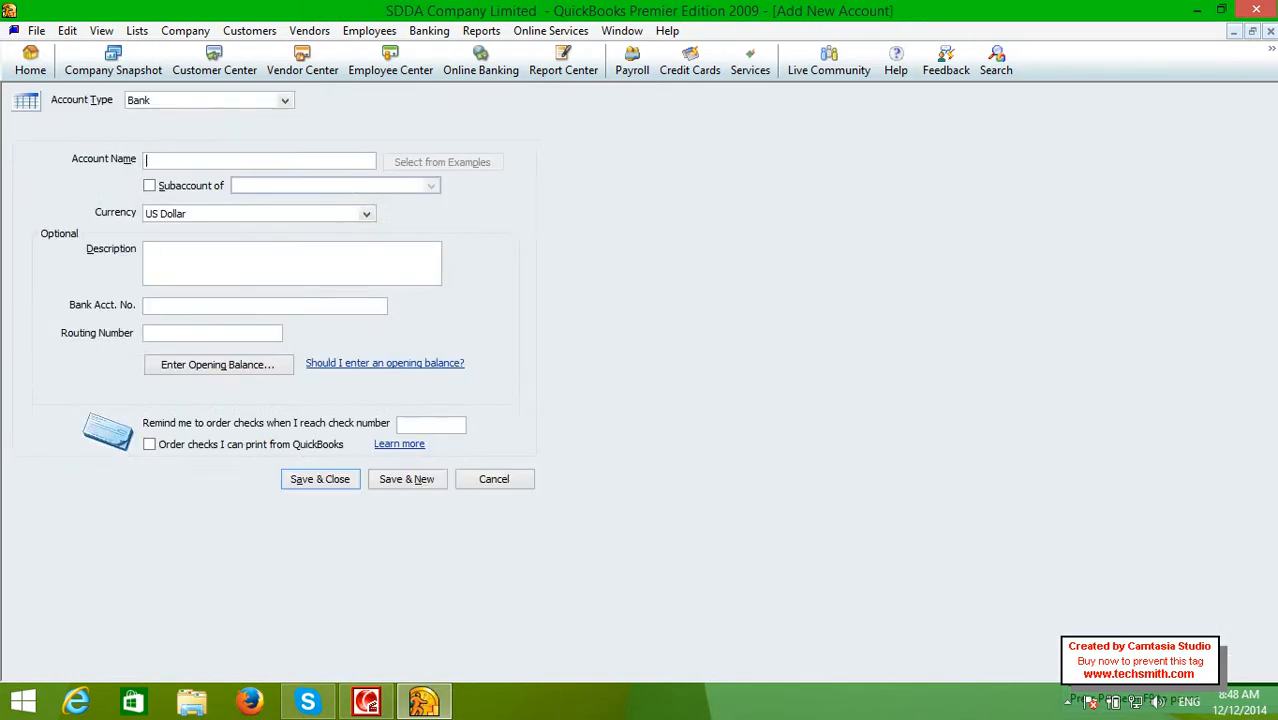
# Name it Office Amount as a subaccount of General Amounts Account and enter its bank account number
pyautogui.write('Office Amount')
pyautogui.press('Tab')
pyautogui.click(191, 189)
pyautogui.click(431, 186)
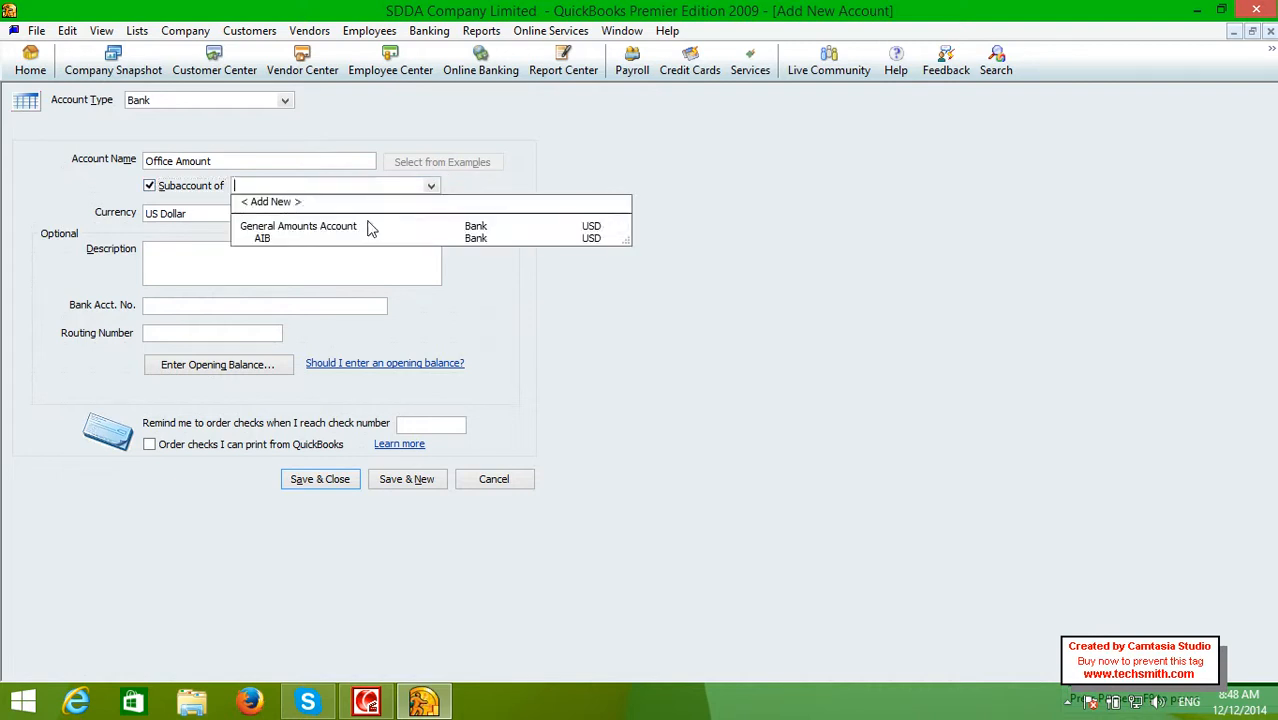
pyautogui.click(369, 228)
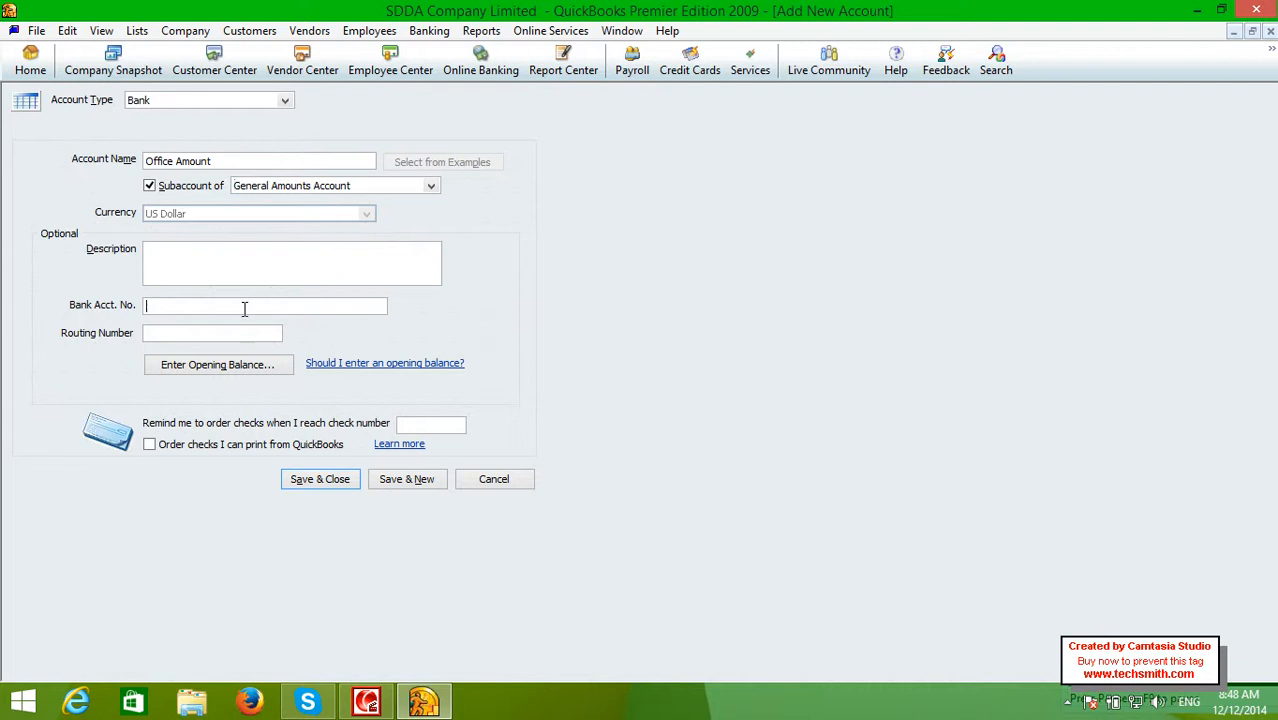
pyautogui.write('OFS0001')
pyautogui.press('Tab')
pyautogui.click(228, 366)
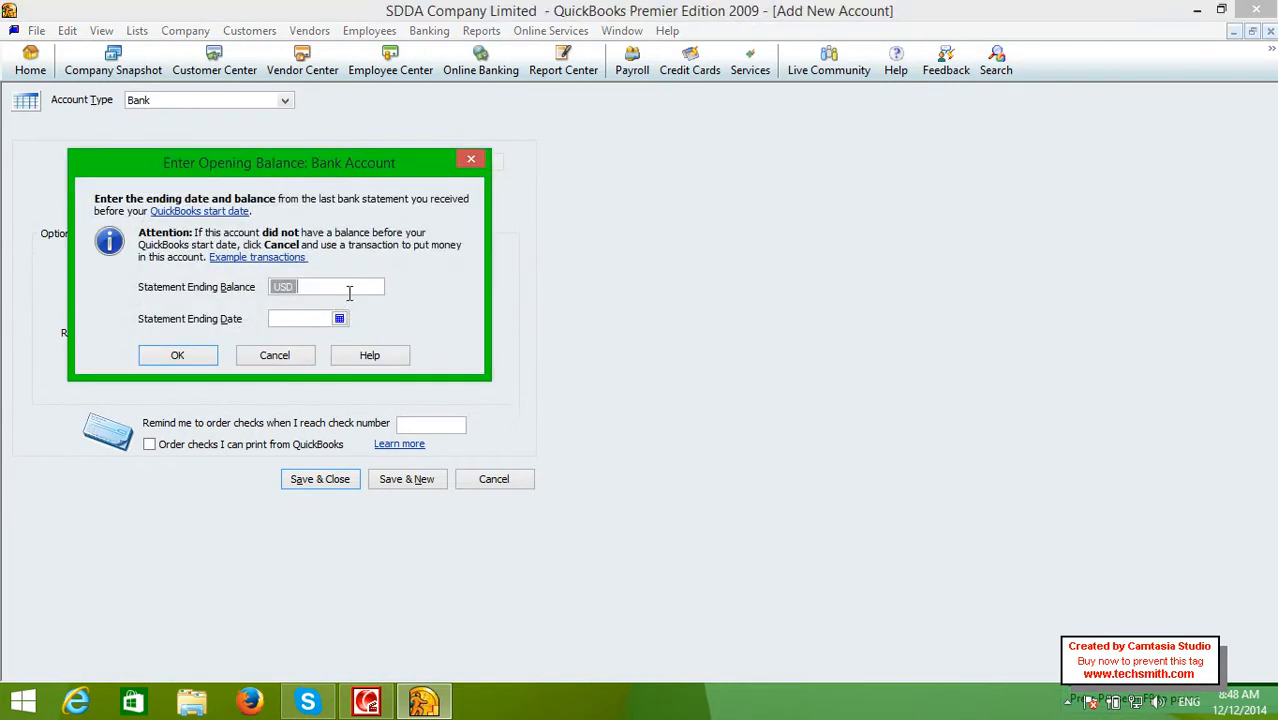
# Give Office Amount a 5000 opening balance dated 12/12/2014 and save it
pyautogui.write('5000')
pyautogui.click(339, 320)
pyautogui.click(397, 385)
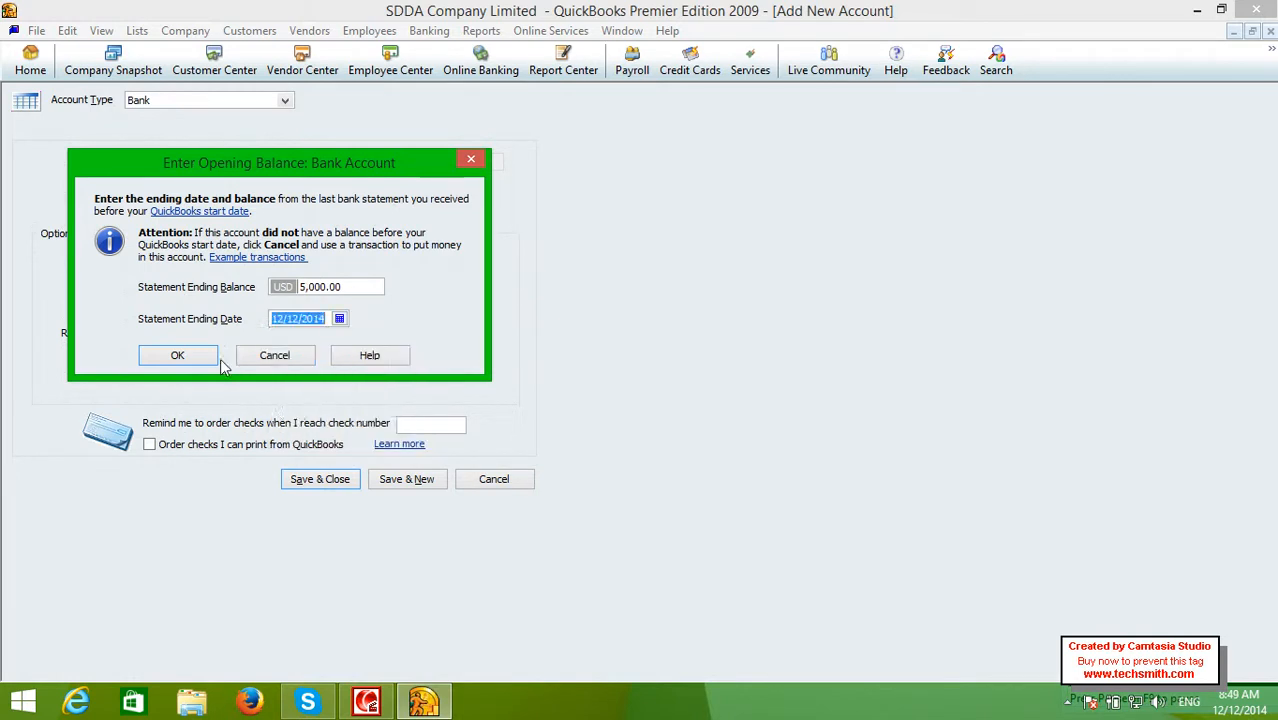
pyautogui.click(215, 357)
pyautogui.click(307, 481)
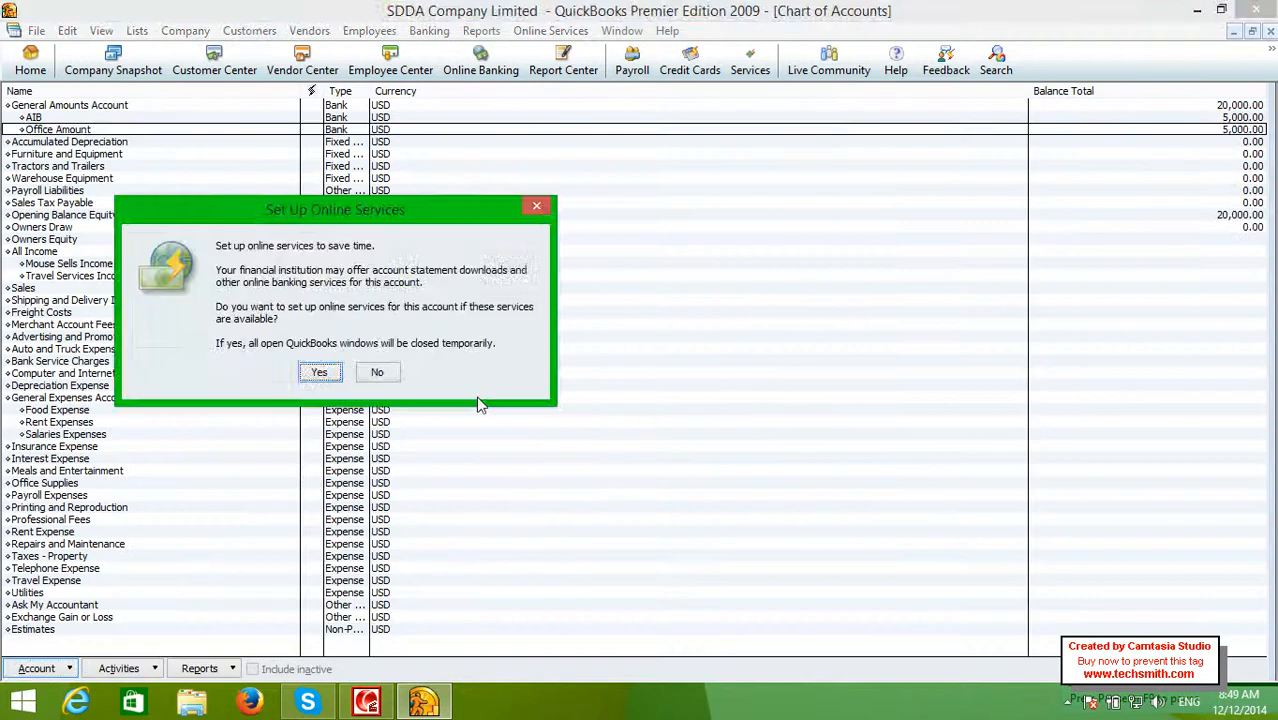
# Decline online services, then compare balances of General Amounts Account, AIB and Office Amount
pyautogui.click(375, 369)
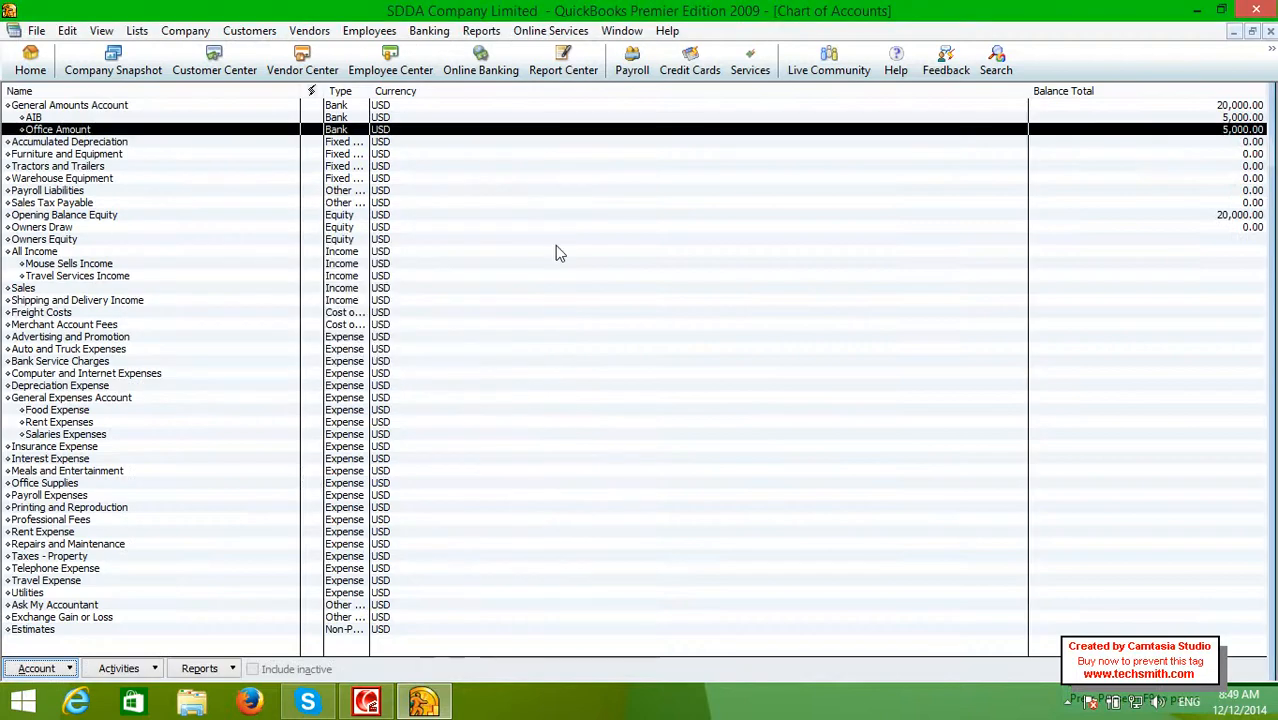
pyautogui.press('Up')
pyautogui.press('Down')
pyautogui.press('Up')
pyautogui.press('Up')
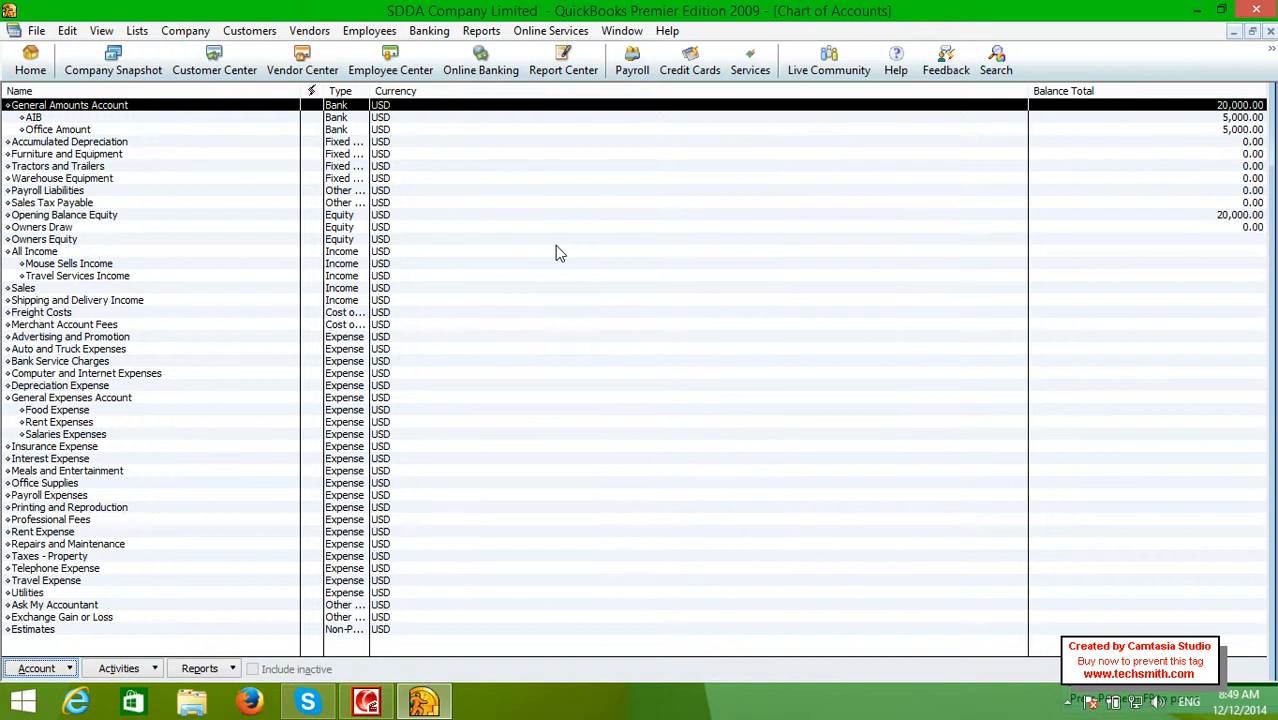
pyautogui.press('Down')
pyautogui.press('Down')
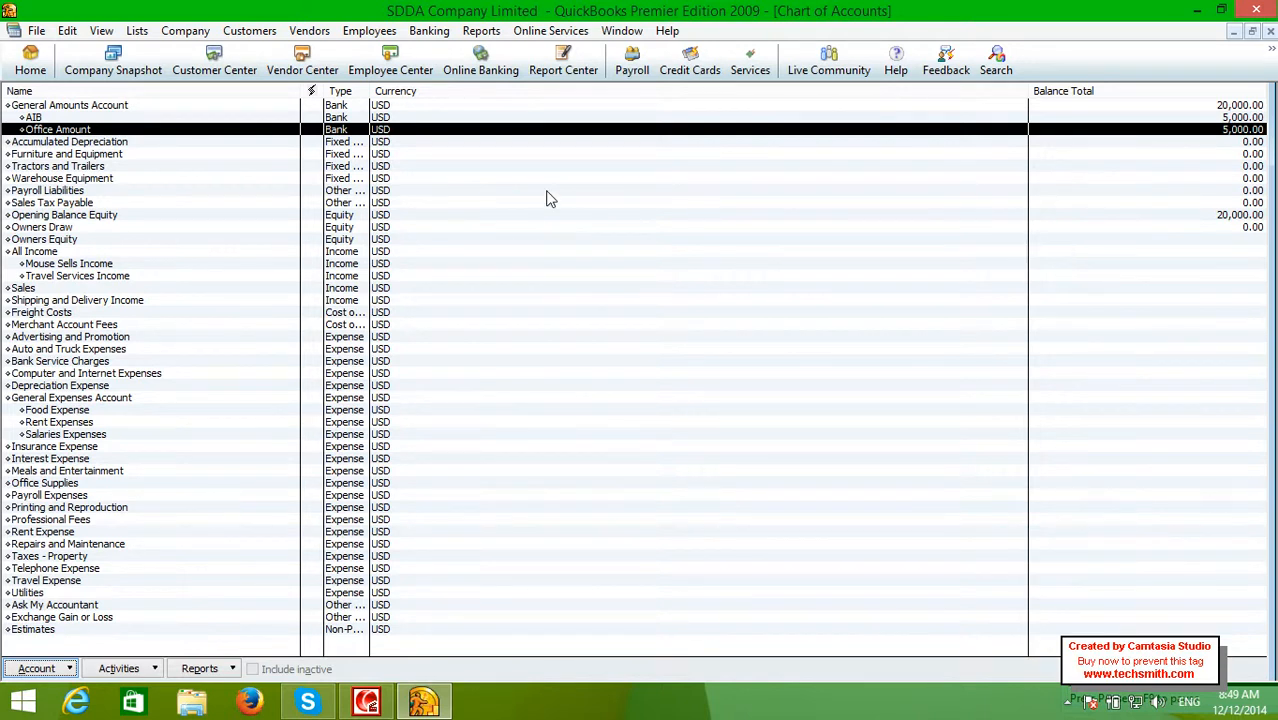
pyautogui.press('Up')
pyautogui.press('Up')
pyautogui.press('Down')
pyautogui.press('Up')
pyautogui.press('Down')
pyautogui.press('Down')
pyautogui.press('Up')
pyautogui.press('Up')
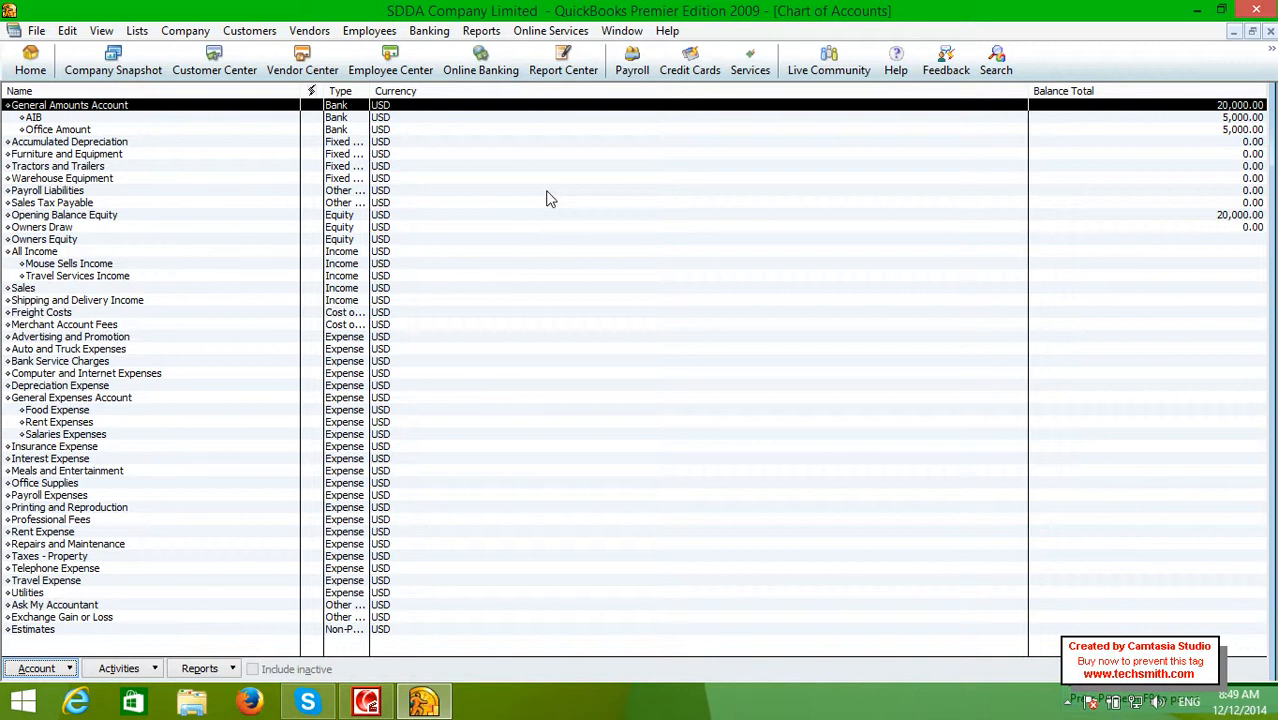
# Open Make General Journal Entries and turn off the journal numbering notice
pyautogui.click(177, 36)
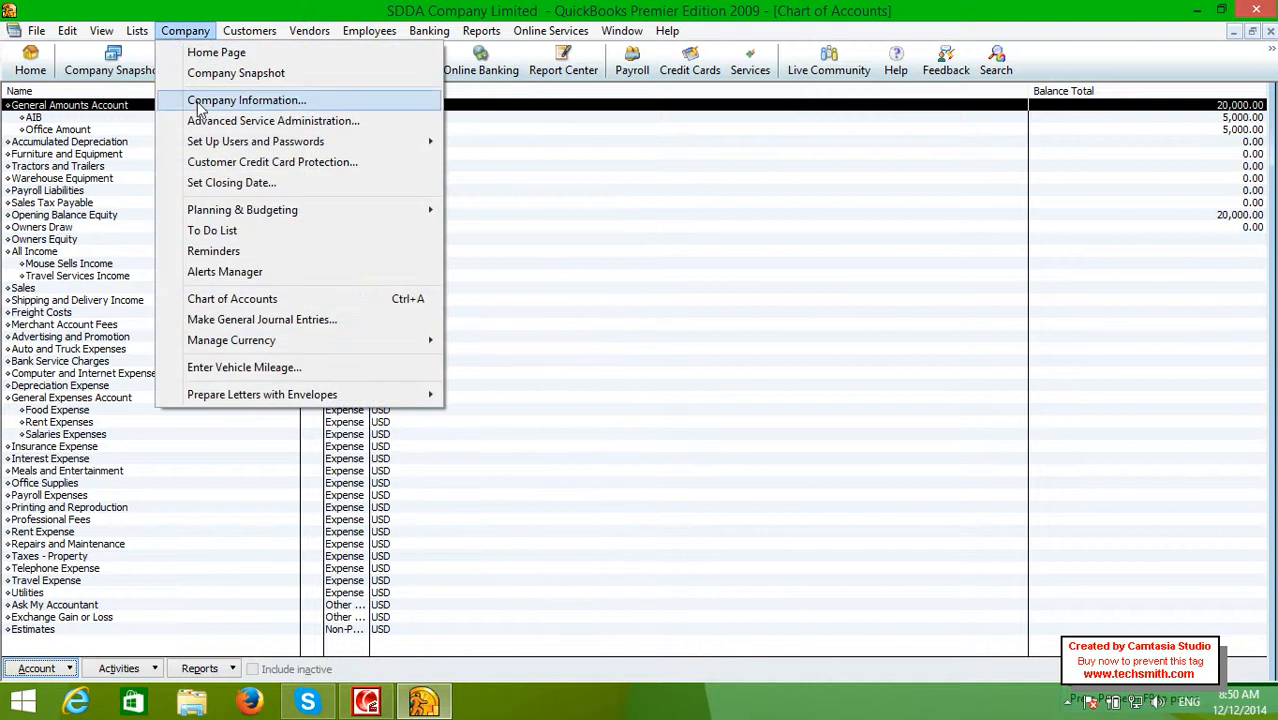
pyautogui.click(212, 322)
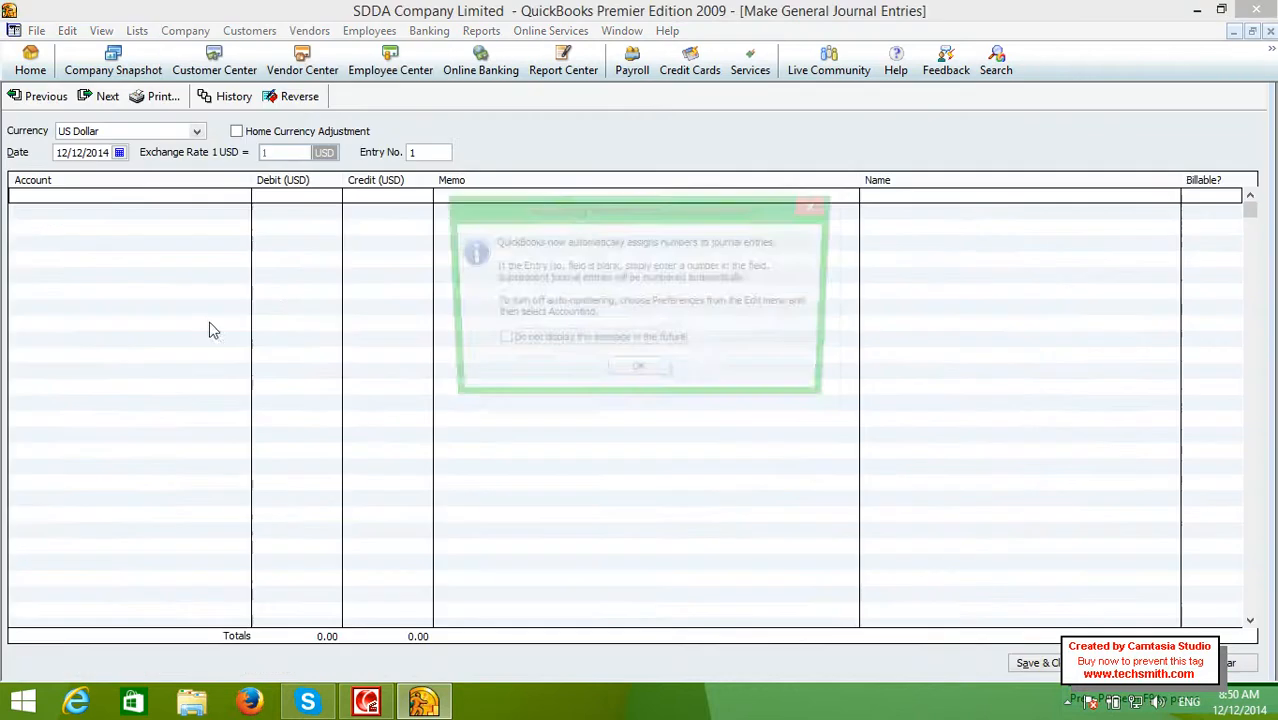
pyautogui.click(538, 346)
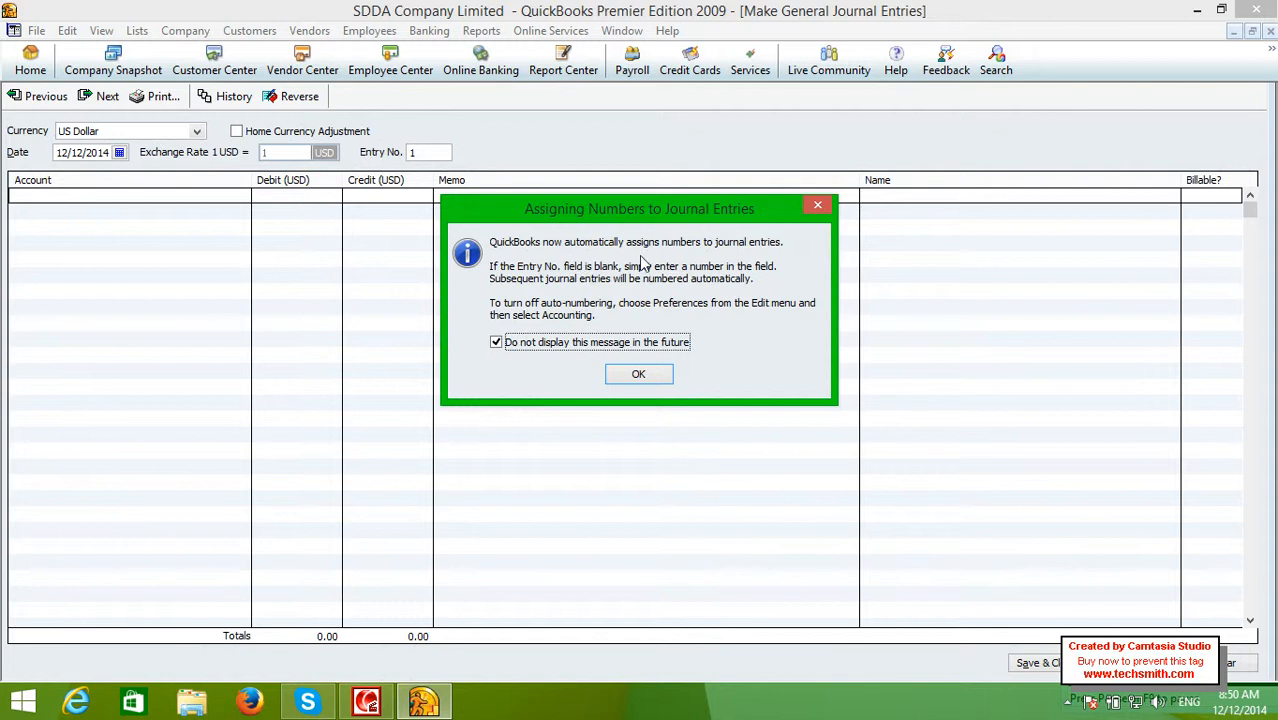
pyautogui.click(638, 372)
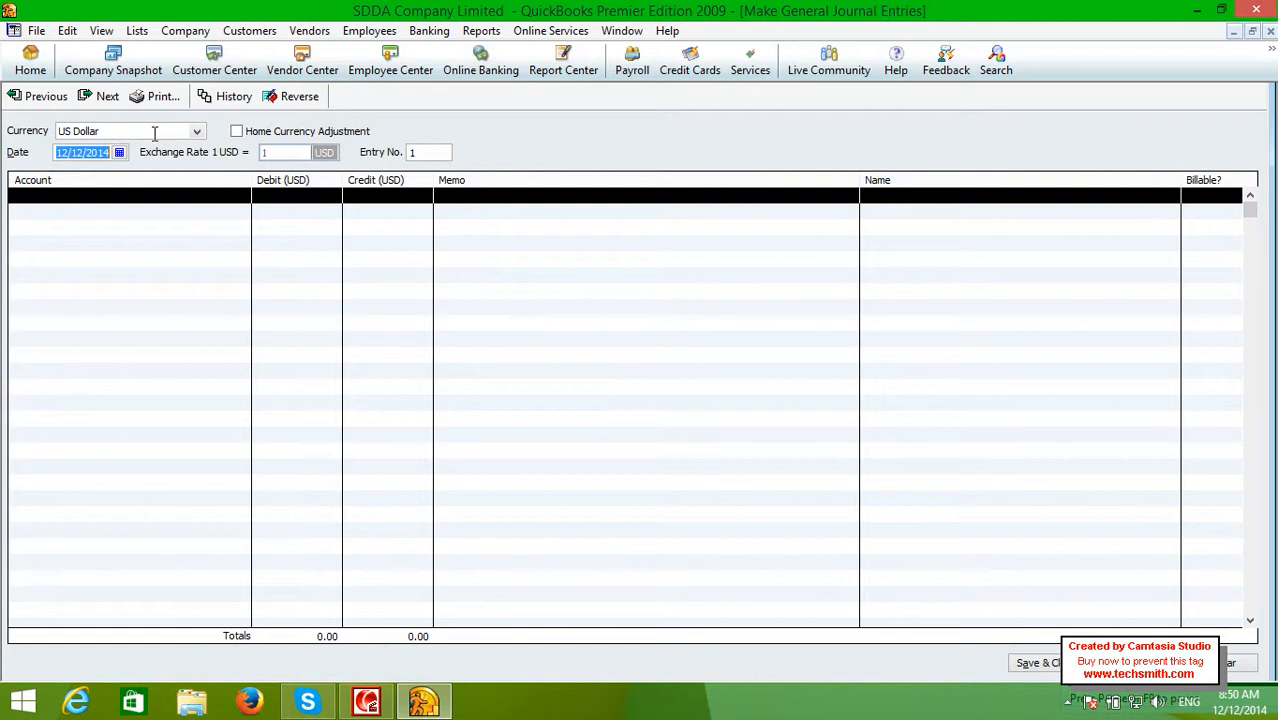
# Keep US Dollar as the currency and date the entry 12/12/2014
pyautogui.click(195, 127)
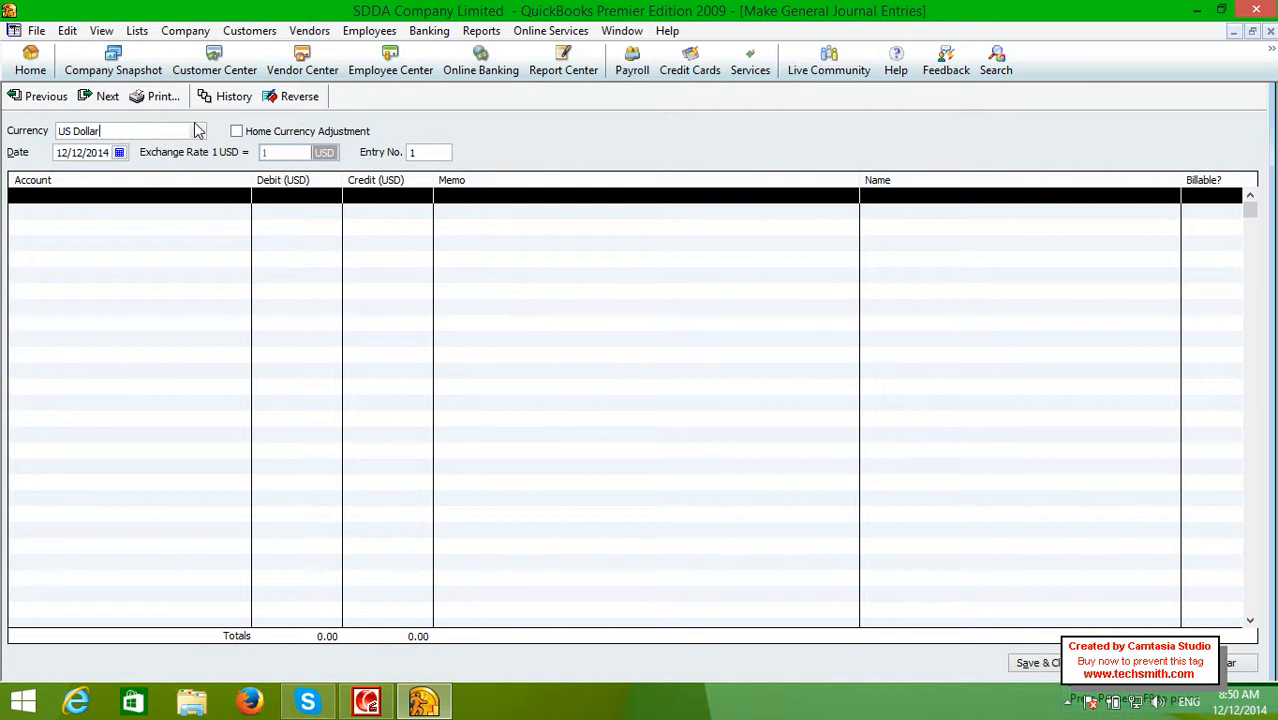
pyautogui.click(197, 131)
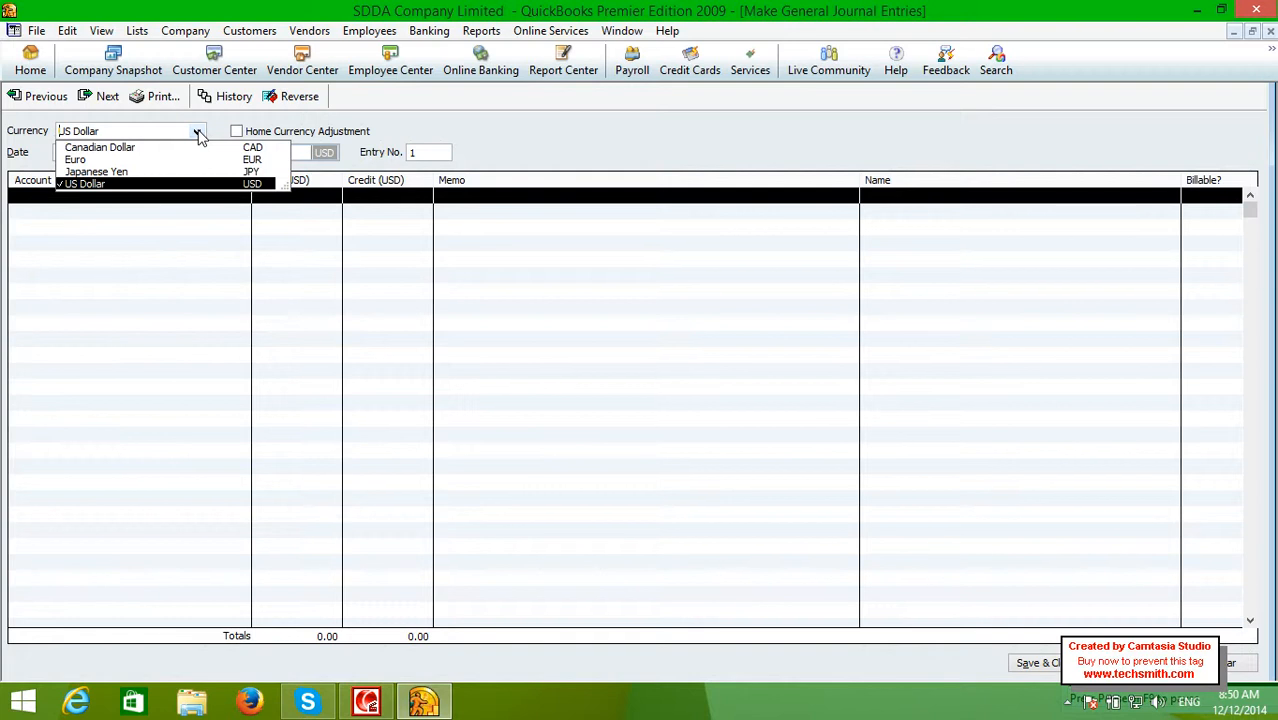
pyautogui.click(199, 134)
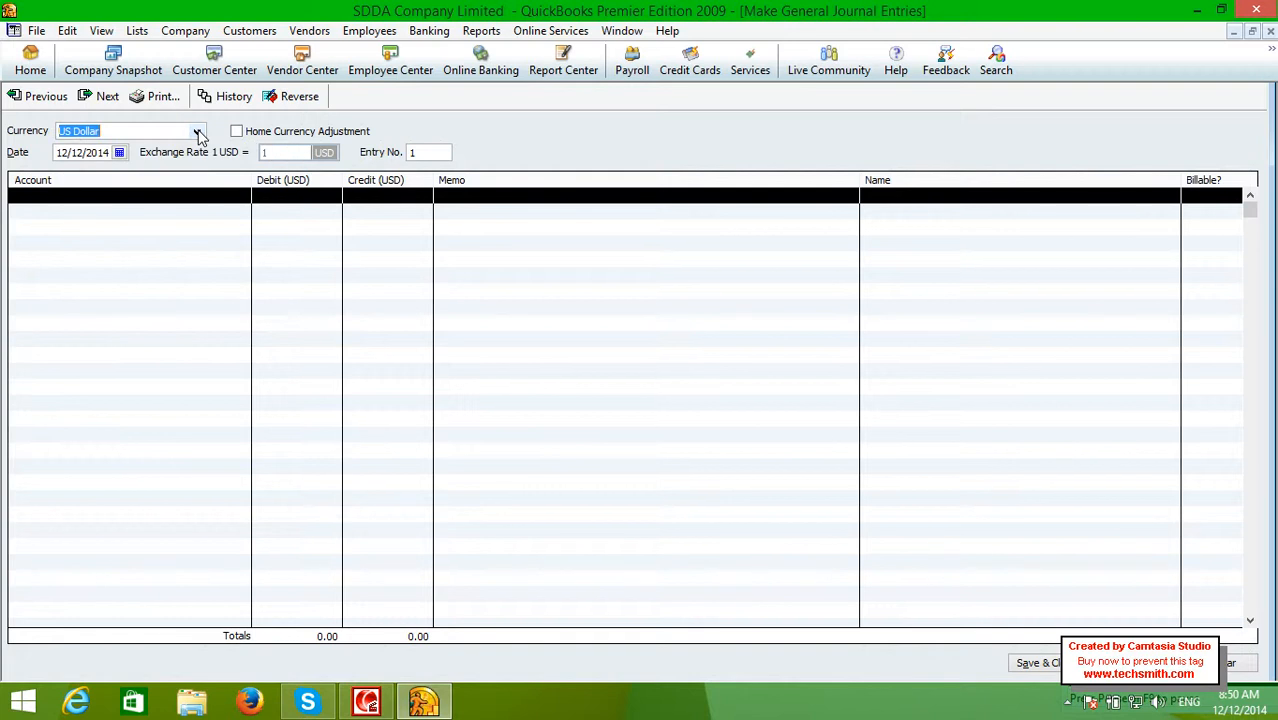
pyautogui.click(199, 134)
pyautogui.click(199, 134)
pyautogui.click(119, 153)
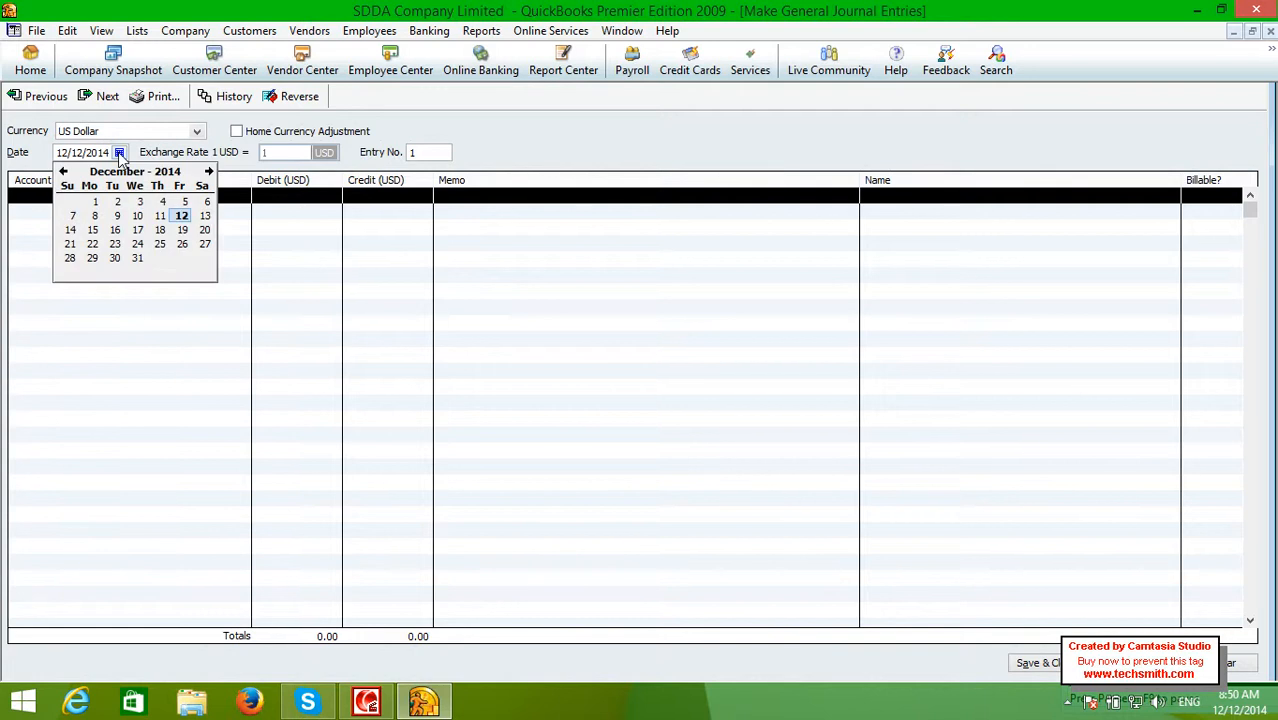
pyautogui.click(181, 216)
pyautogui.click(172, 200)
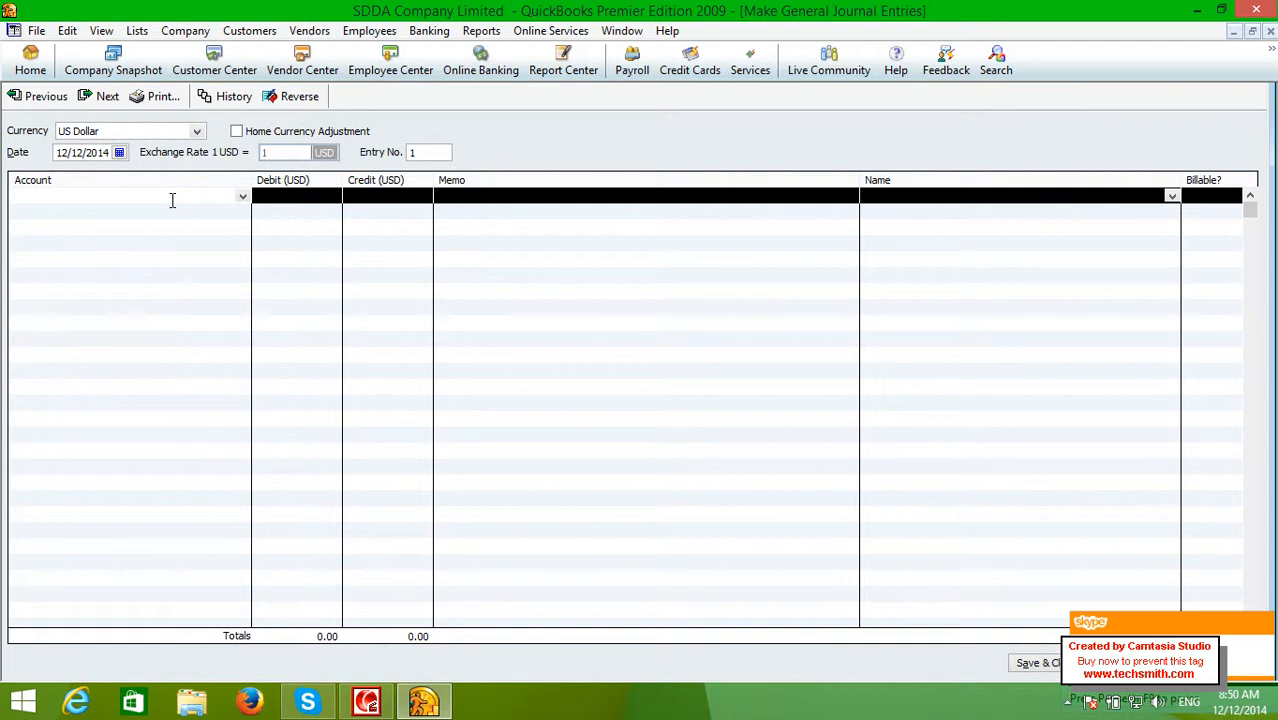
# Credit 500.00 from Office Amount on the first journal line
pyautogui.click(241, 197)
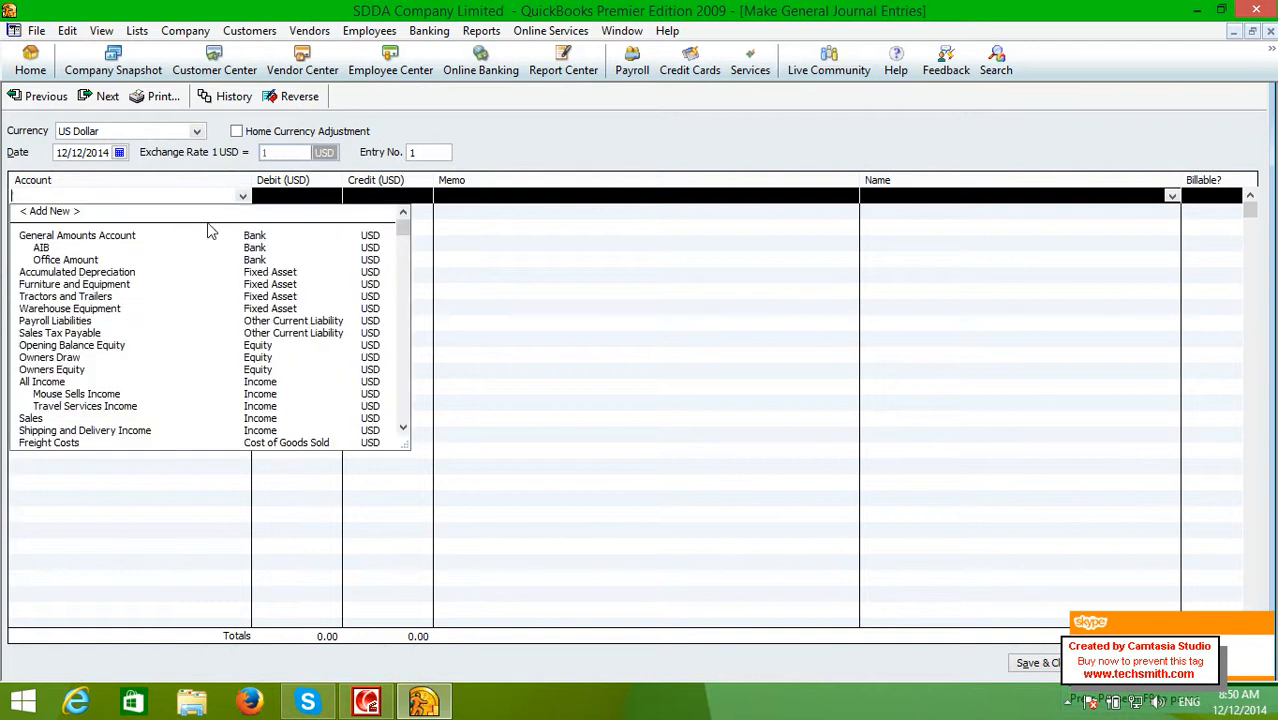
pyautogui.click(133, 261)
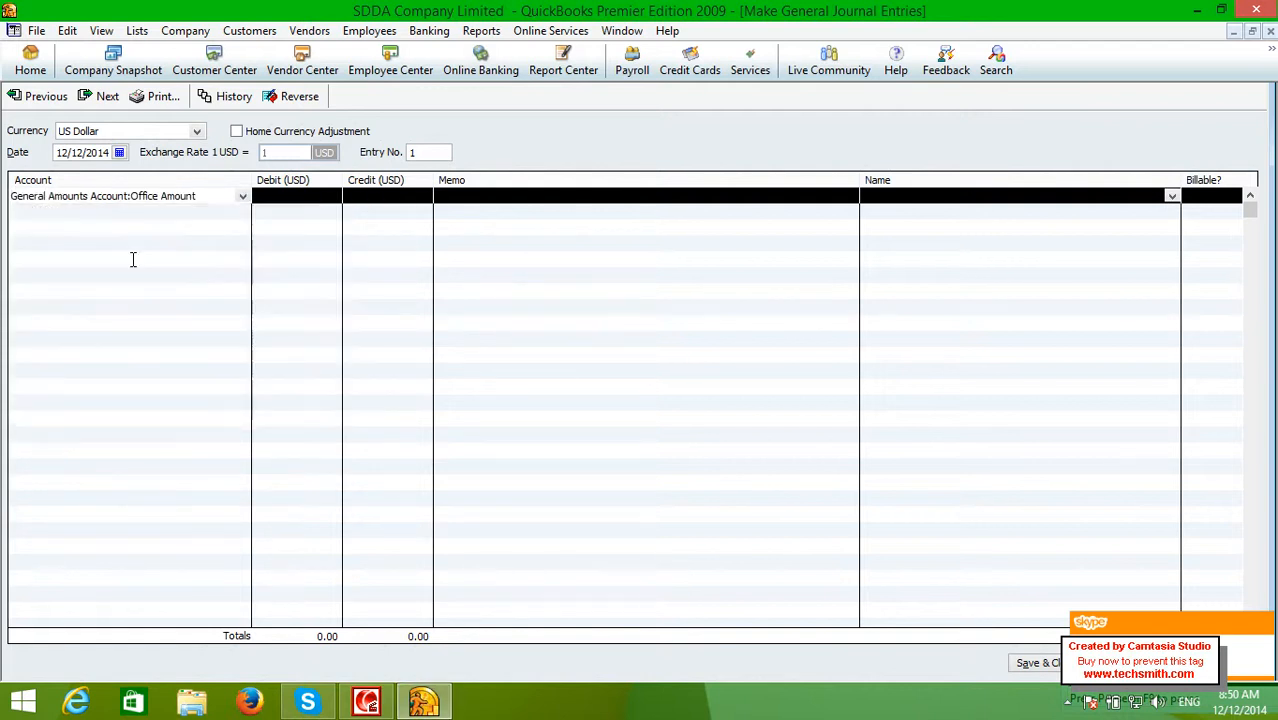
pyautogui.click(355, 205)
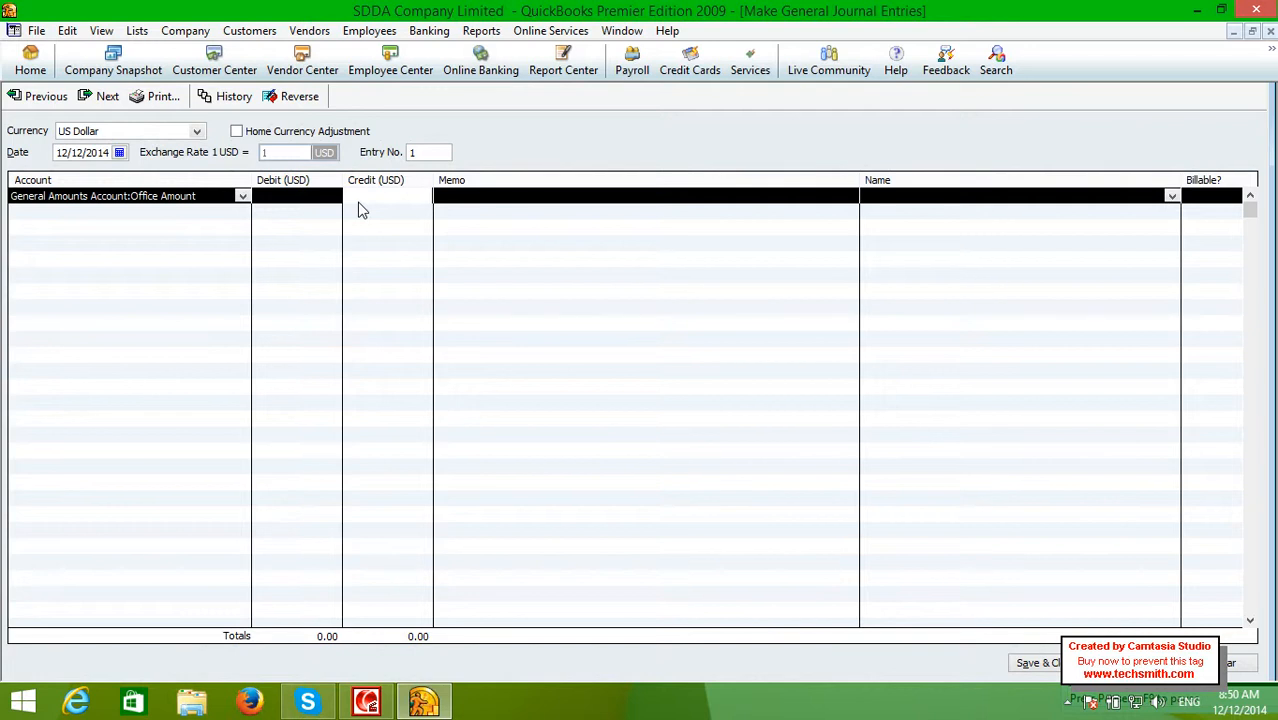
pyautogui.write('500')
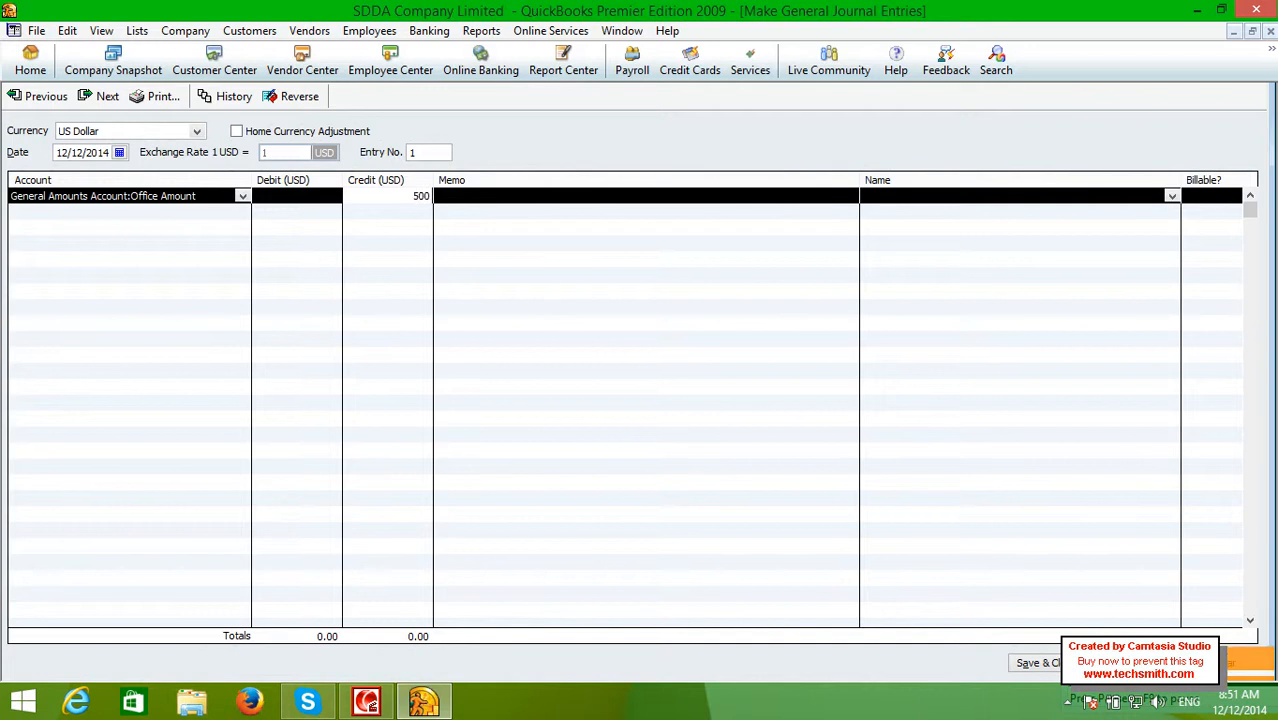
pyautogui.press('Tab')
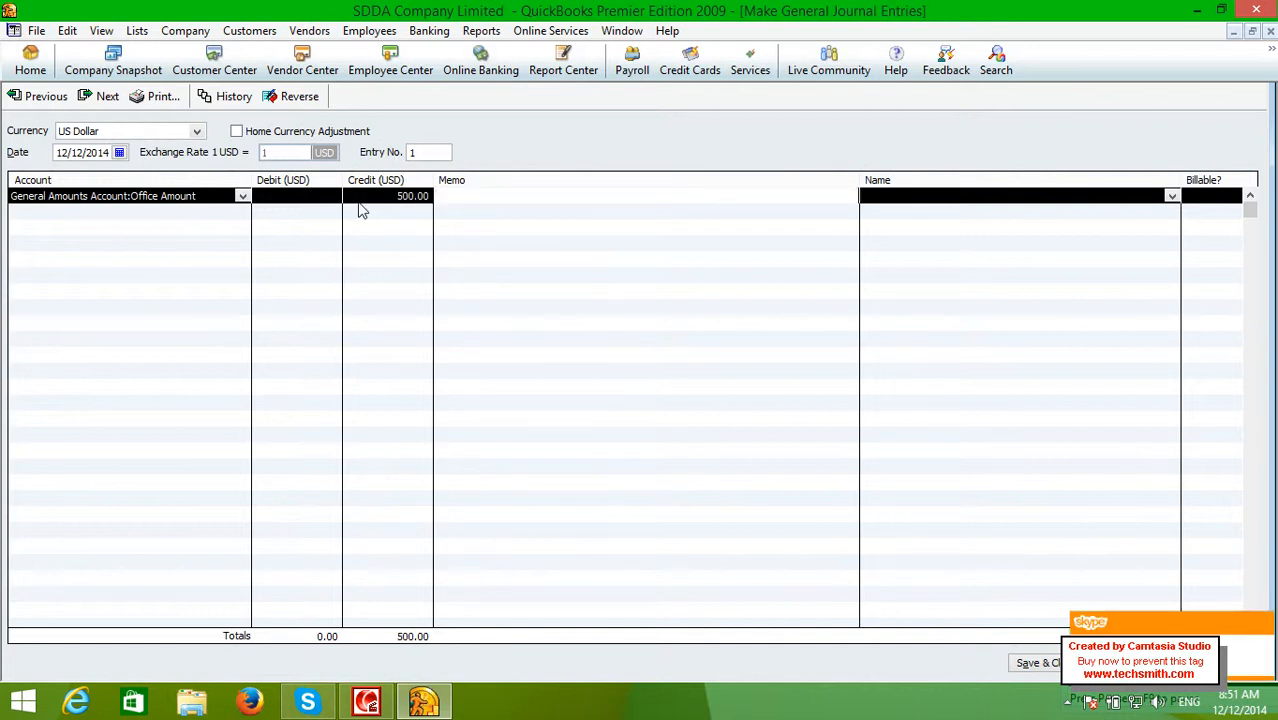
# Debit the second line to General Expenses Account:Food Expense
pyautogui.click(362, 210)
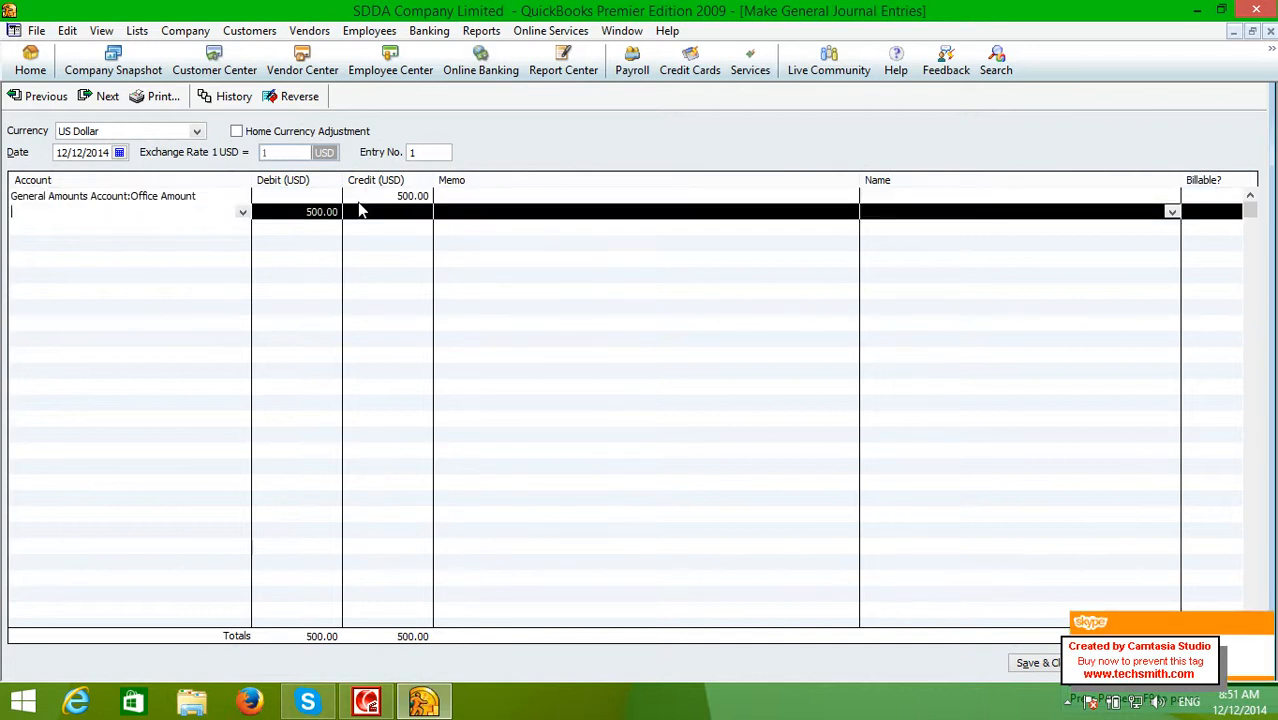
pyautogui.click(243, 214)
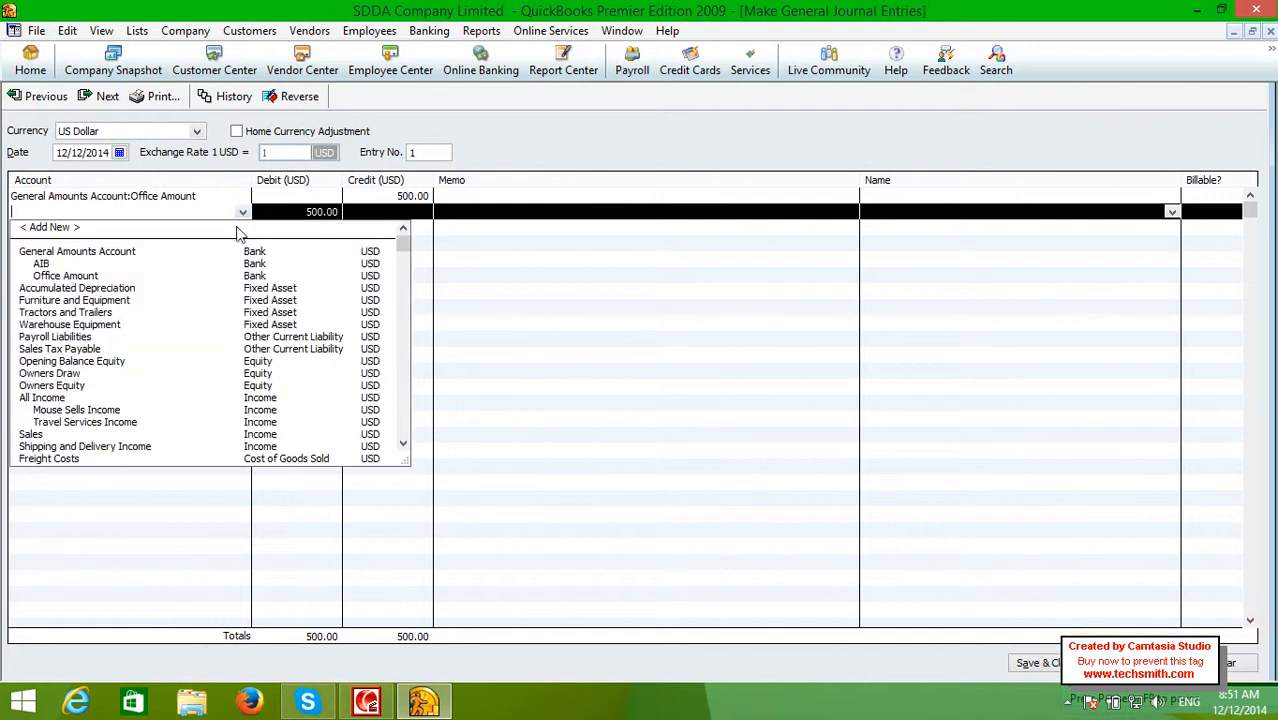
pyautogui.click(403, 445)
pyautogui.click(403, 445)
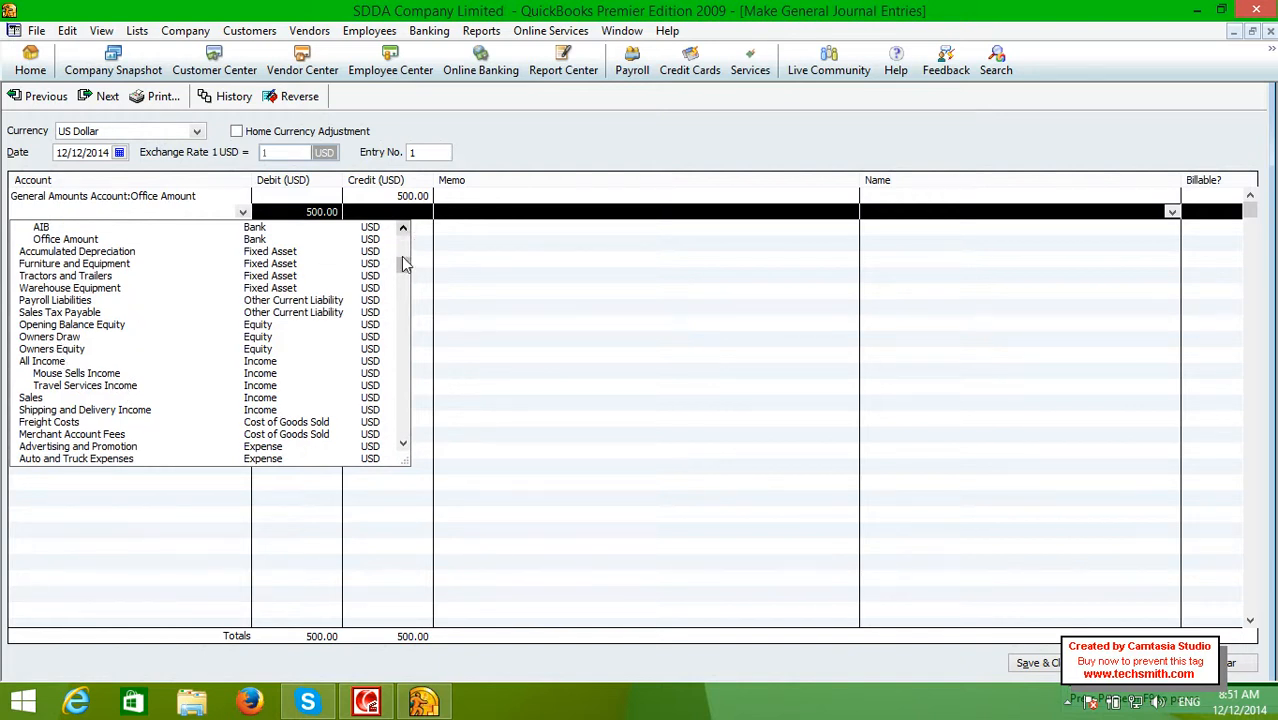
pyautogui.moveTo(400, 265); pyautogui.dragTo(400, 334)
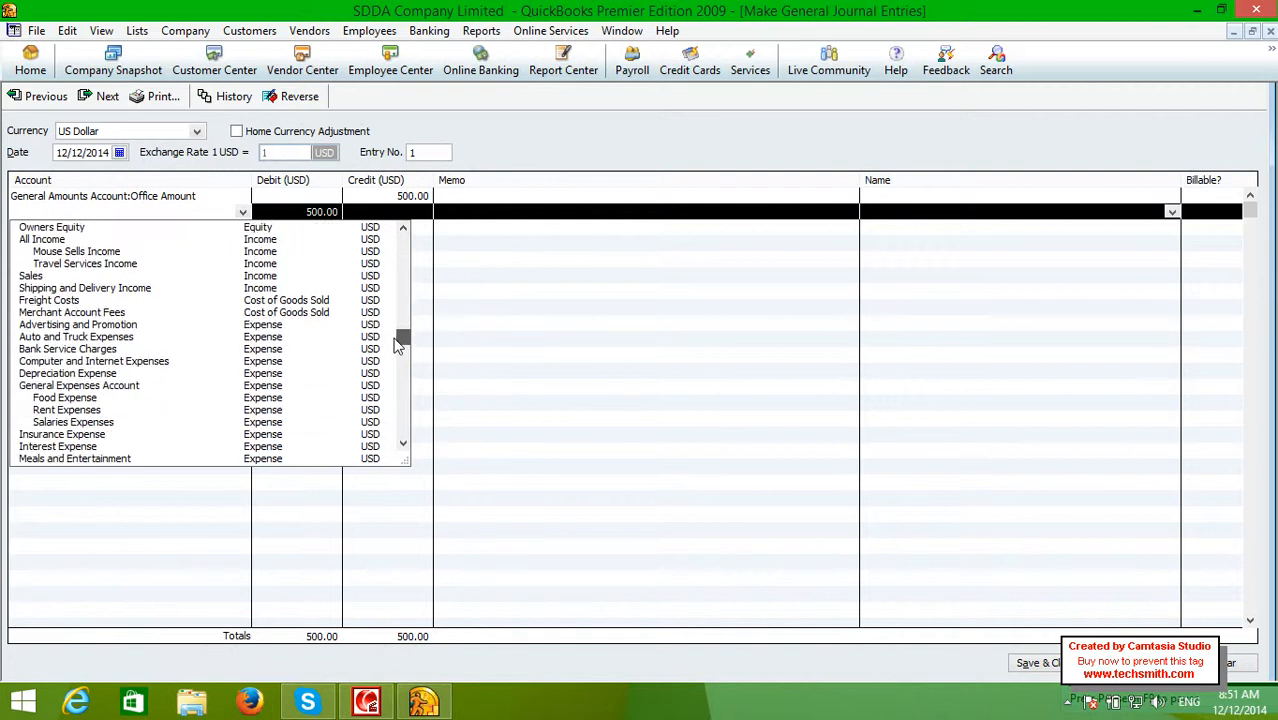
pyautogui.click(73, 399)
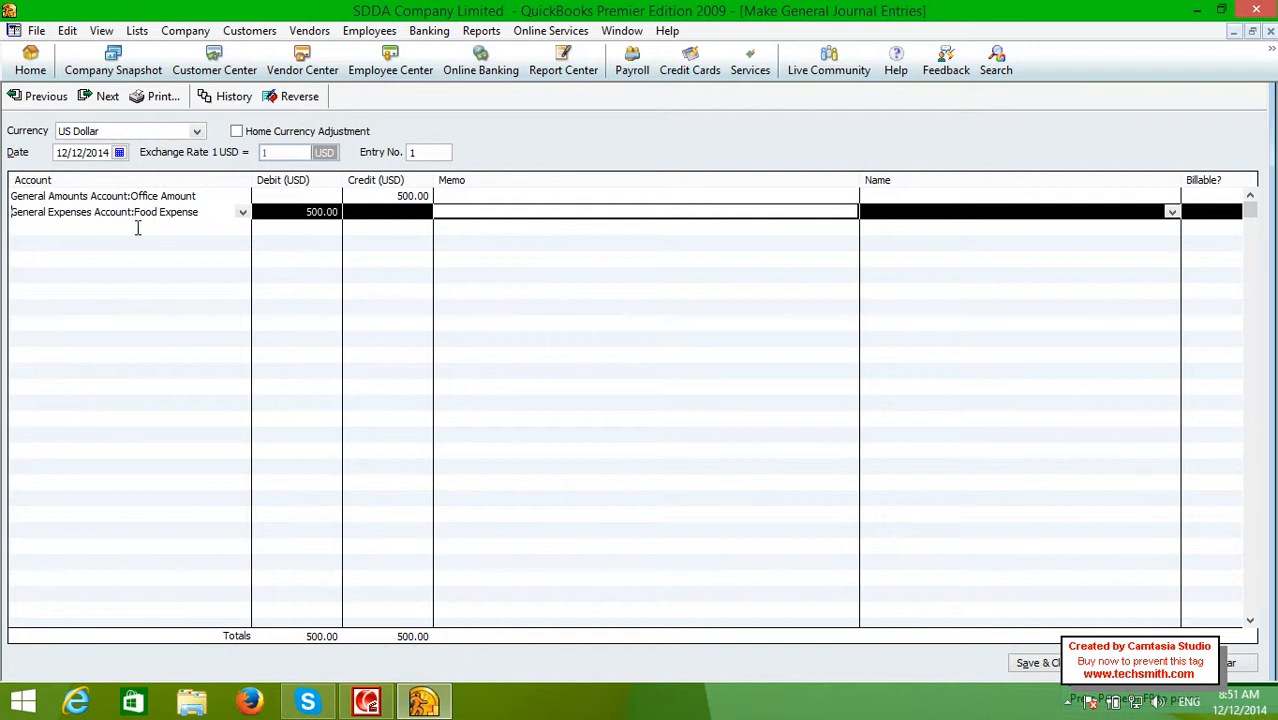
# Switch the 500.00 credit line's account to General Amounts Account by typing its name
pyautogui.click(200, 192)
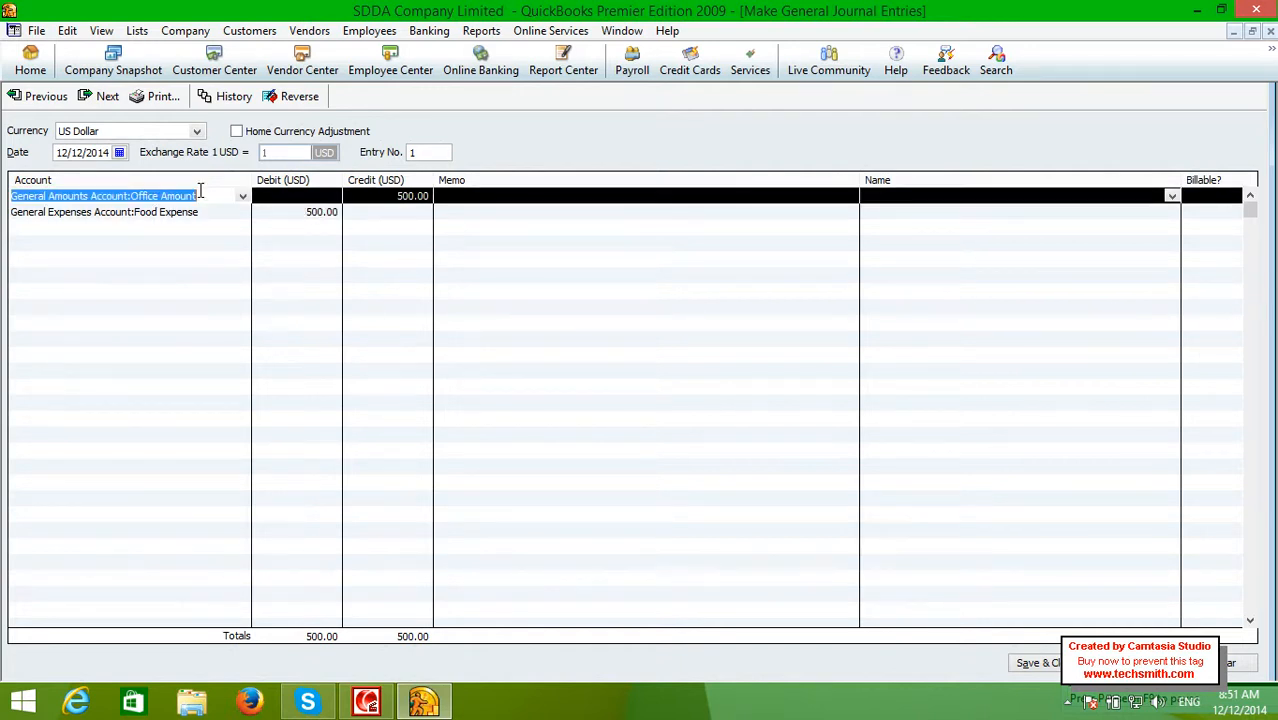
pyautogui.click(242, 196)
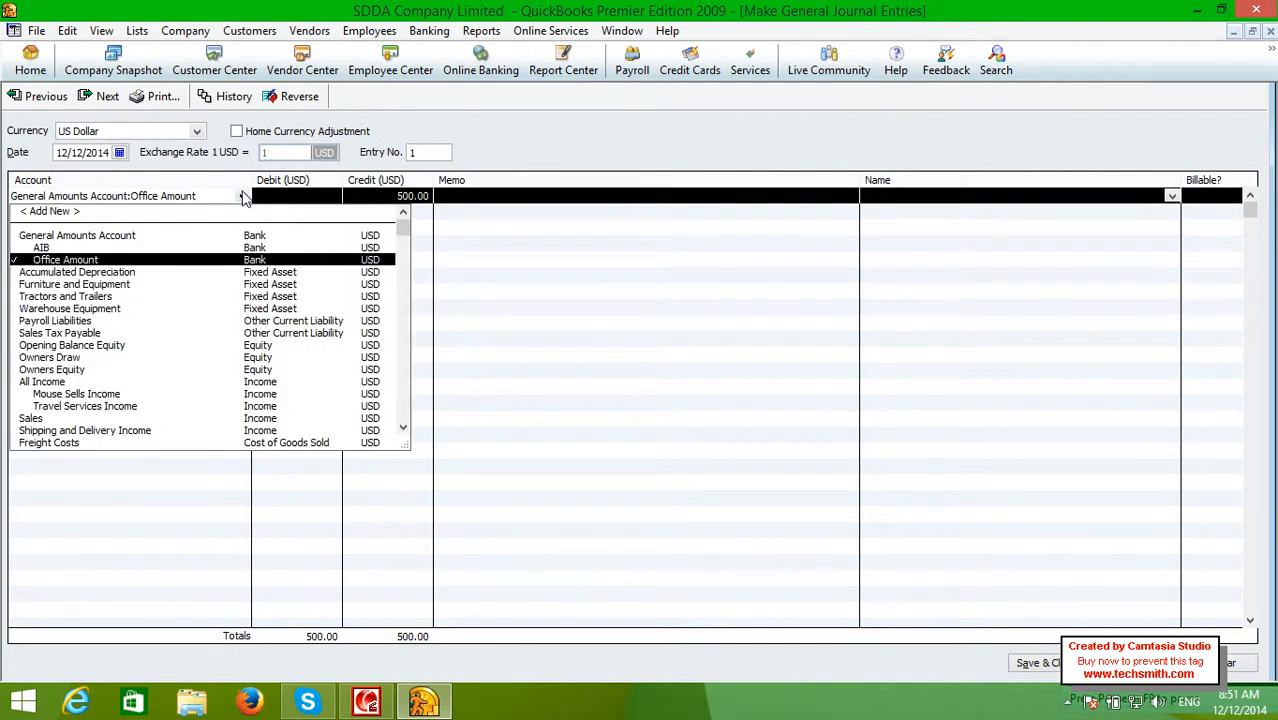
pyautogui.click(242, 196)
pyautogui.write('GNEERAL')
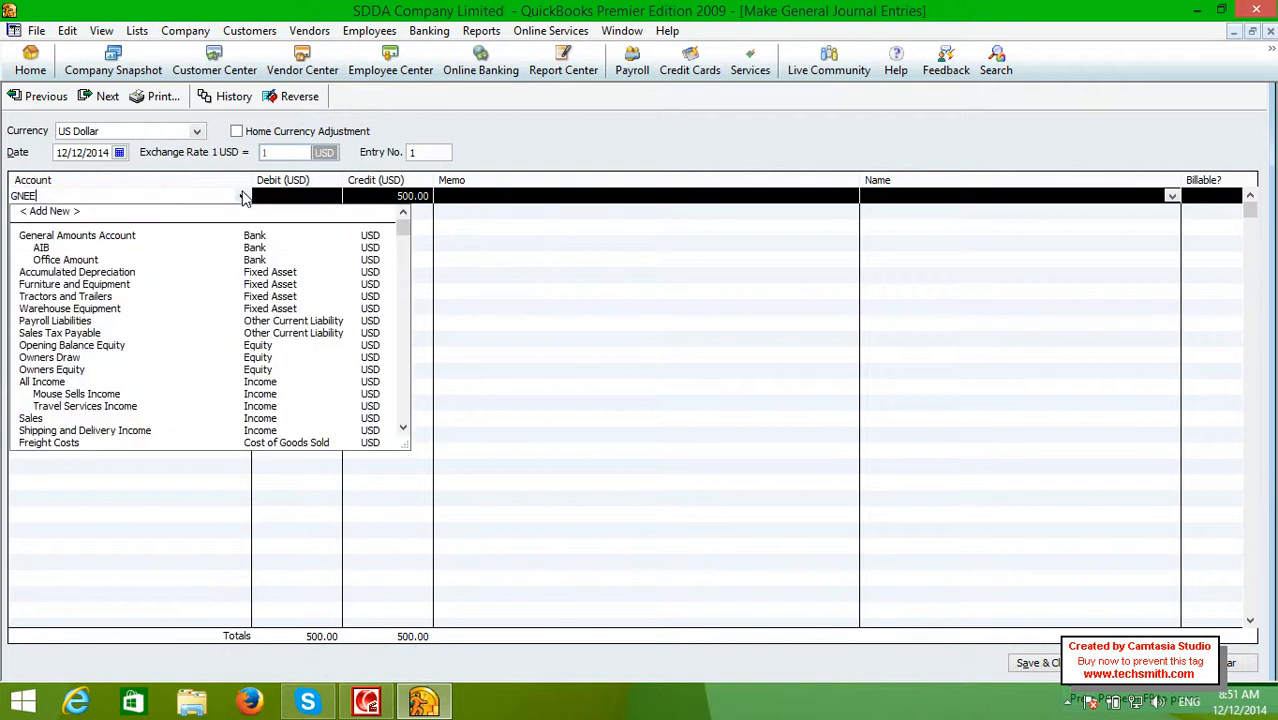
pyautogui.press('BackSpace')
pyautogui.press('BackSpace')
pyautogui.press('BackSpace')
pyautogui.press('BackSpace')
pyautogui.press('BackSpace')
pyautogui.press('BackSpace')
pyautogui.write('eneral A')
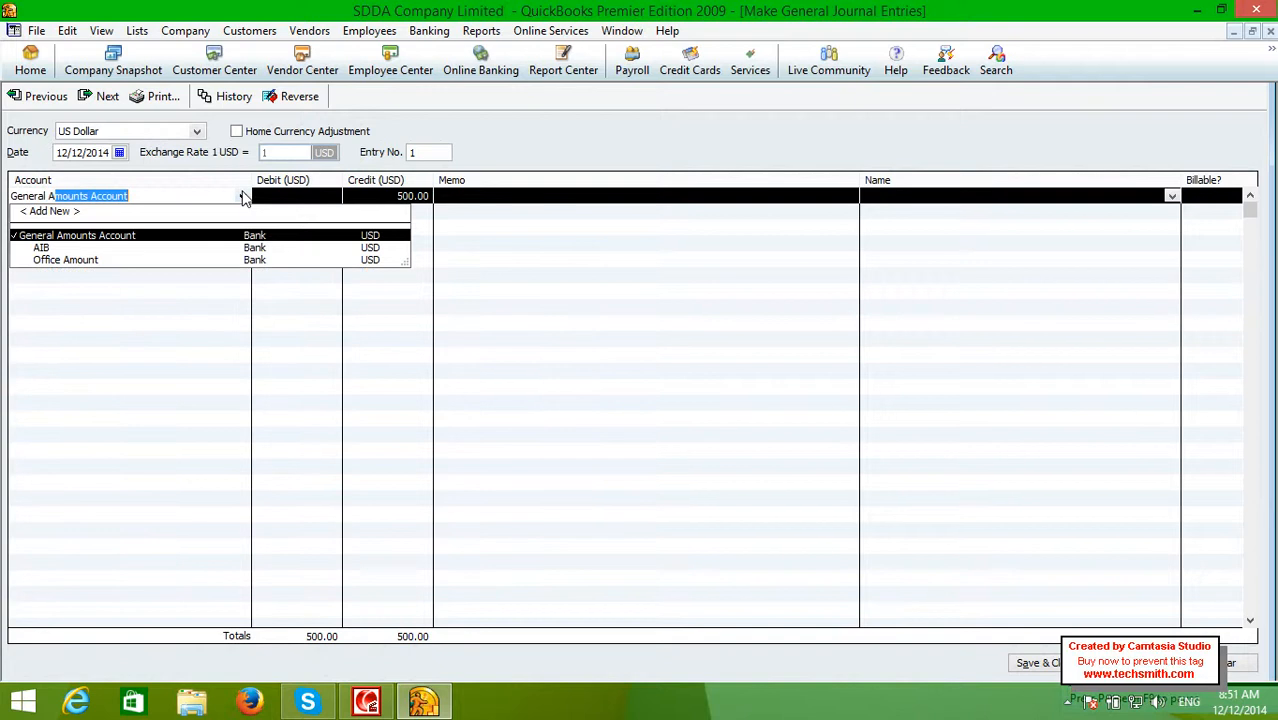
pyautogui.write('m')
pyautogui.press('Tab')
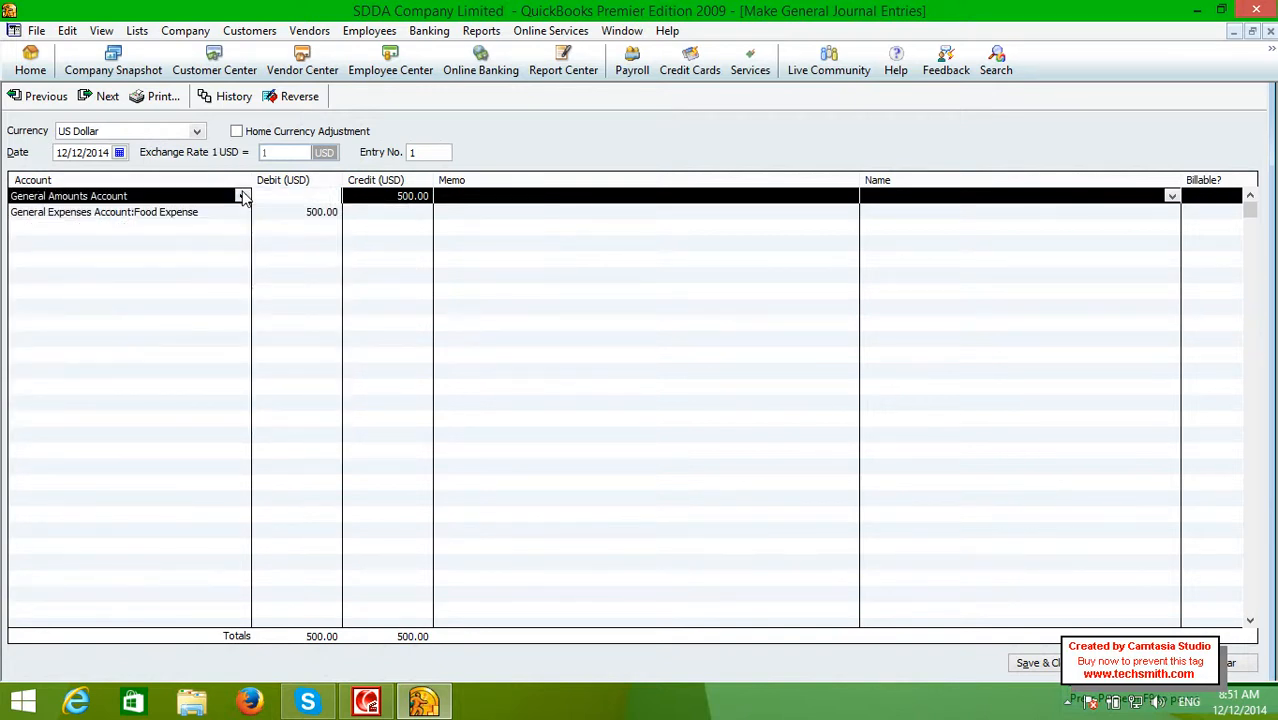
pyautogui.press('Tab')
pyautogui.press('Tab')
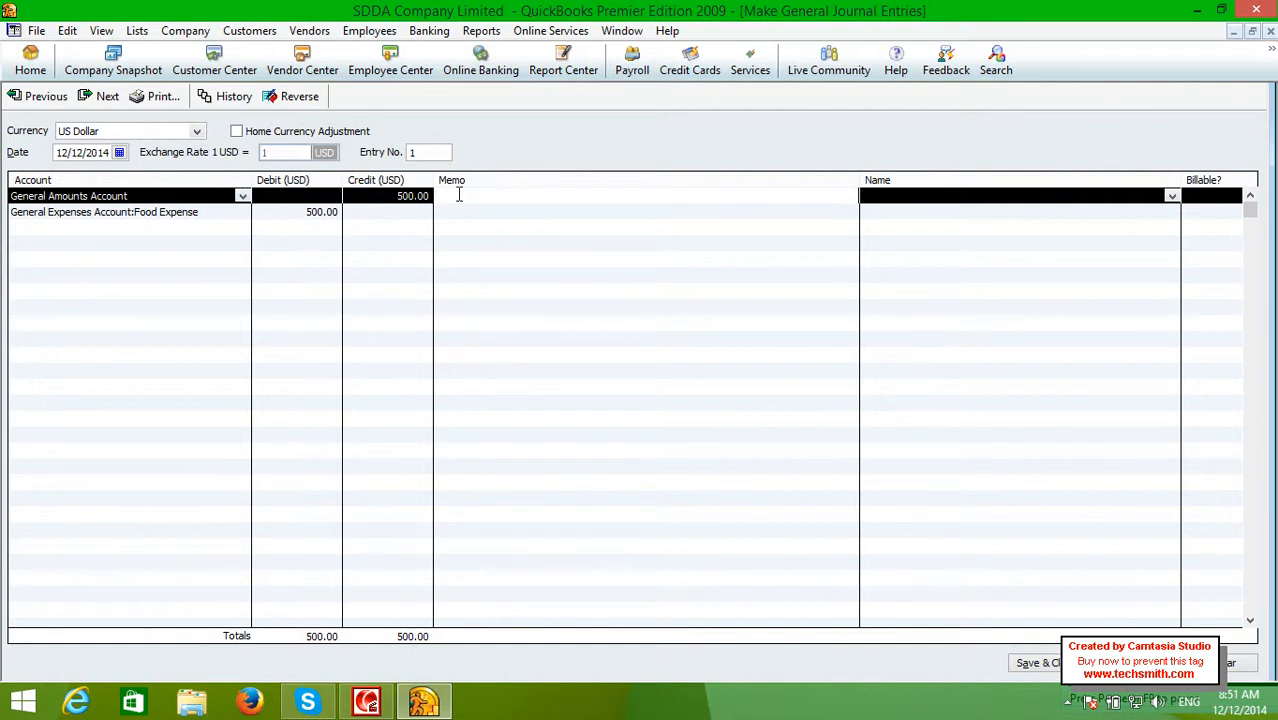
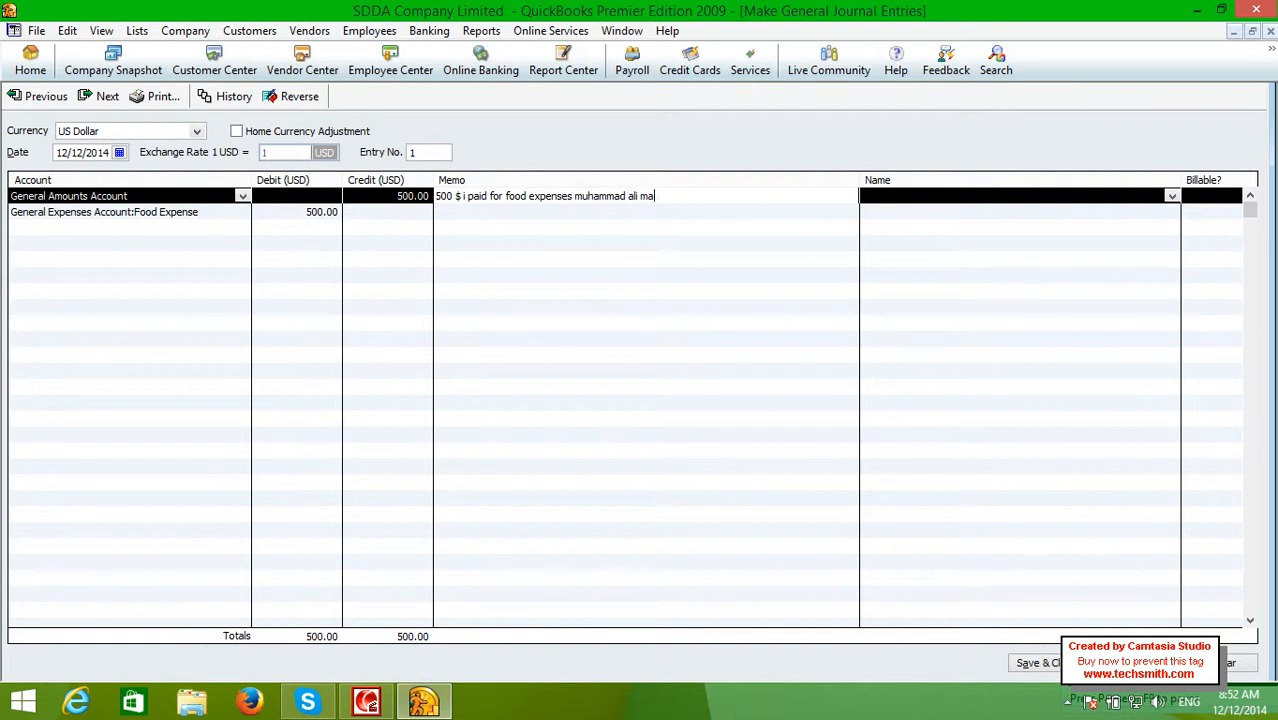
# Write a credit-line memo about 500 $ paid for food expenses, then choose Add New for its name
pyautogui.write('nager of employees')
pyautogui.press('Tab')
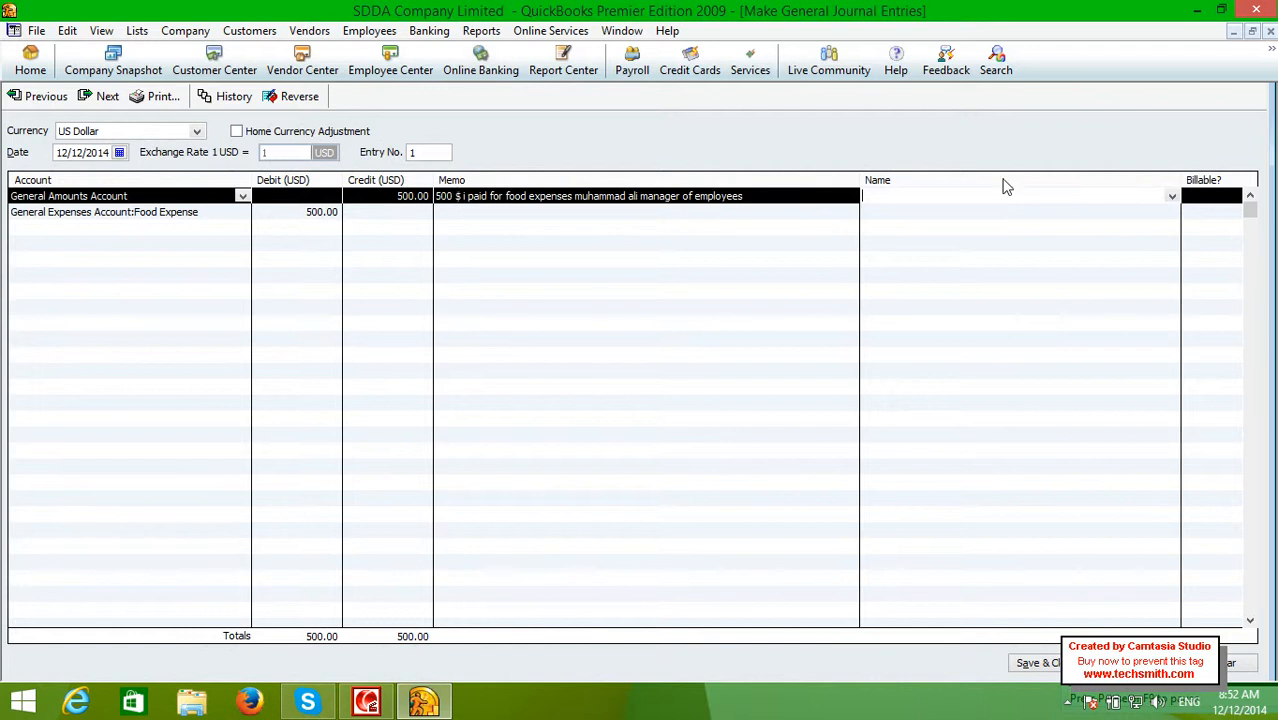
pyautogui.click(1174, 200)
pyautogui.click(1096, 210)
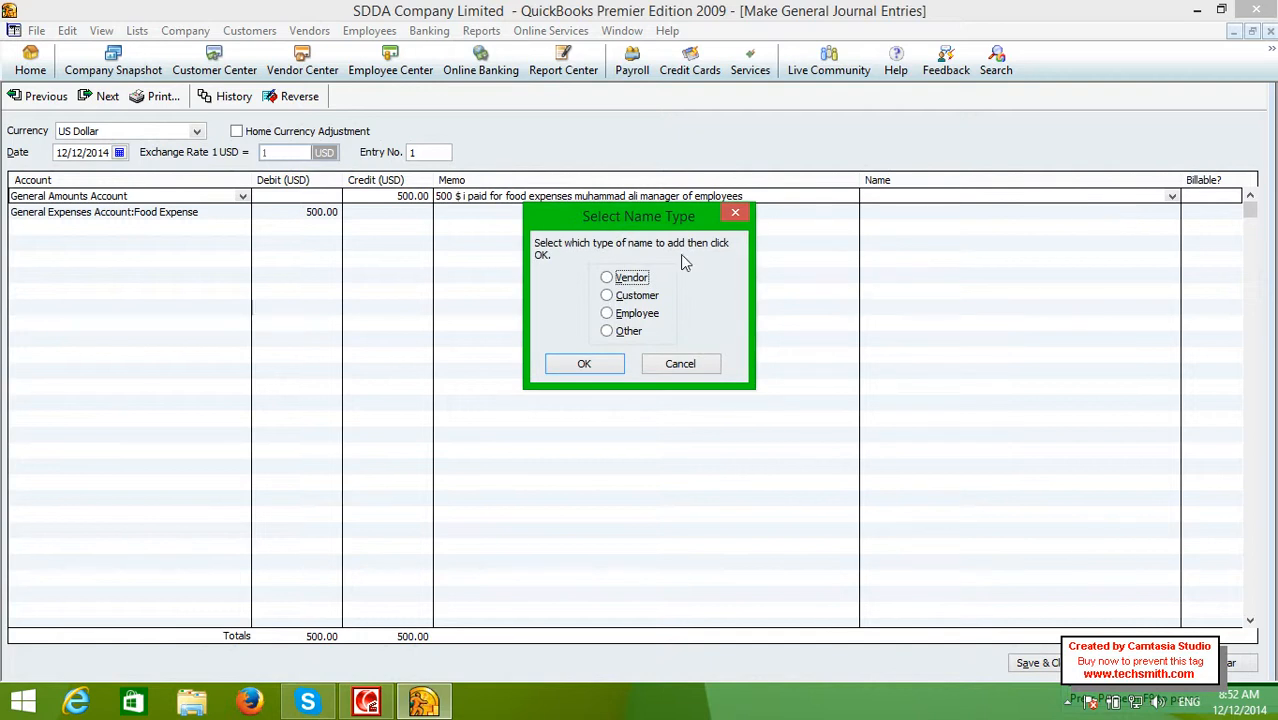
# Pick Employee as the name type, then cancel the new employee
pyautogui.click(607, 313)
pyautogui.click(584, 364)
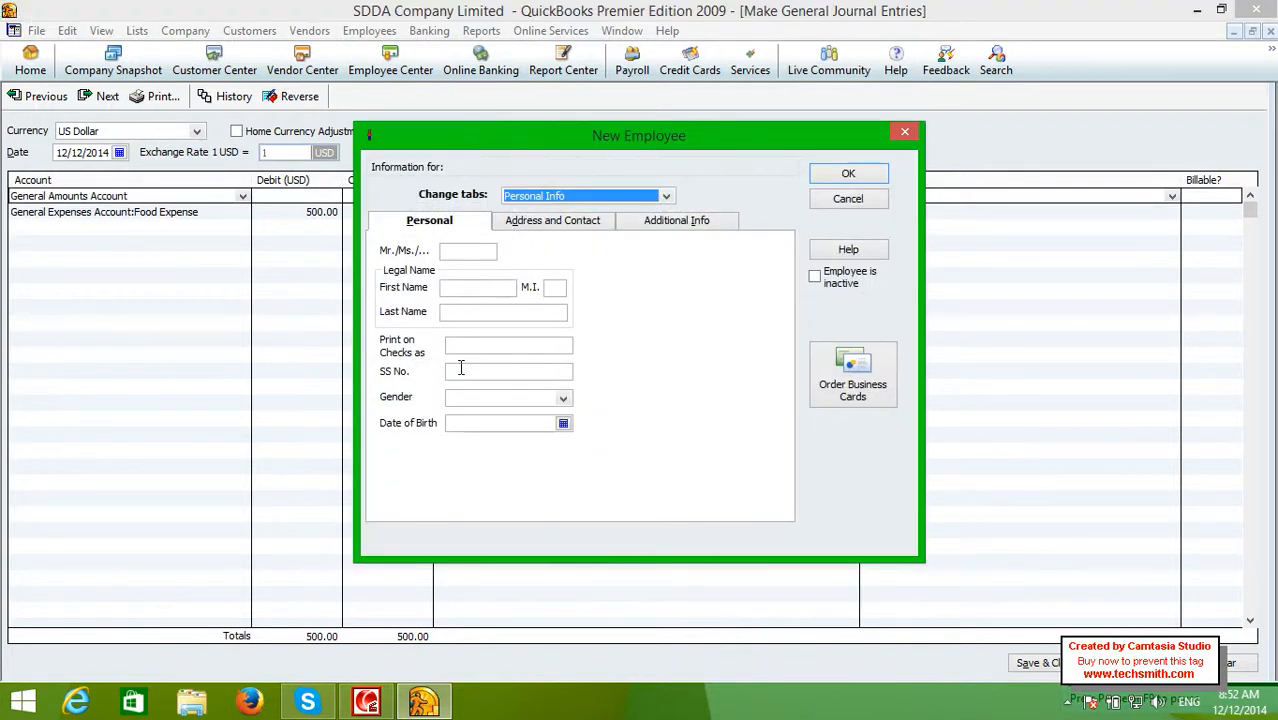
pyautogui.click(846, 200)
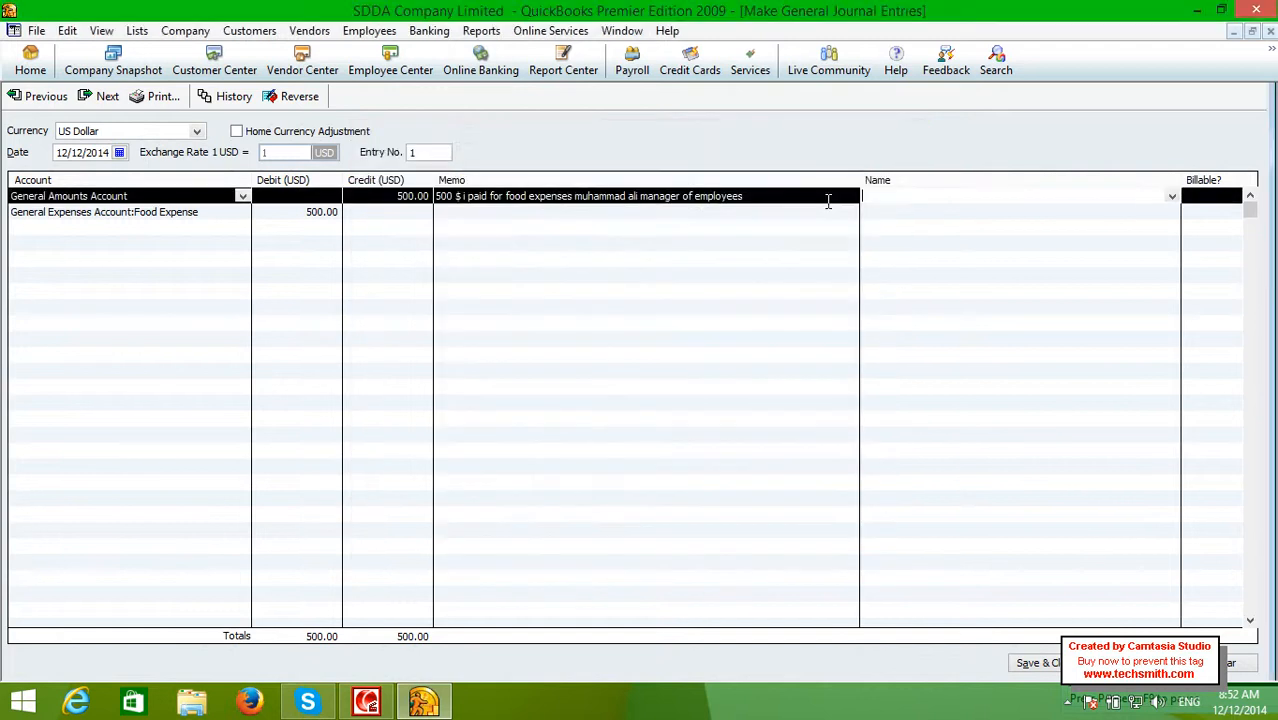
# Give the Food Expense line the memo 'paid' and save the journal entry
pyautogui.click(104, 212)
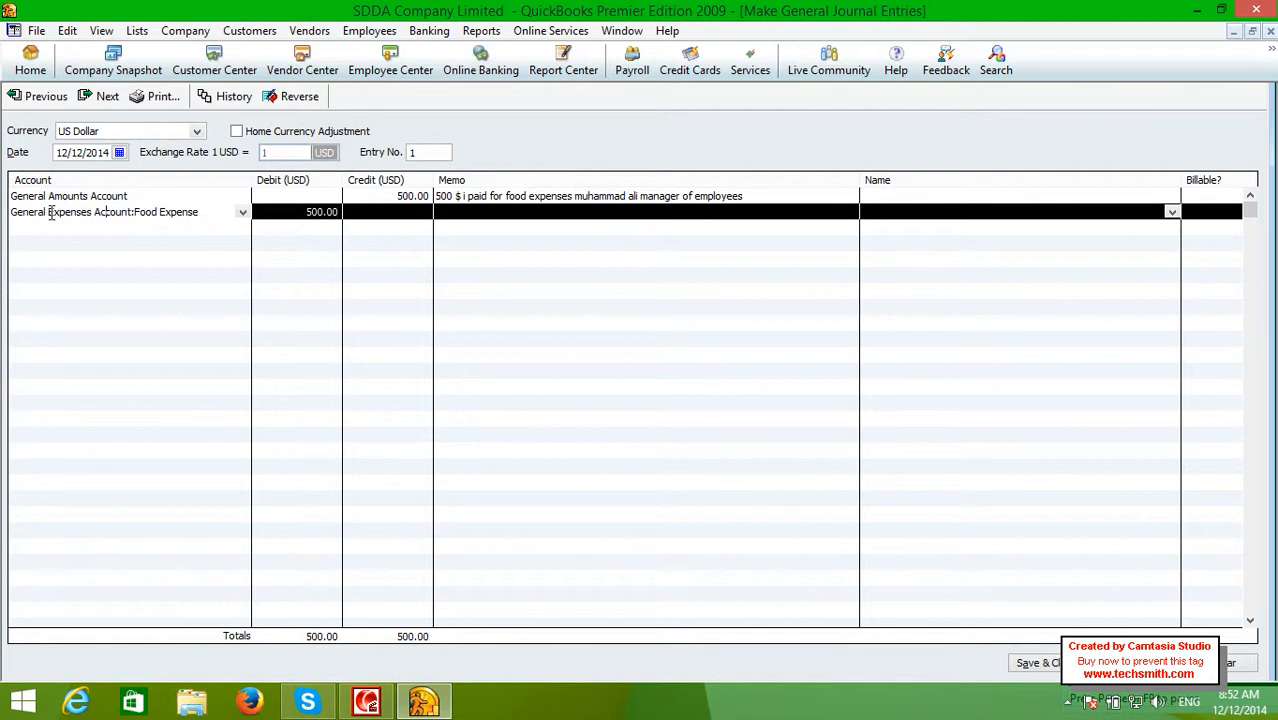
pyautogui.moveTo(195, 215); pyautogui.dragTo(10, 213)
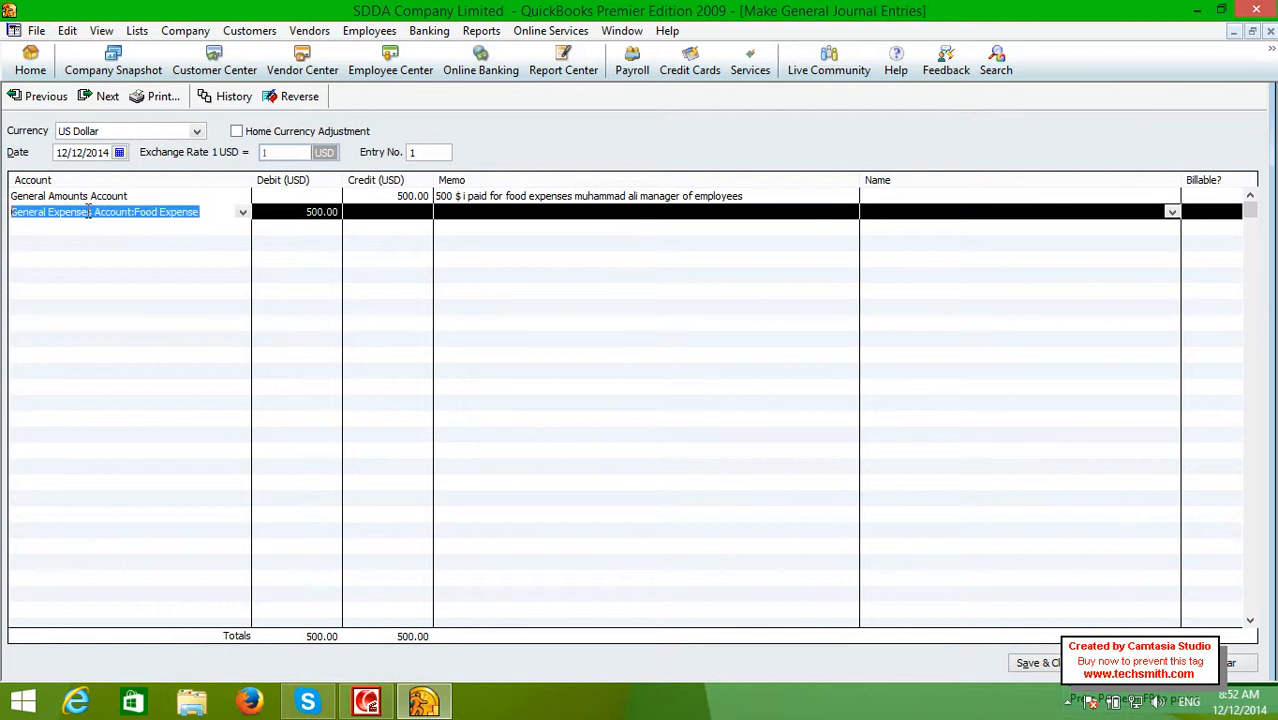
pyautogui.click(305, 212)
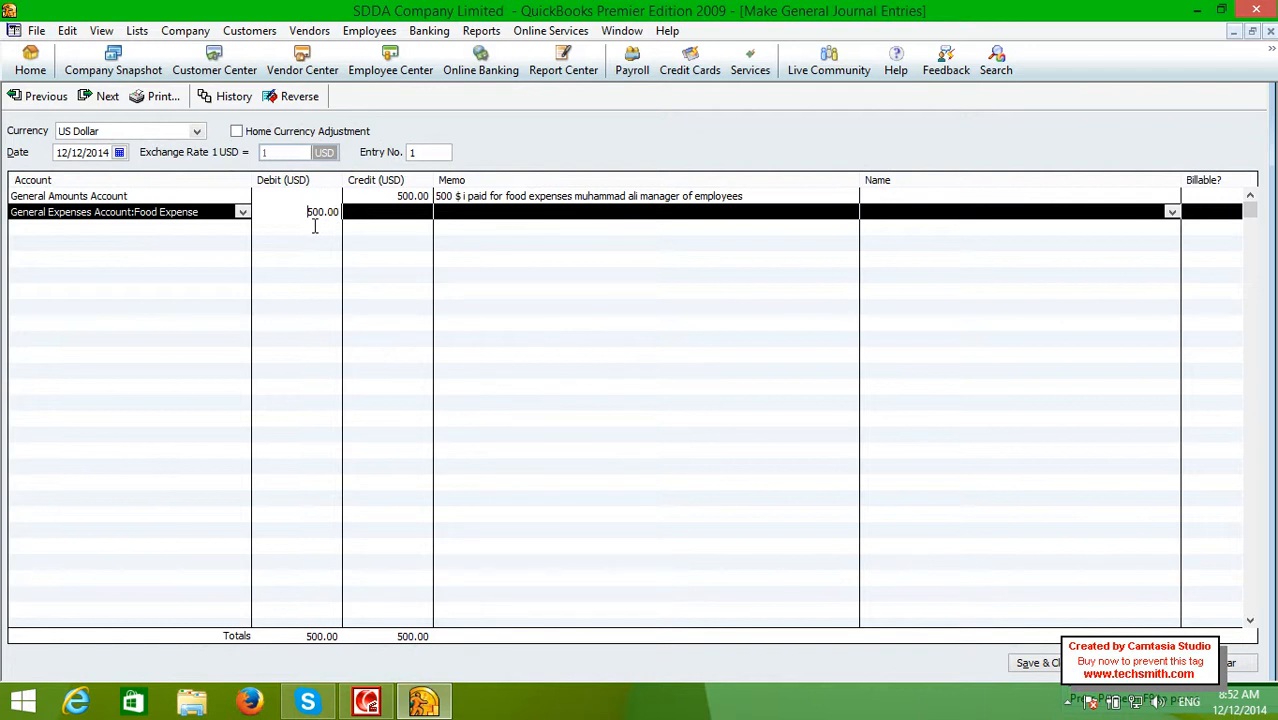
pyautogui.click(412, 195)
pyautogui.click(494, 217)
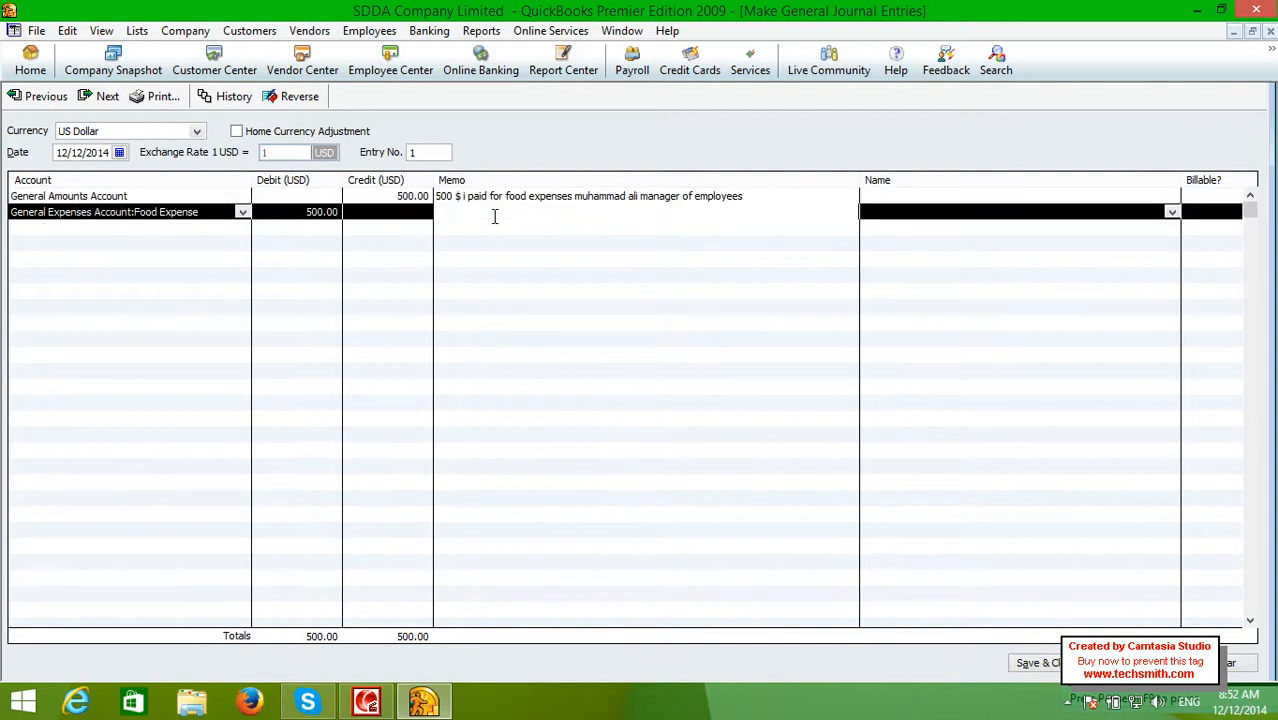
pyautogui.write('paid')
pyautogui.click(1025, 664)
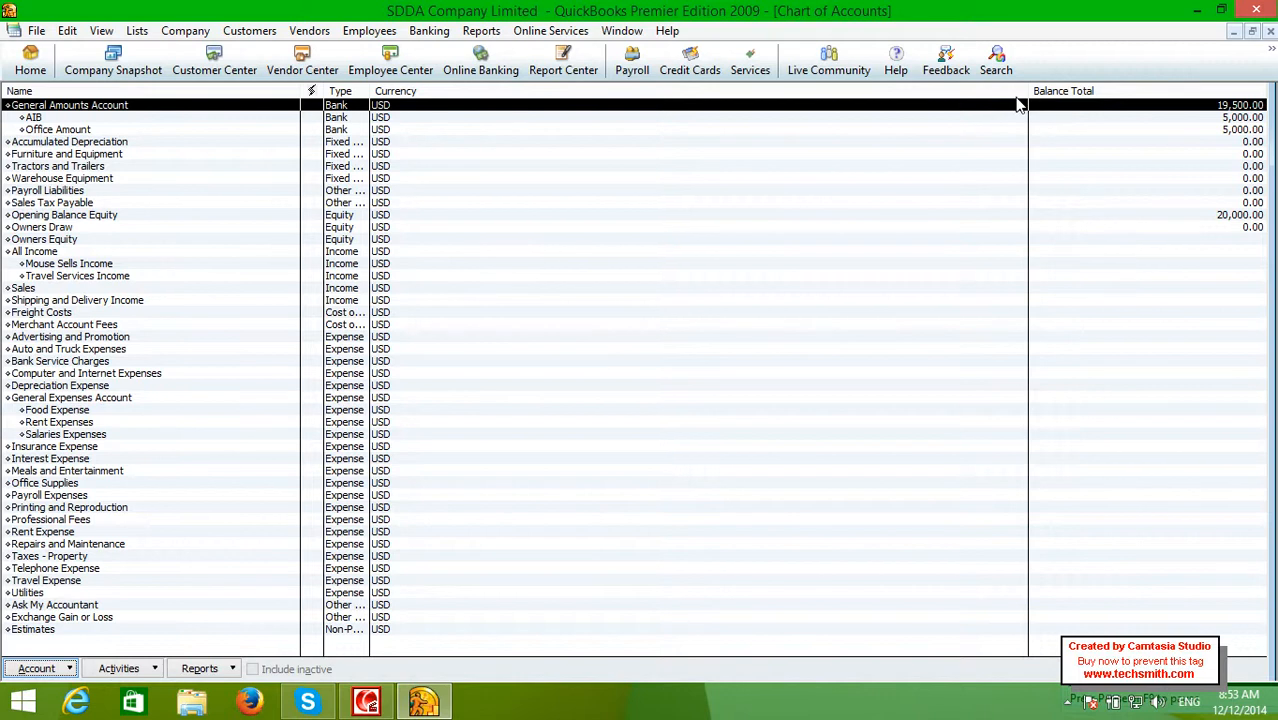
# Review the General Amounts Account register's 10,000.00 and 5,000.00 deposits and 500.00 payment, then reopen that entry
pyautogui.doubleClick(1053, 108)
pyautogui.click(166, 176)
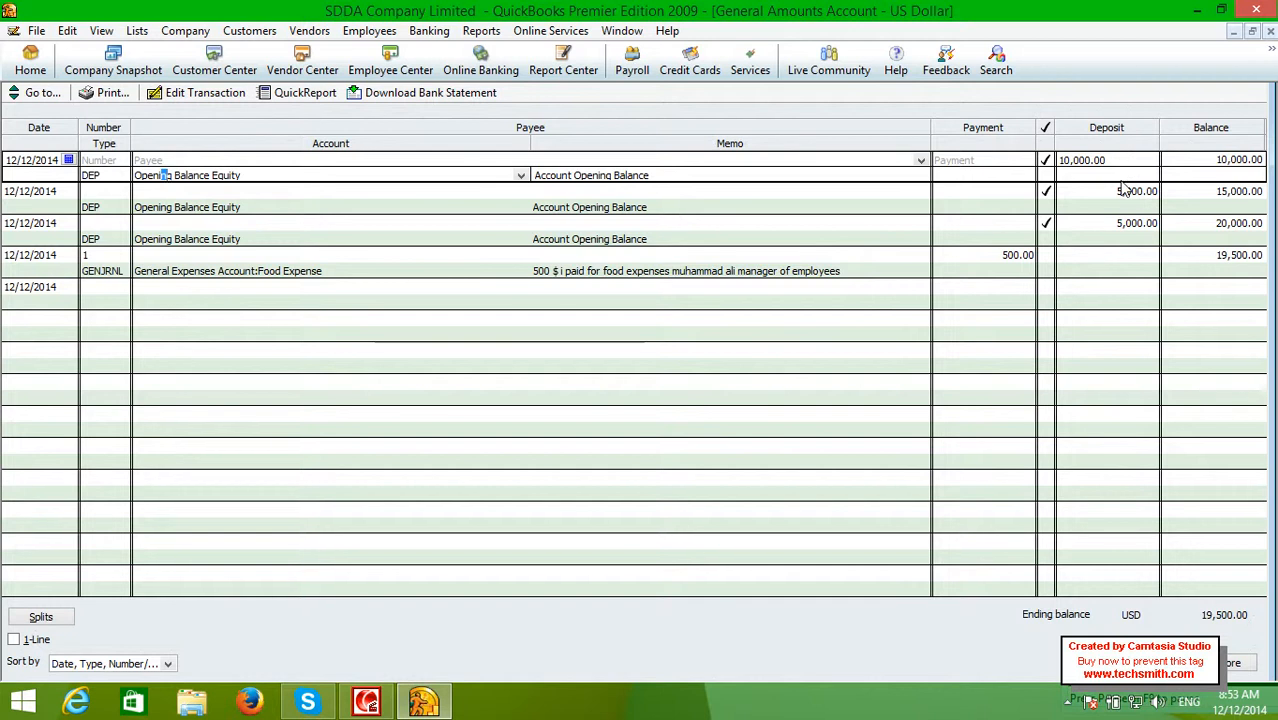
pyautogui.click(604, 208)
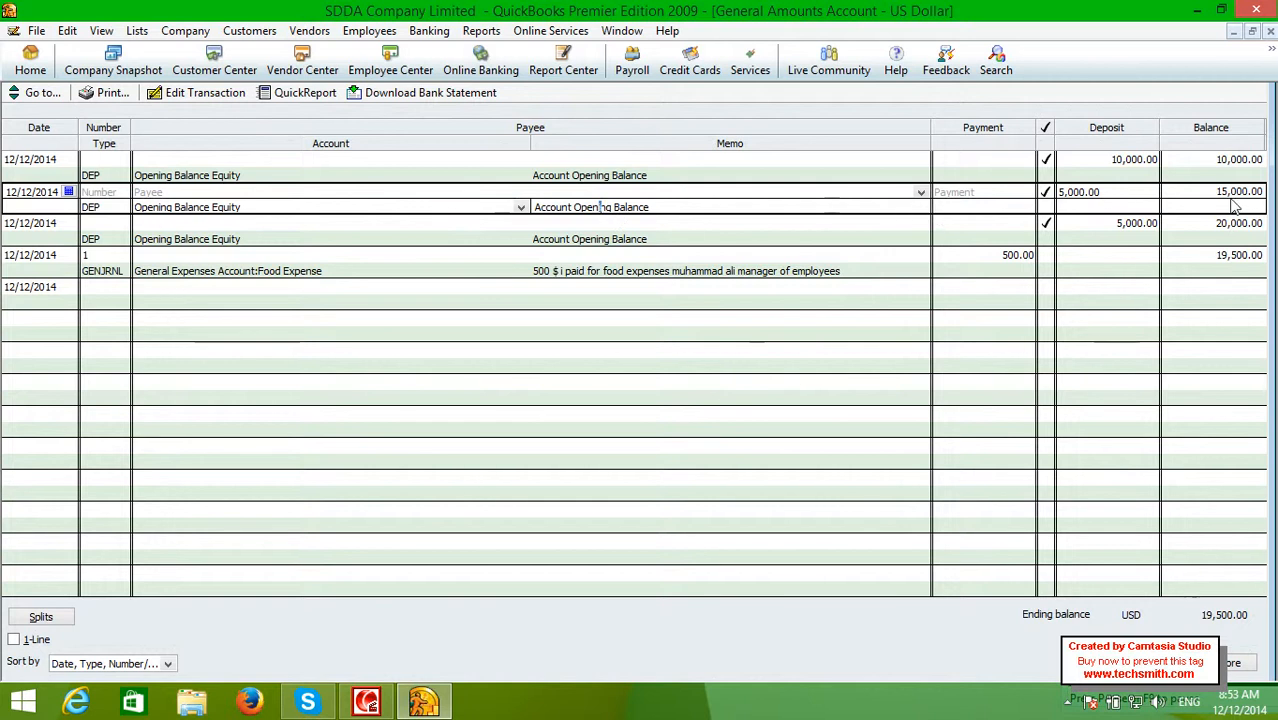
pyautogui.click(492, 265)
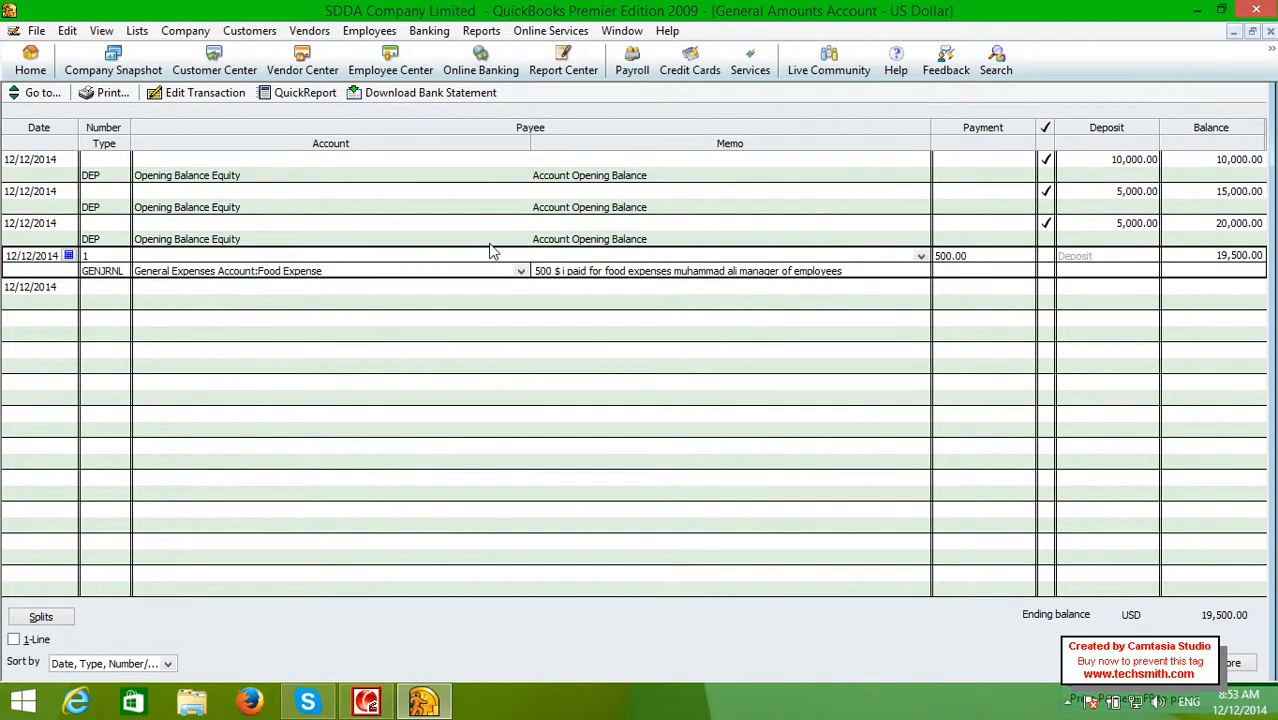
pyautogui.click(491, 237)
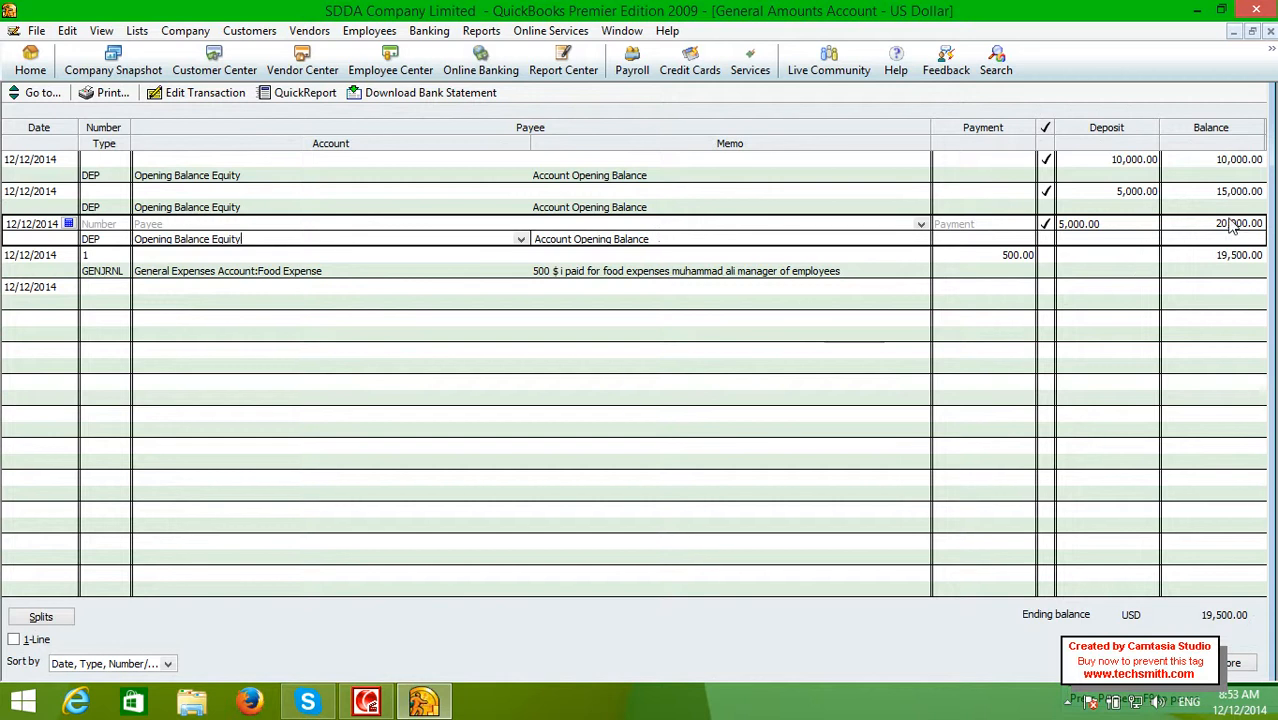
pyautogui.click(626, 257)
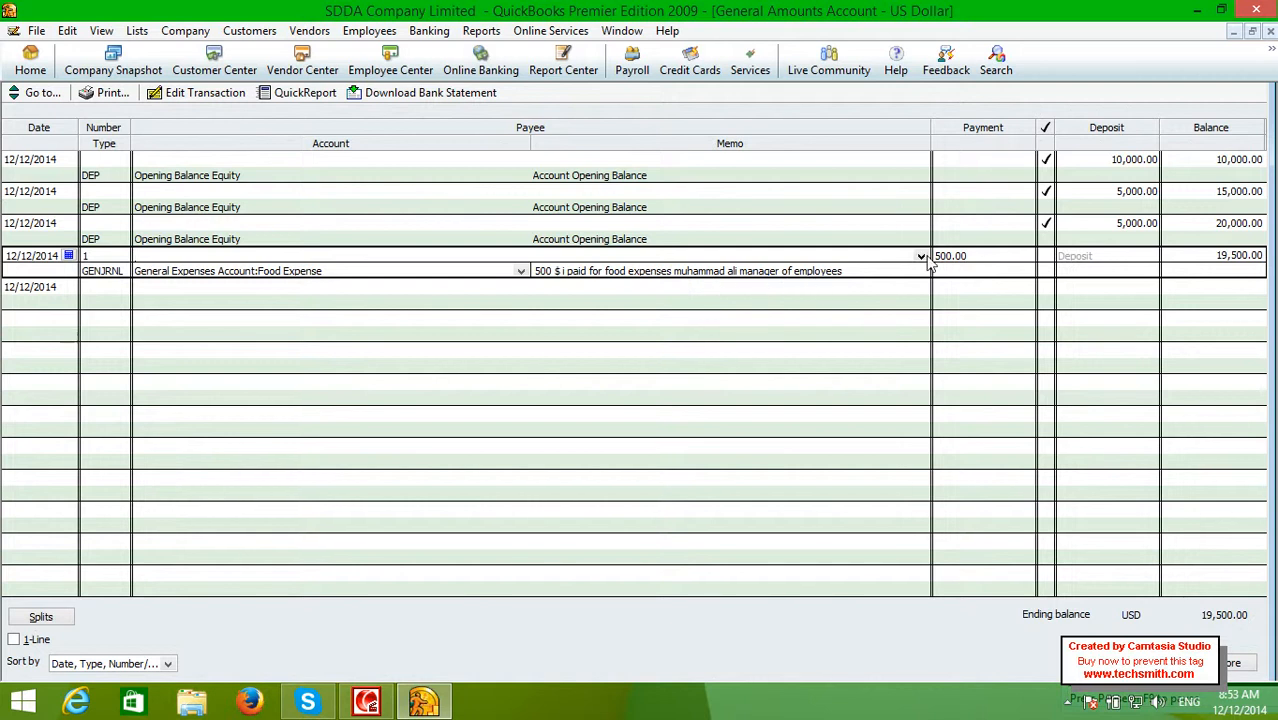
pyautogui.doubleClick(1175, 262)
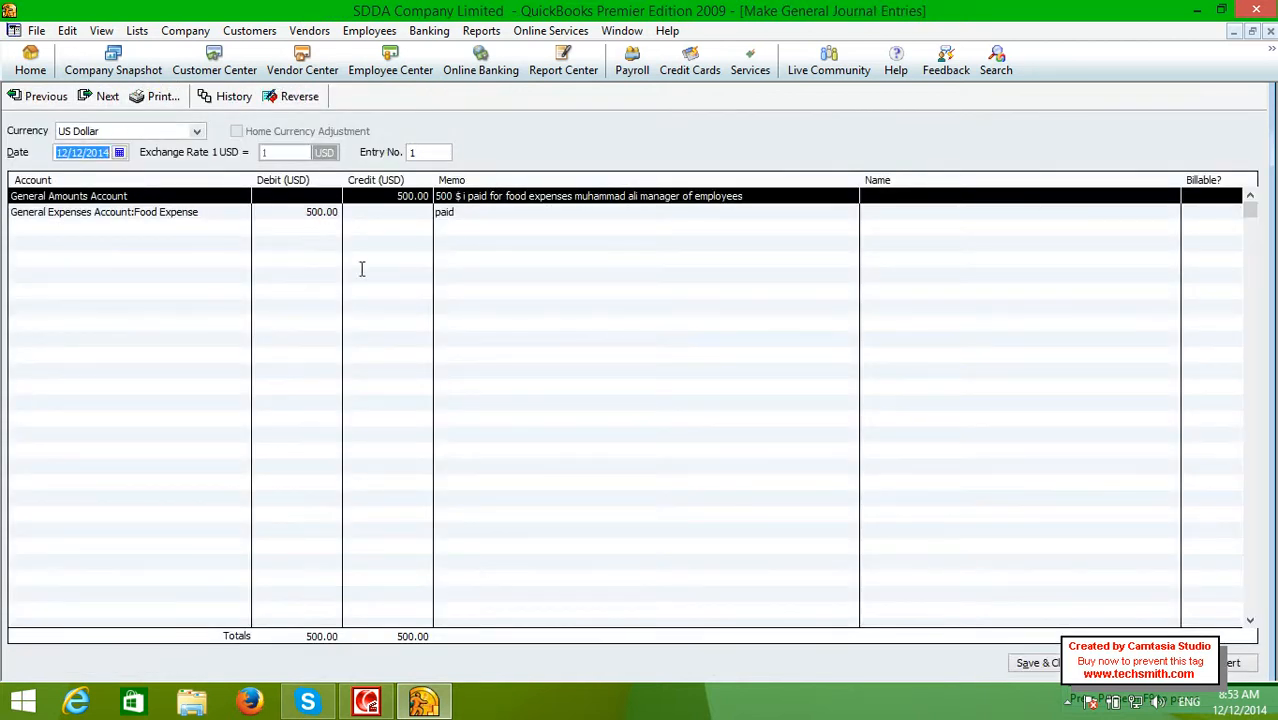
pyautogui.click(160, 96)
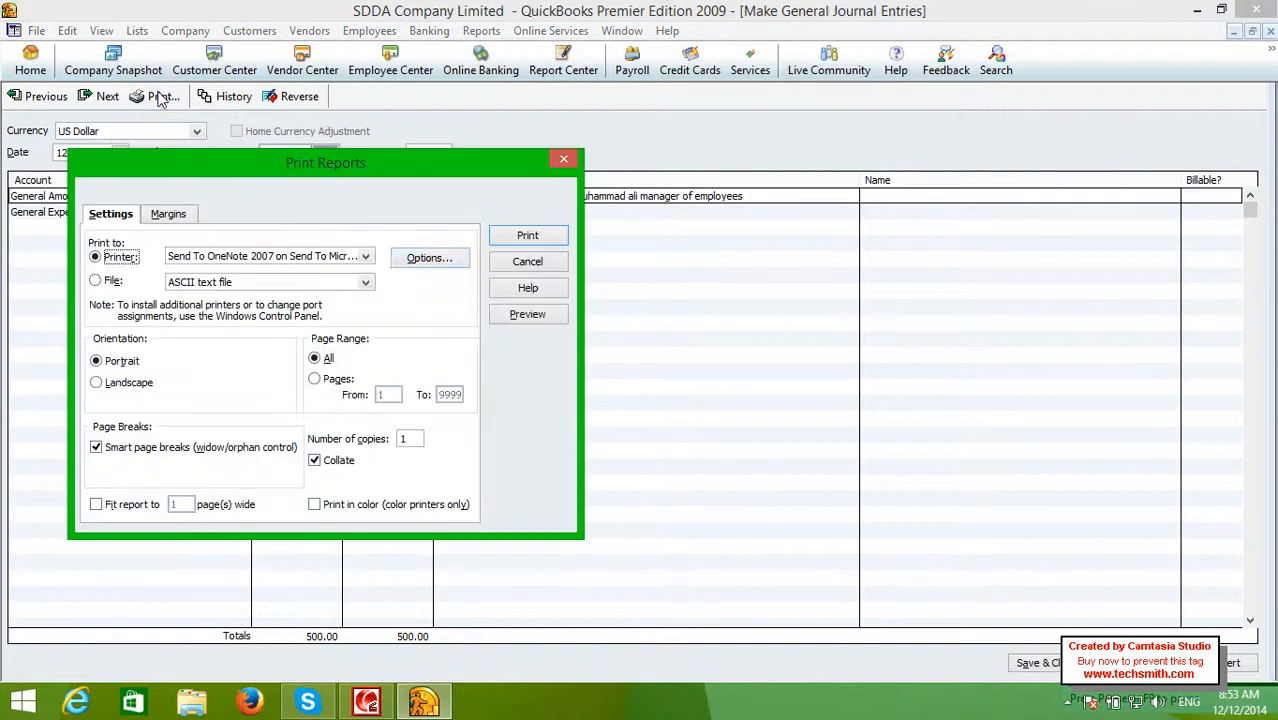
pyautogui.click(512, 318)
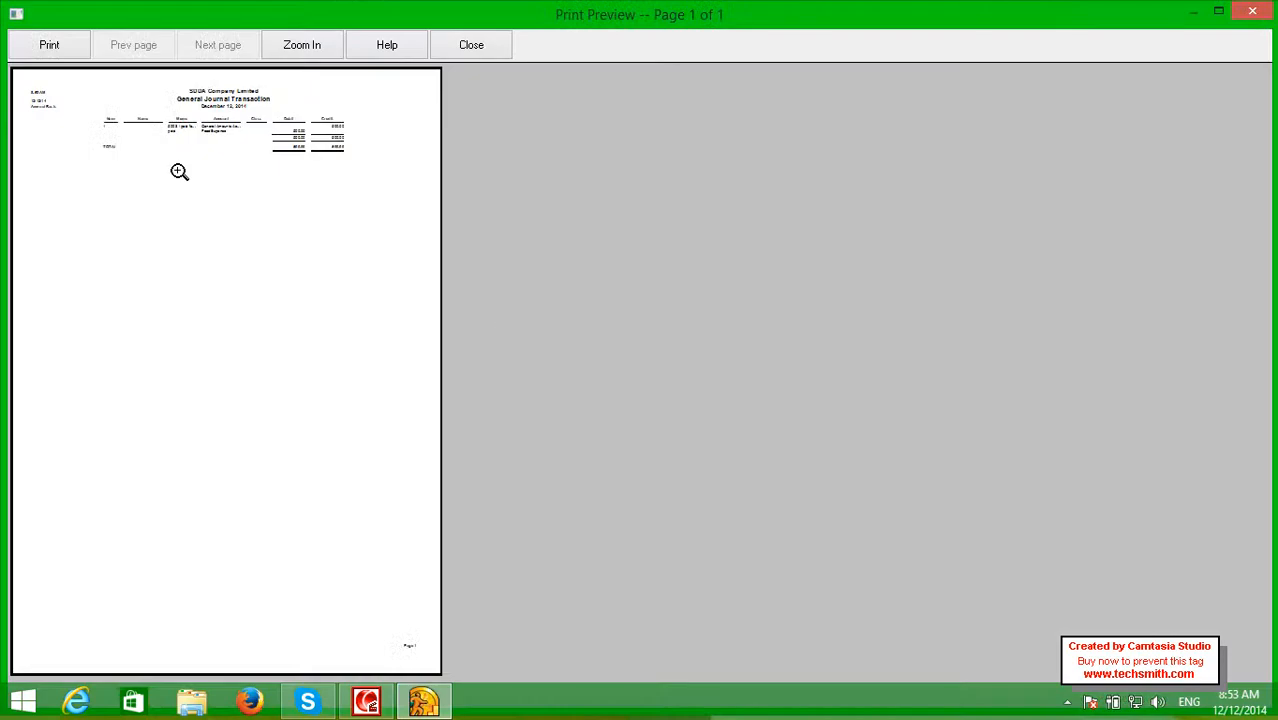
pyautogui.click(180, 171)
pyautogui.click(381, 128)
pyautogui.click(292, 79)
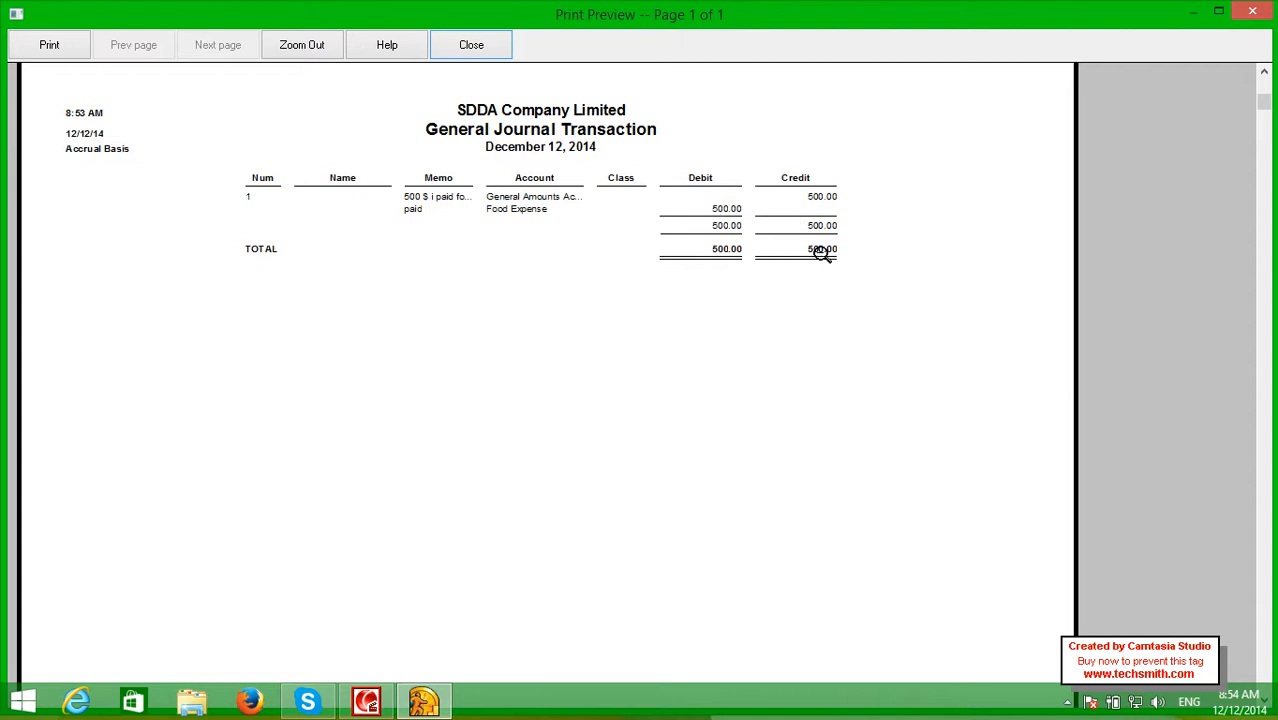
pyautogui.click(472, 46)
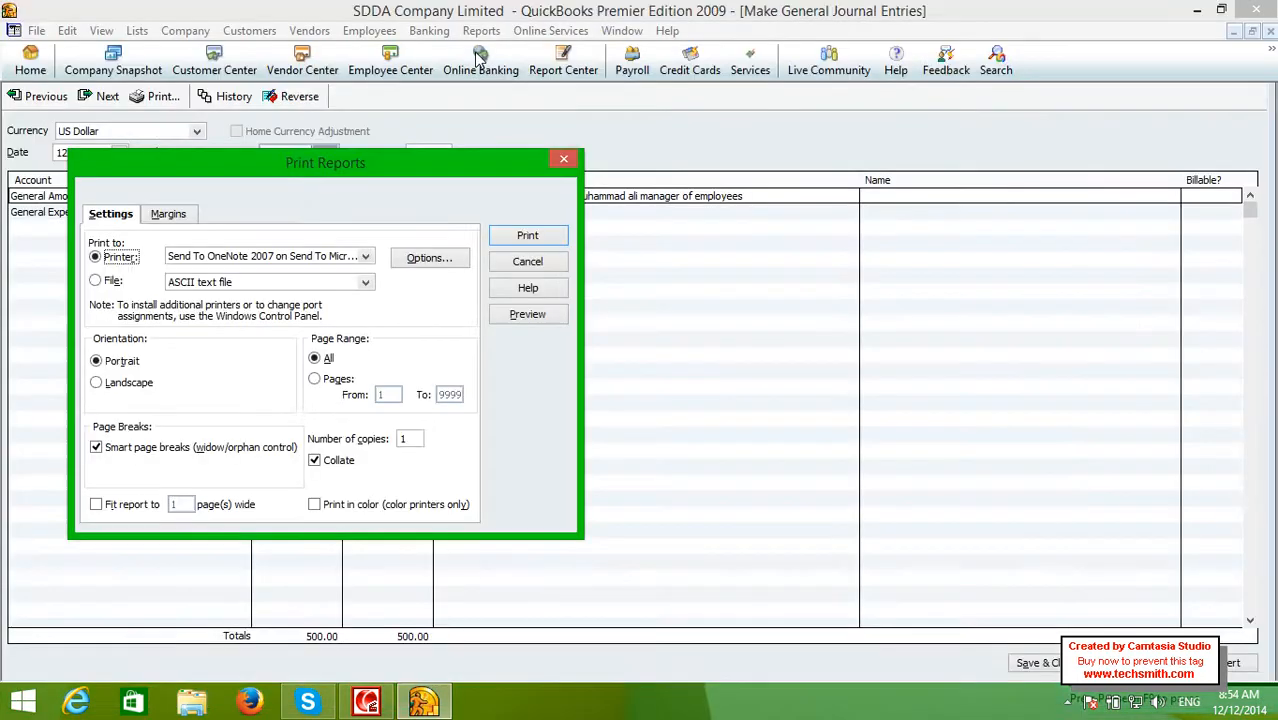
pyautogui.click(552, 168)
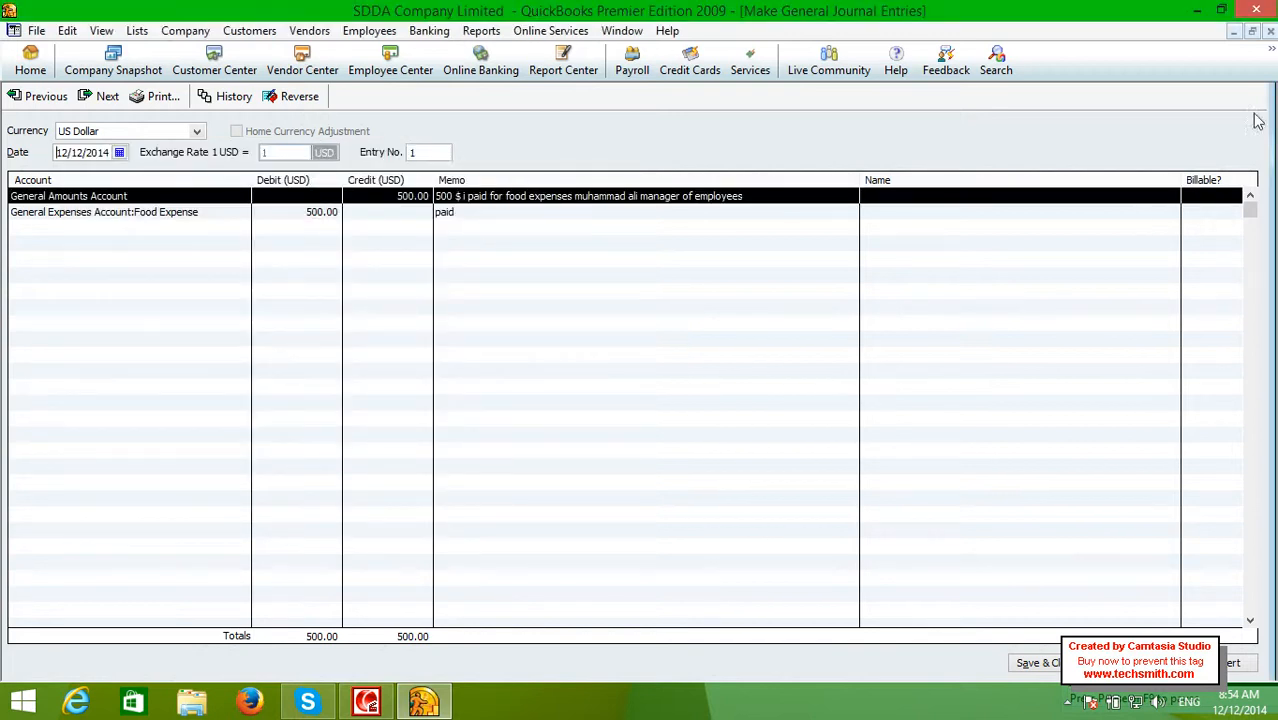
pyautogui.click(1270, 32)
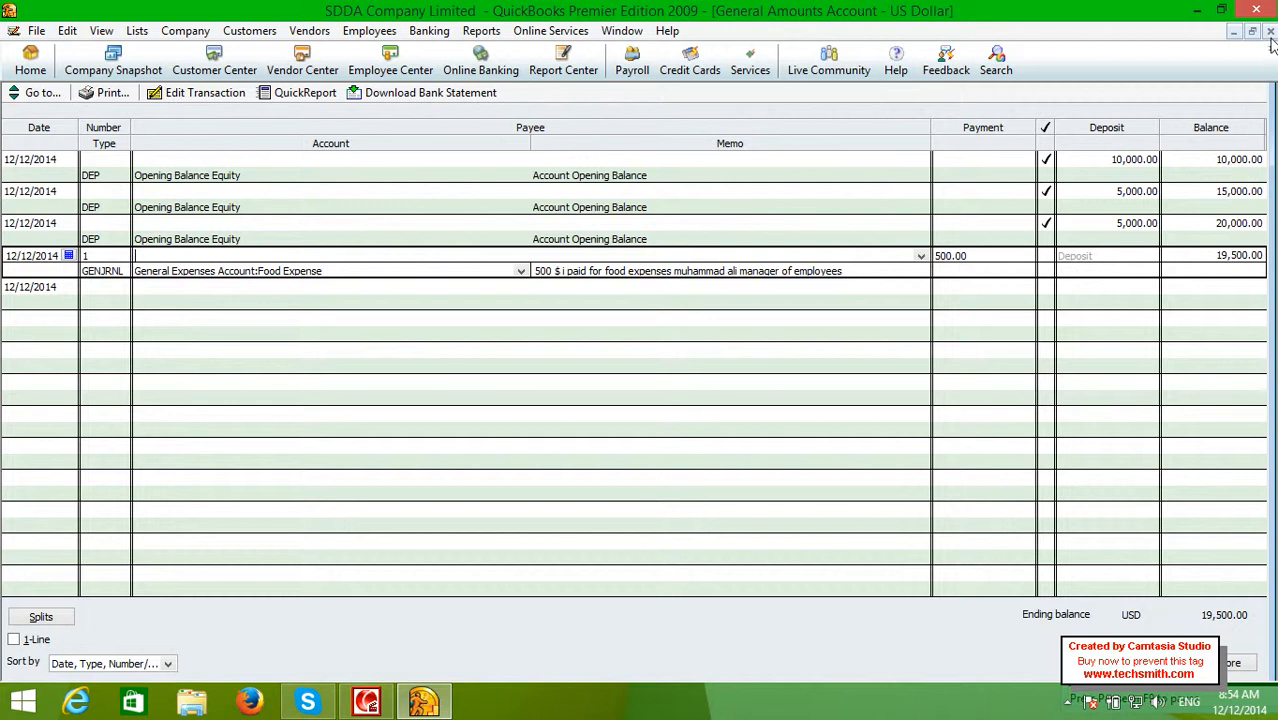
pyautogui.click(1270, 32)
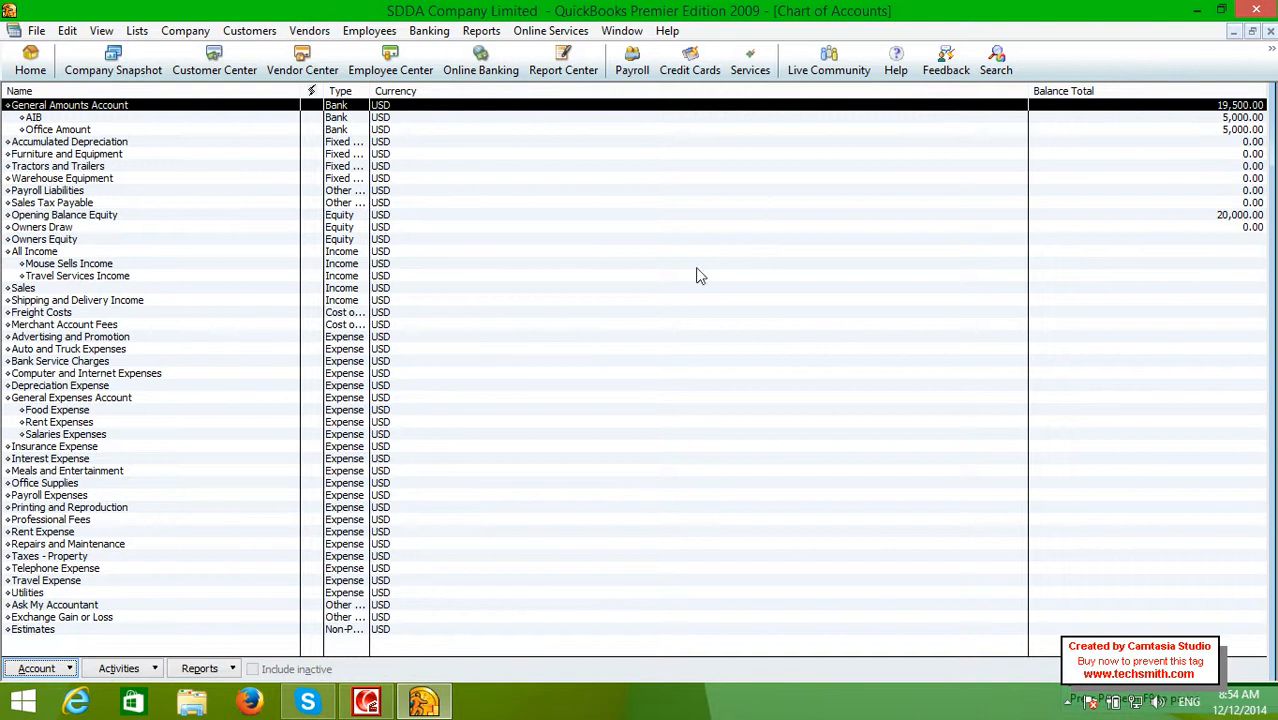
pyautogui.click(144, 411)
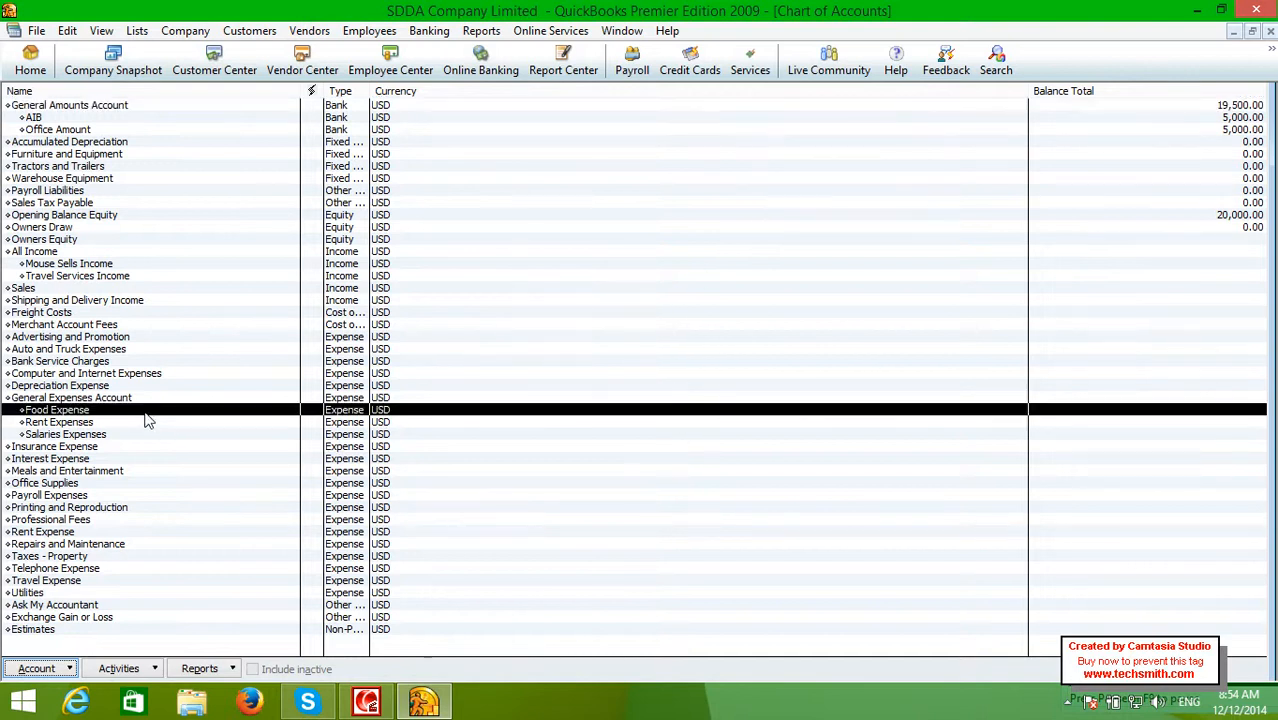
pyautogui.doubleClick(144, 410)
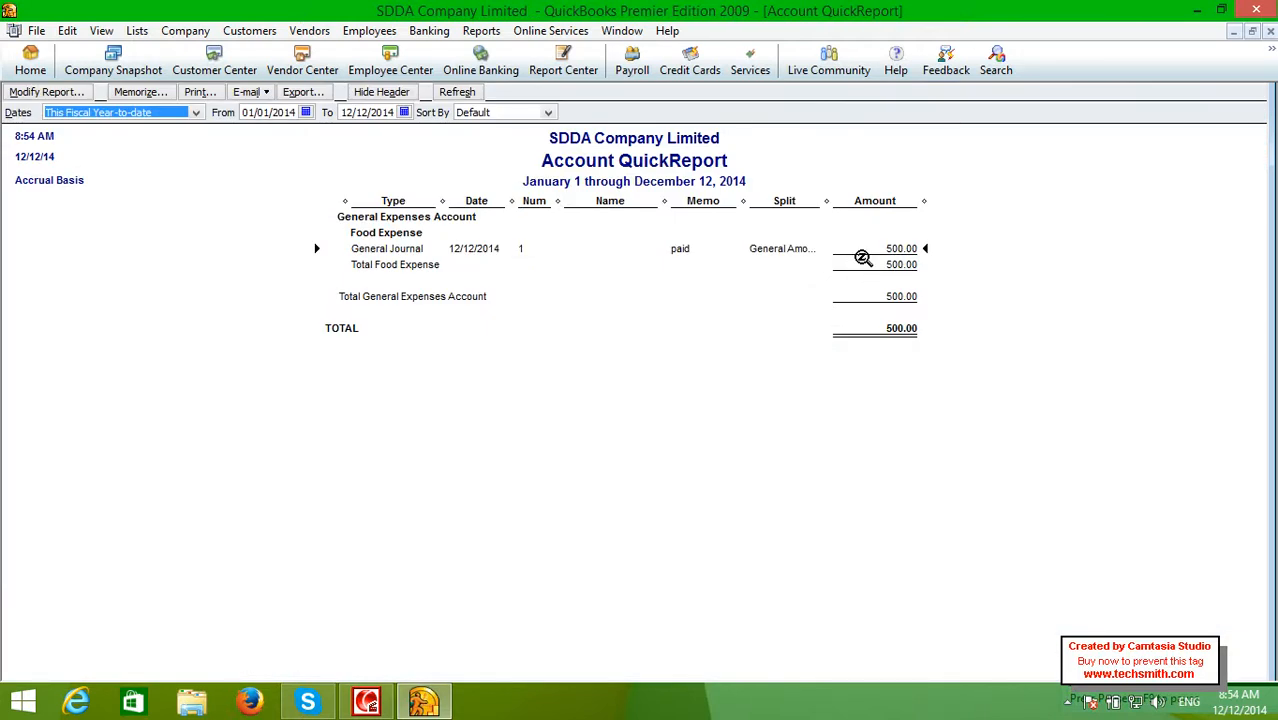
pyautogui.click(1270, 31)
pyautogui.click(195, 398)
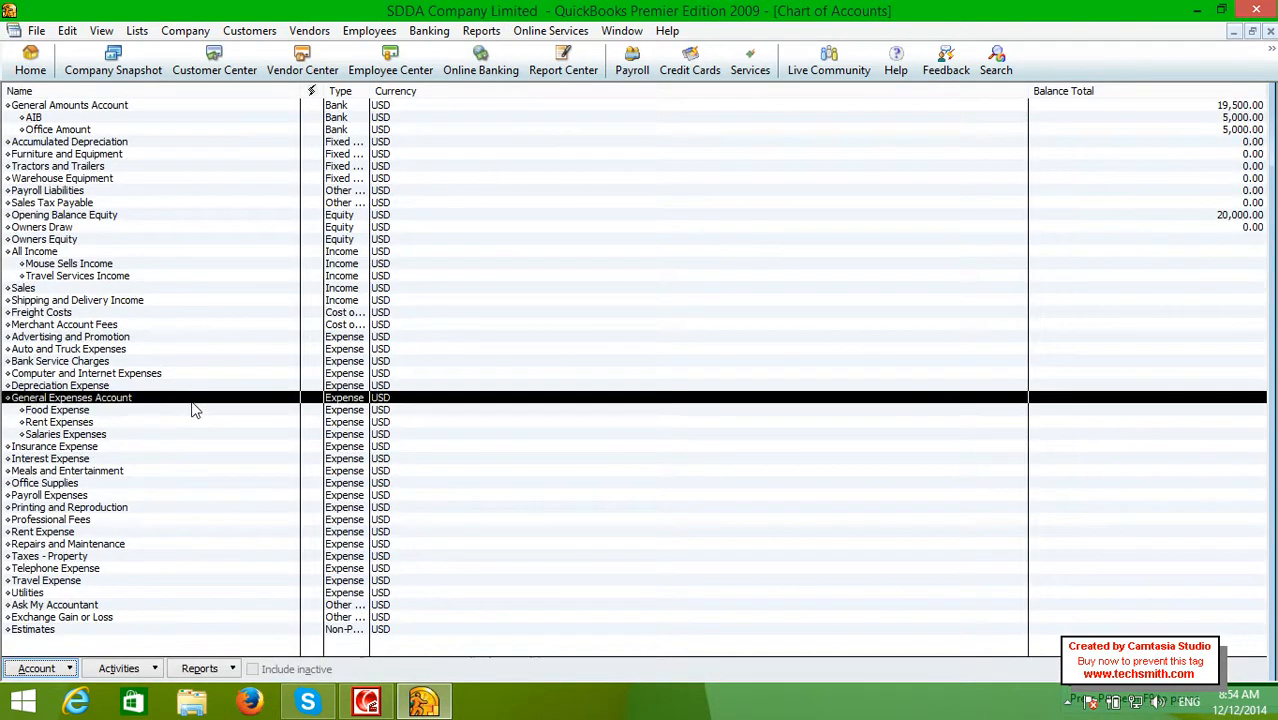
pyautogui.doubleClick(193, 397)
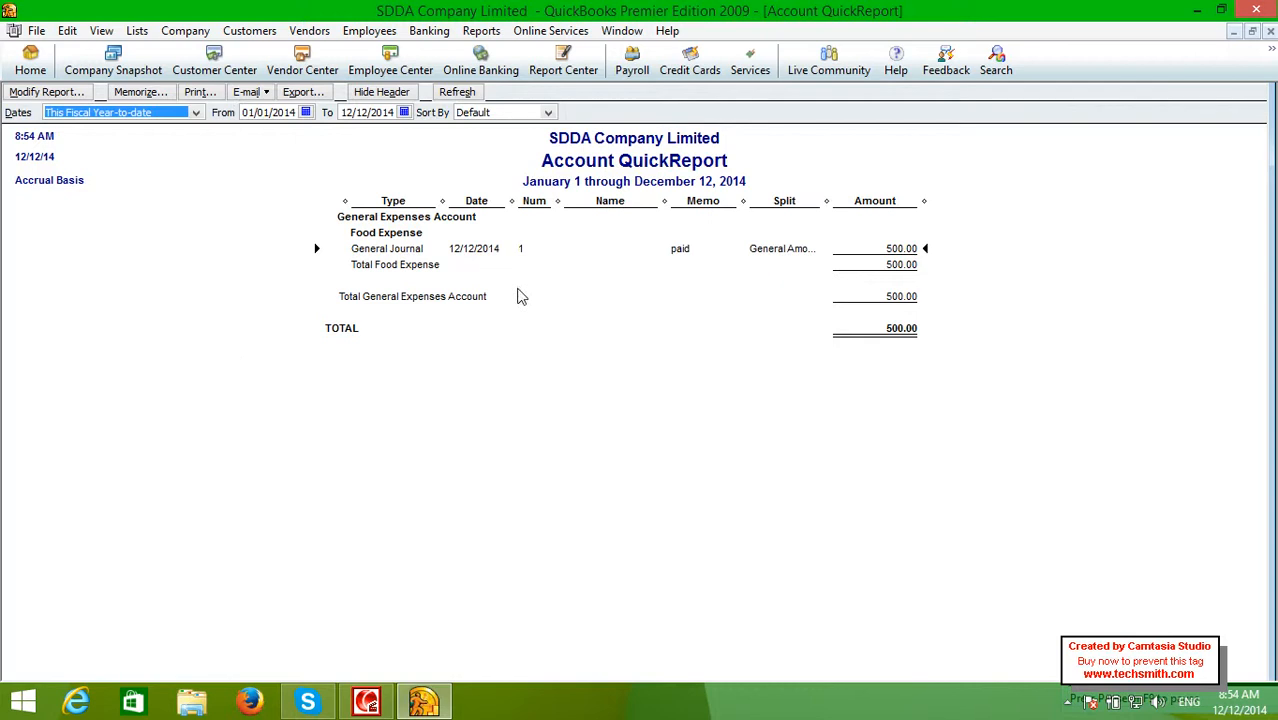
pyautogui.click(1270, 31)
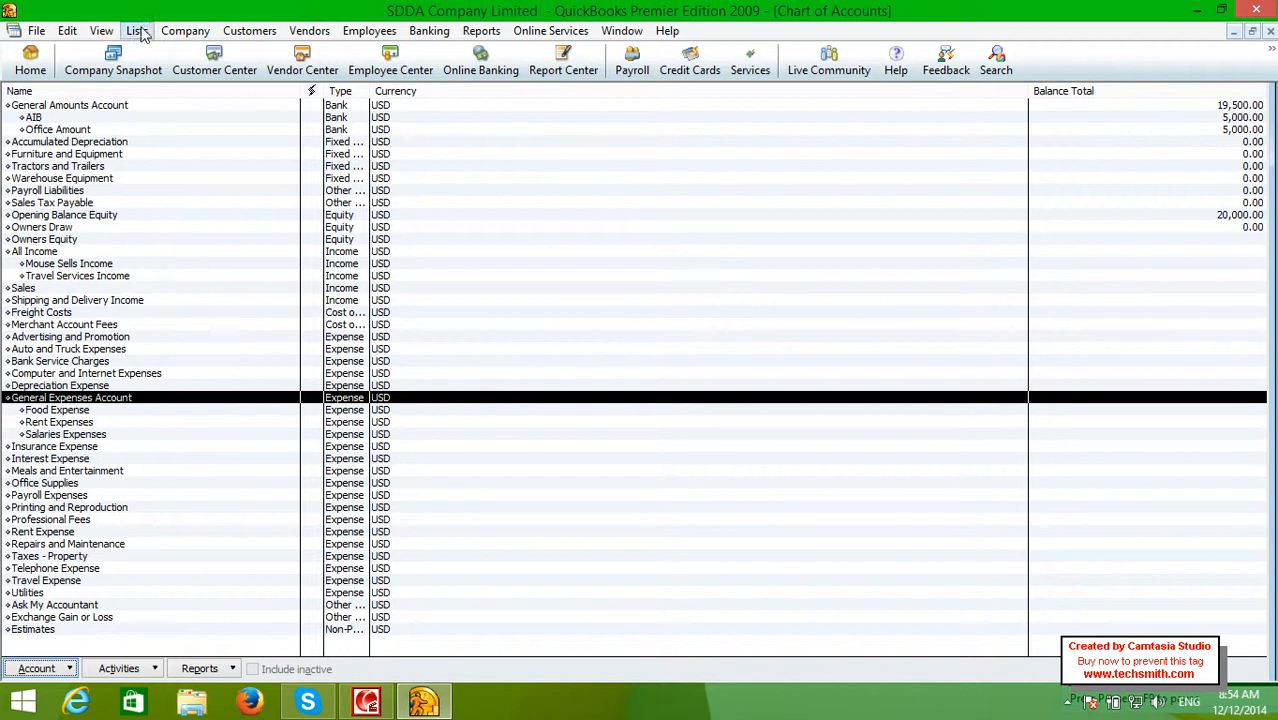
pyautogui.click(185, 31)
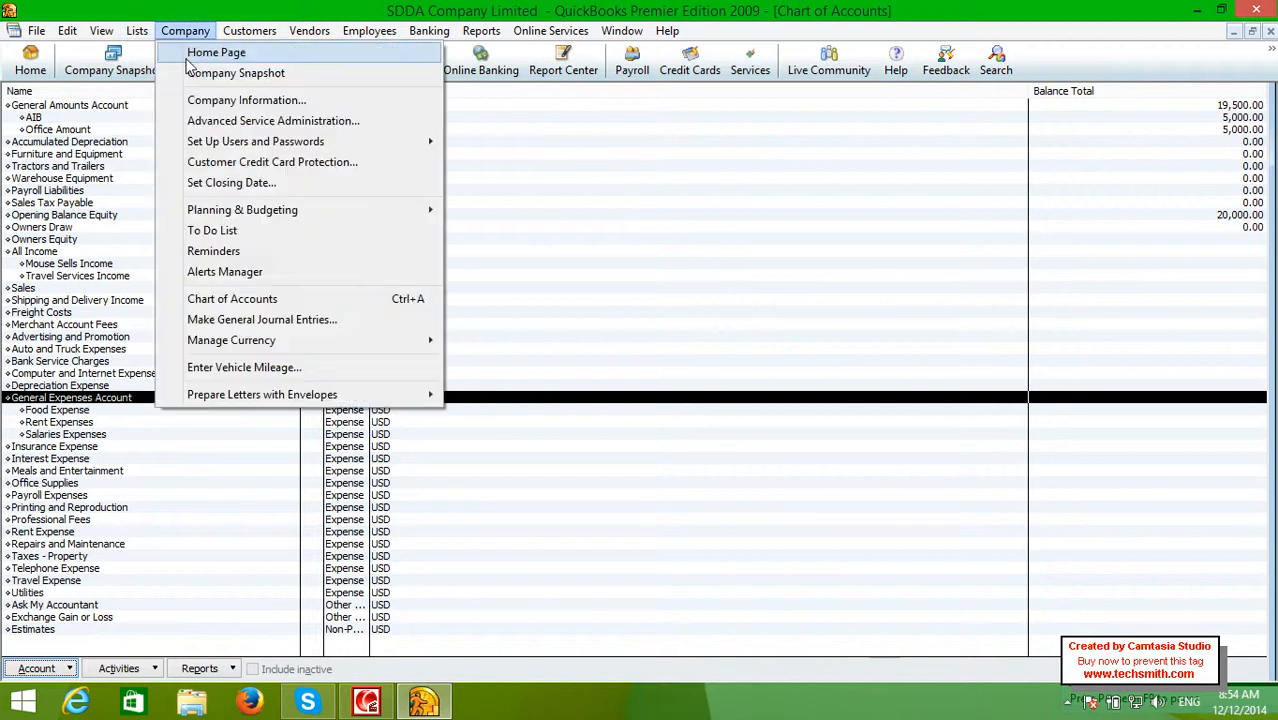
pyautogui.click(222, 320)
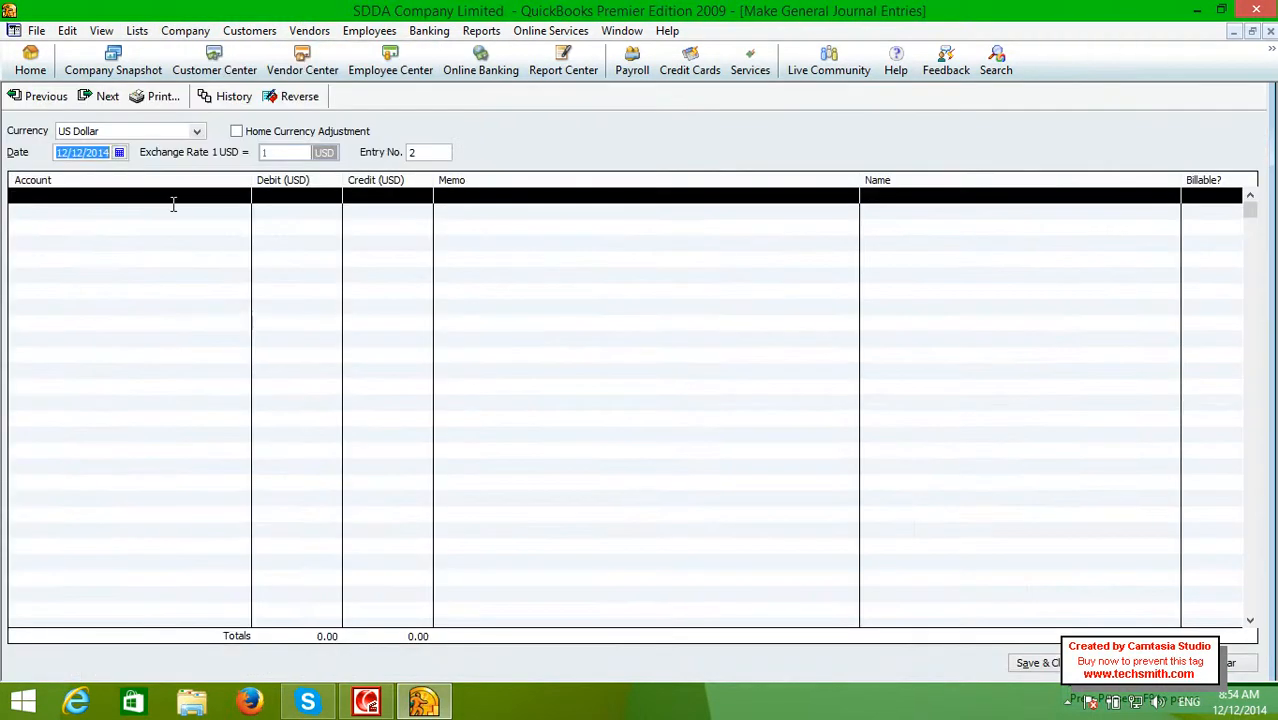
pyautogui.click(222, 210)
pyautogui.click(242, 197)
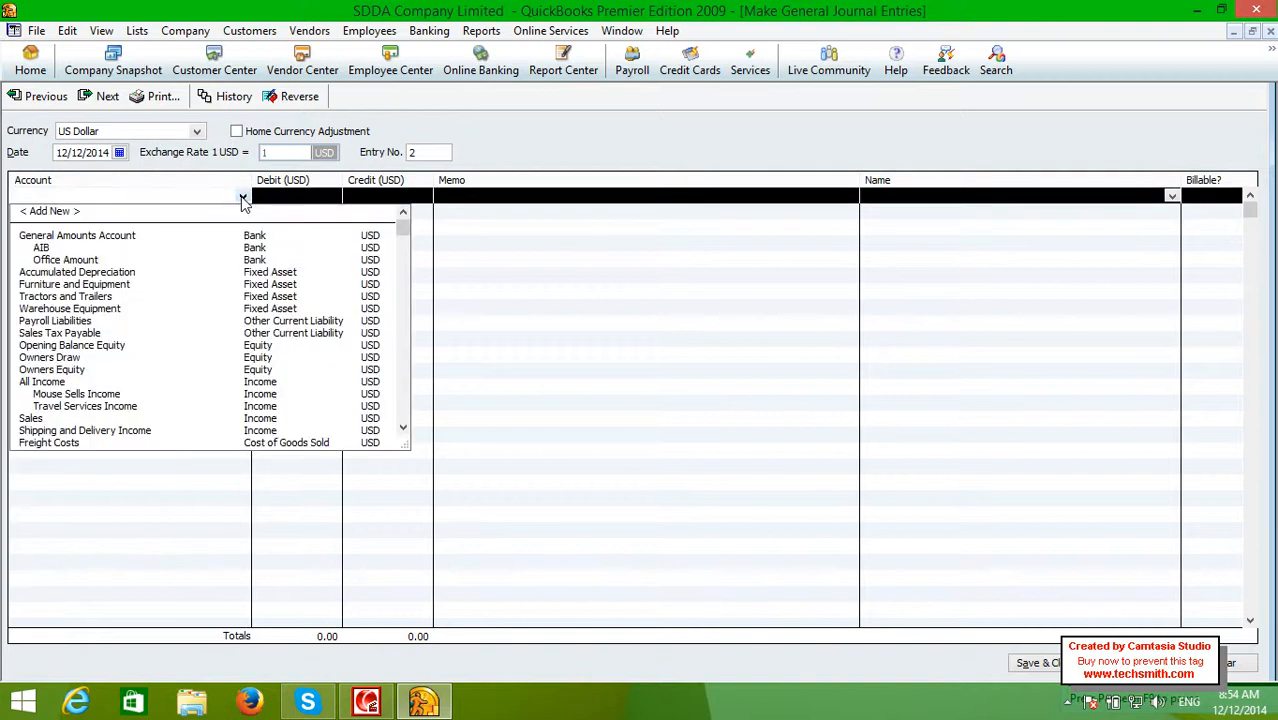
pyautogui.click(203, 260)
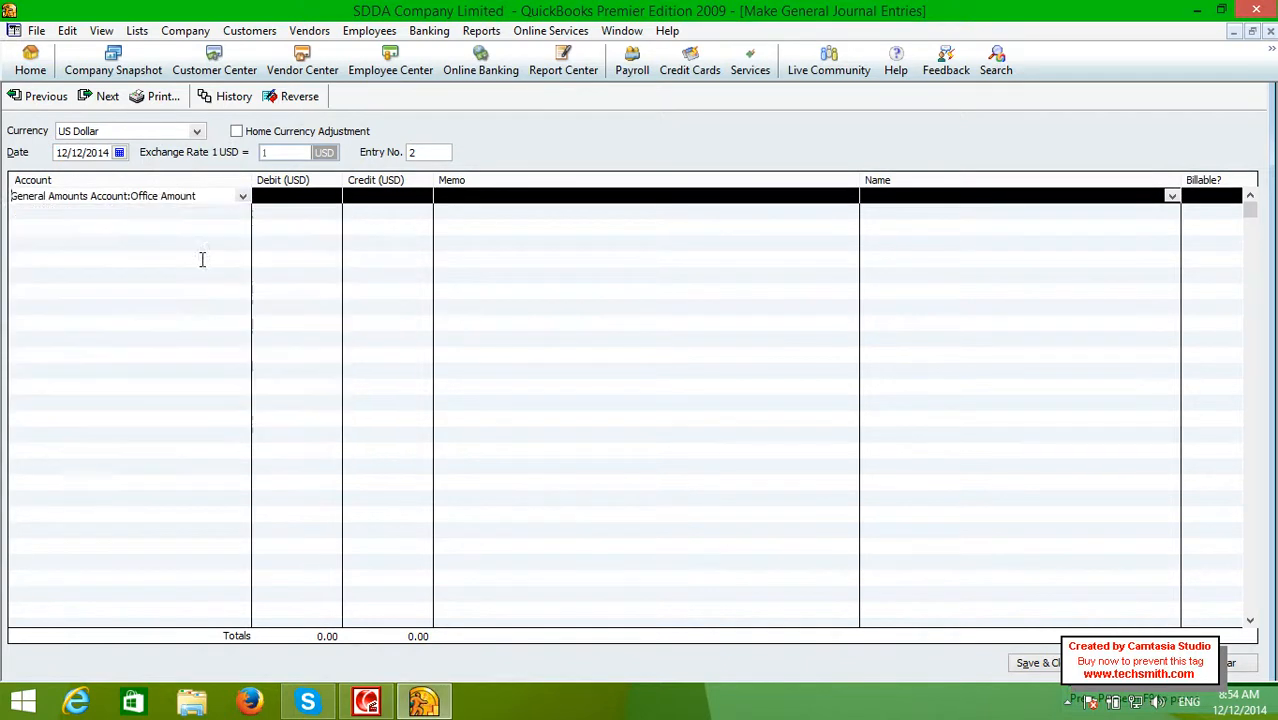
pyautogui.click(368, 199)
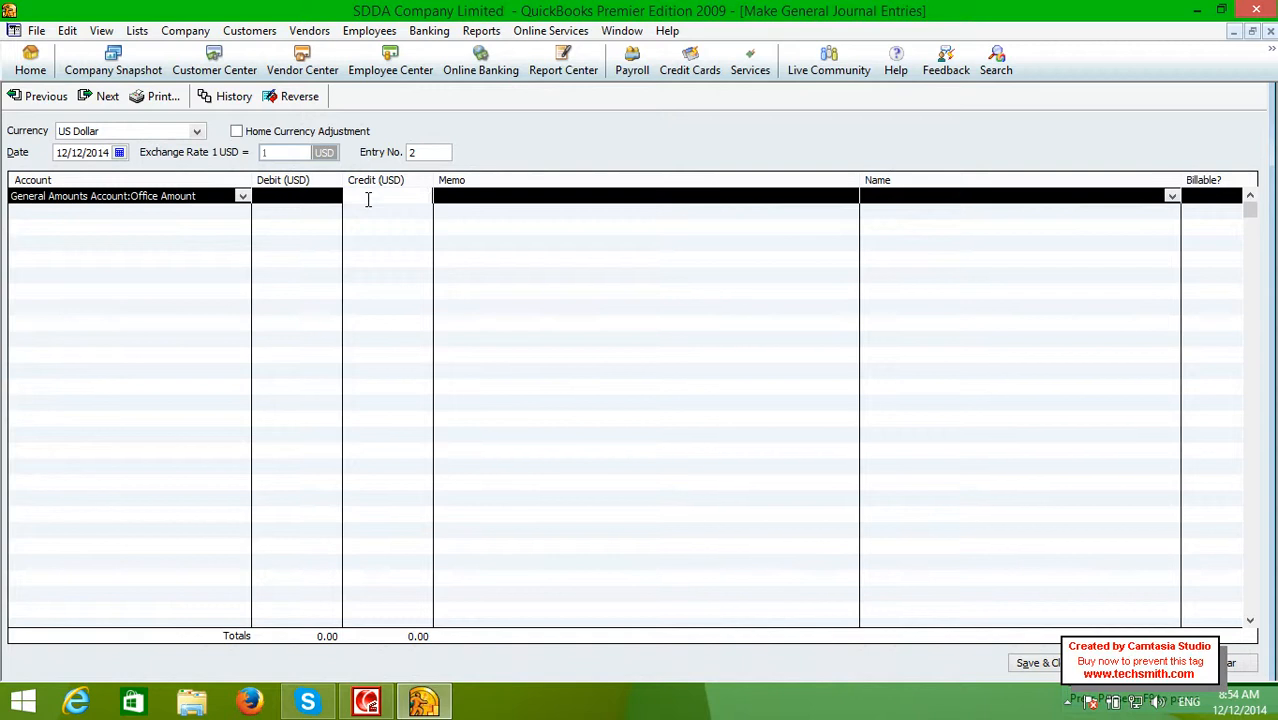
pyautogui.write('500')
pyautogui.press('Tab')
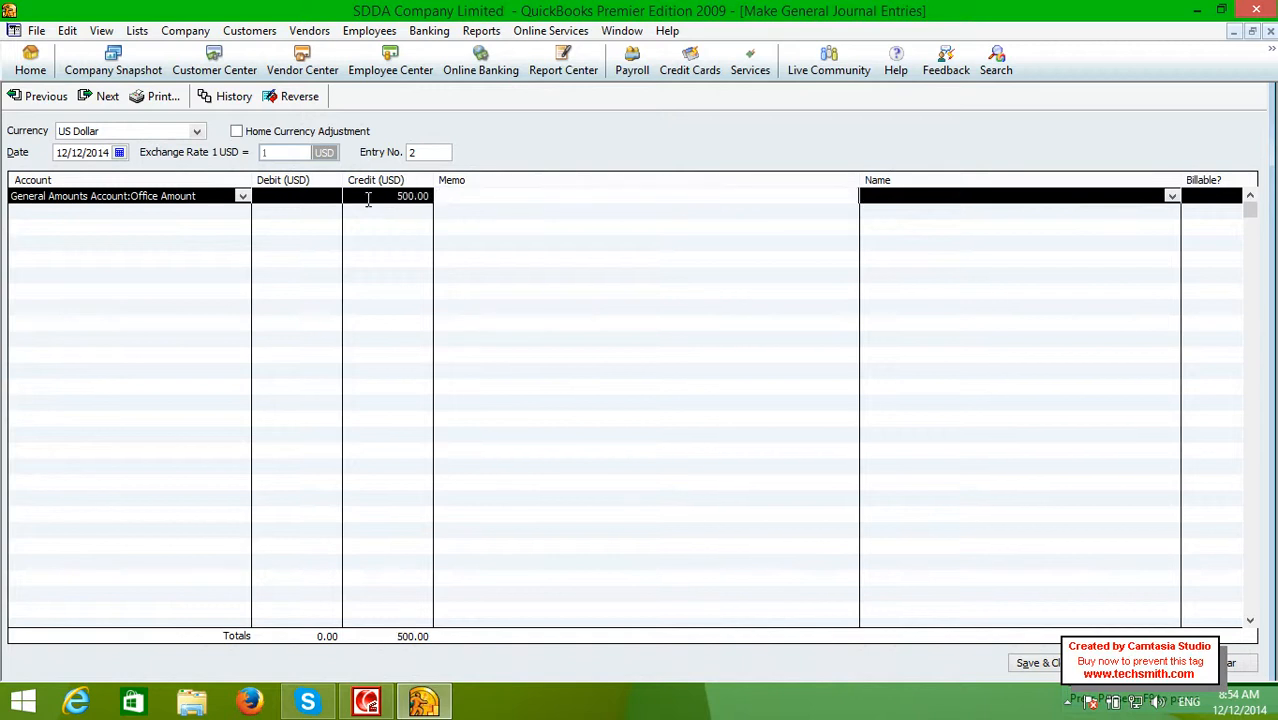
pyautogui.write('%')
pyautogui.press('BackSpace')
pyautogui.write('$500 dollers i paid for rent ')
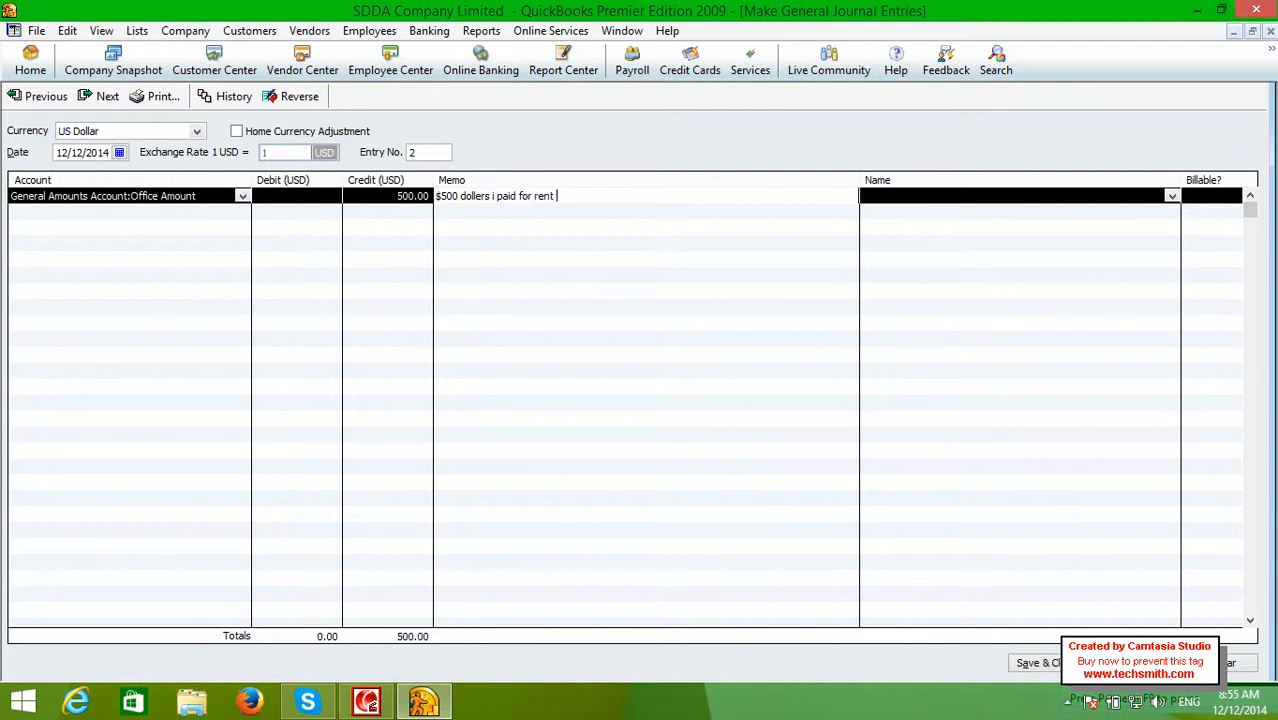
pyautogui.write('expenses')
pyautogui.click(108, 217)
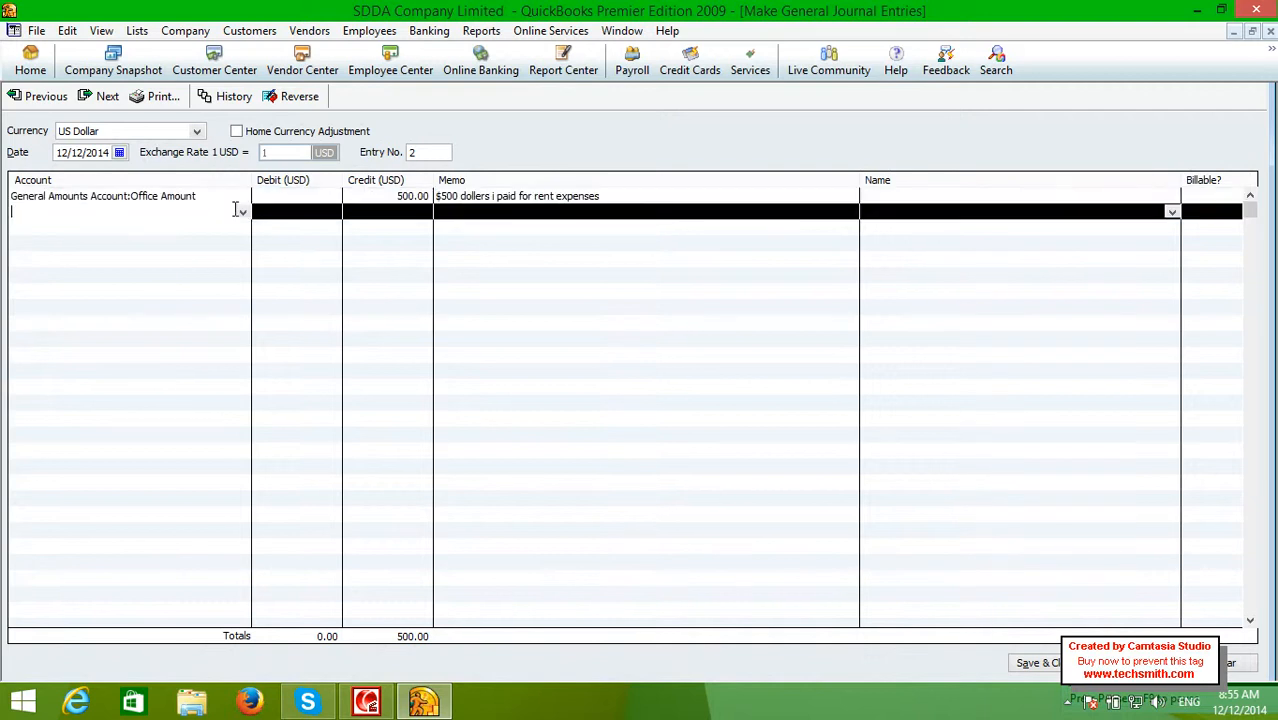
pyautogui.click(241, 212)
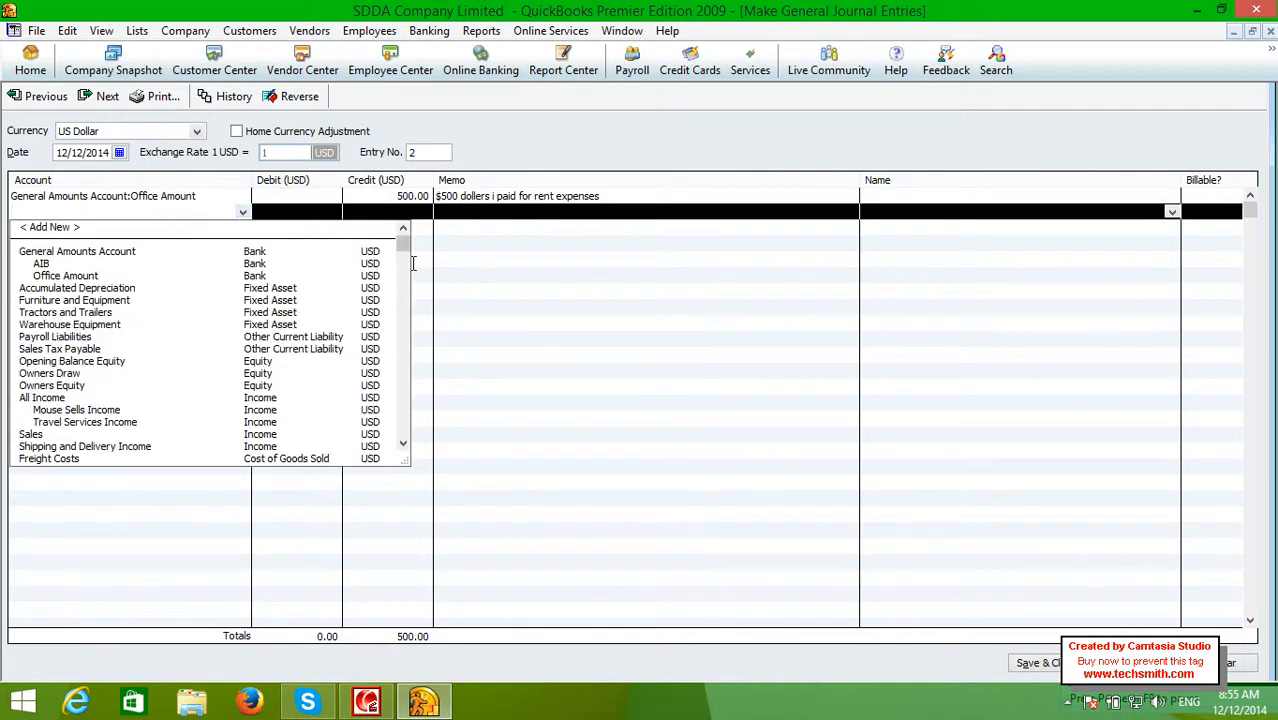
pyautogui.moveTo(404, 244); pyautogui.dragTo(402, 378)
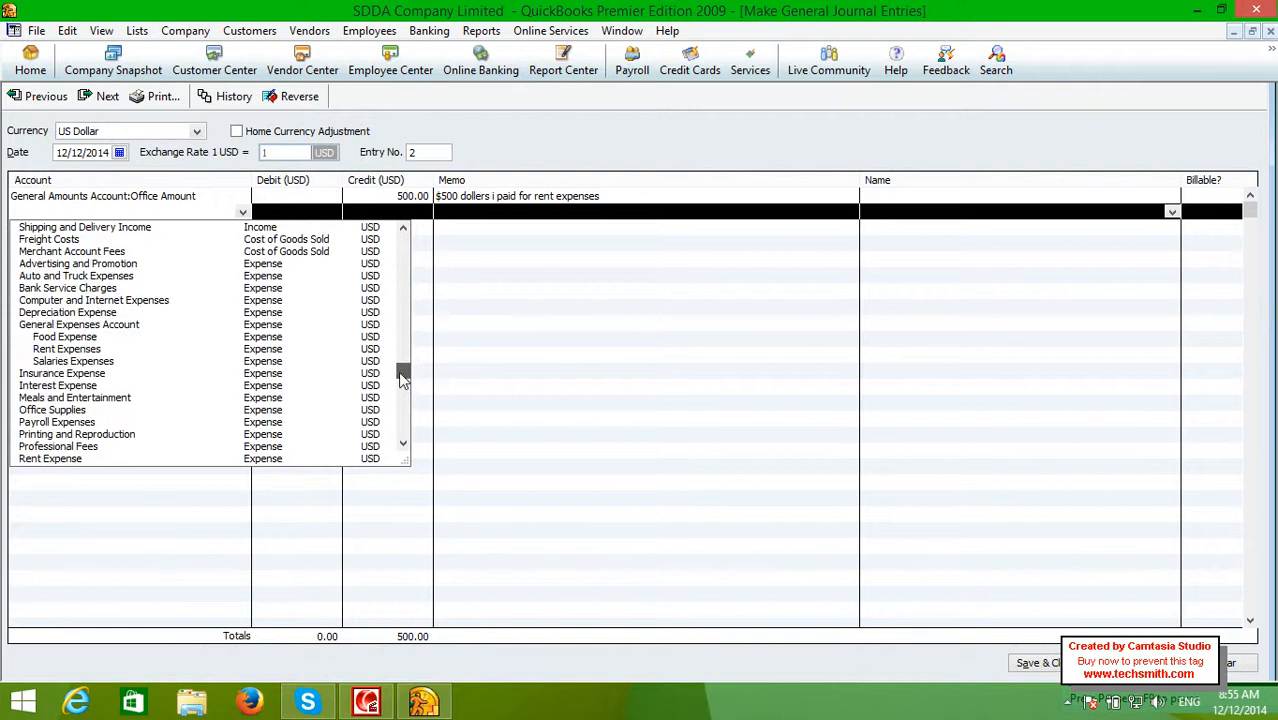
pyautogui.click(100, 348)
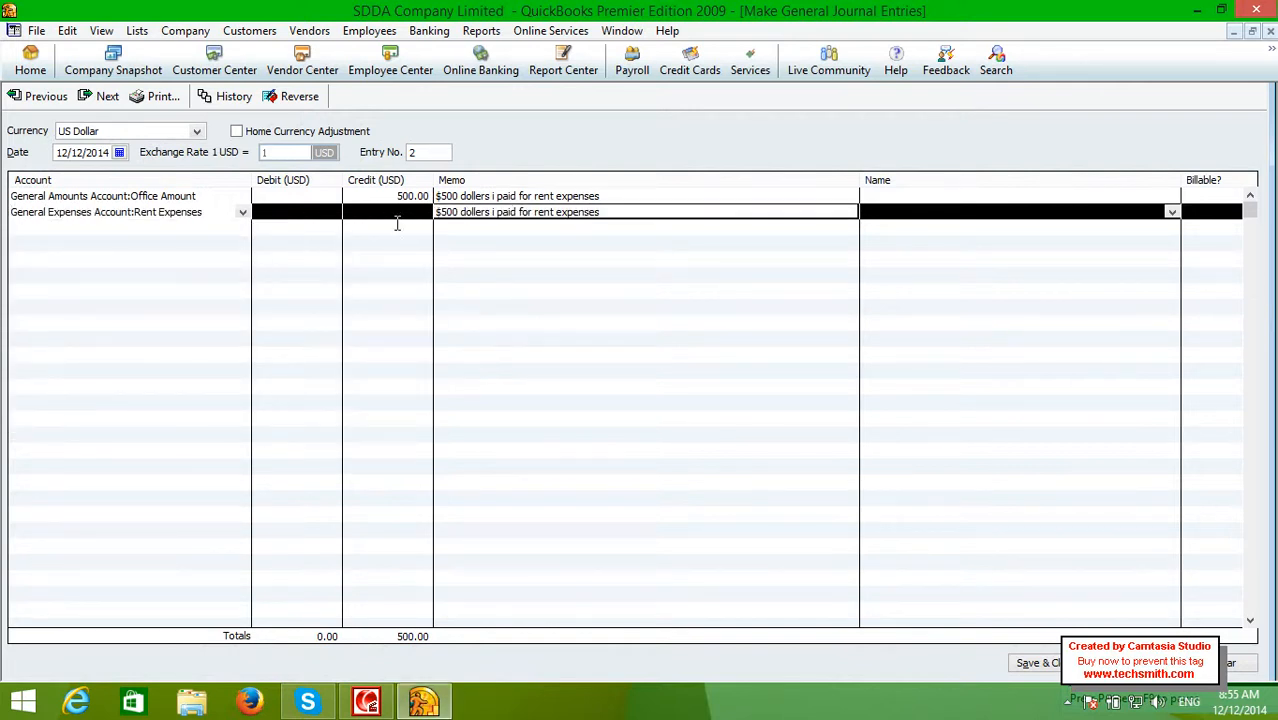
pyautogui.click(397, 226)
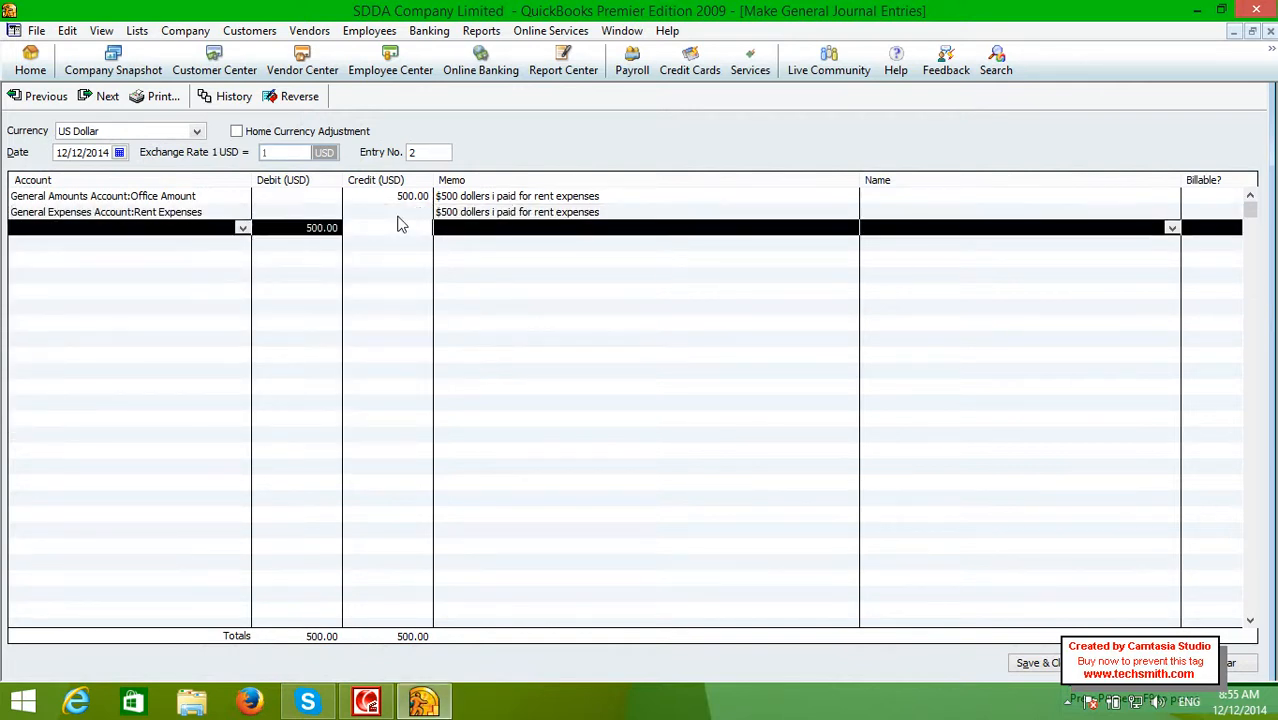
pyautogui.click(310, 217)
pyautogui.click(310, 227)
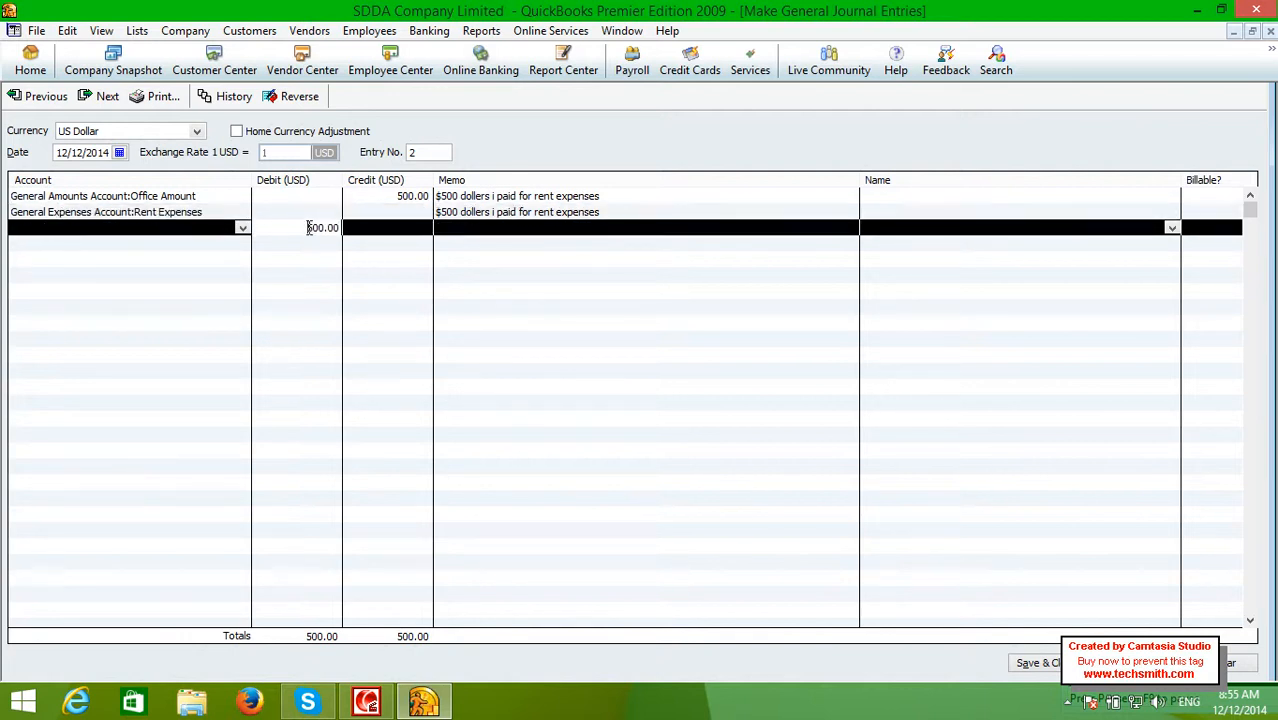
pyautogui.click(60, 229)
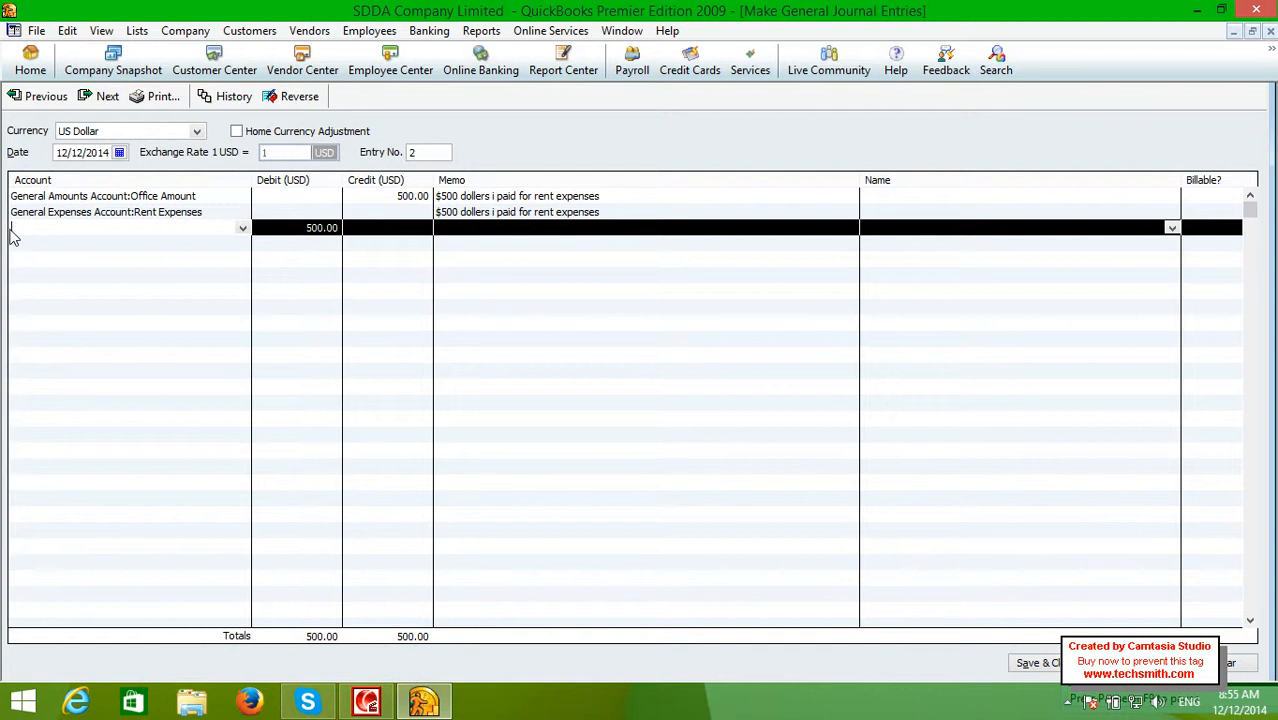
pyautogui.press('Escape')
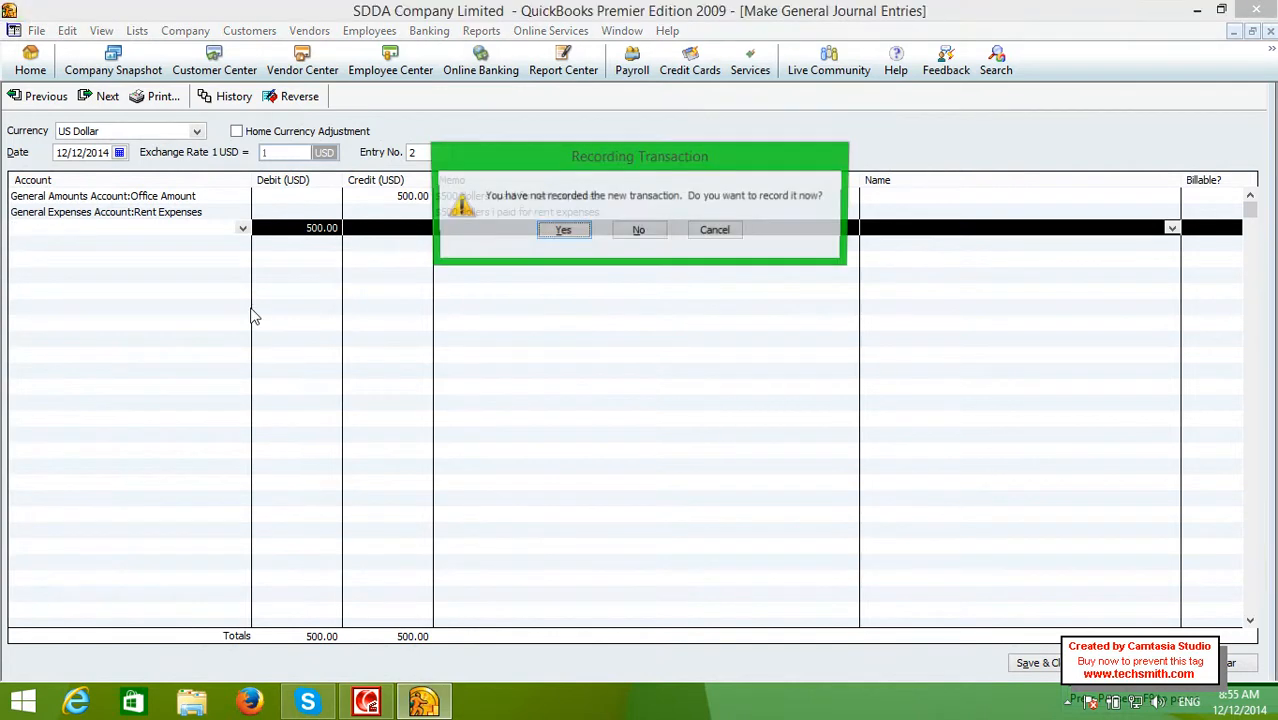
pyautogui.press('Escape')
pyautogui.press('Escape')
pyautogui.press('Right')
pyautogui.press('Right')
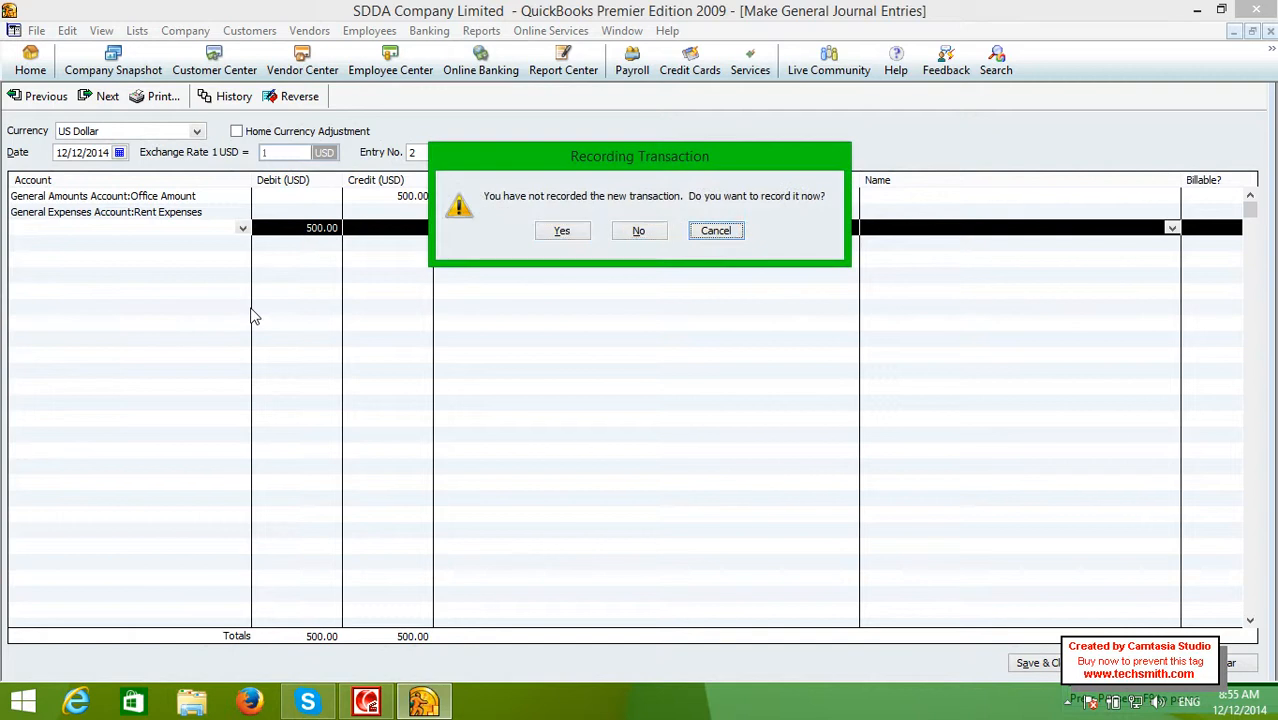
pyautogui.press('Left')
pyautogui.press('Return')
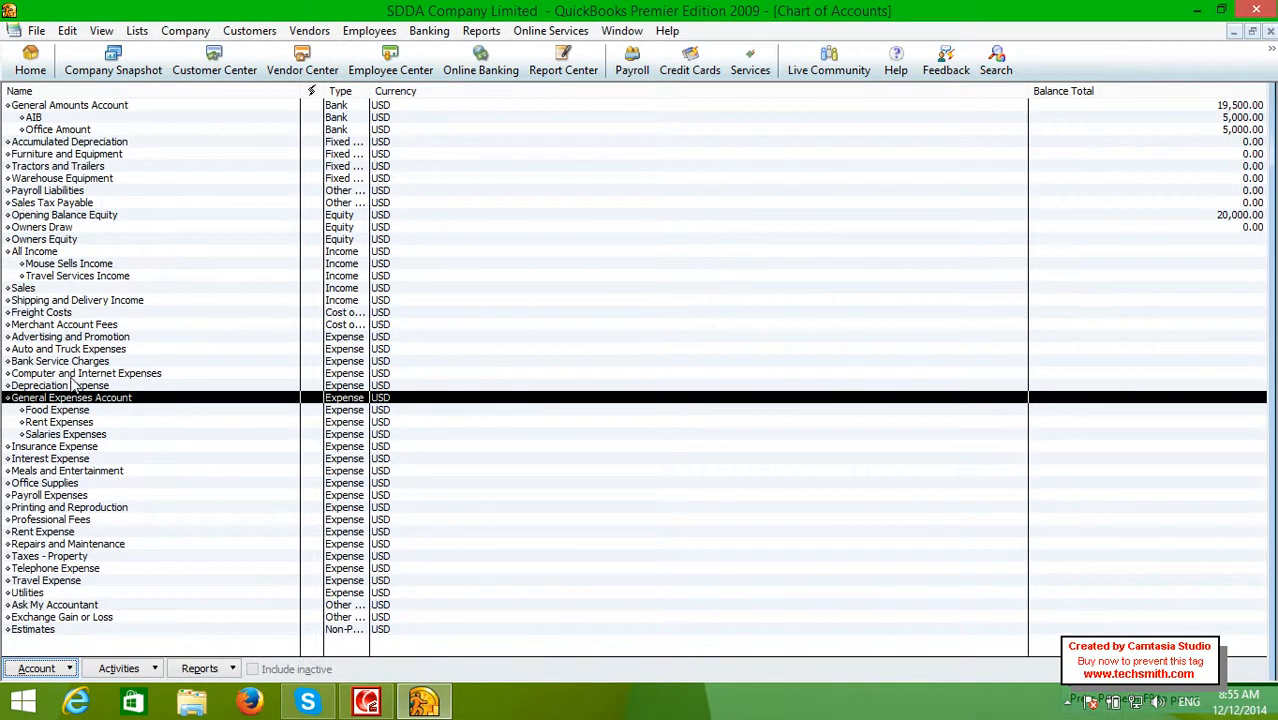
pyautogui.click(137, 30)
pyautogui.moveTo(185, 30)
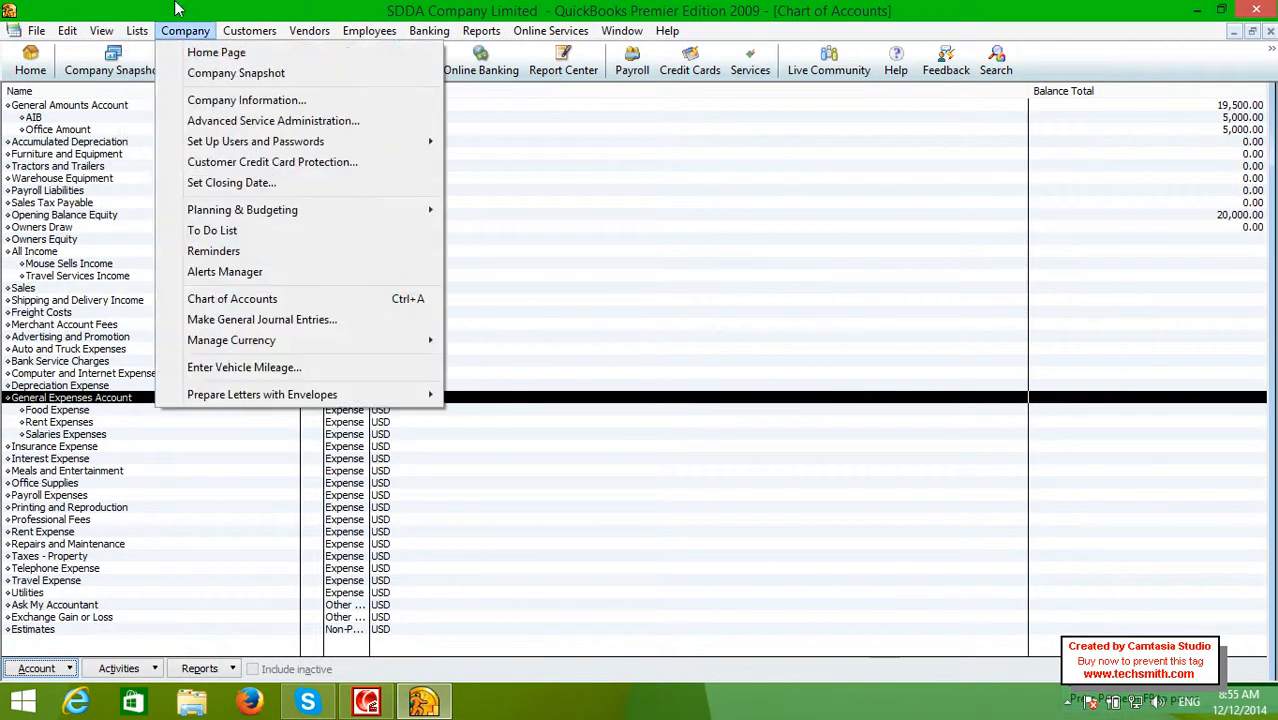
# Start a new journal entry crediting Office Amount 500 with the memo 'paid of rent'
pyautogui.click(200, 320)
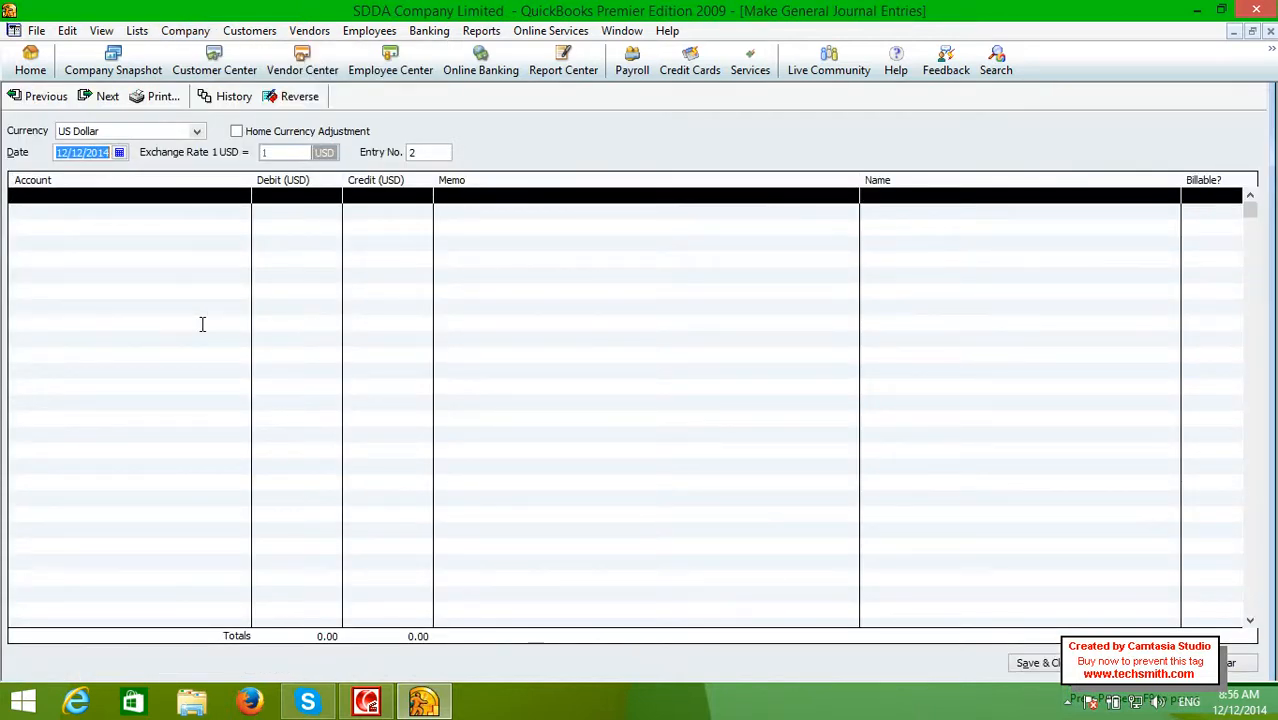
pyautogui.click(203, 206)
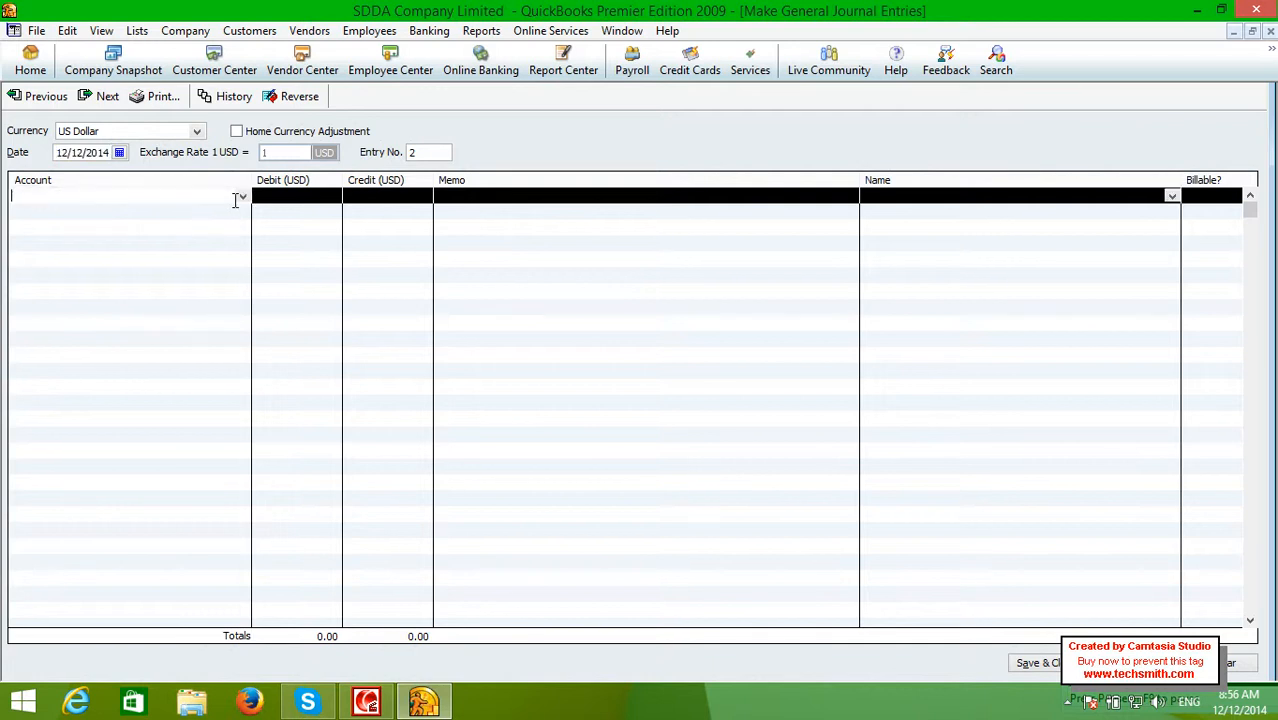
pyautogui.click(242, 197)
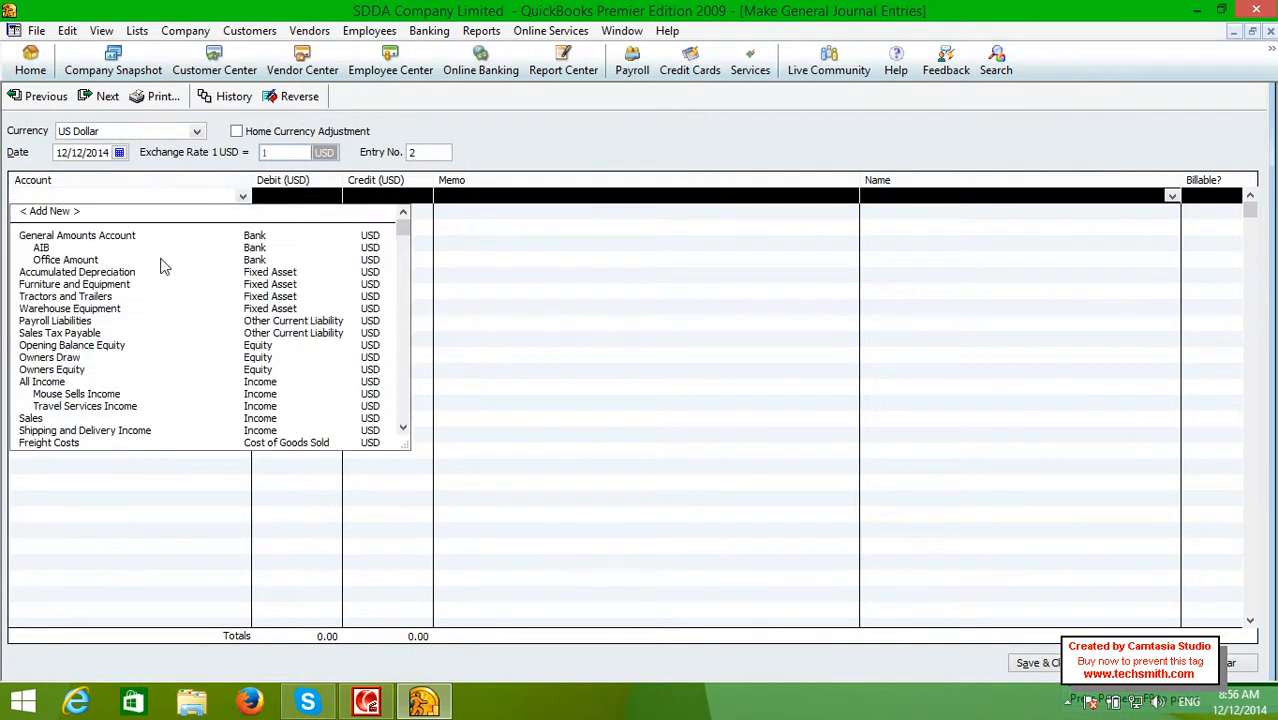
pyautogui.click(110, 258)
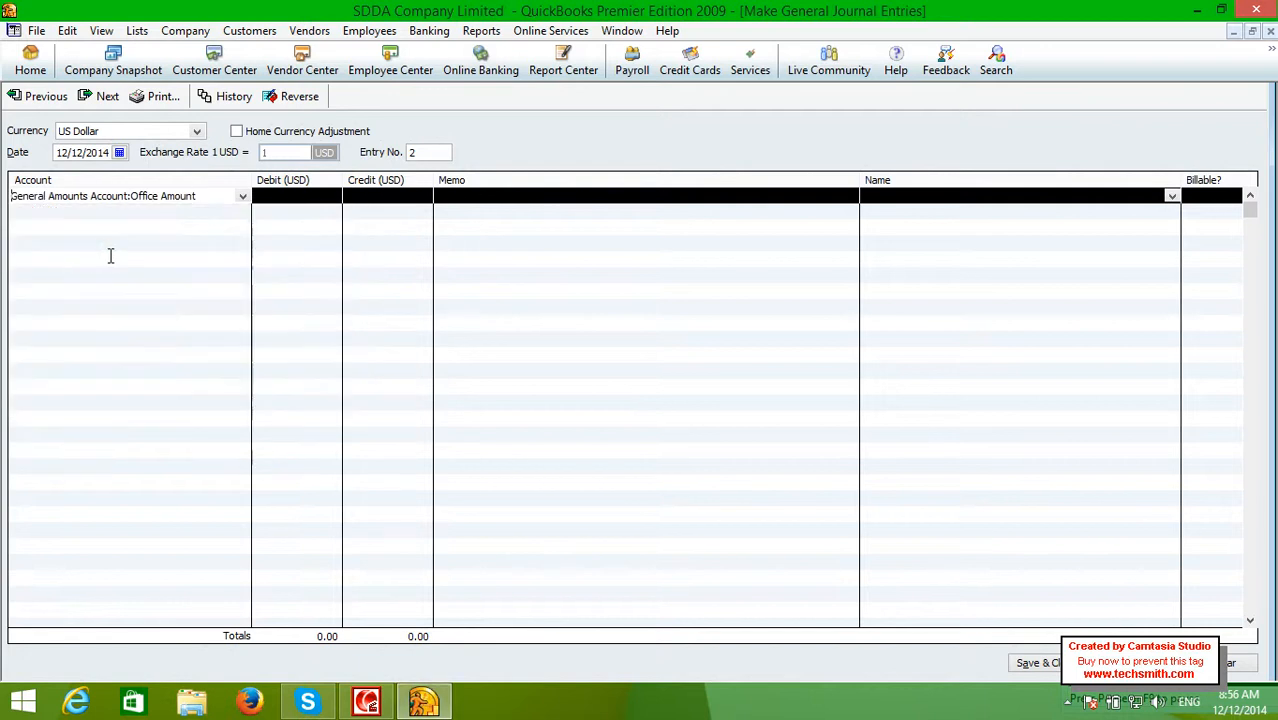
pyautogui.click(380, 197)
pyautogui.write('500')
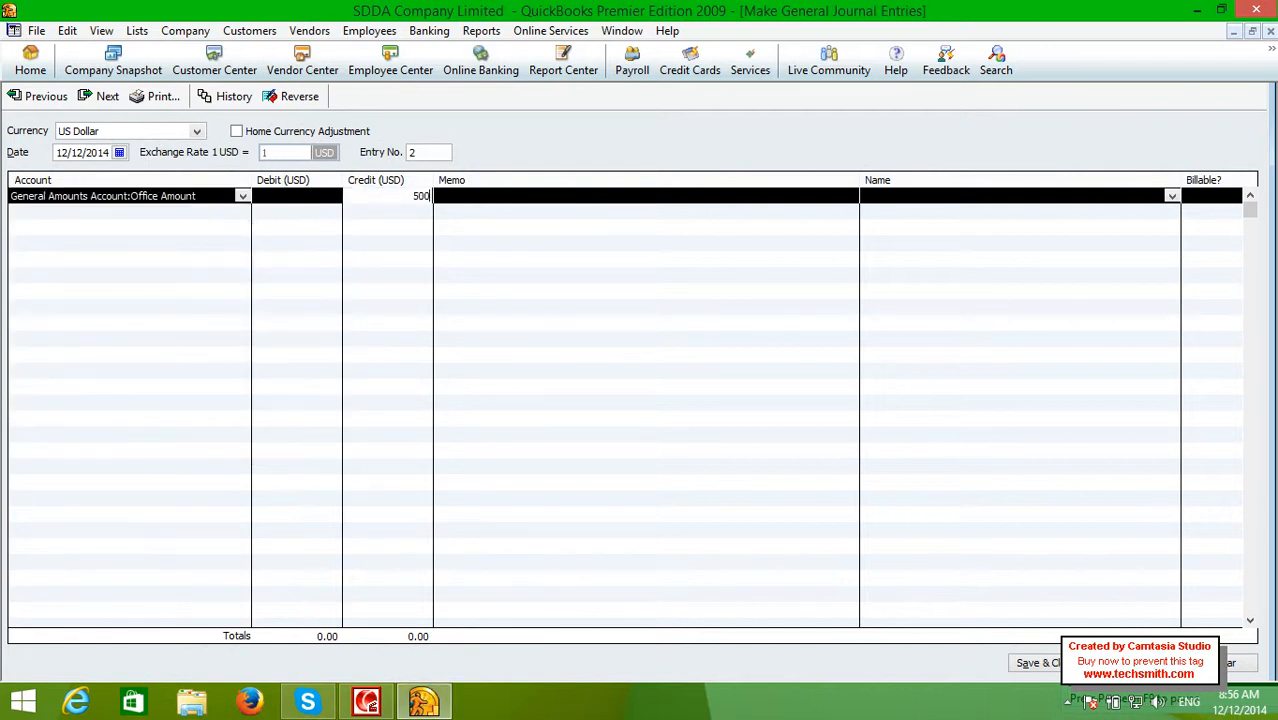
pyautogui.press('Tab')
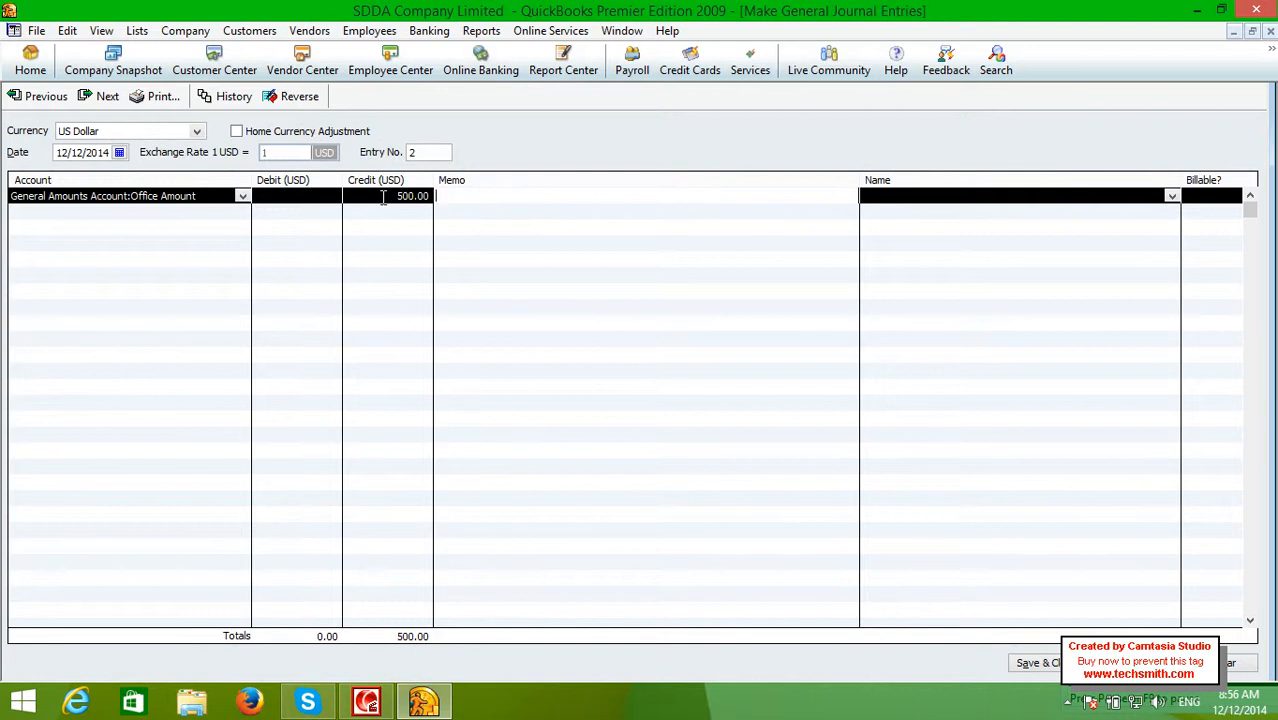
pyautogui.write('paid of rent')
pyautogui.press('Tab')
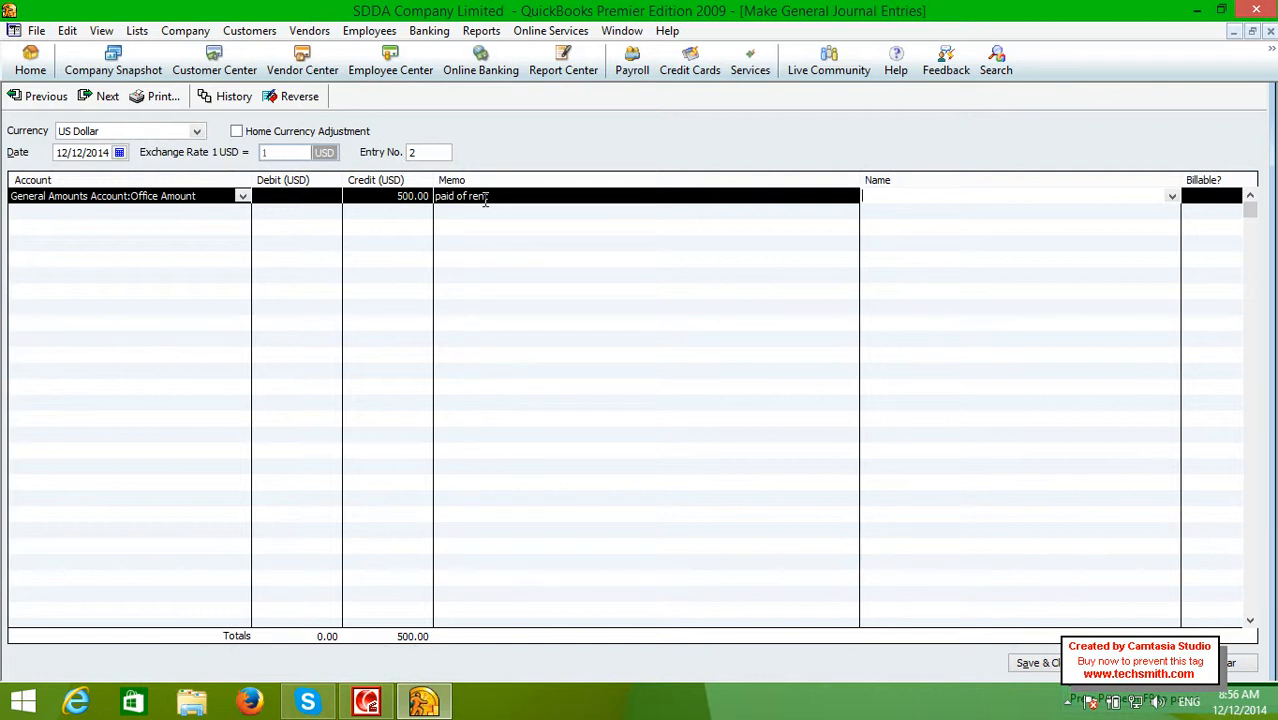
pyautogui.click(535, 197)
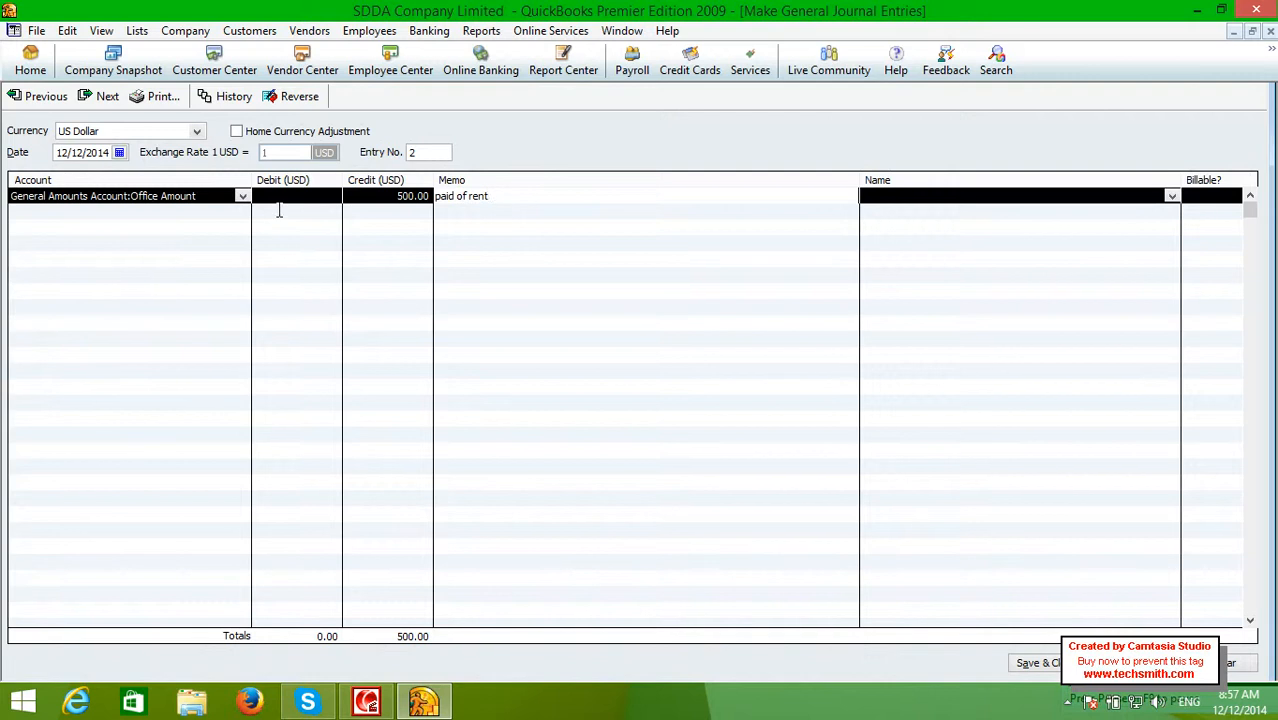
# Debit the second line to Rent Expenses for 500.00 and save the entry
pyautogui.click(180, 208)
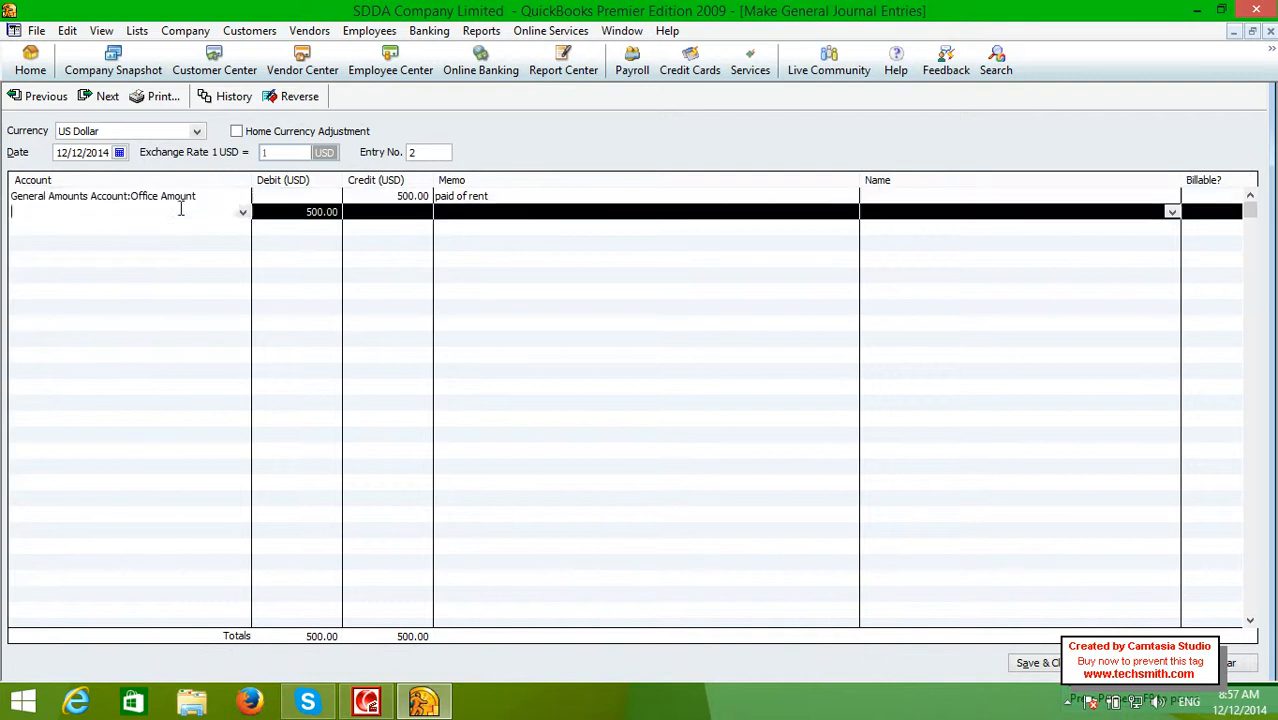
pyautogui.click(241, 212)
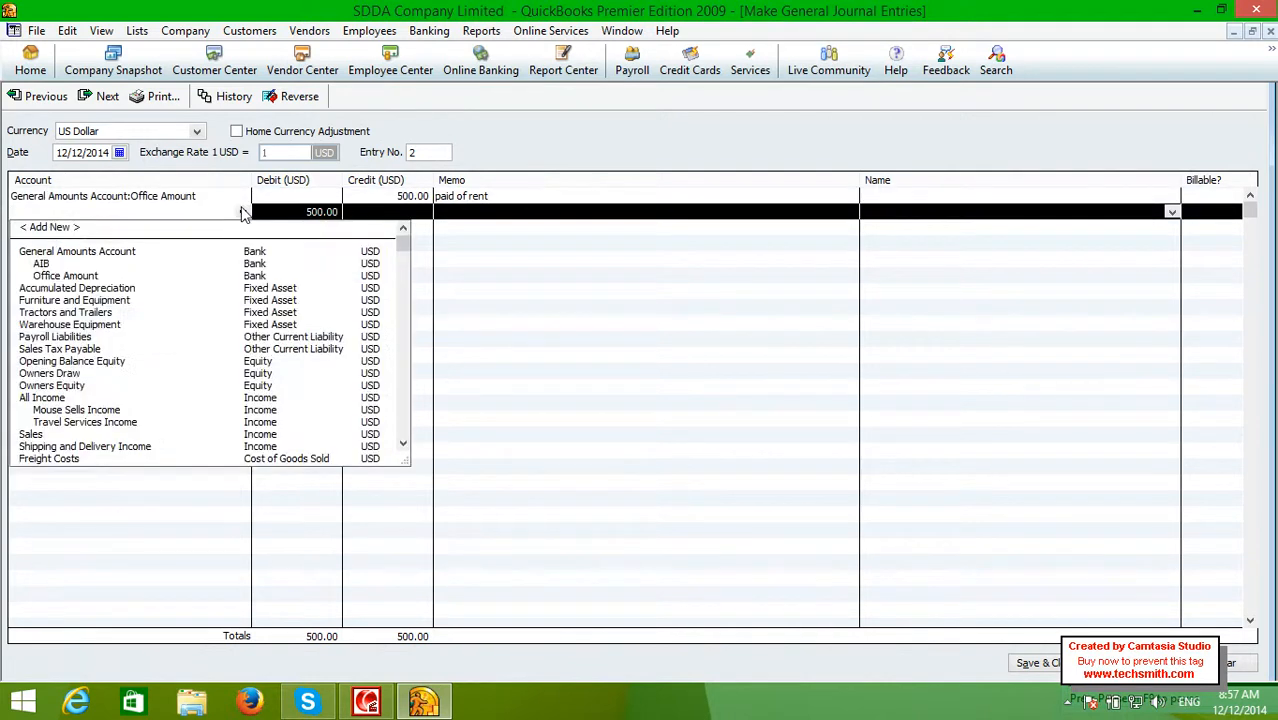
pyautogui.moveTo(403, 248); pyautogui.dragTo(402, 353)
pyautogui.click(96, 374)
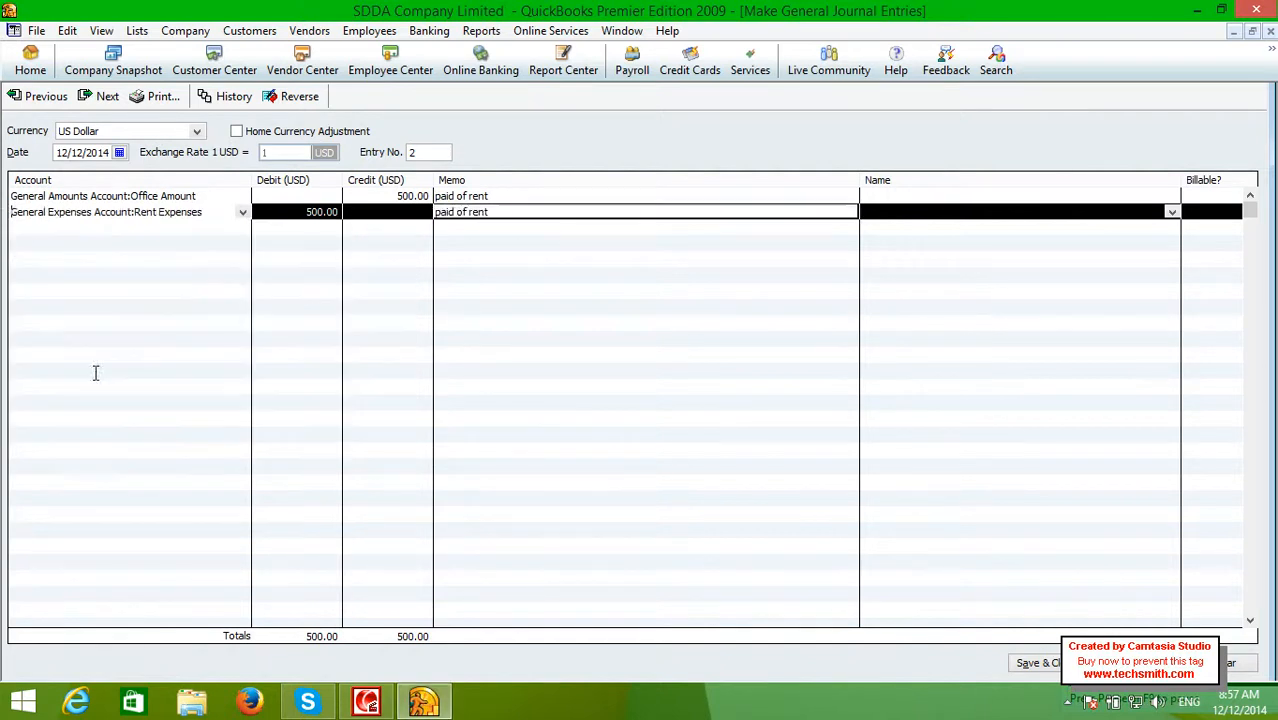
pyautogui.press('Tab')
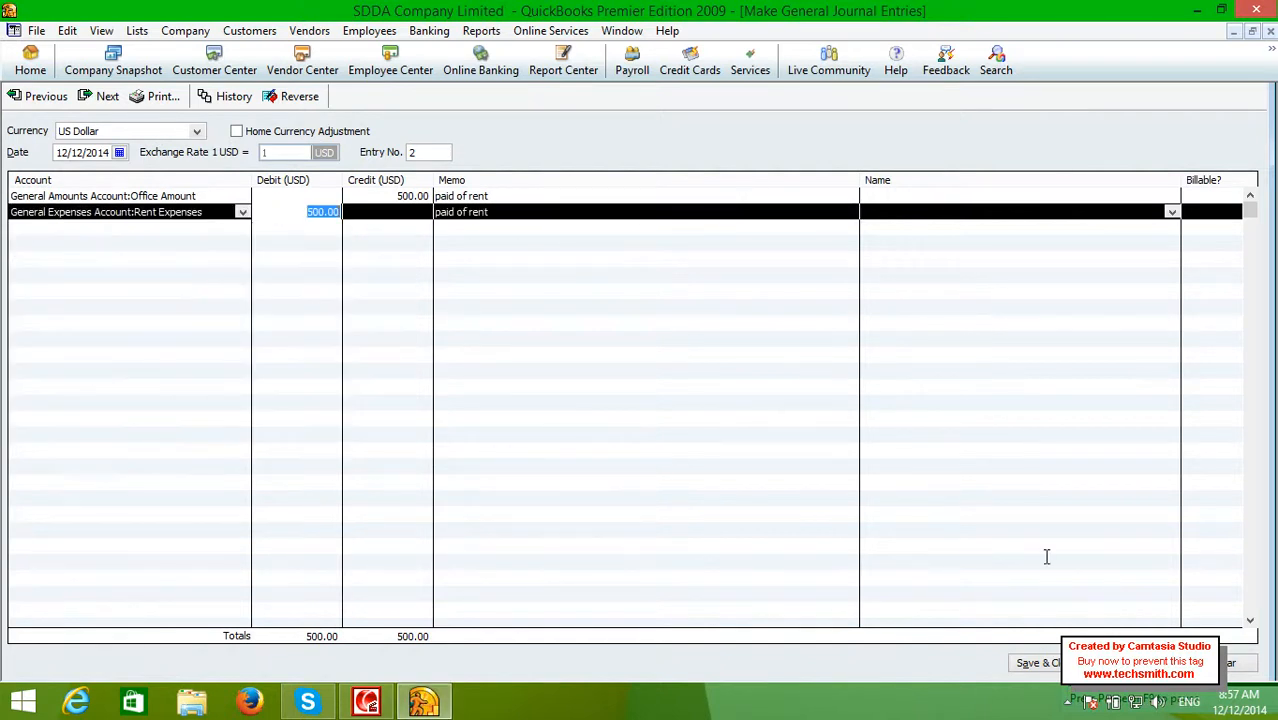
pyautogui.click(1056, 664)
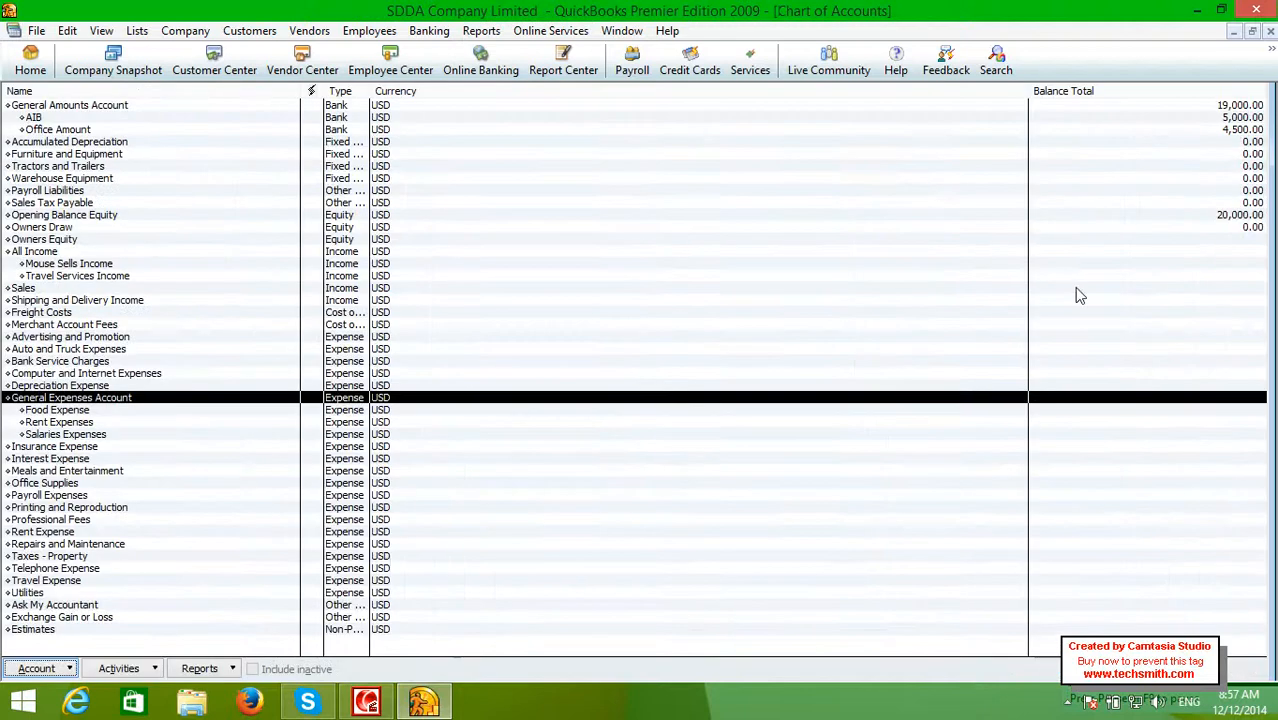
pyautogui.click(1204, 106)
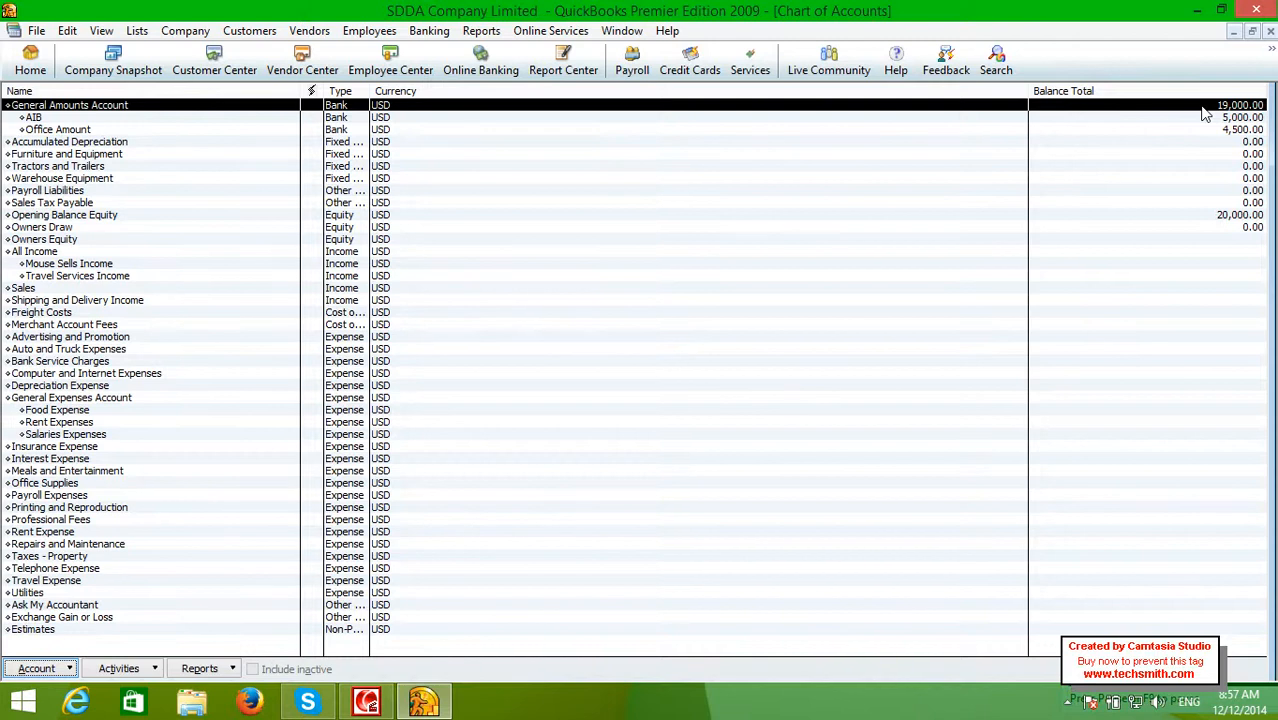
pyautogui.doubleClick(1204, 112)
pyautogui.click(885, 166)
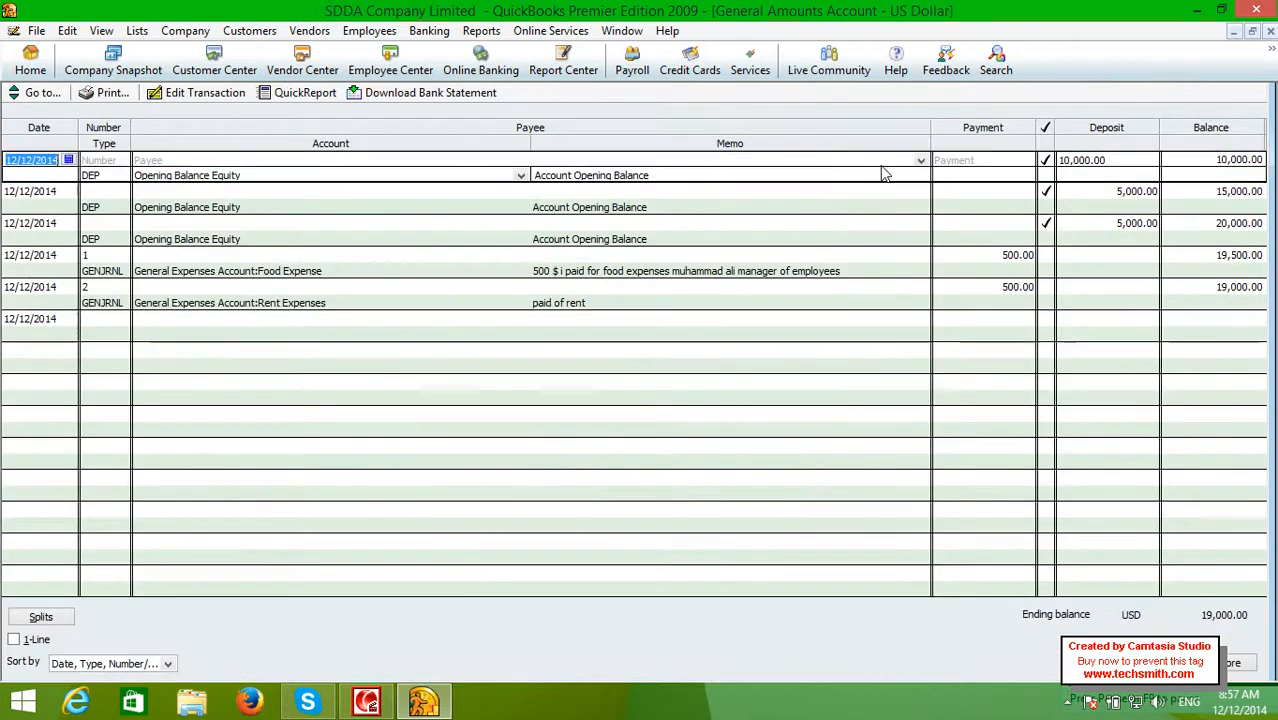
pyautogui.click(1088, 191)
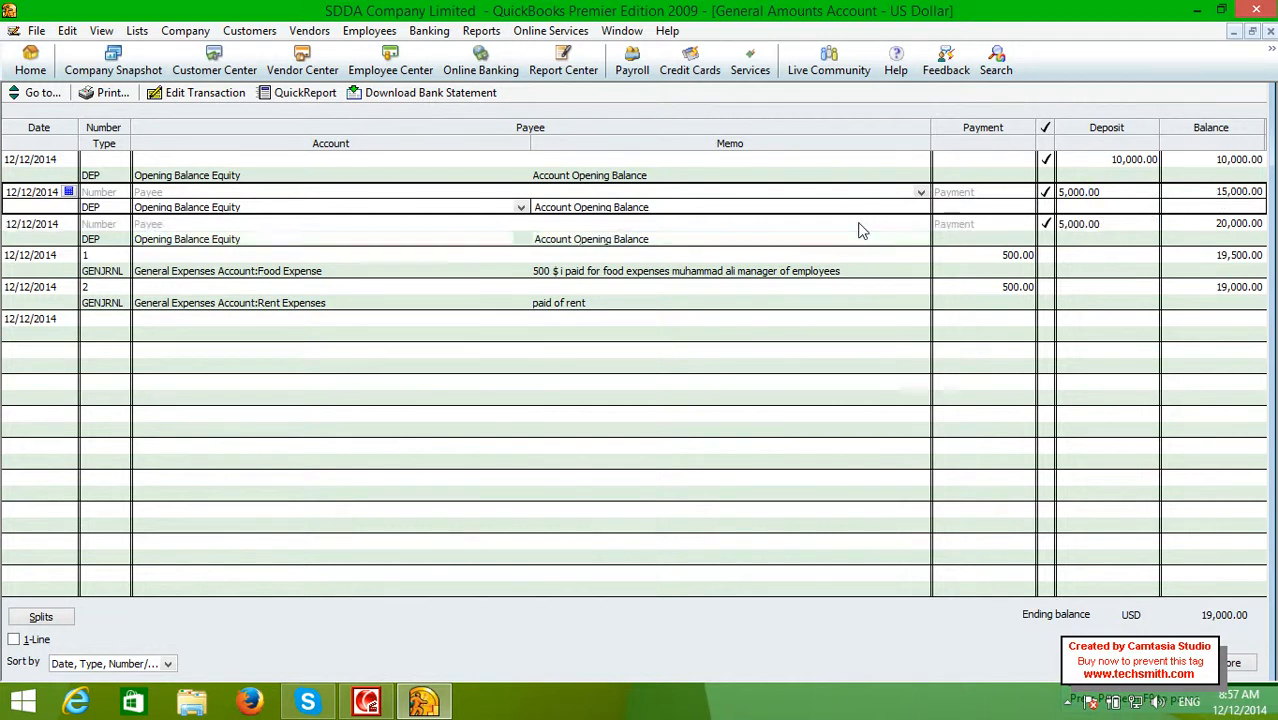
pyautogui.click(1108, 220)
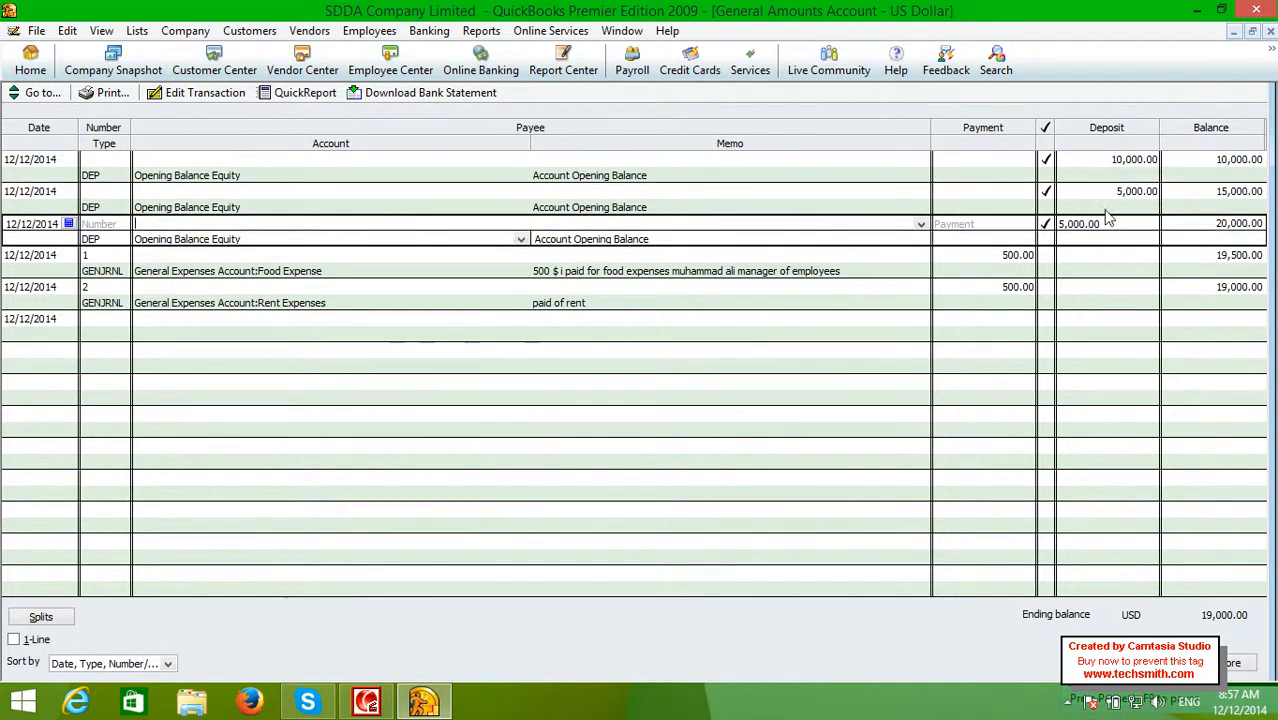
pyautogui.doubleClick(1215, 234)
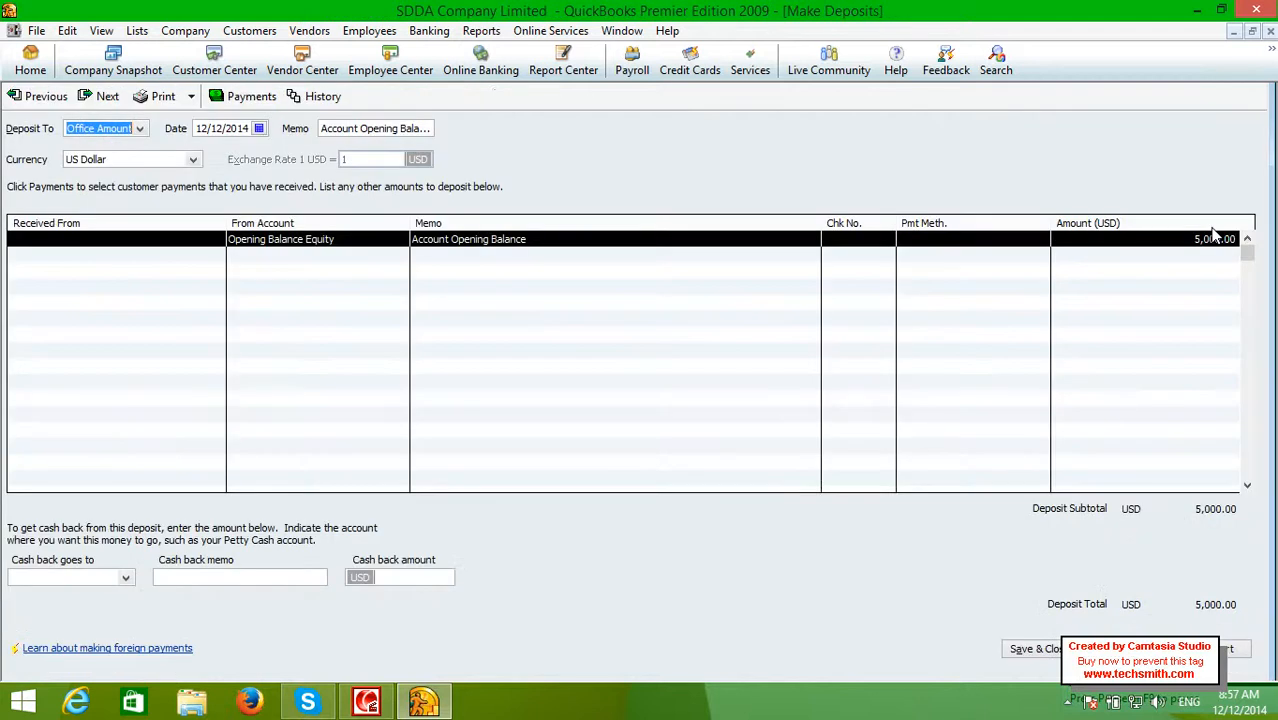
pyautogui.click(1270, 31)
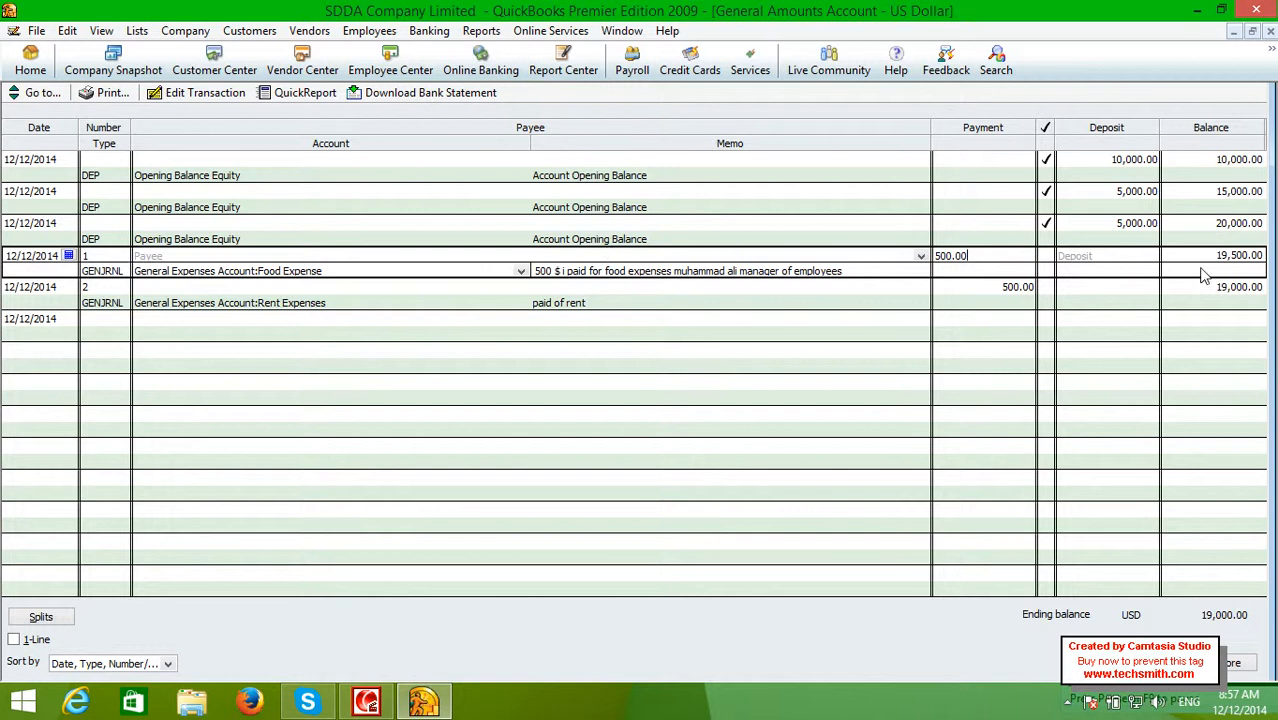
pyautogui.click(772, 298)
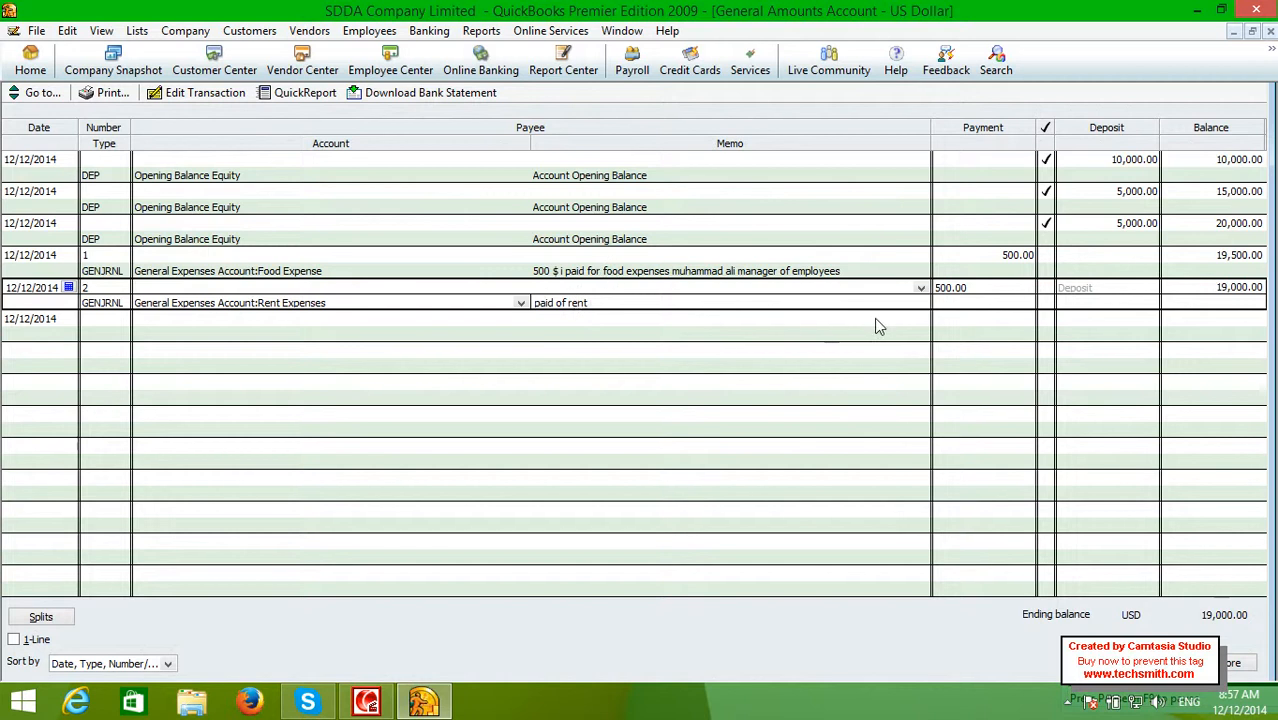
pyautogui.click(1270, 31)
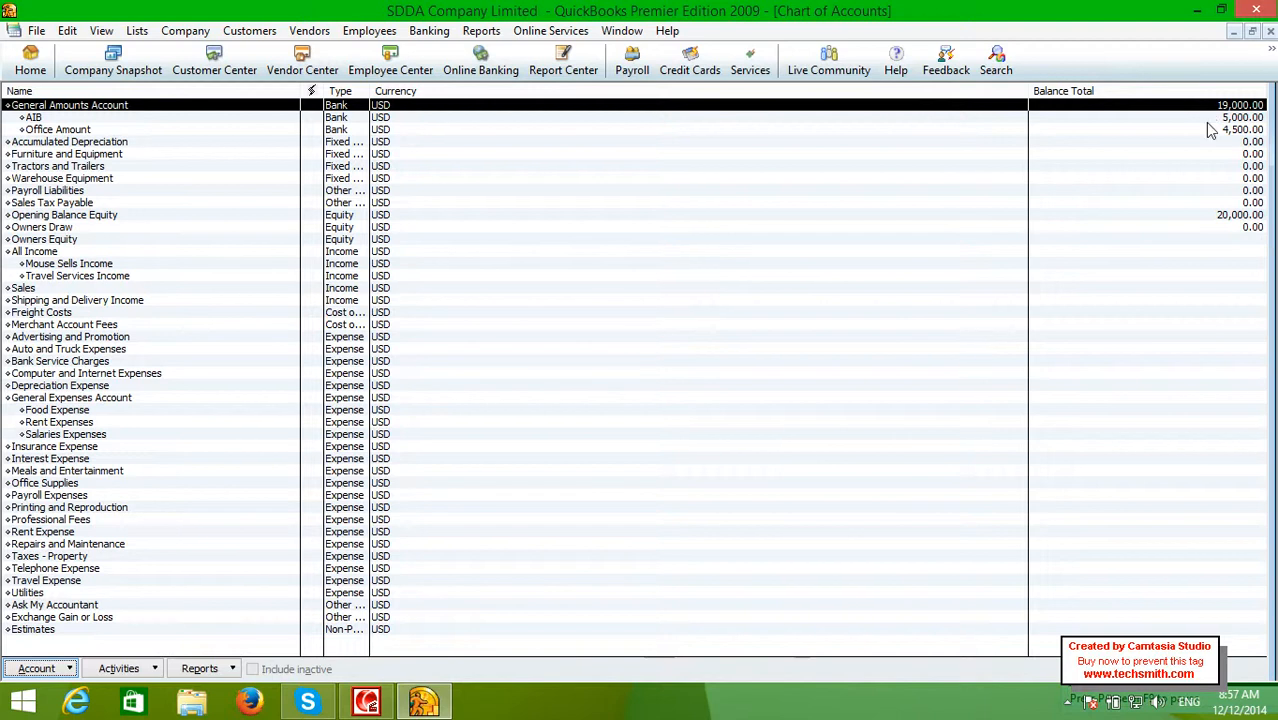
pyautogui.click(1211, 129)
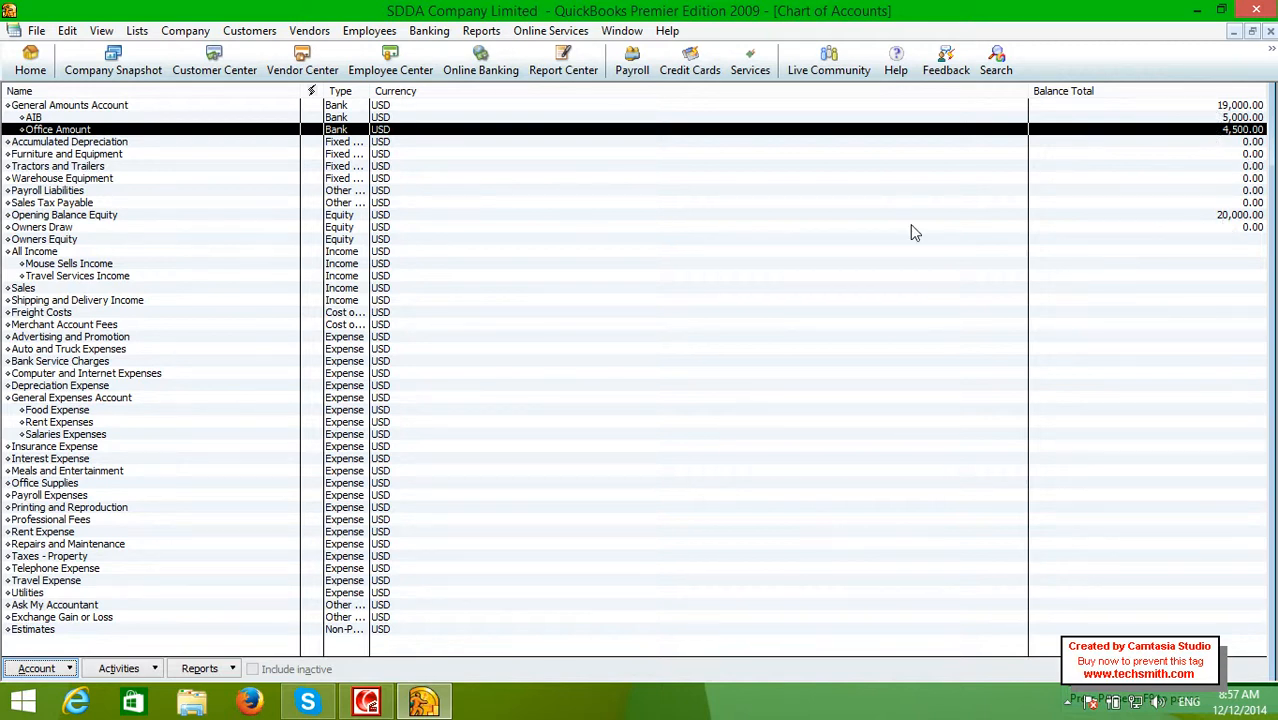
pyautogui.click(1161, 216)
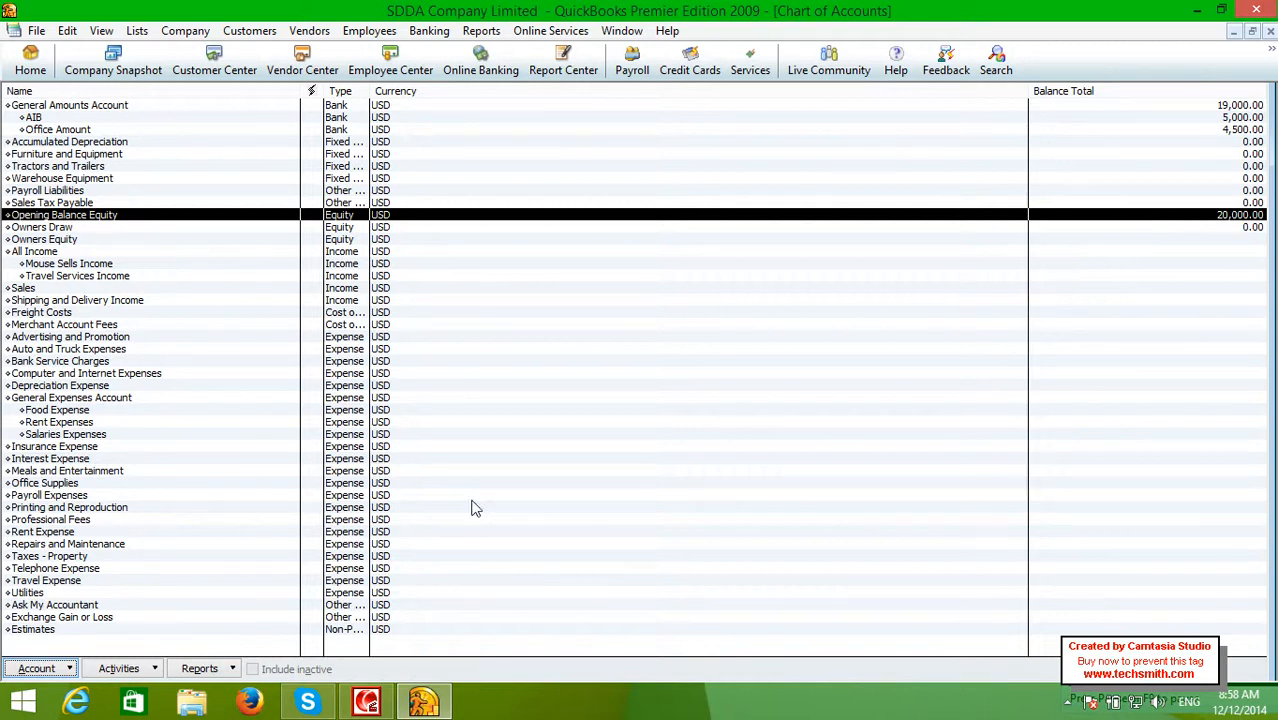
pyautogui.doubleClick(82, 410)
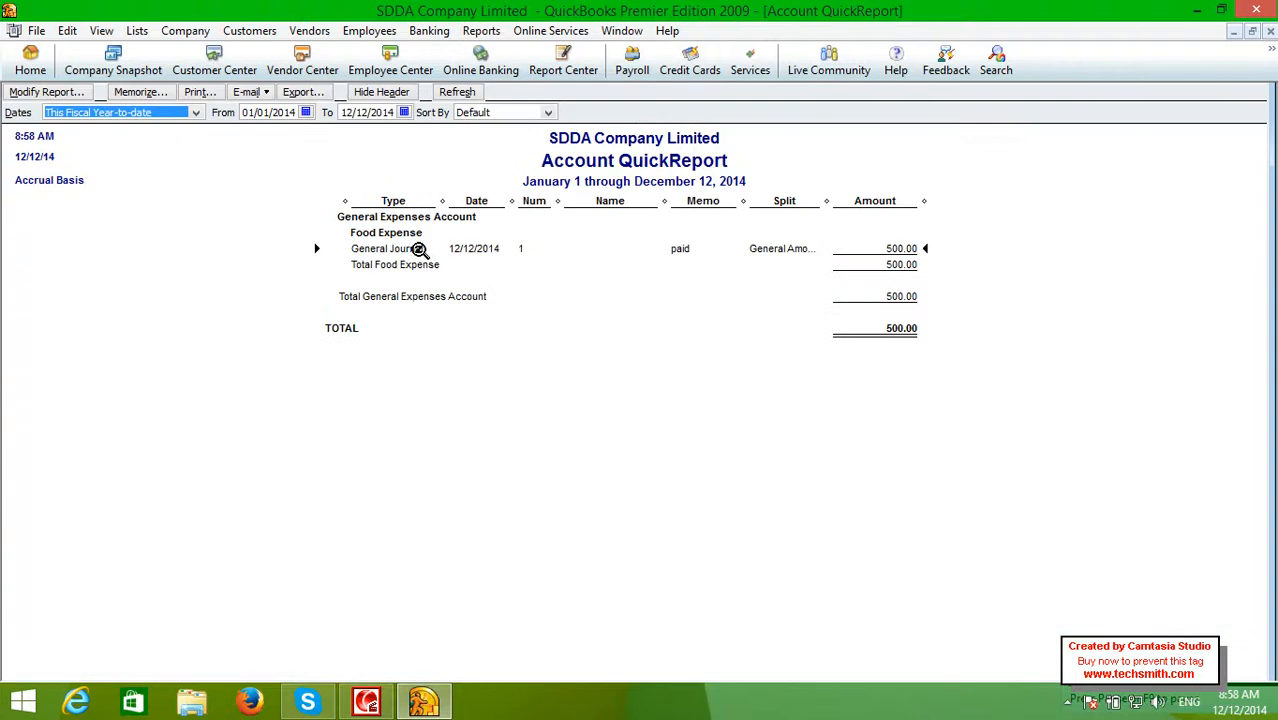
pyautogui.click(1270, 31)
pyautogui.doubleClick(82, 422)
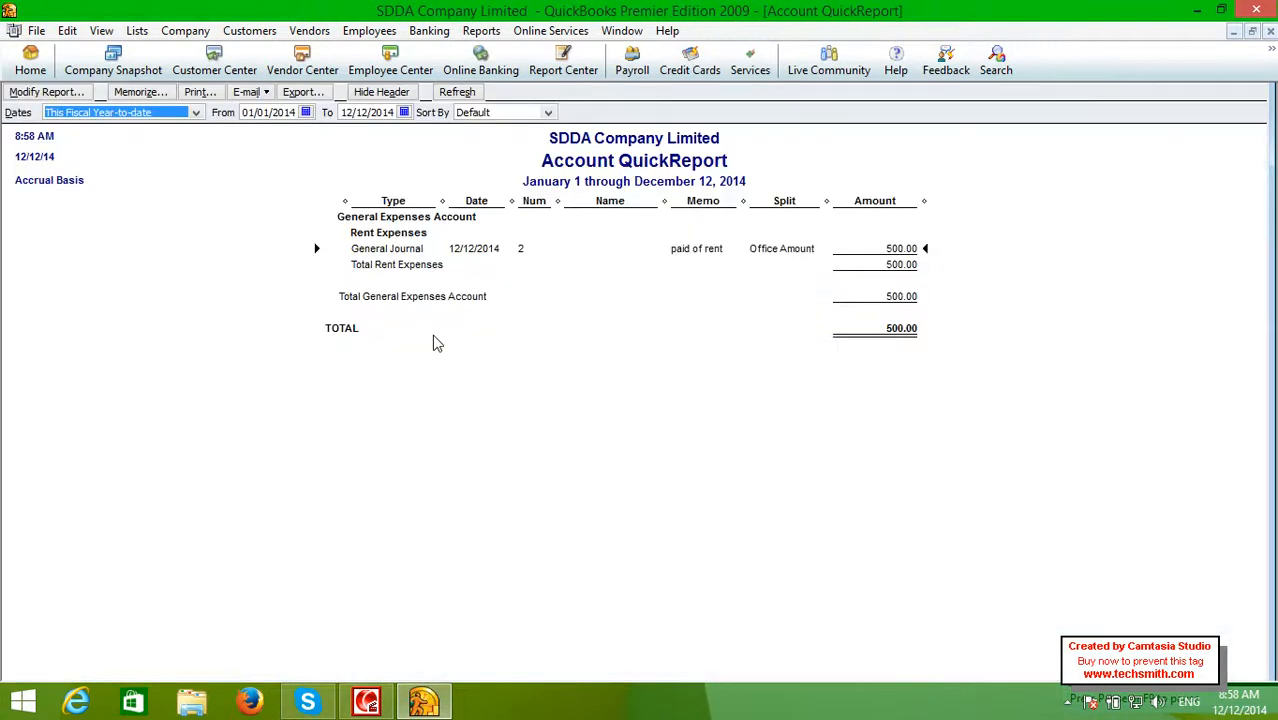
pyautogui.click(1270, 32)
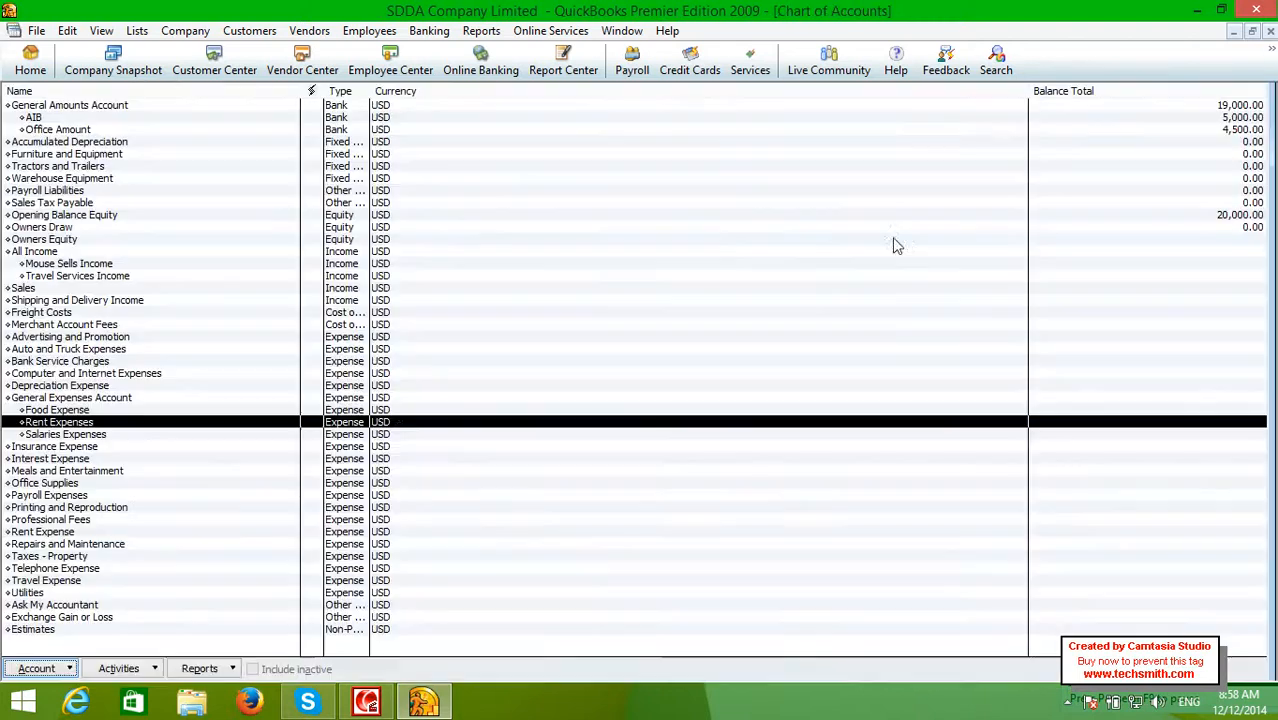
pyautogui.click(170, 396)
pyautogui.doubleClick(170, 396)
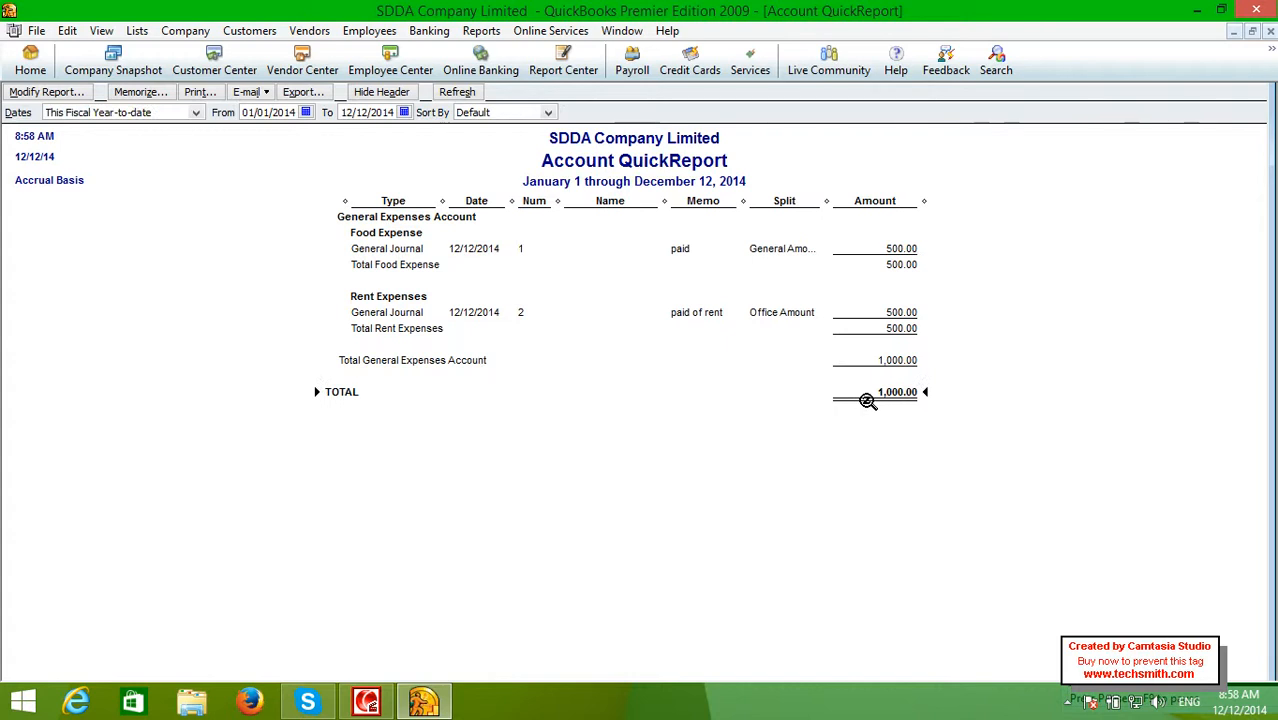
pyautogui.doubleClick(874, 393)
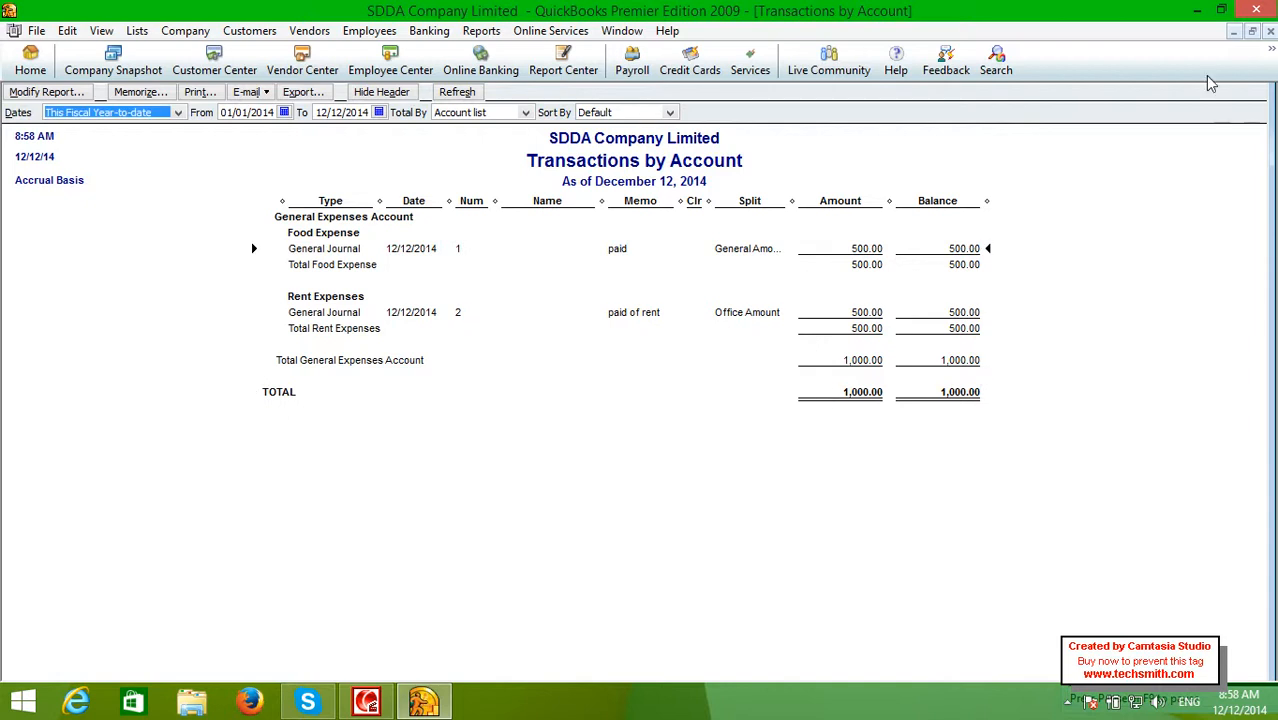
pyautogui.click(1270, 31)
pyautogui.click(1270, 31)
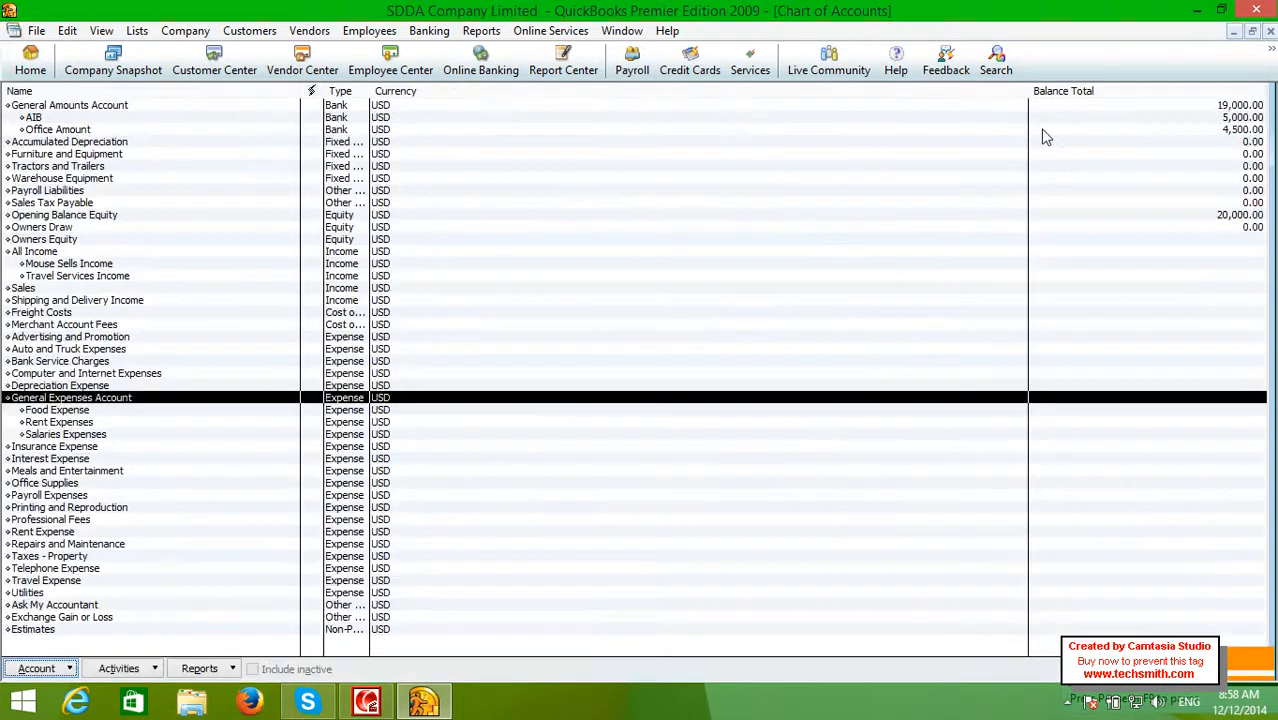
# Review and close the General Expenses QuickReport, then select the Food Expense and Rent Expenses accounts
pyautogui.doubleClick(273, 399)
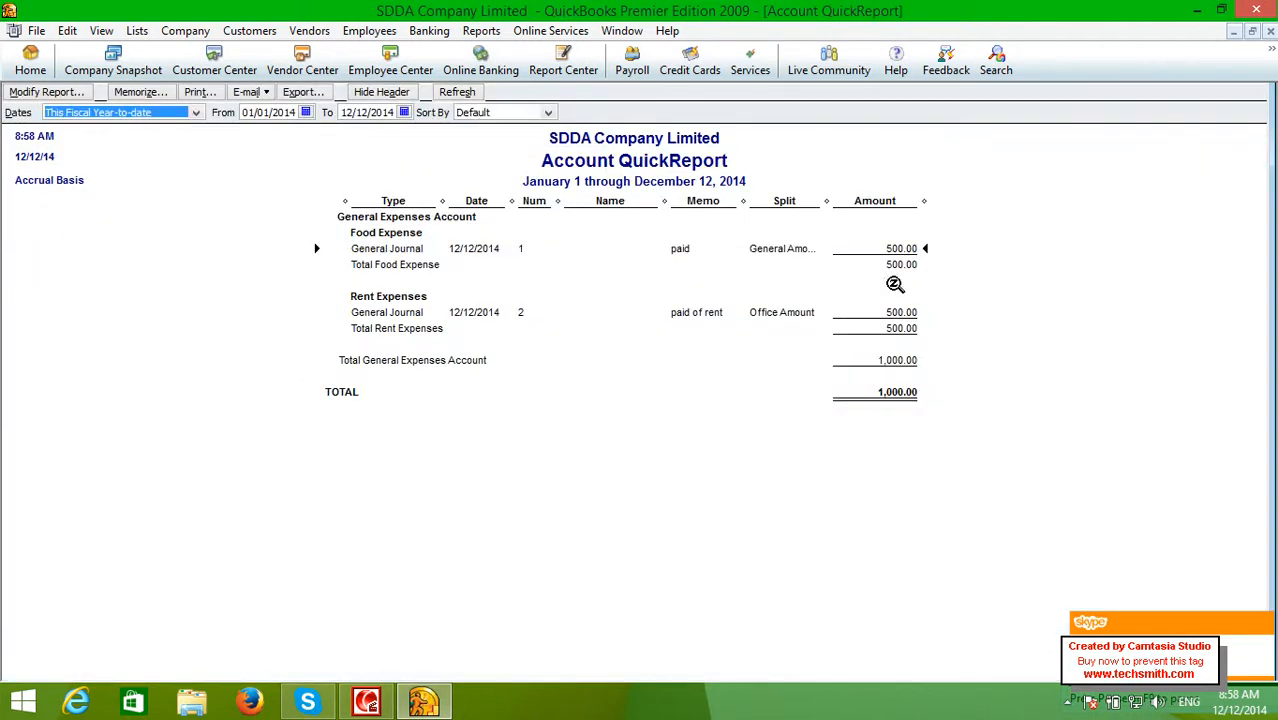
pyautogui.click(1271, 31)
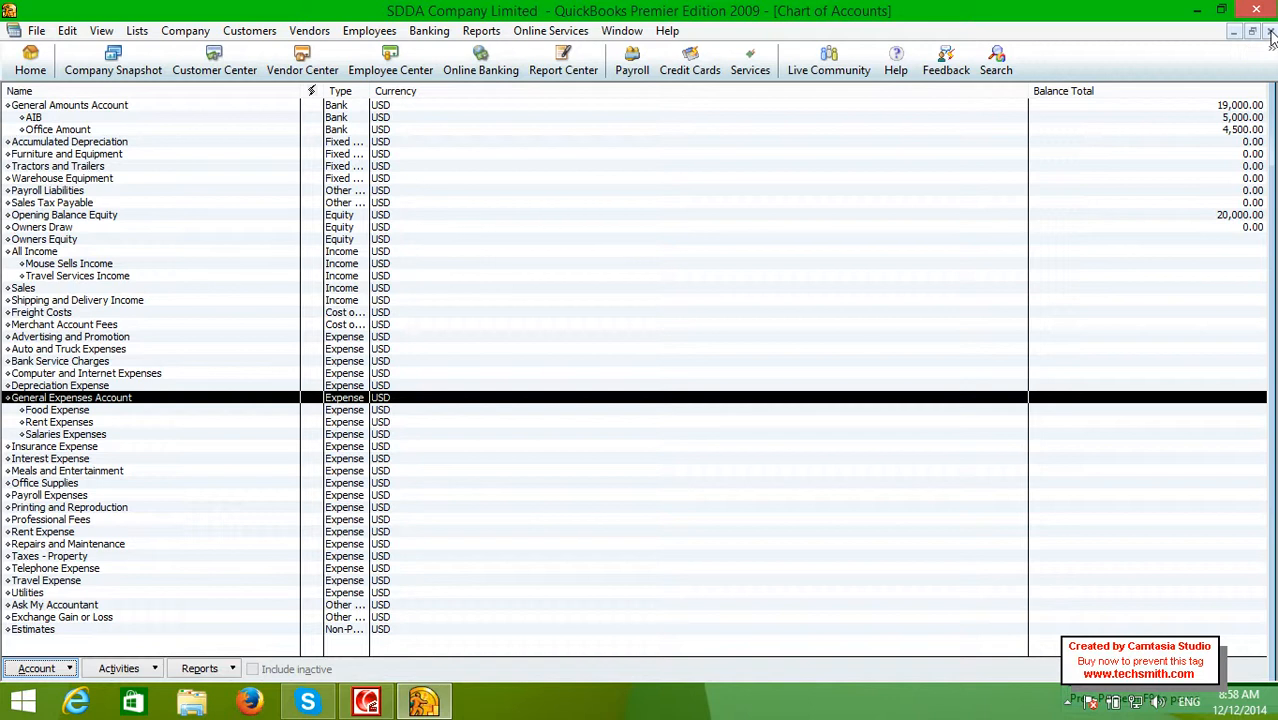
pyautogui.click(102, 412)
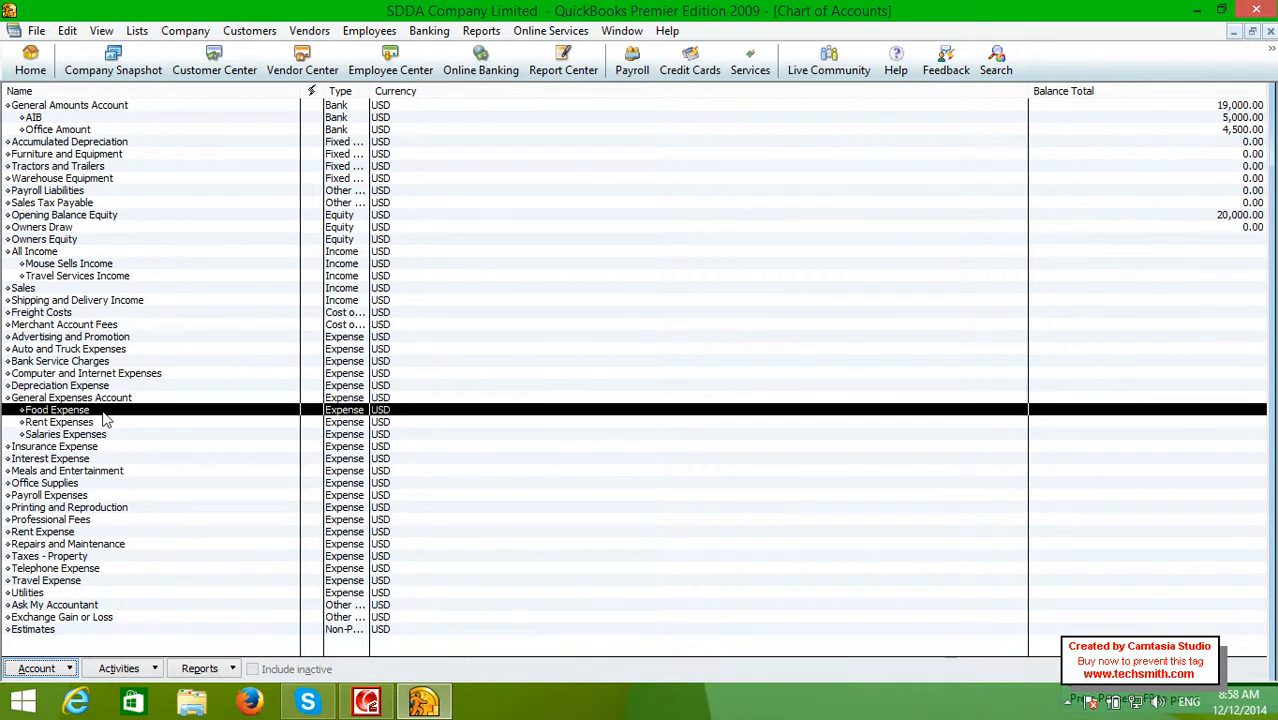
pyautogui.click(102, 422)
# Select back to General Expenses, widen the Type column to show full names, and close the Chart of Accounts
pyautogui.click(102, 410)
pyautogui.click(101, 398)
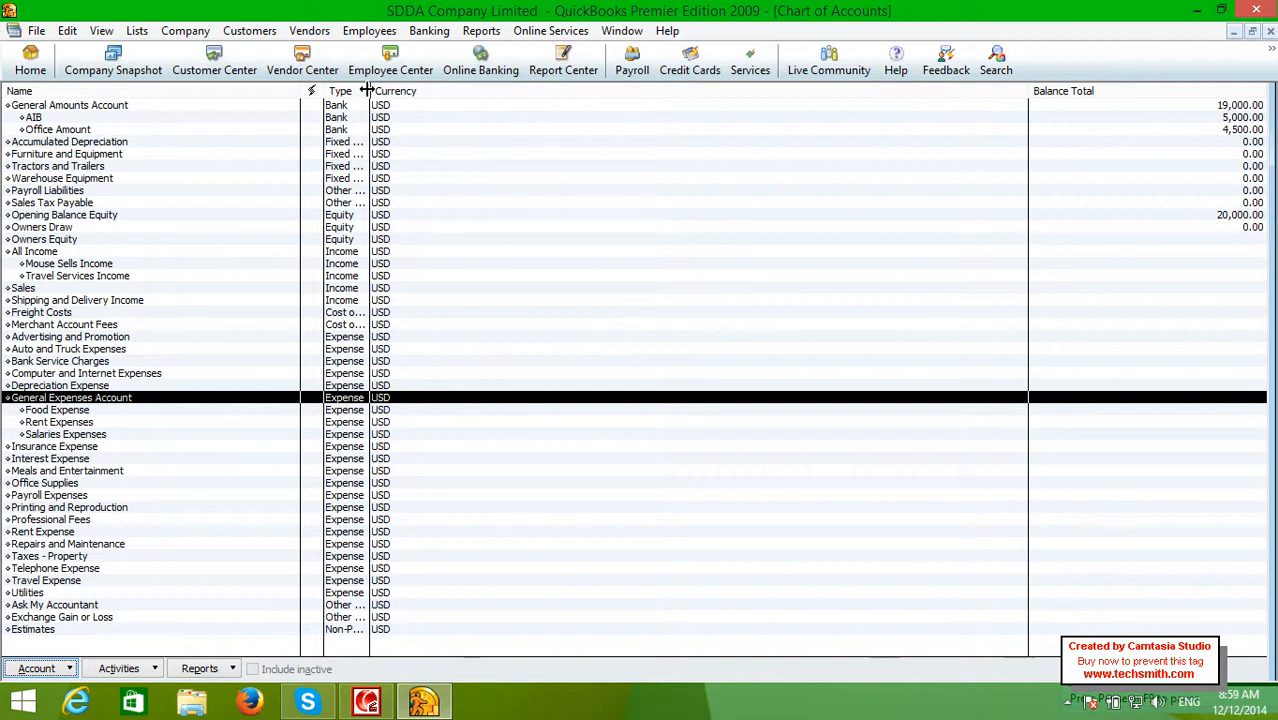
pyautogui.moveTo(367, 90); pyautogui.dragTo(562, 92)
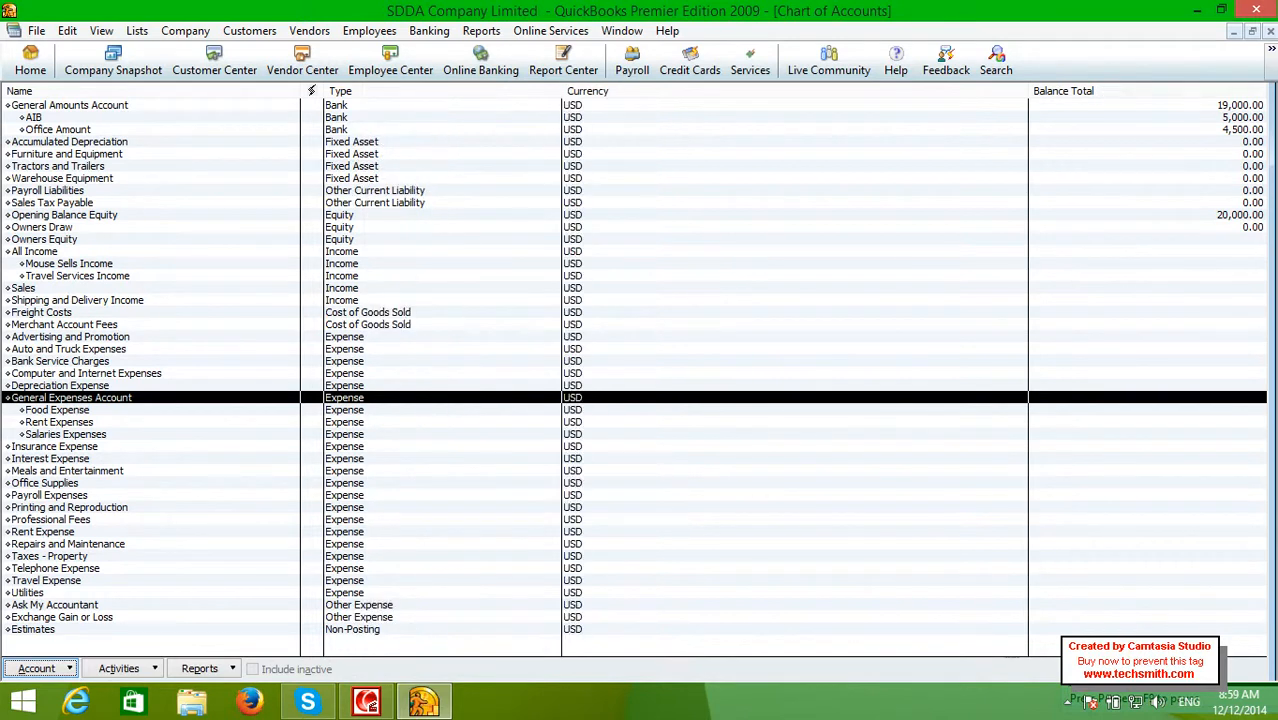
pyautogui.click(1271, 32)
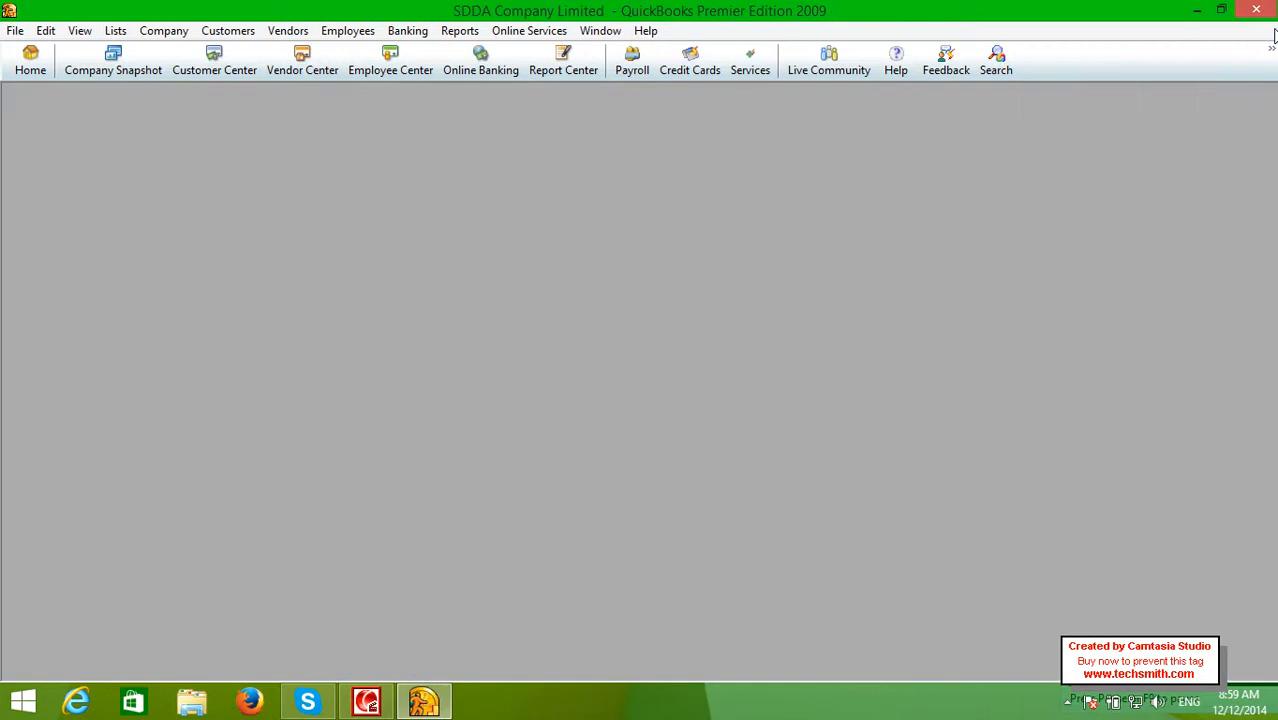